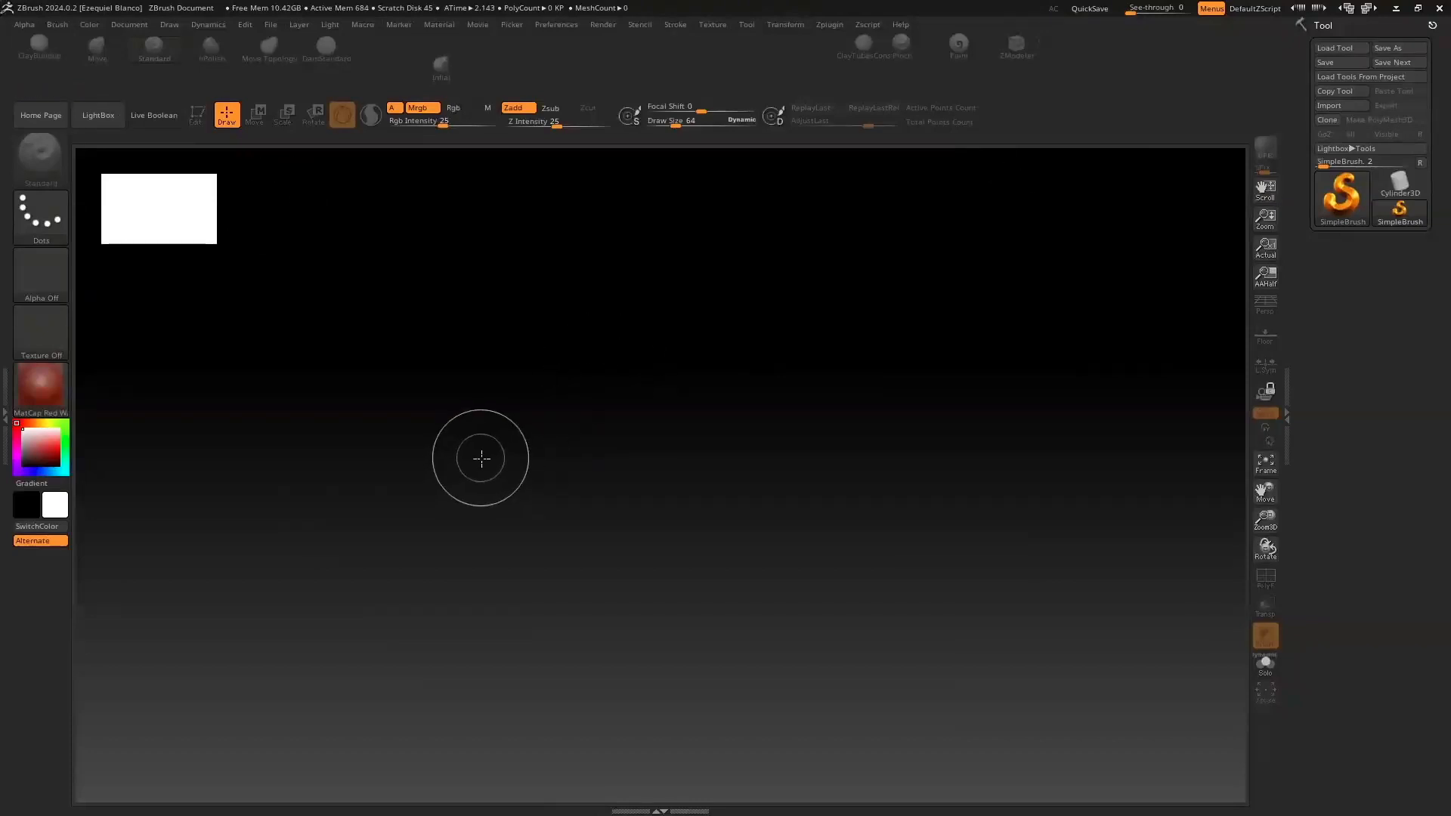
# Load the HeadPlanes_Male_128 project from the Head planes folder of the LightBox projects
pyautogui.click(107, 123)
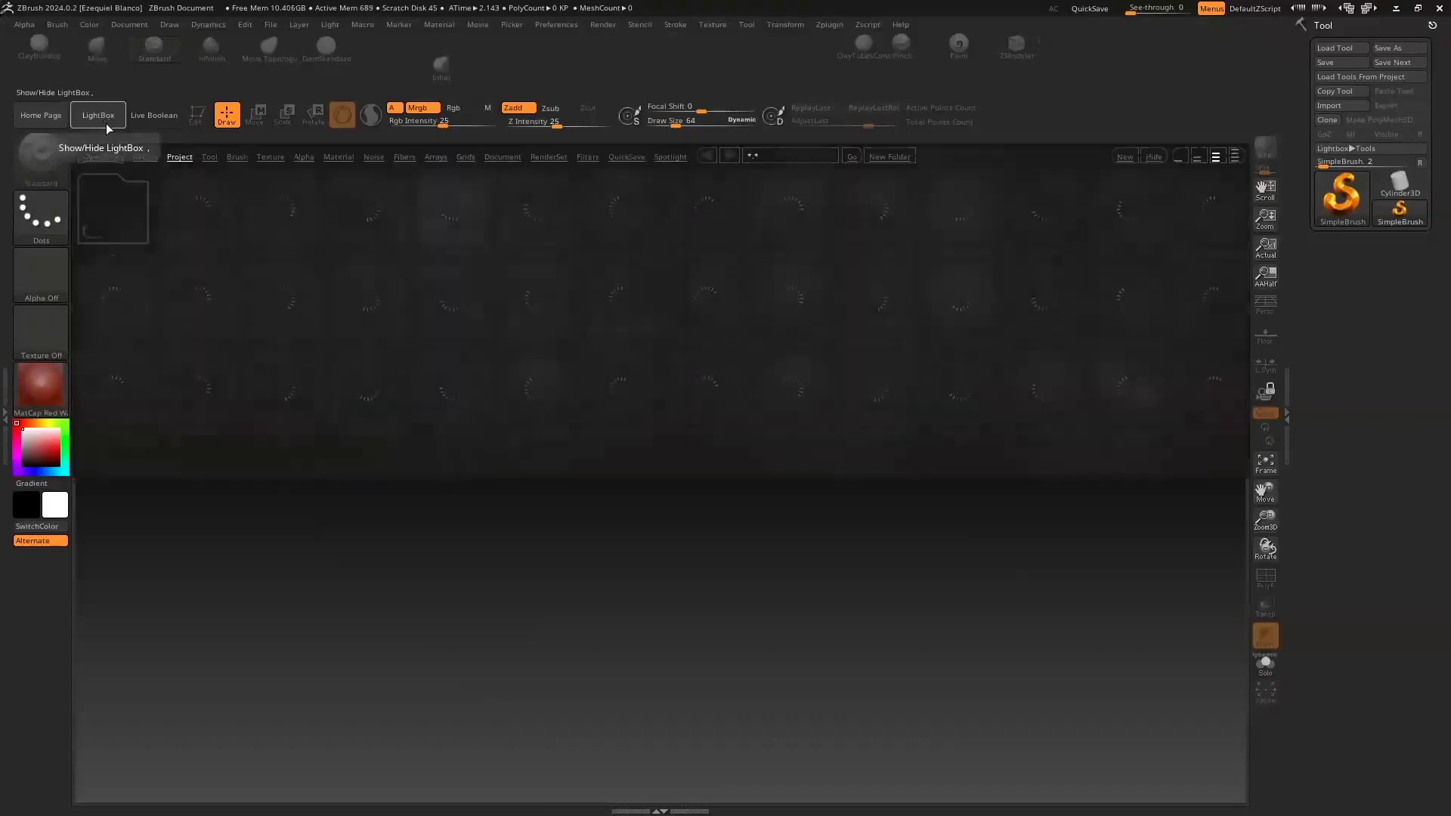
pyautogui.click(288, 211)
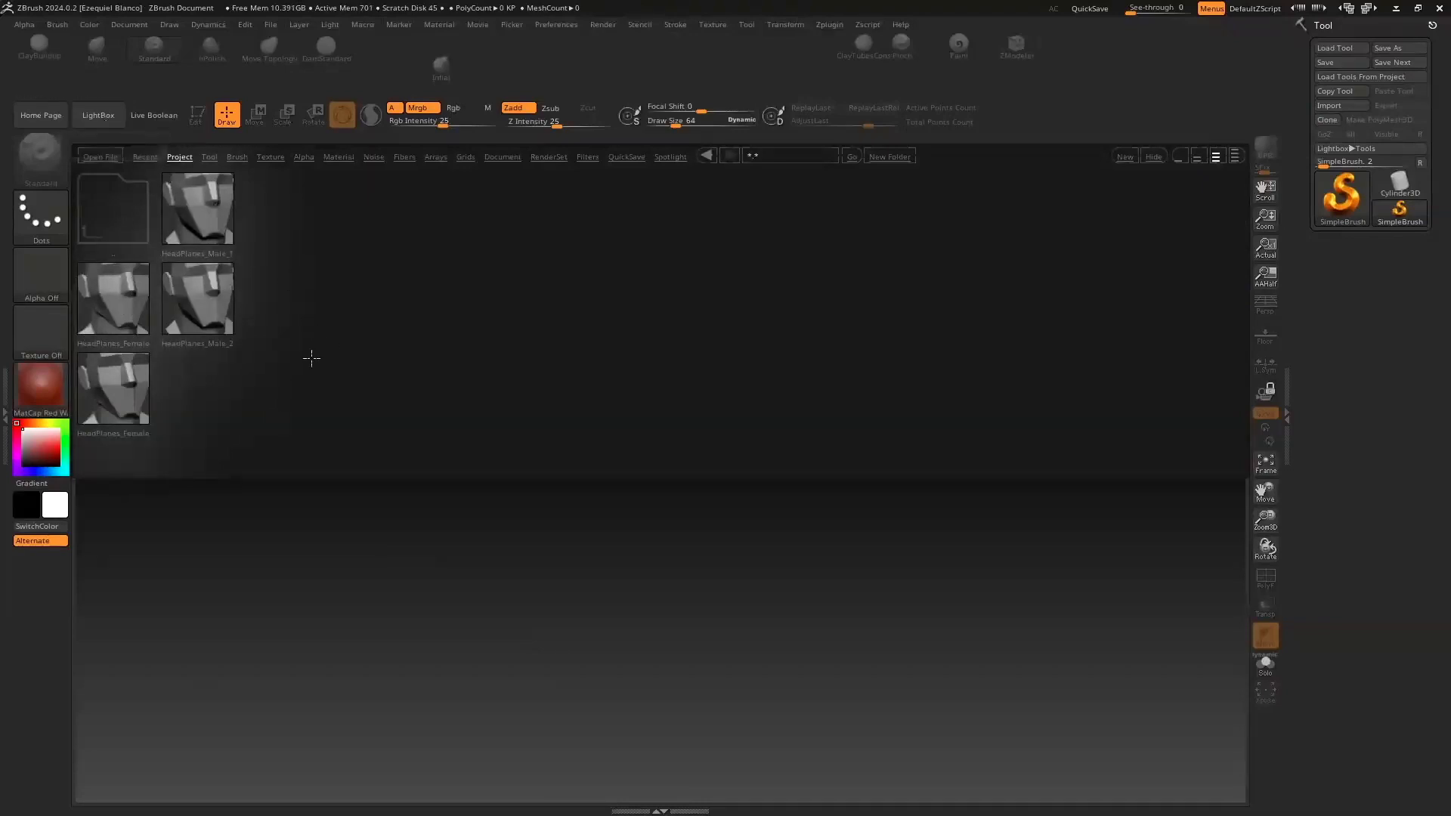
pyautogui.press(',')
pyautogui.press(',')
pyautogui.click(177, 157)
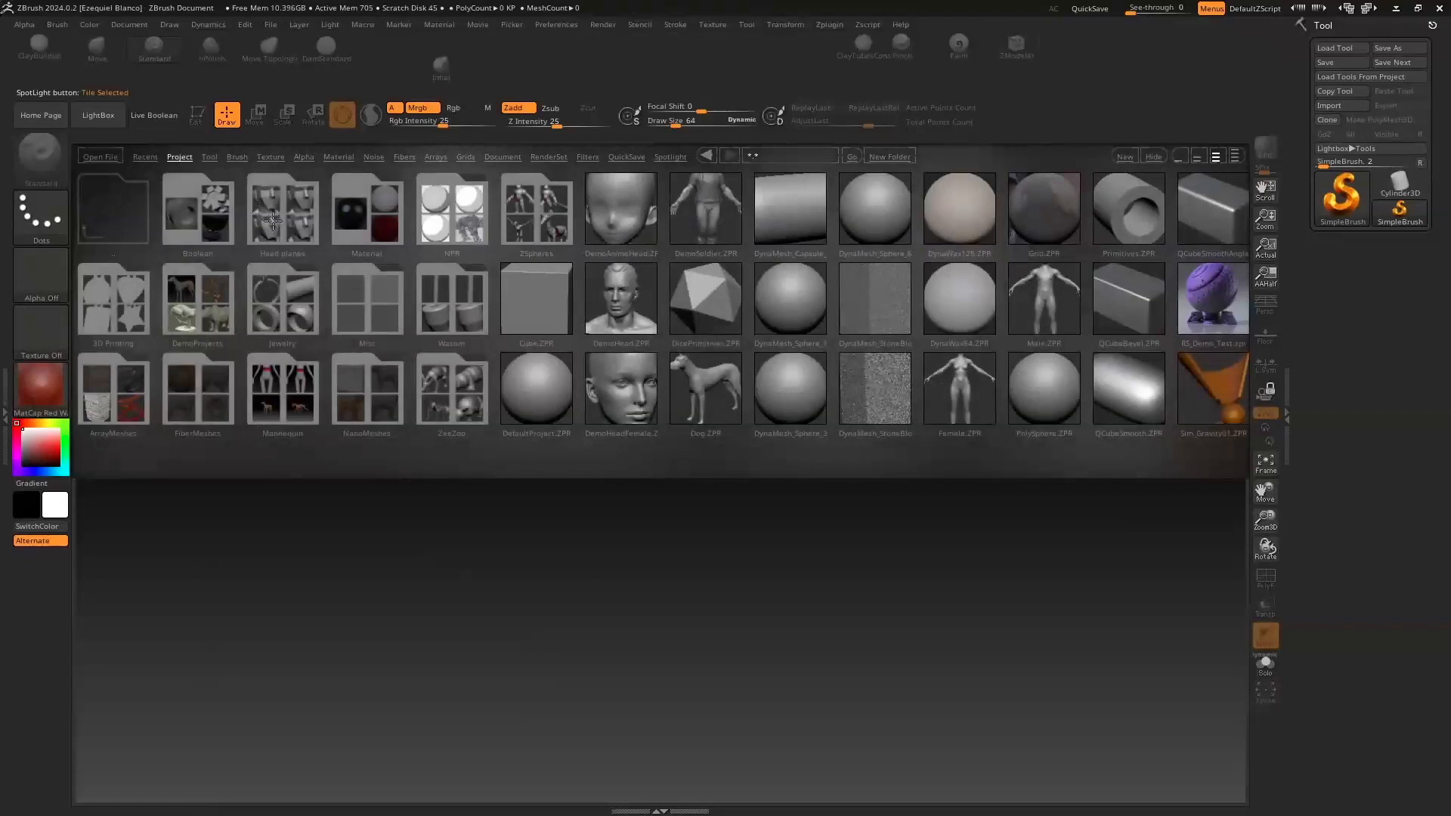
pyautogui.doubleClick(273, 220)
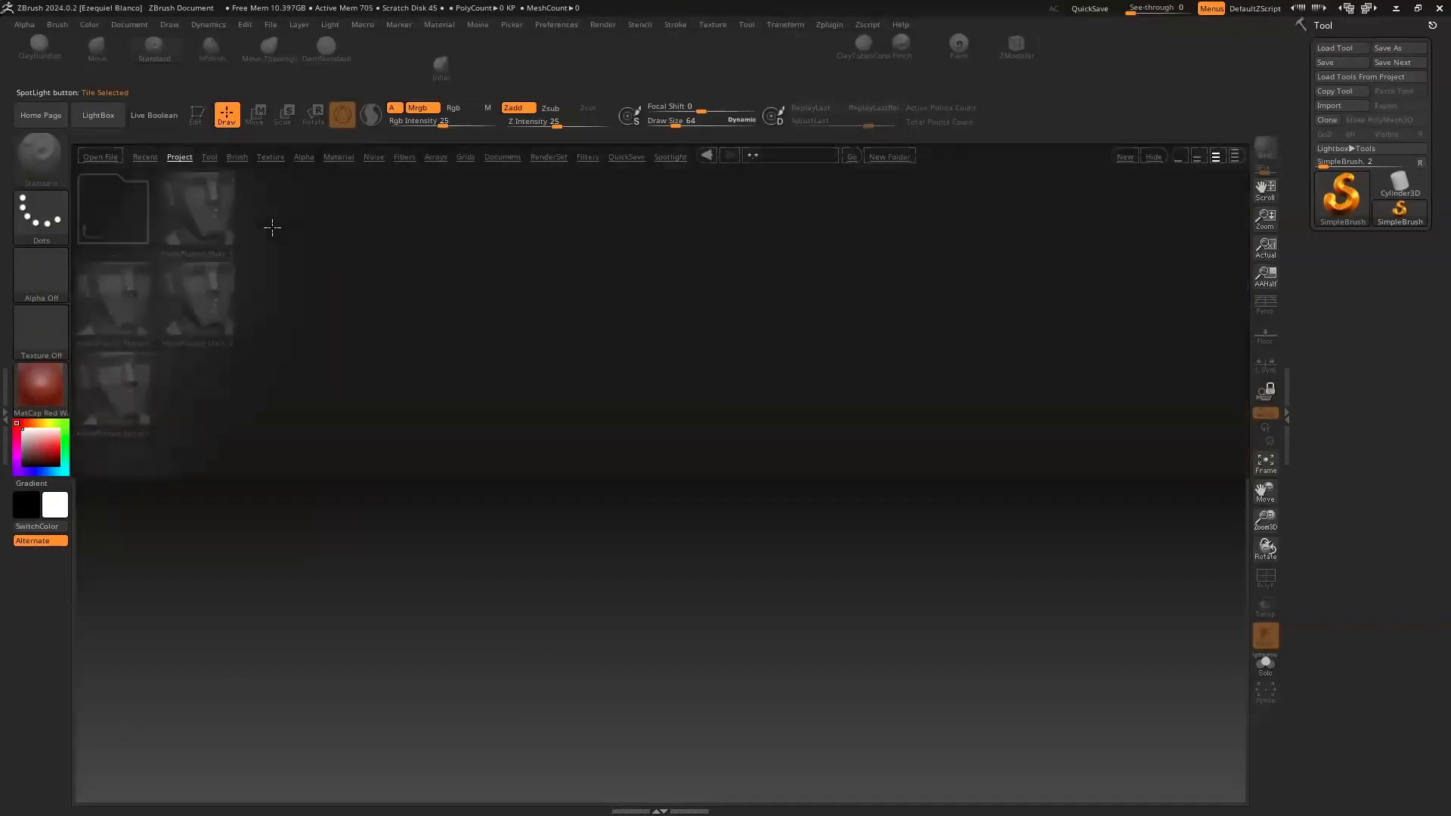
pyautogui.doubleClick(197, 225)
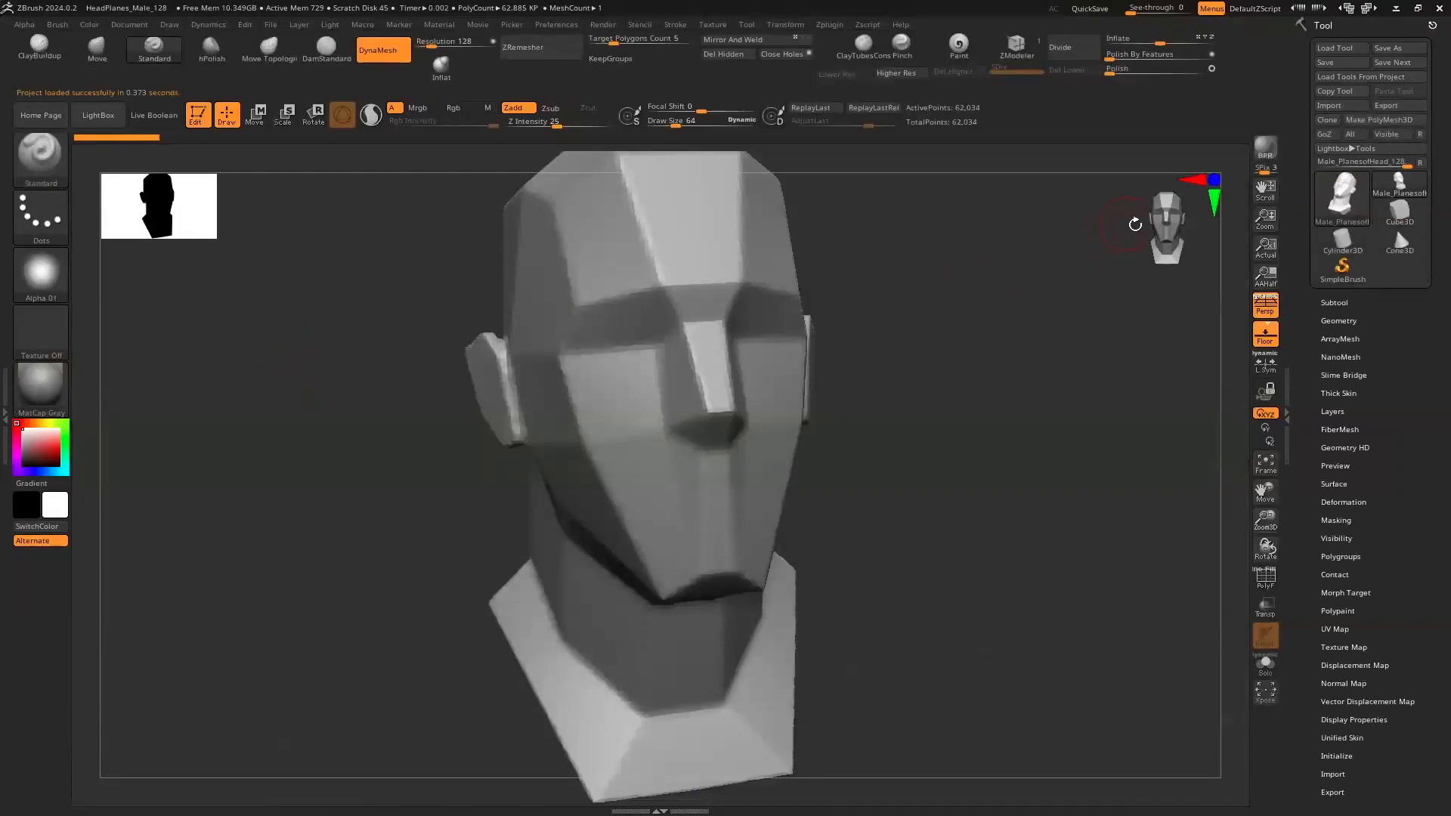
# Face the planar head straight from the front and copy its Male_PlanesofHead_128 subtool
pyautogui.click(1149, 221)
pyautogui.click(1154, 222)
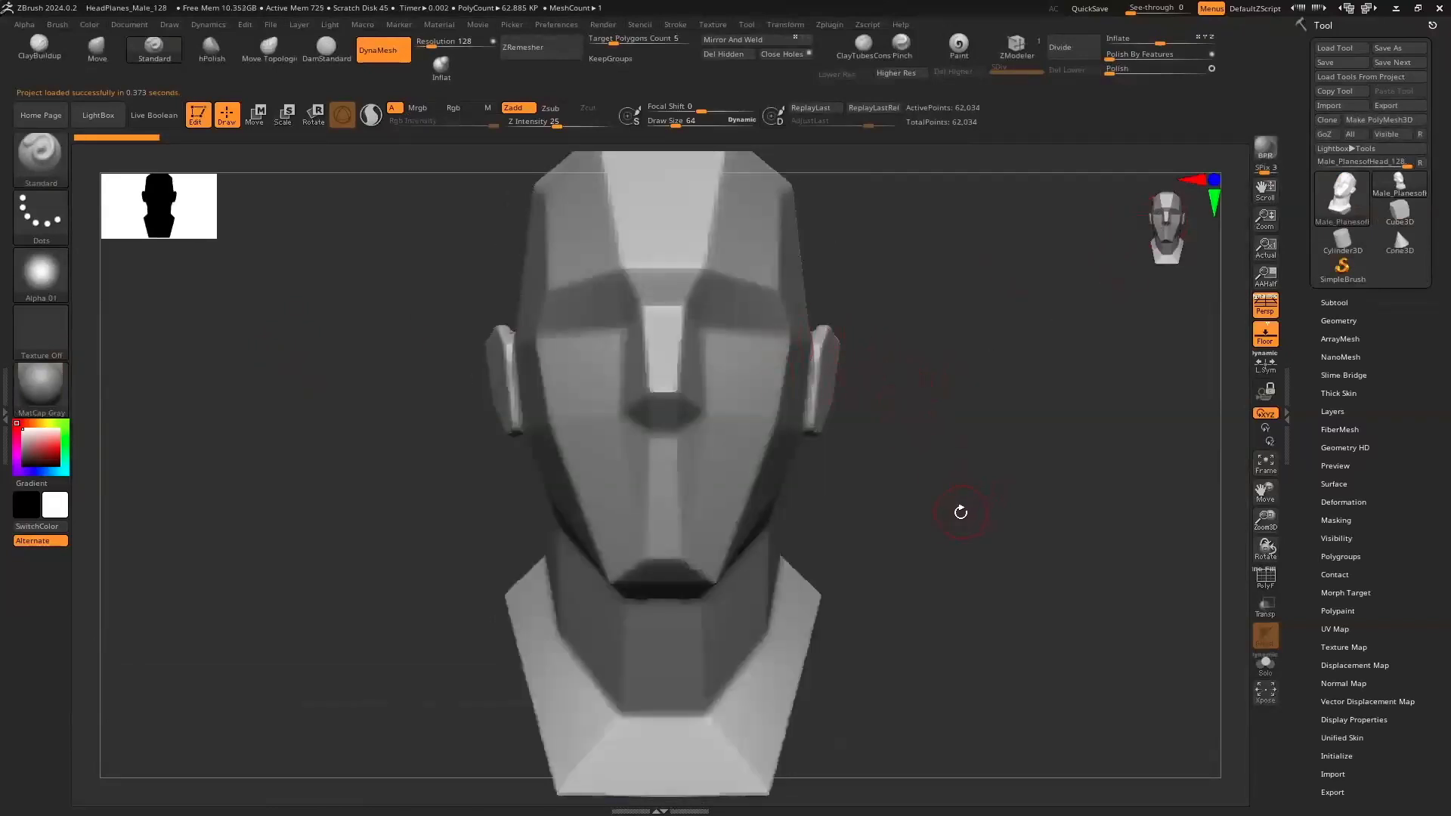
pyautogui.keyDown('alt'); pyautogui.moveTo(959, 511); pyautogui.dragTo(937, 361); pyautogui.keyUp('alt')
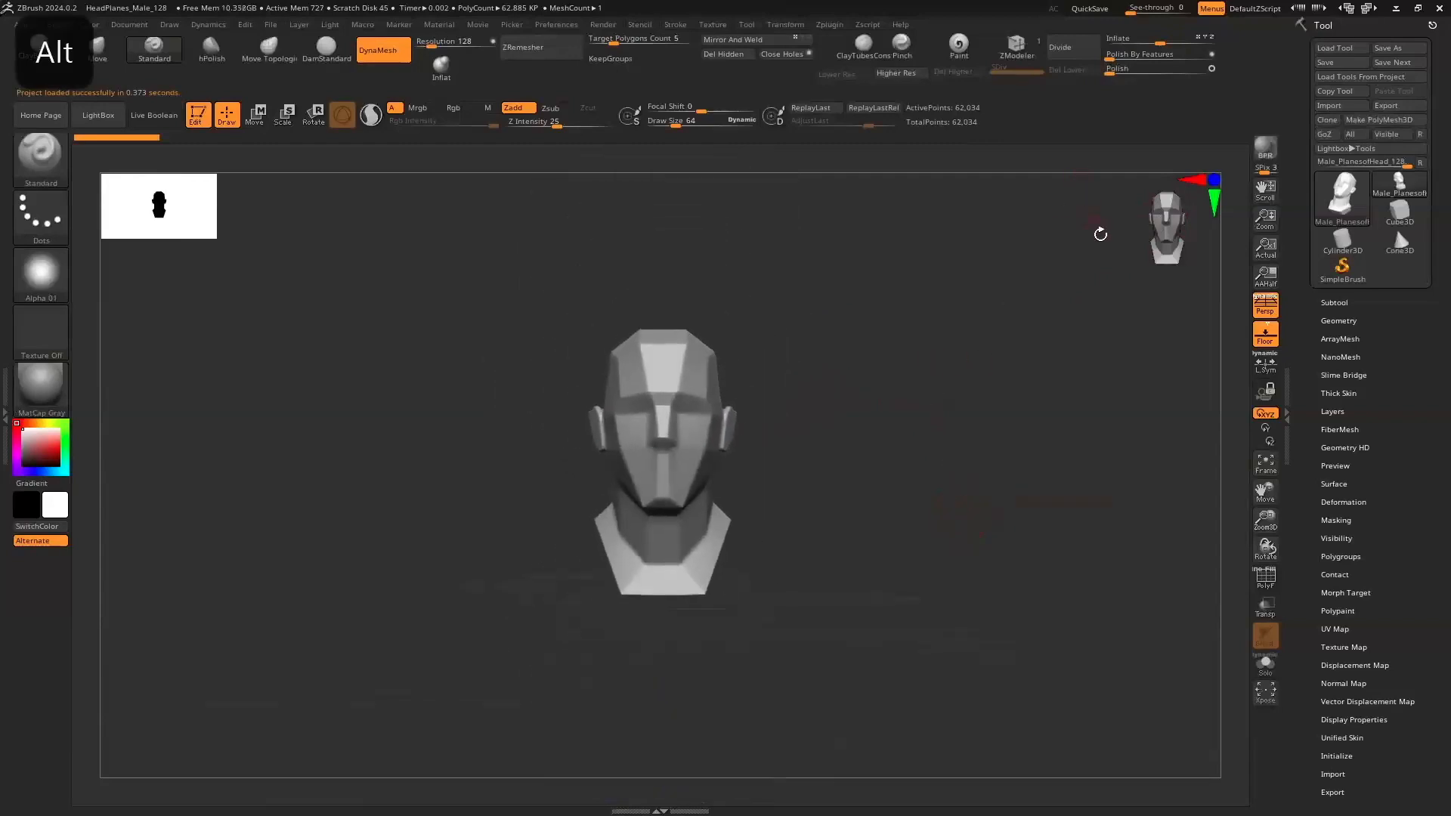
pyautogui.click(1332, 302)
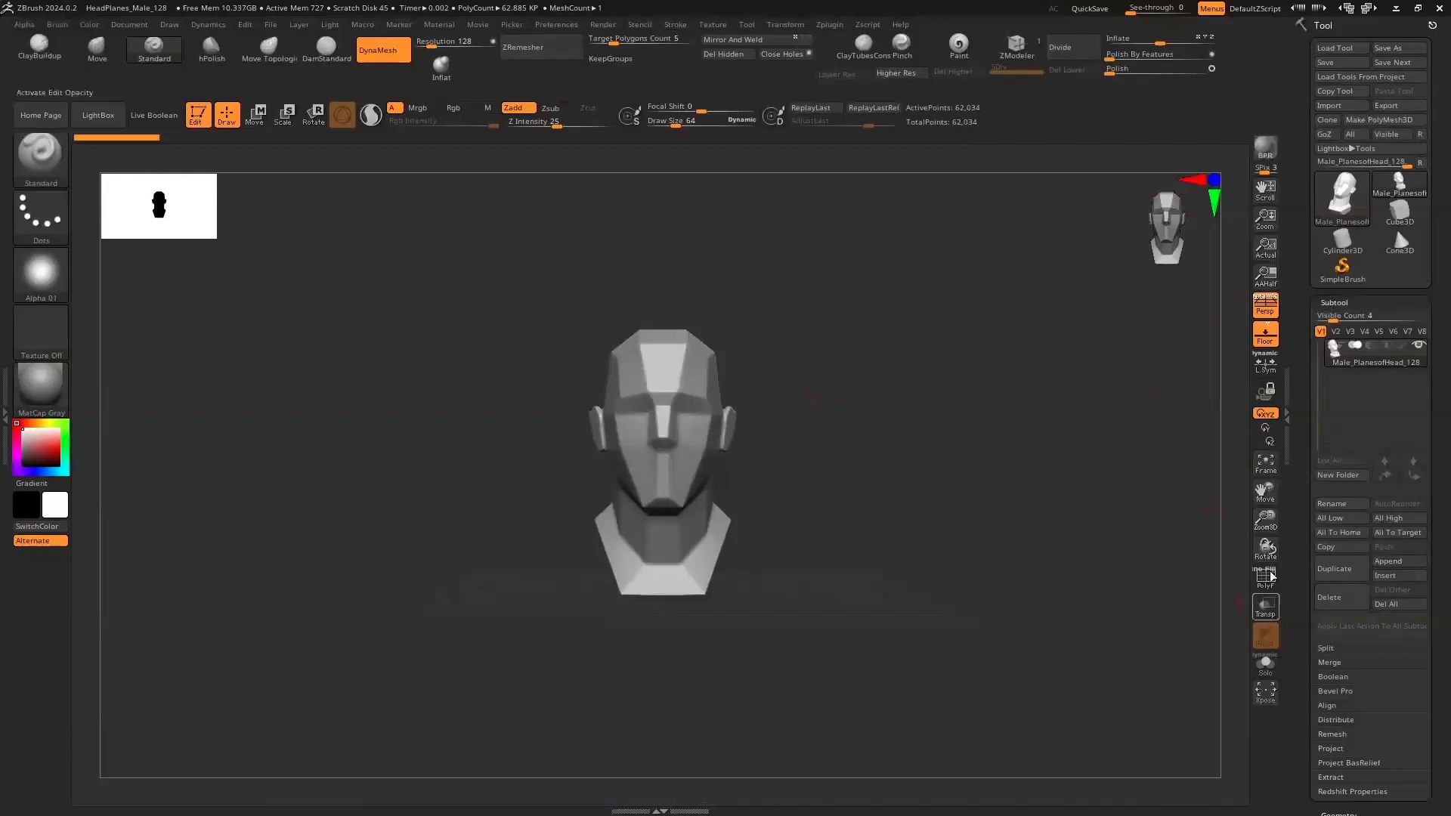
pyautogui.click(1327, 547)
# Load the Nickz_humanMaleAverage tool from the LightBox tool library and hide LightBox
pyautogui.click(98, 115)
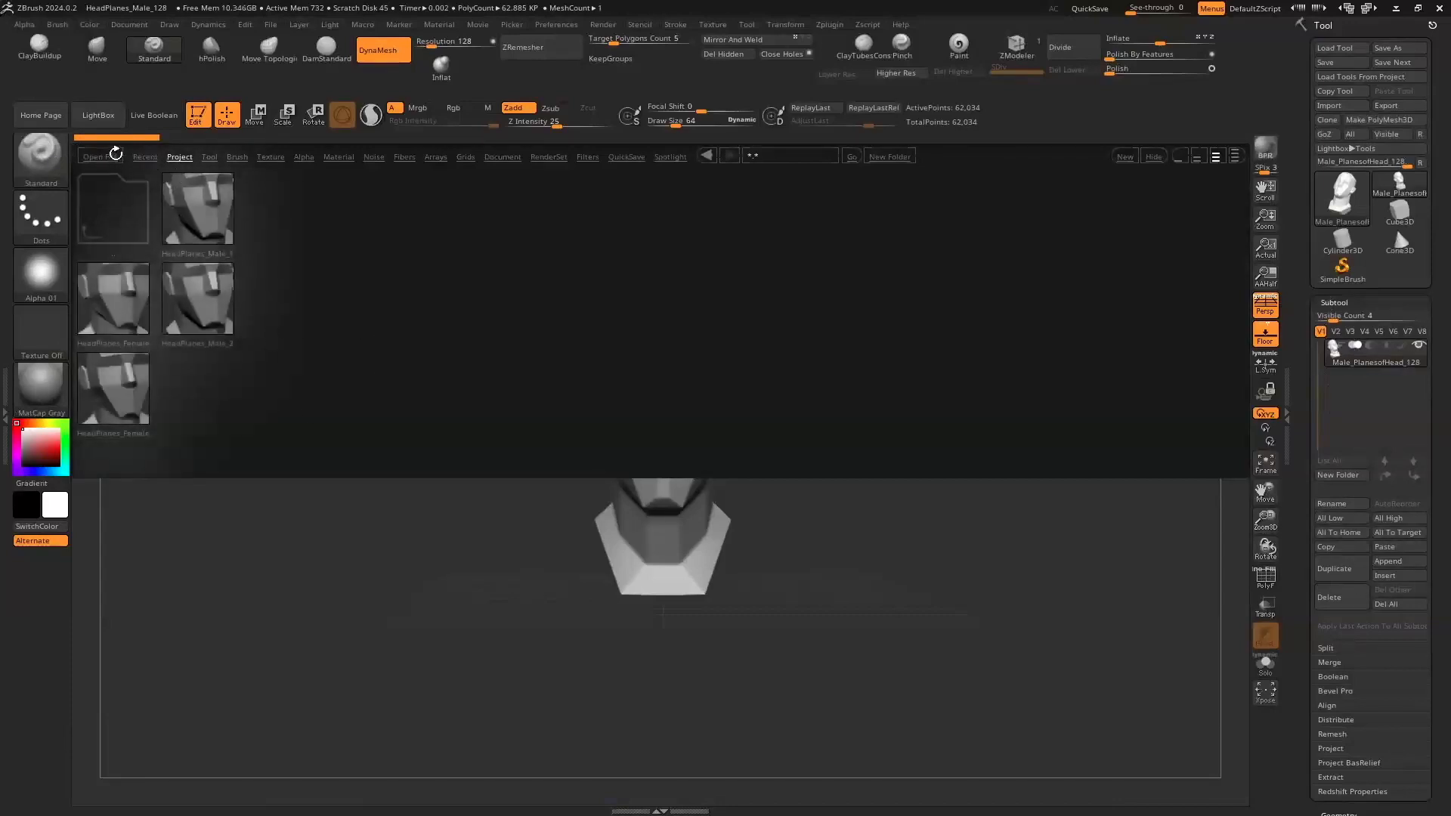
pyautogui.click(176, 155)
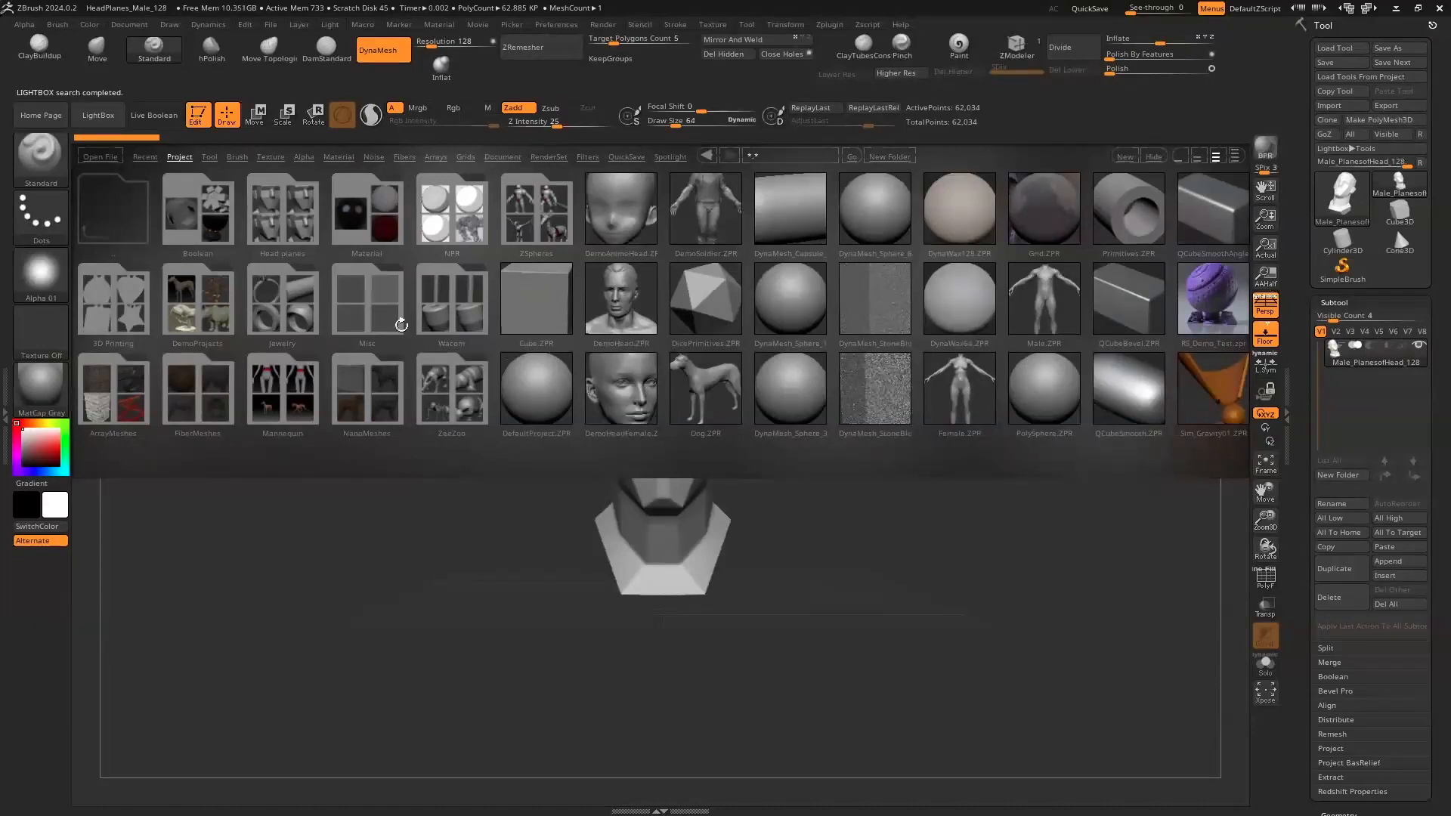
pyautogui.click(208, 157)
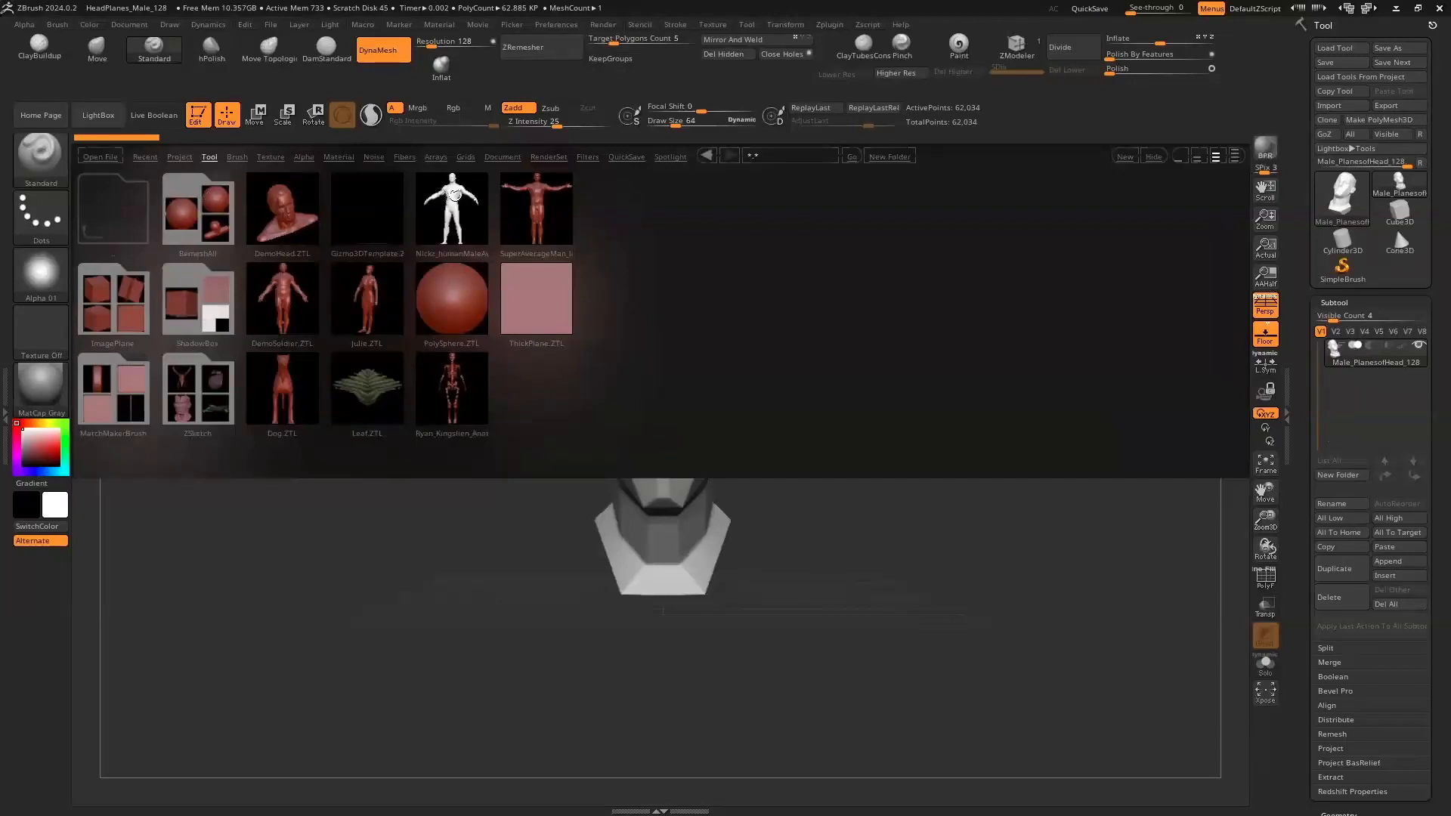
pyautogui.click(90, 117)
pyautogui.click(97, 117)
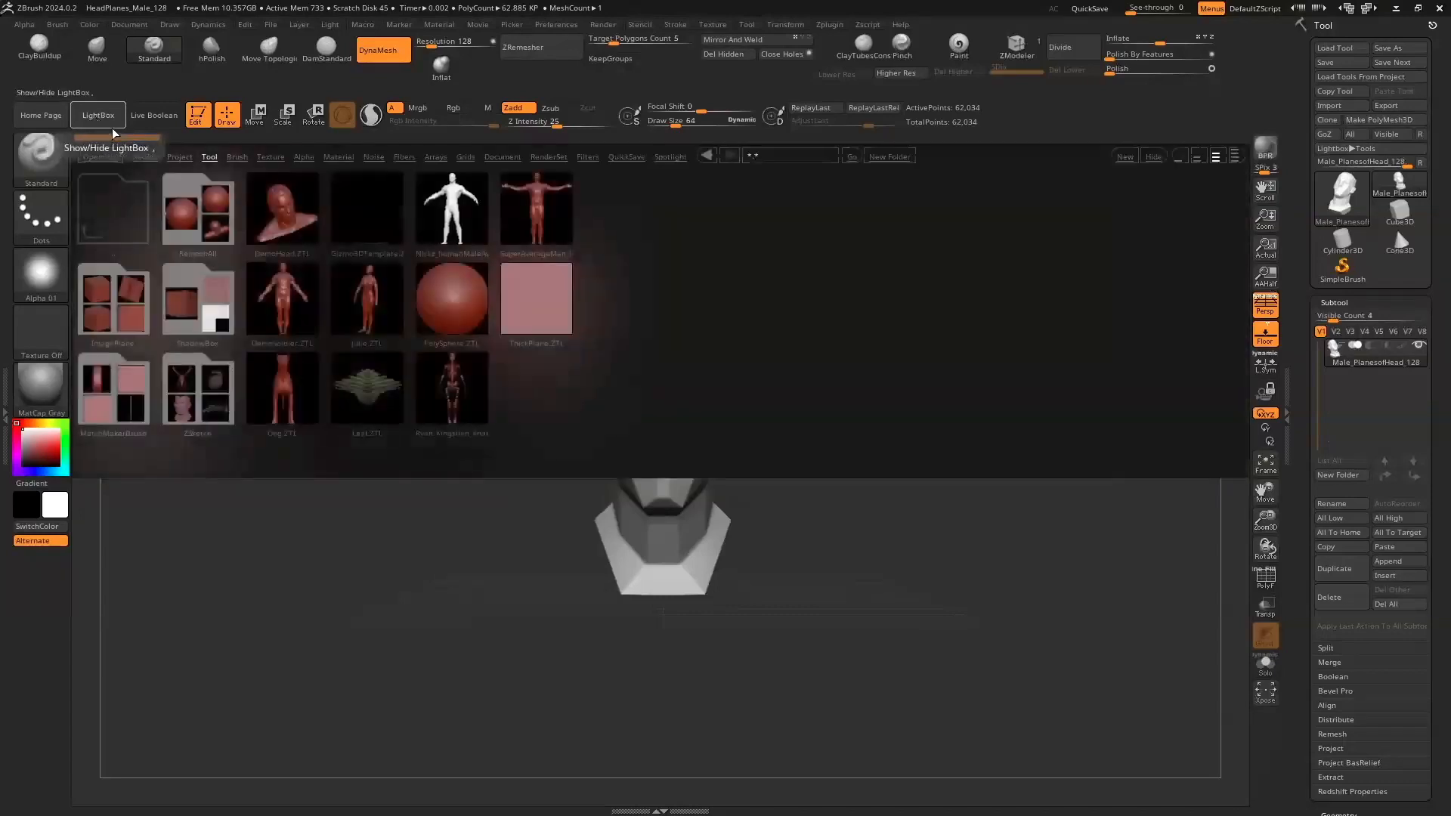
pyautogui.doubleClick(442, 204)
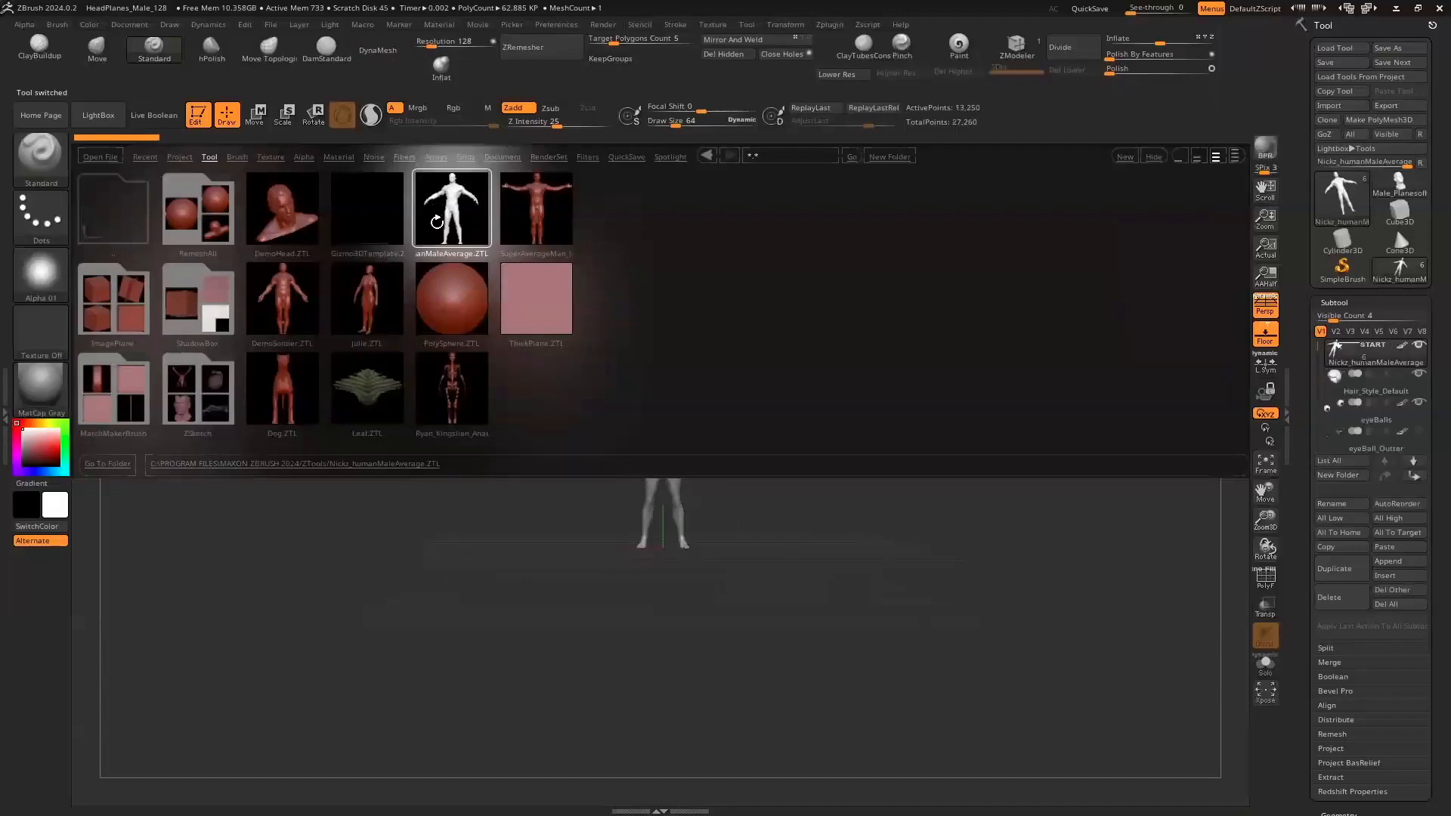
pyautogui.click(109, 118)
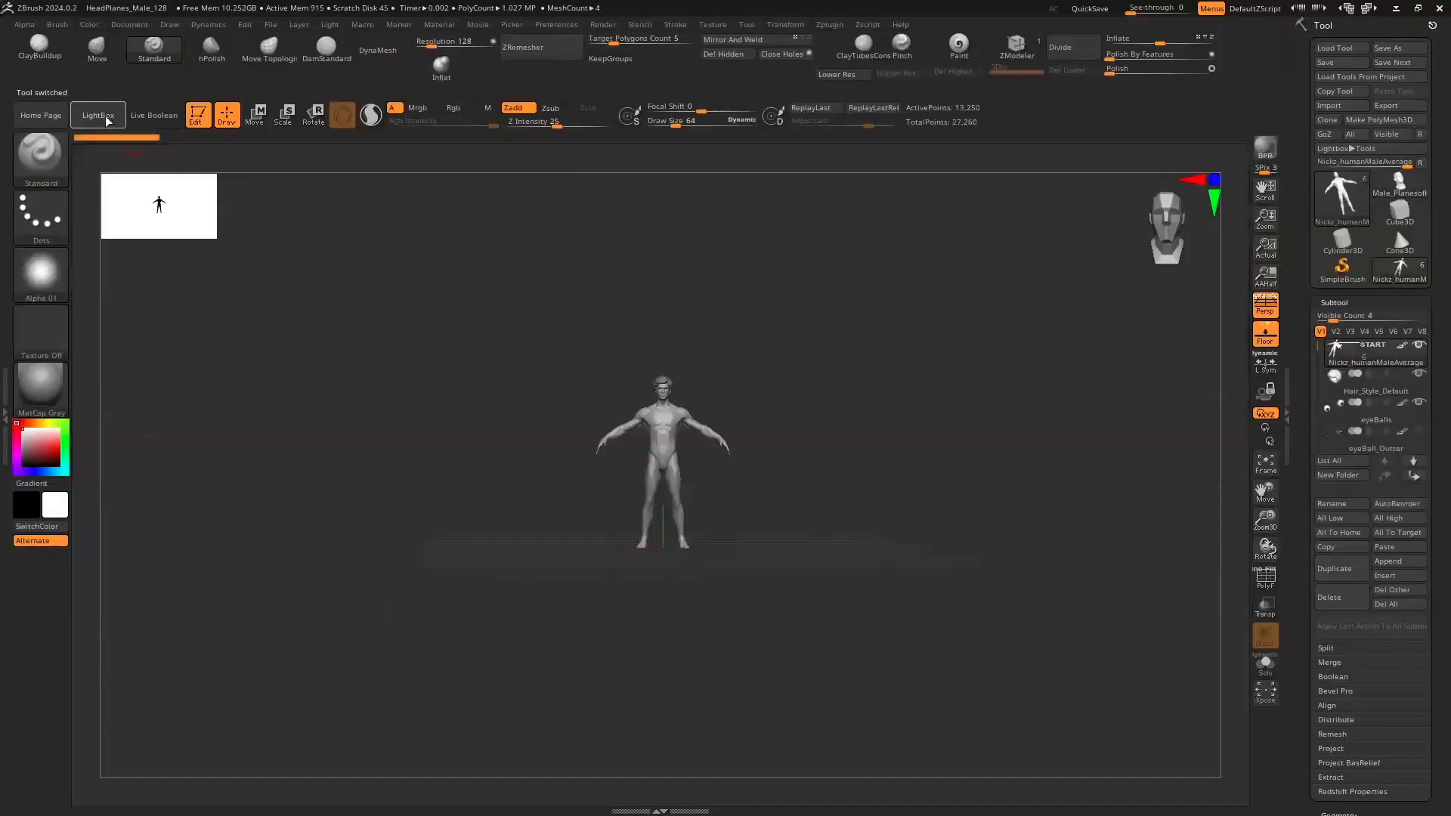
# Delete the hair, eyeball, outer eyeball, skull and gums-teeth-tongue subtools so only the Nickz_humanMaleAverage body remains
pyautogui.keyDown('ctrl'); pyautogui.moveTo(1178, 544); pyautogui.dragTo(1096, 544, button='right'); pyautogui.keyUp('ctrl')
pyautogui.moveTo(1263, 492); pyautogui.dragTo(1253, 554)
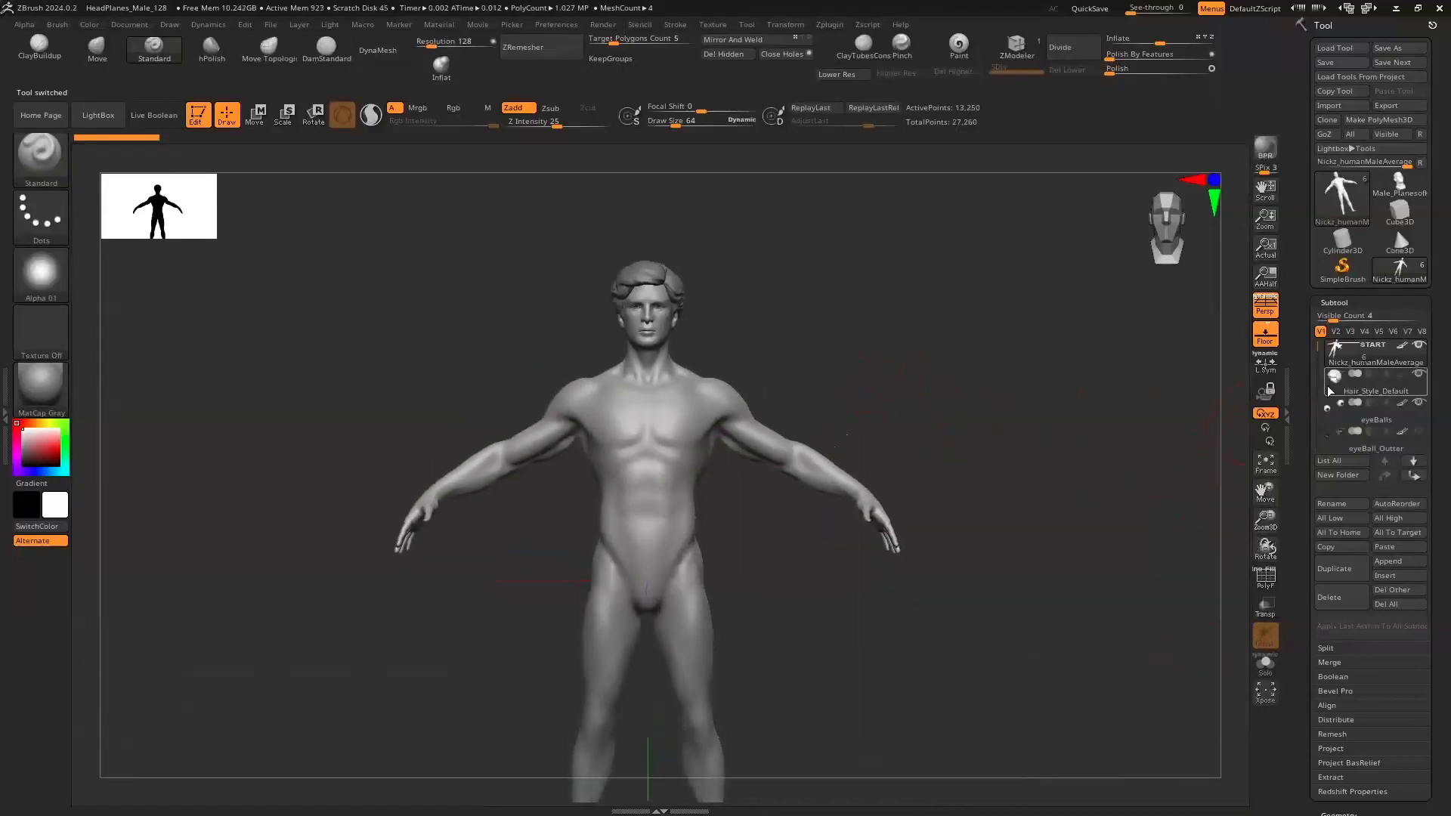
pyautogui.click(1360, 381)
pyautogui.click(1337, 602)
pyautogui.click(1192, 634)
pyautogui.click(1335, 391)
pyautogui.click(1318, 599)
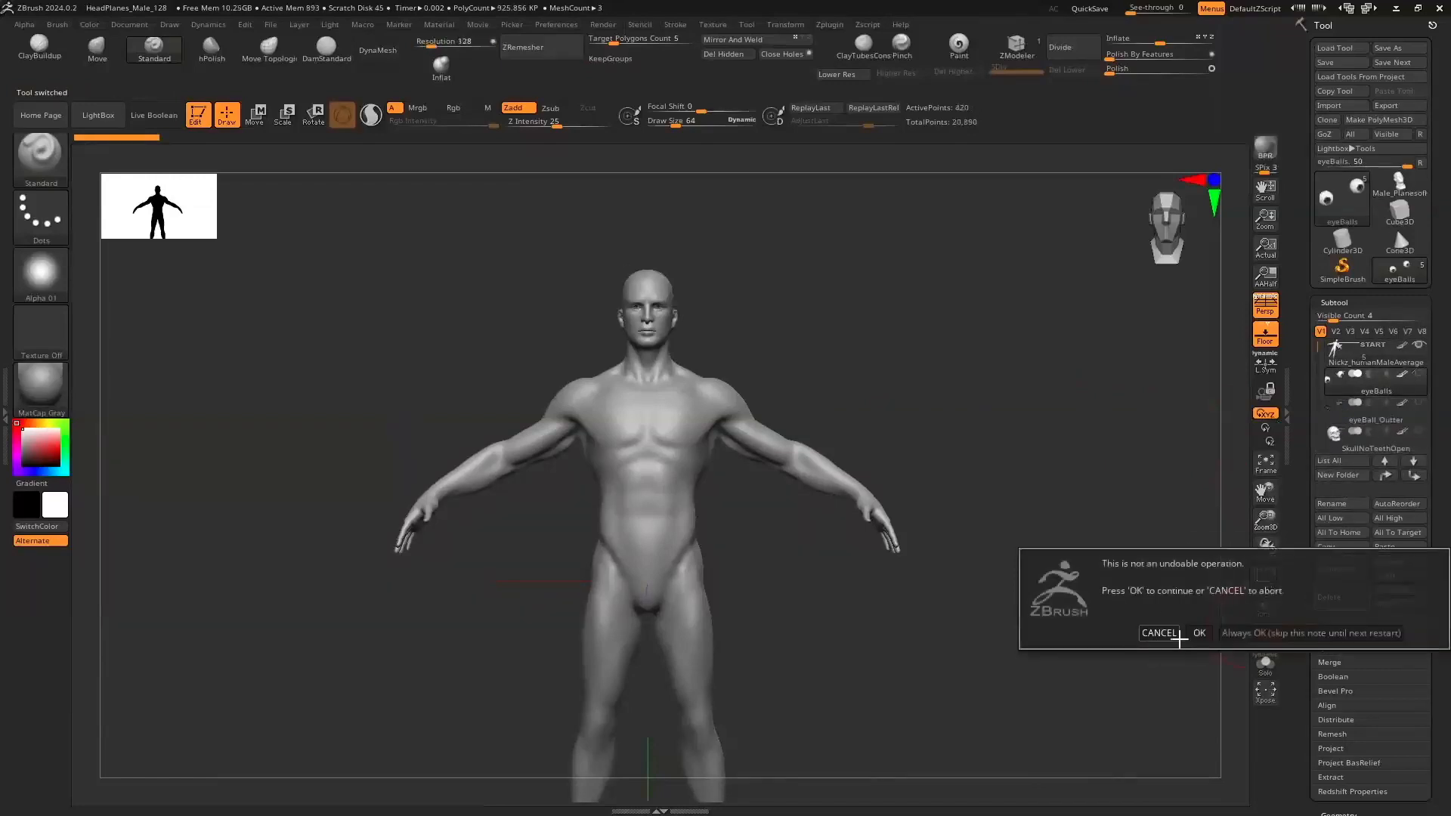
pyautogui.click(1243, 633)
pyautogui.click(1336, 603)
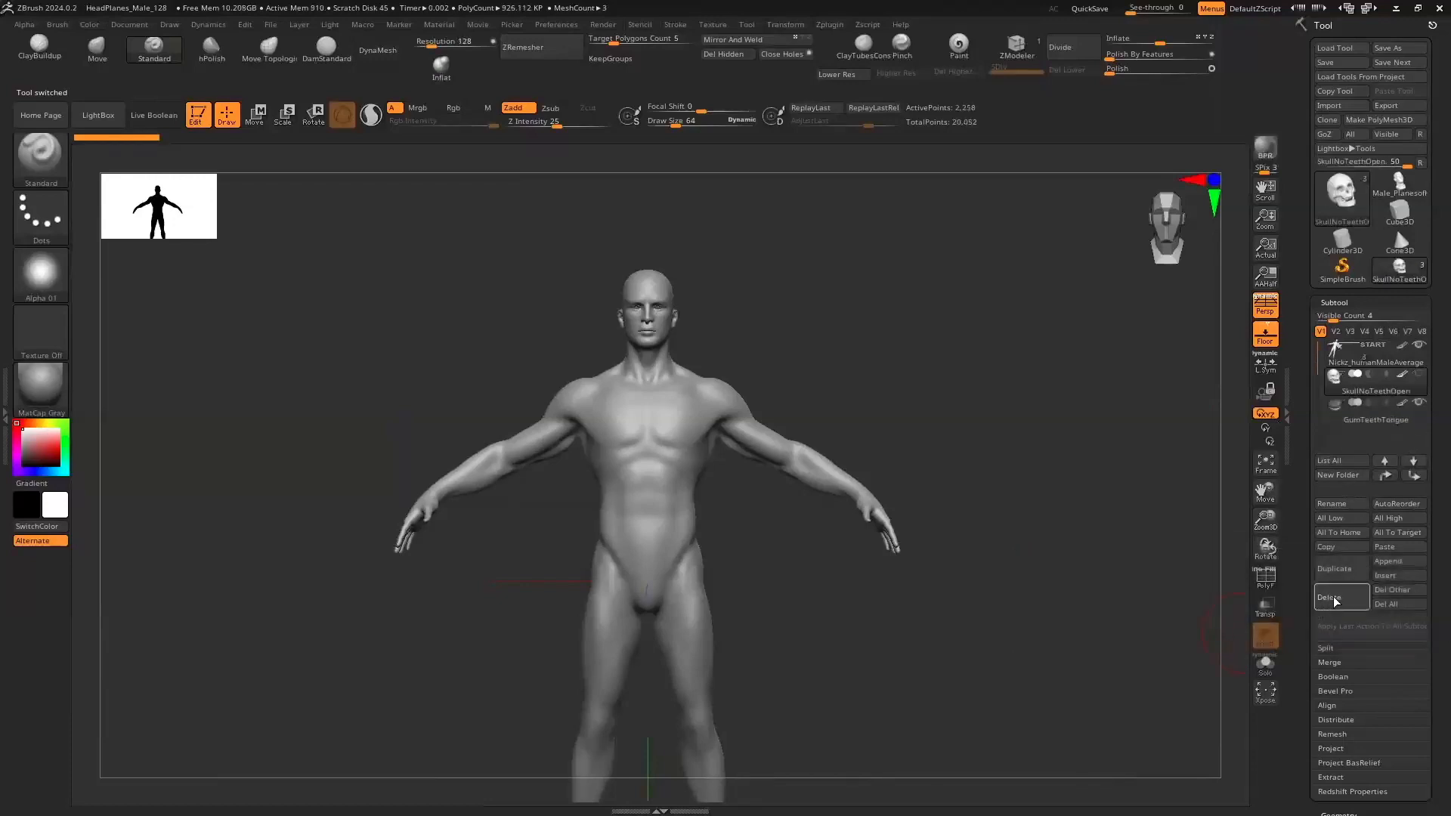
pyautogui.click(1332, 599)
pyautogui.click(1332, 599)
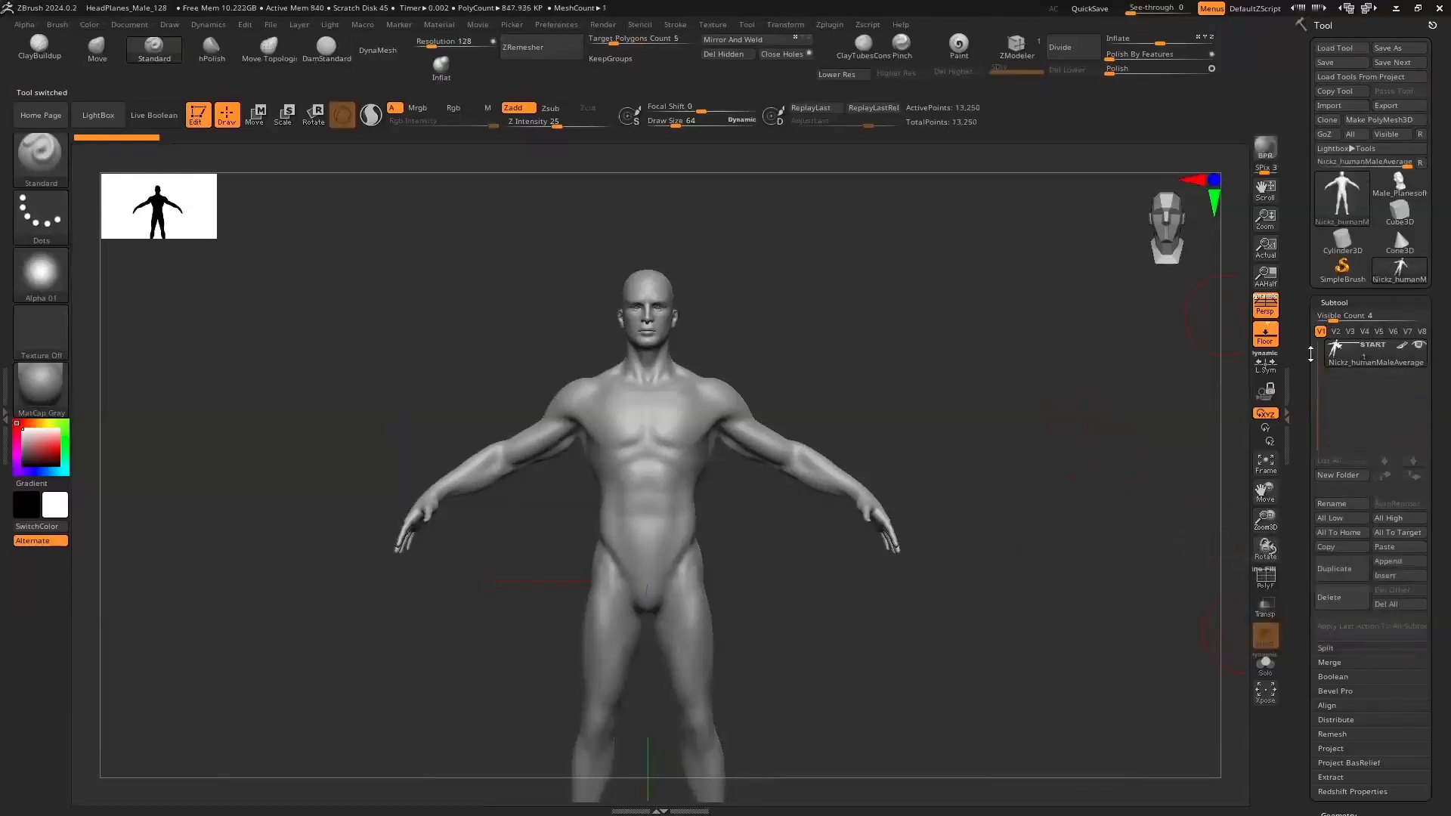
# Turn off dynamic subdivision for the male body
pyautogui.click(1331, 301)
pyautogui.click(1333, 321)
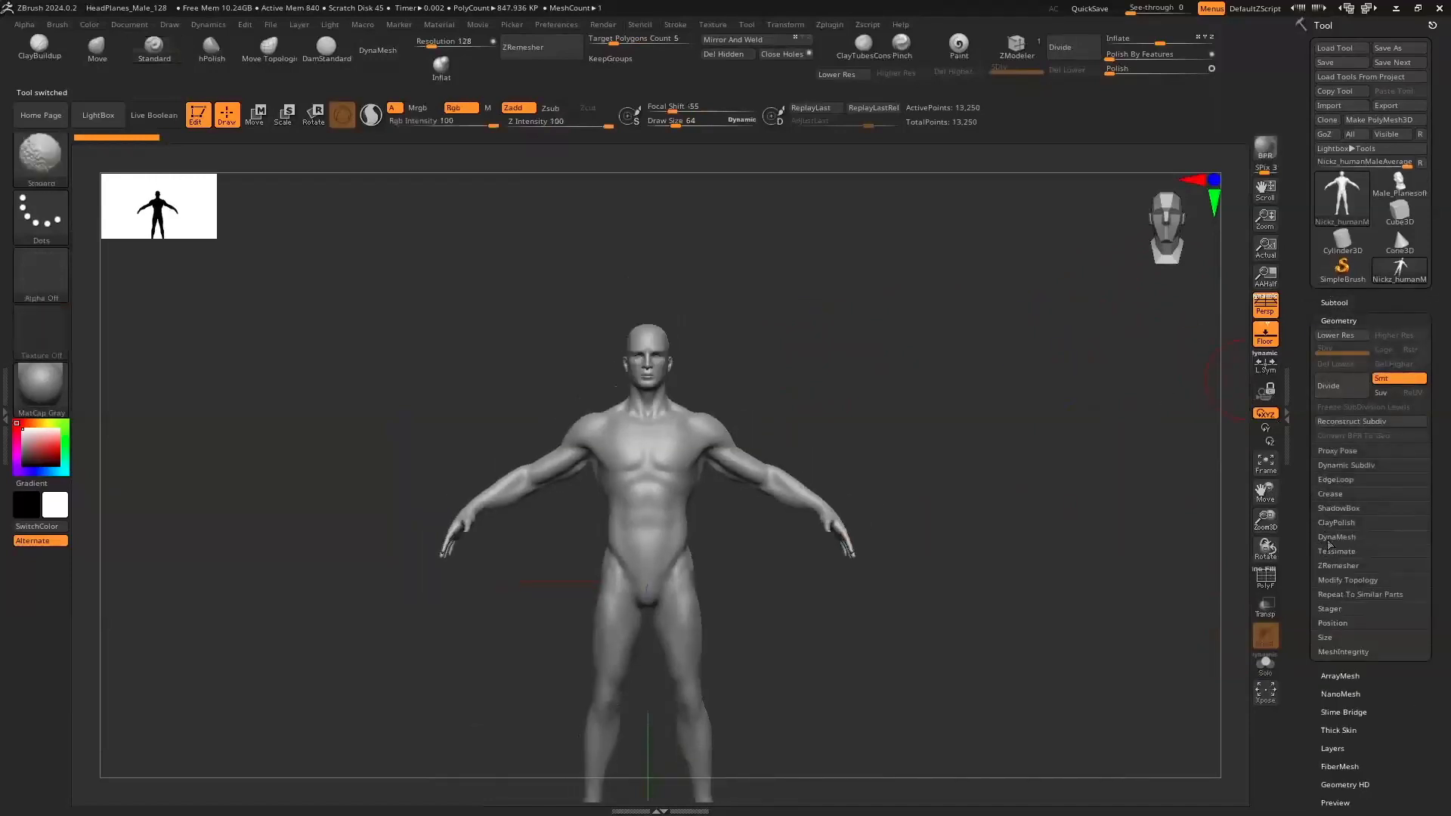
pyautogui.click(1327, 466)
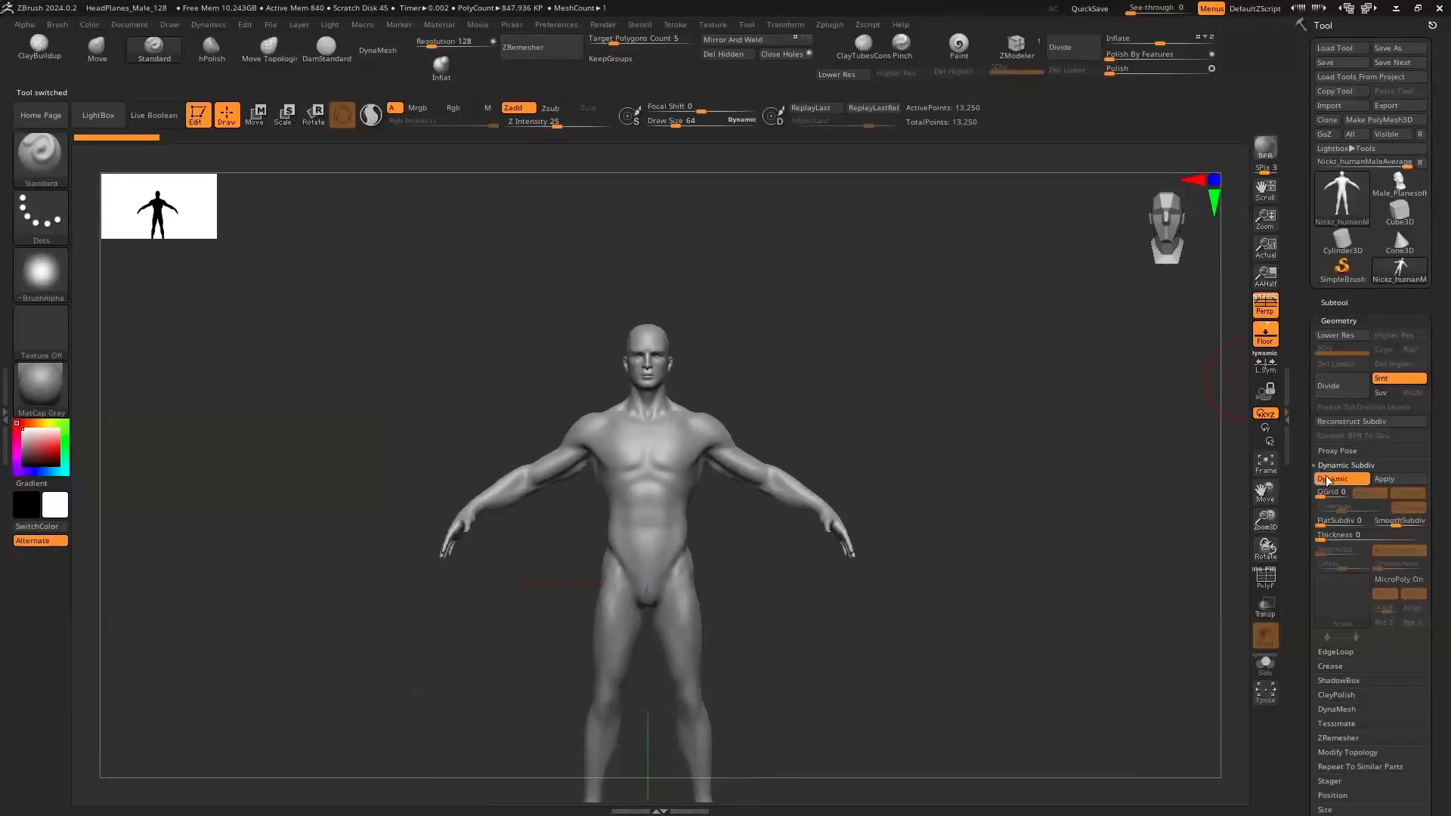
pyautogui.click(1329, 480)
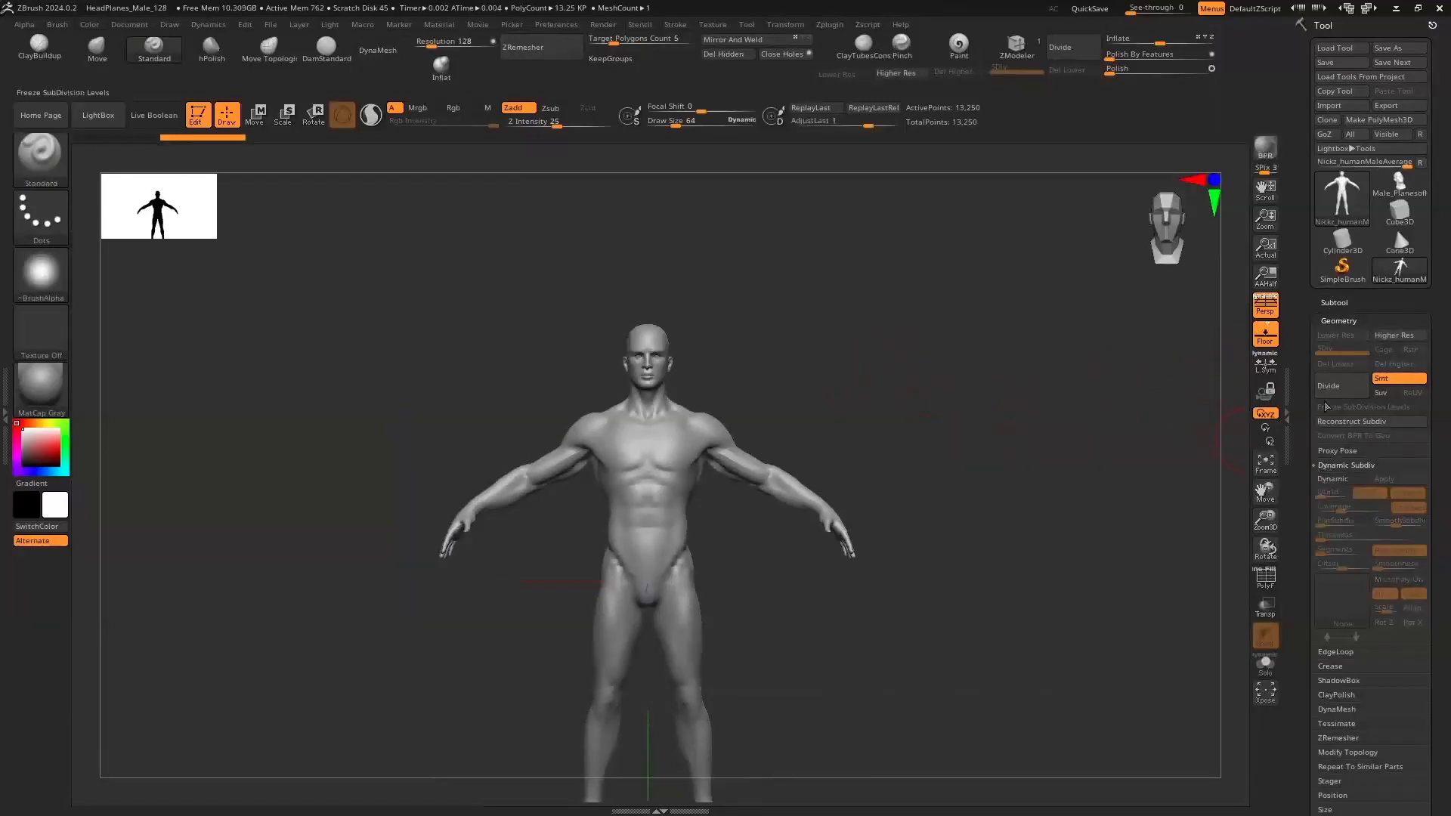
pyautogui.click(1331, 320)
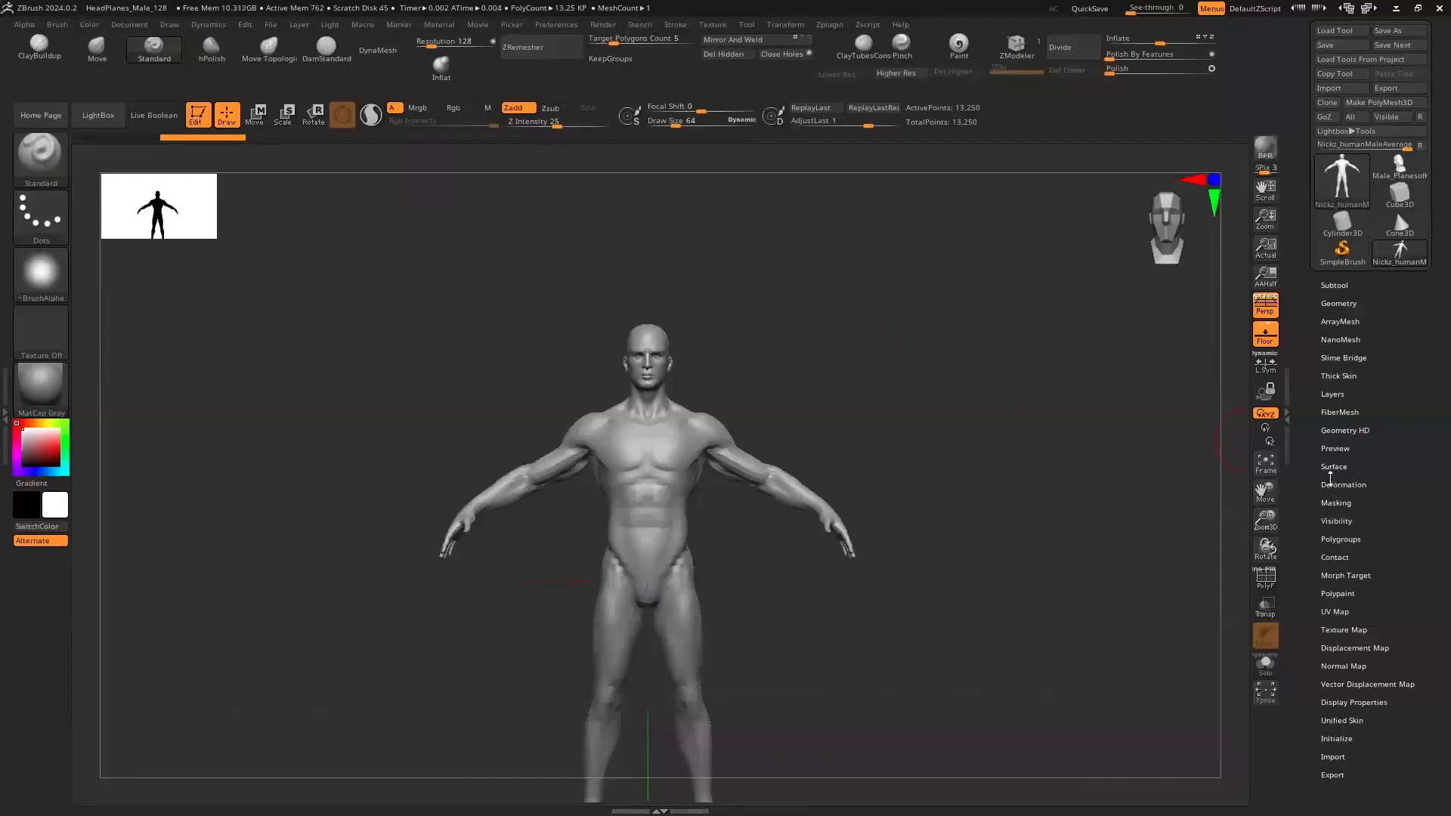
# Delete the ArmsDown and MouthOpen layers from the male body
pyautogui.click(1331, 393)
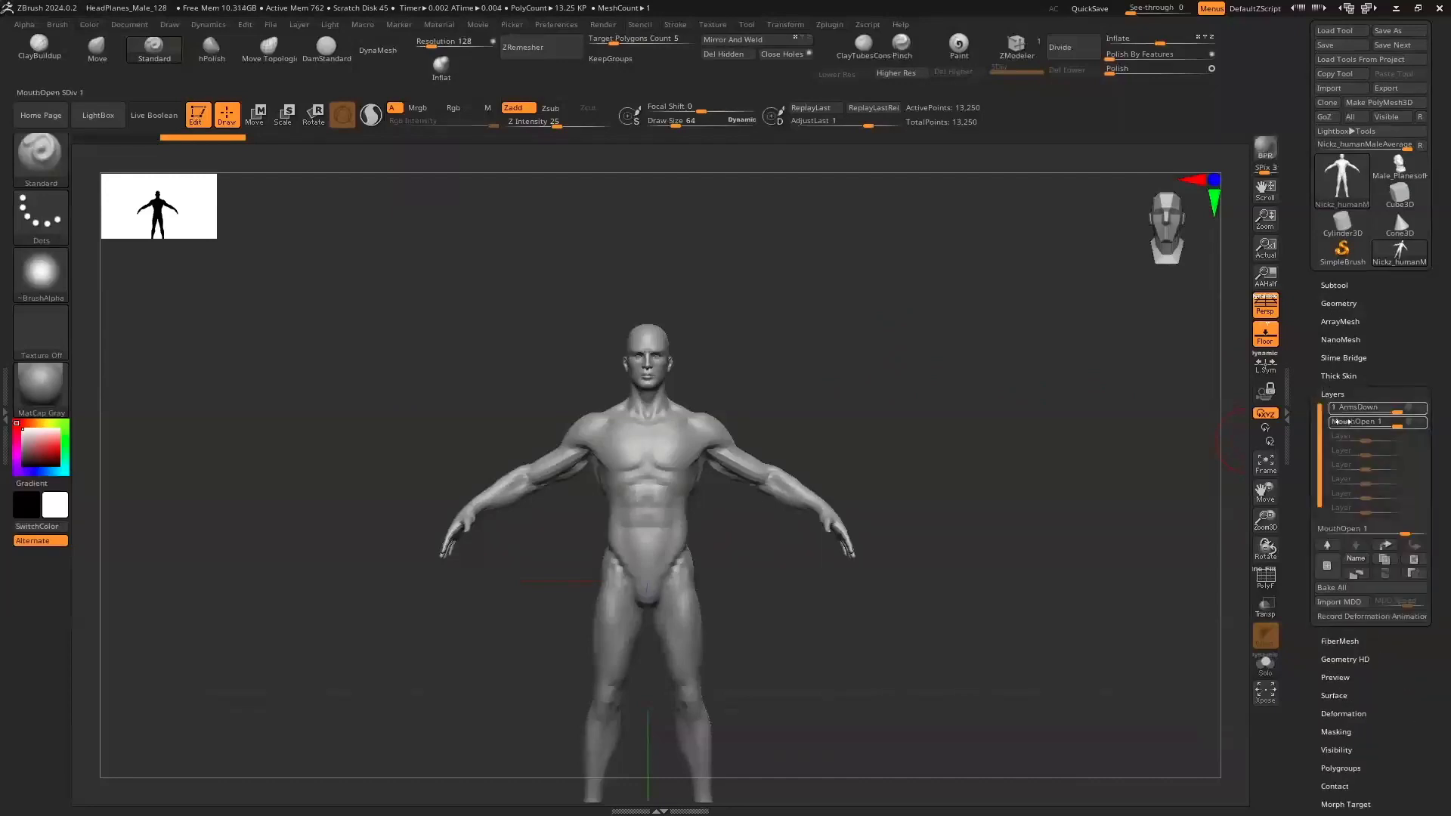
pyautogui.click(1413, 560)
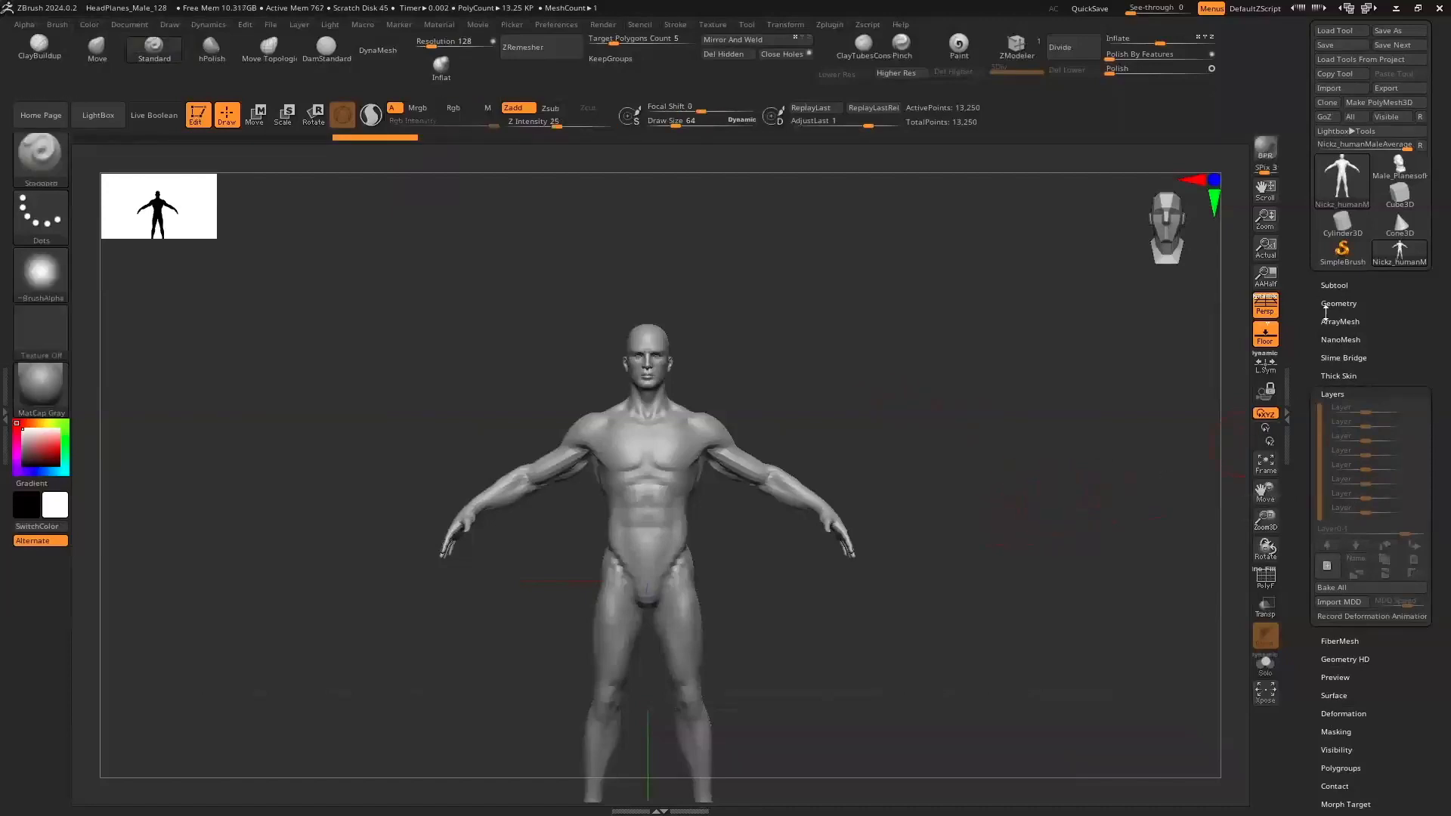
# Insert the planar male head as a subtool beside the body, hide it, and make the body active
pyautogui.click(1332, 286)
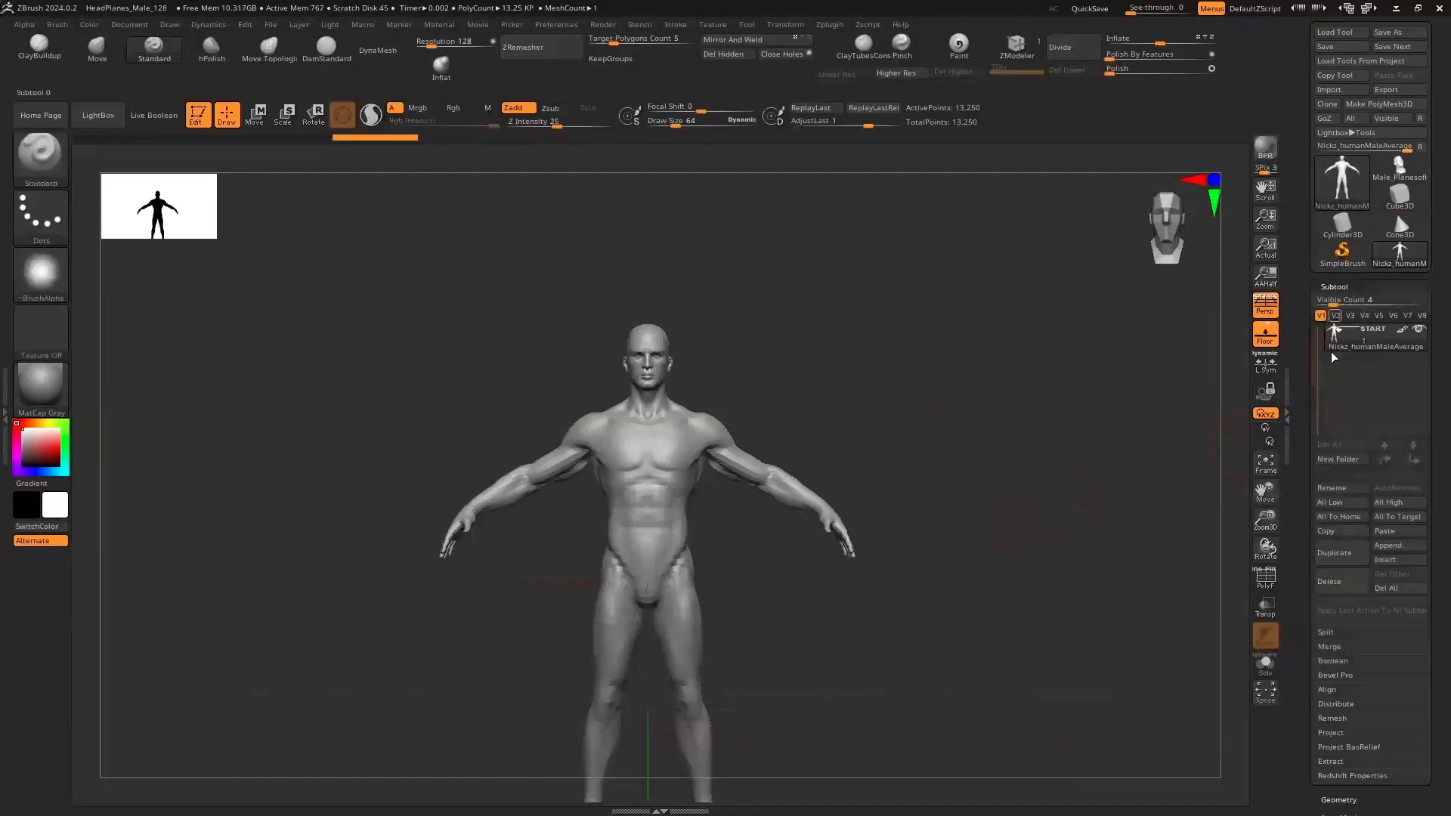
pyautogui.click(1386, 559)
pyautogui.click(1097, 524)
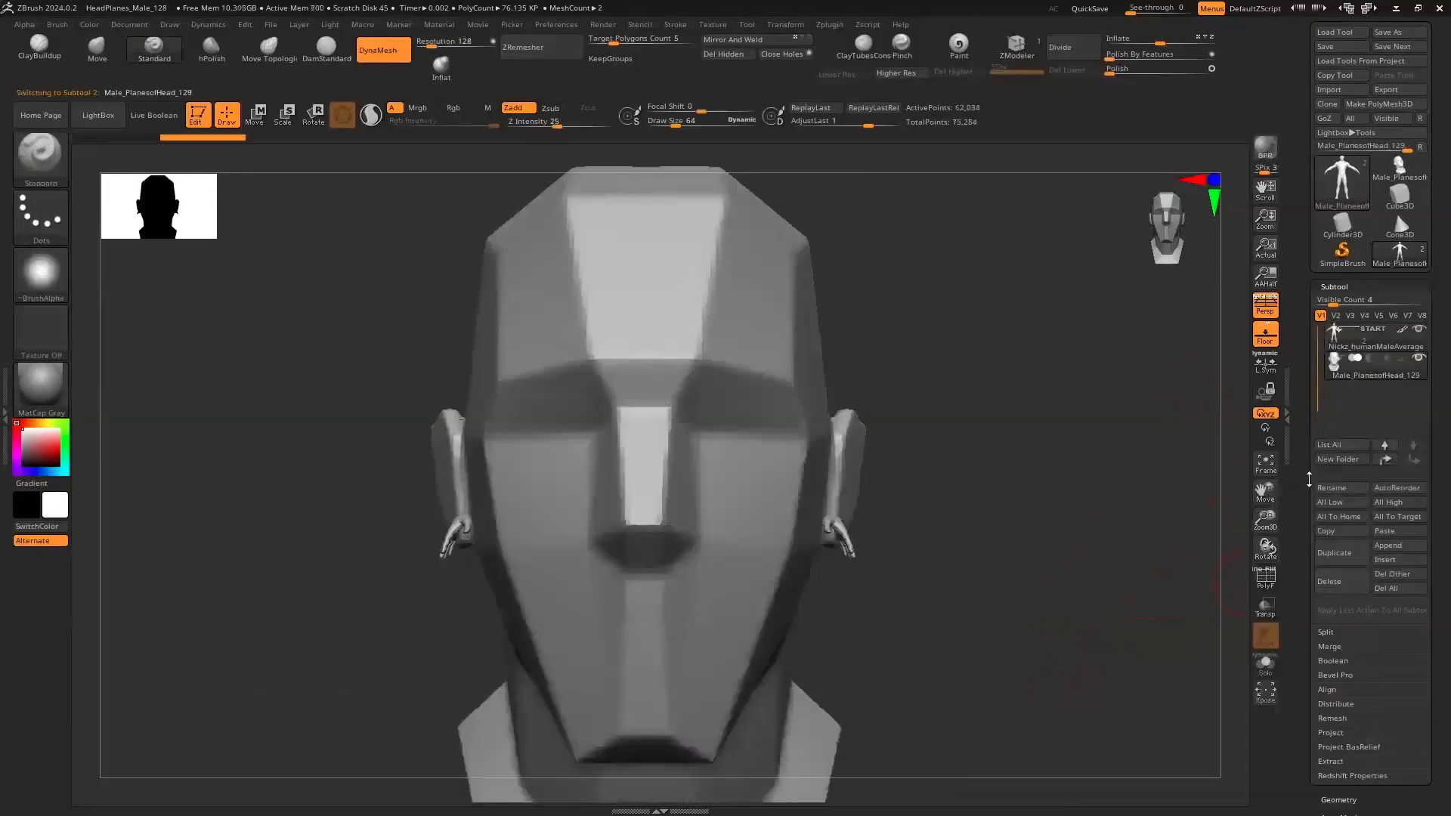
pyautogui.moveTo(1335, 359)
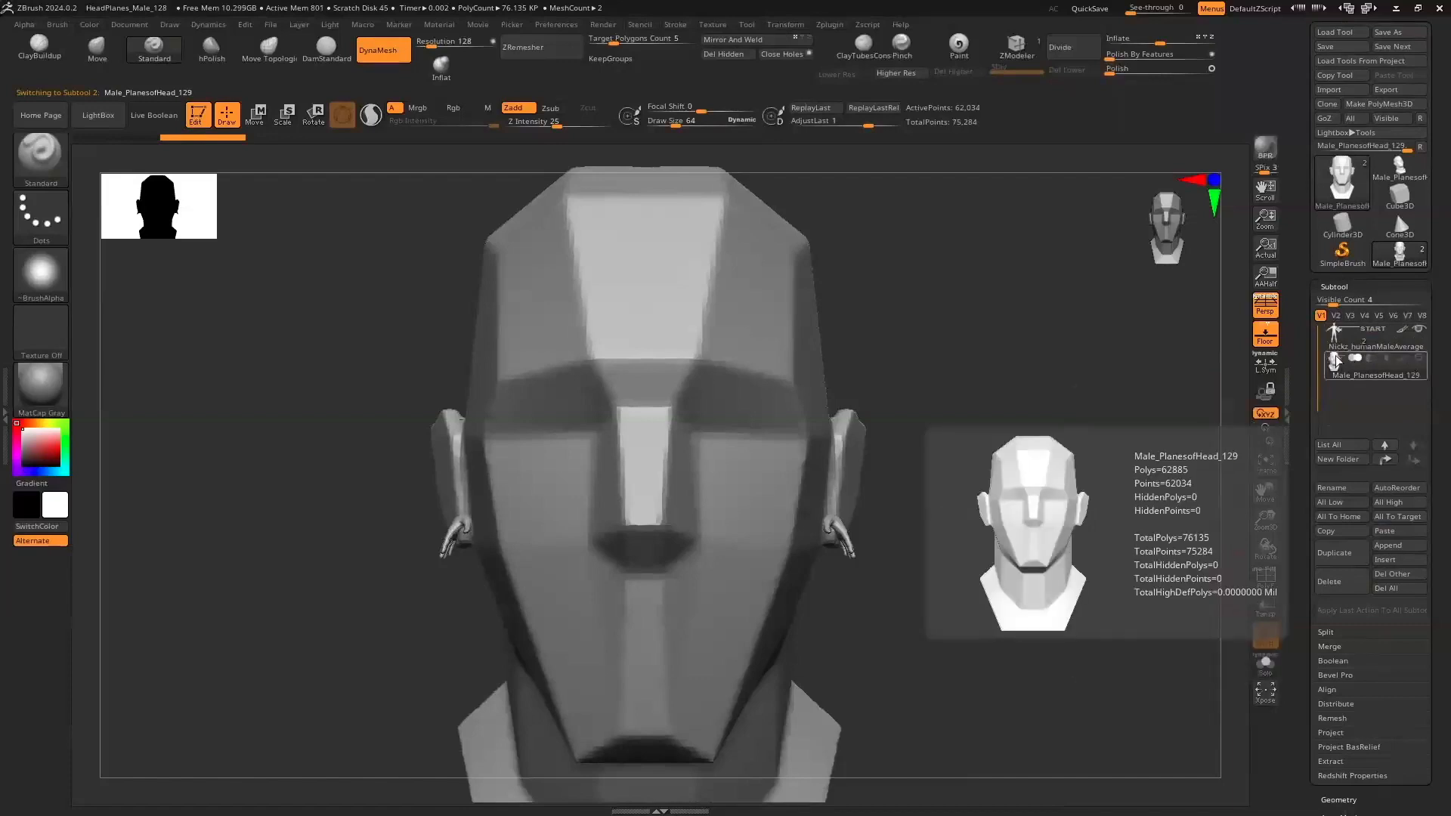
pyautogui.click(1335, 334)
pyautogui.moveTo(1266, 519); pyautogui.dragTo(1255, 493)
# Display the body's polyframe to examine its topology and polygroups, and turn it off again
pyautogui.click(1258, 583)
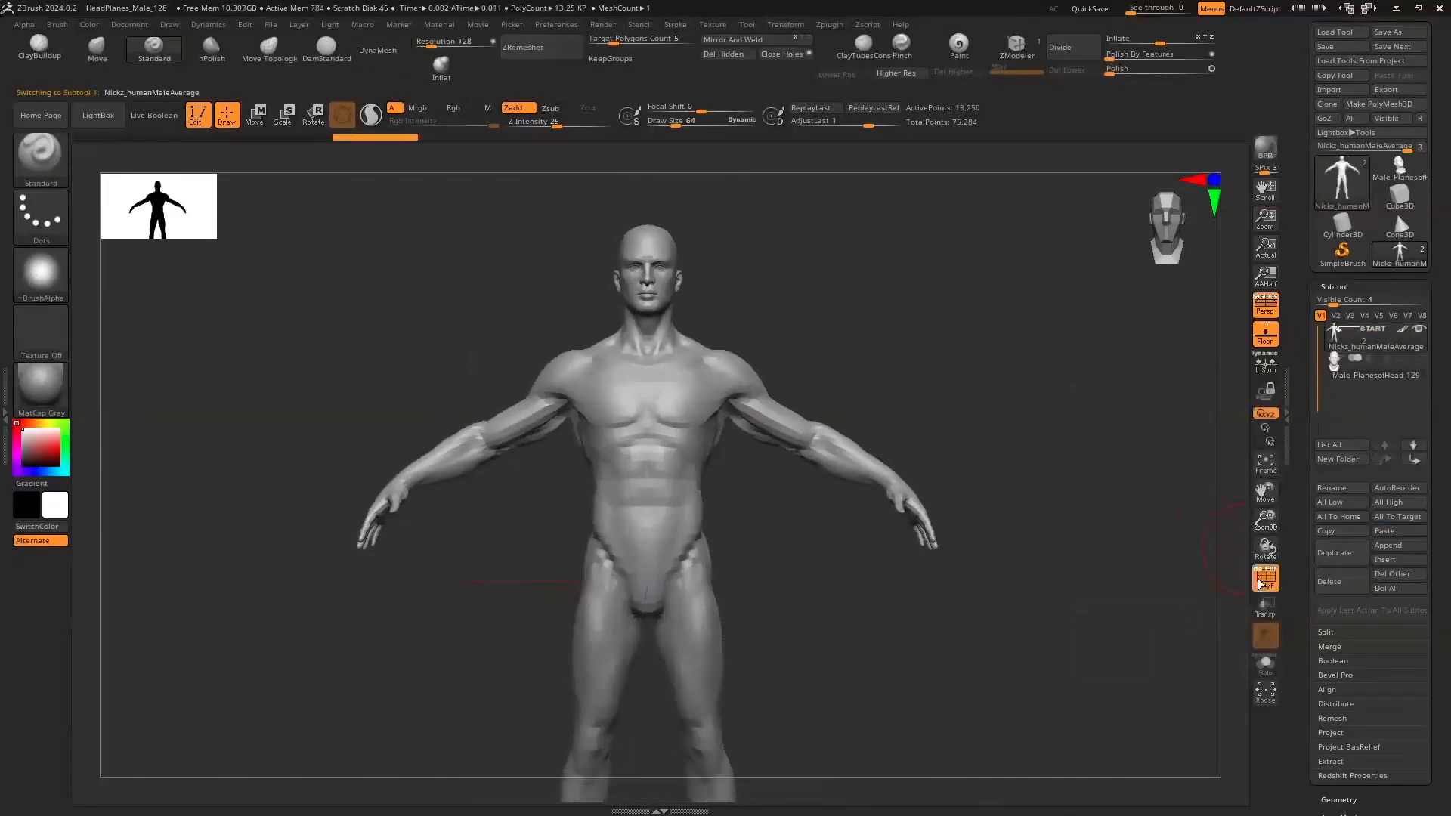
pyautogui.click(1261, 582)
pyautogui.click(1263, 582)
pyautogui.click(1265, 582)
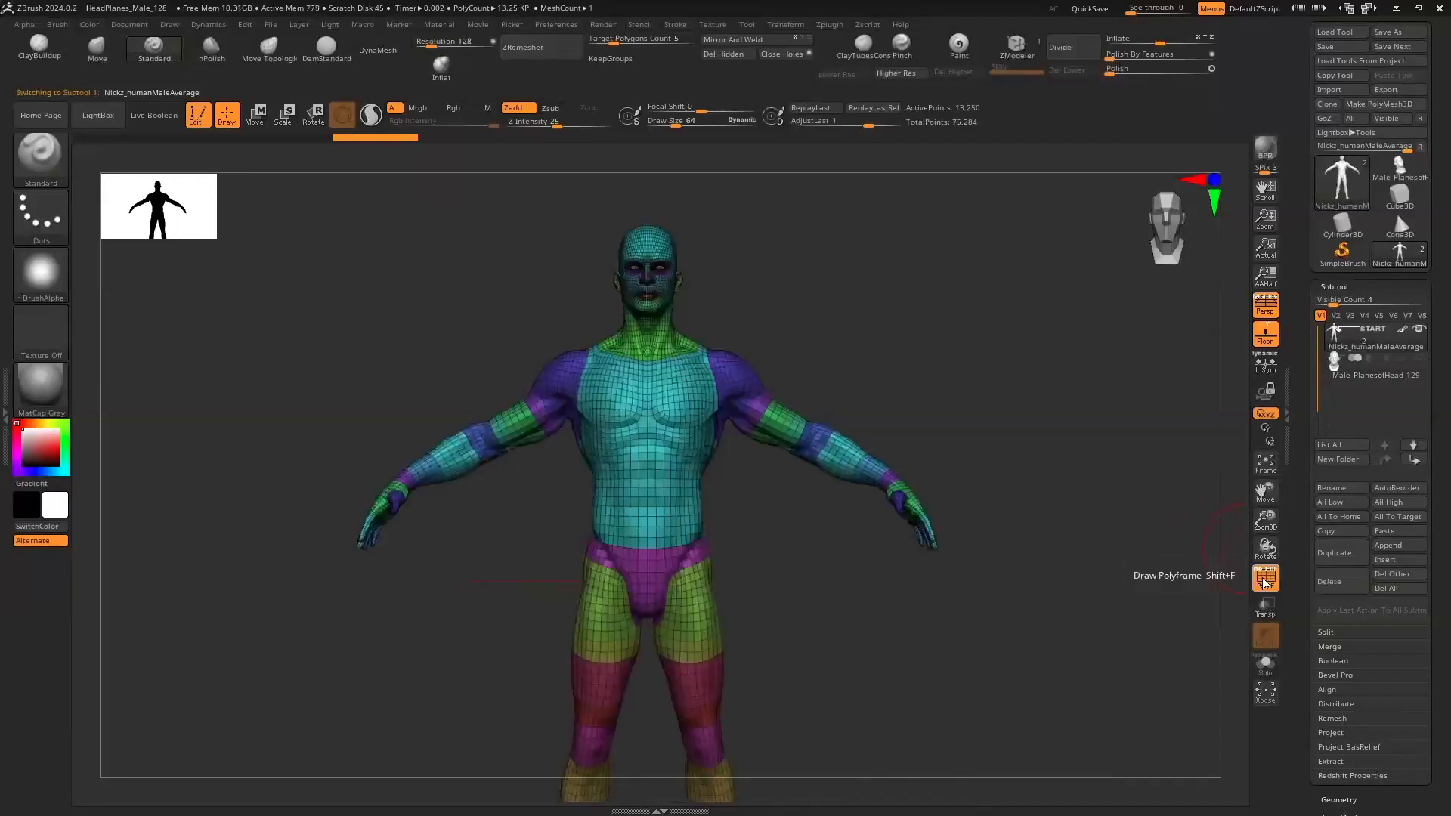
pyautogui.click(1266, 582)
# Cut the head and neck off the body with a KnifeCurve stroke across the base of the neck
pyautogui.hotkey('ctrl', 'shift')
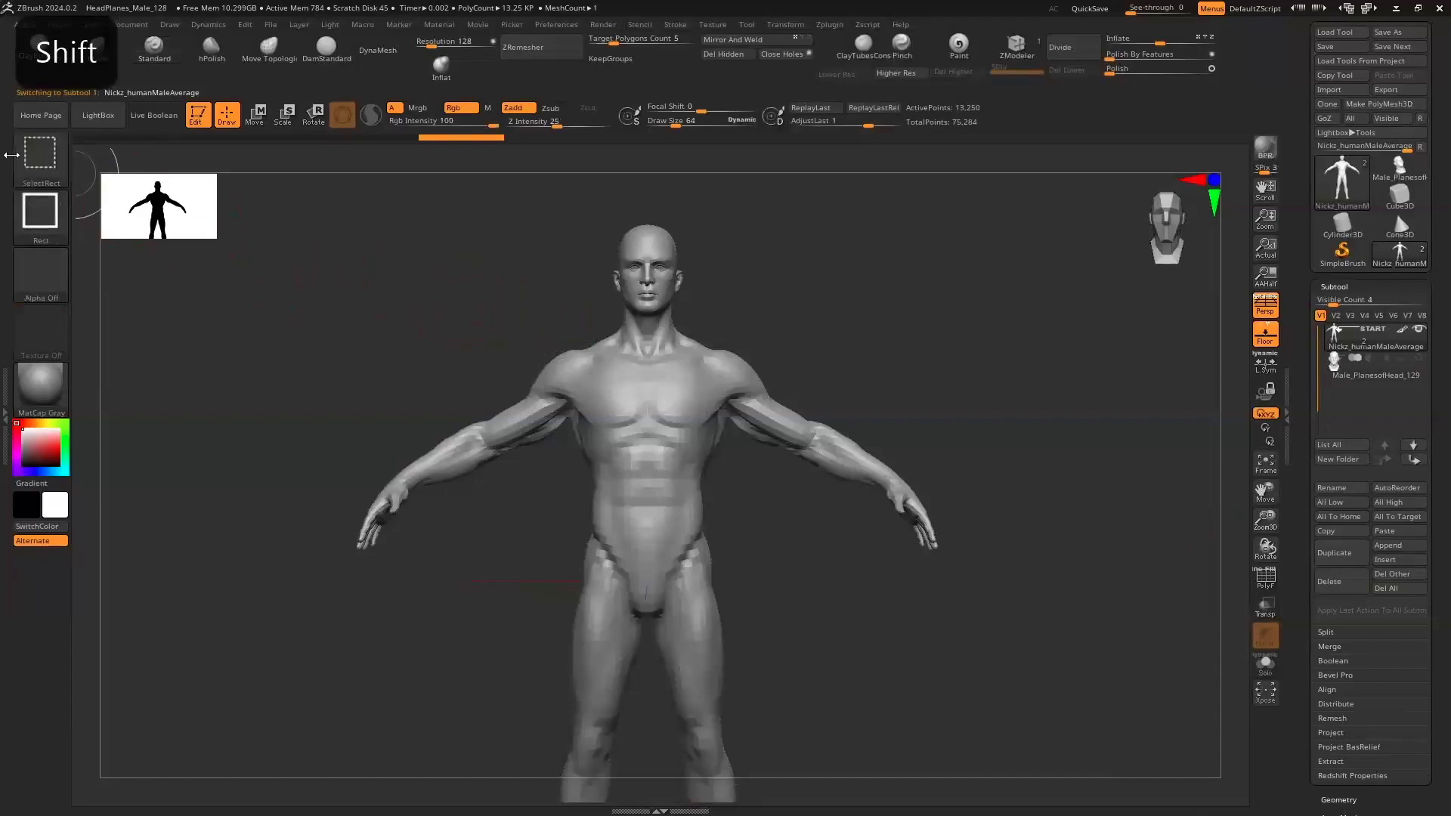
pyautogui.click(40, 156)
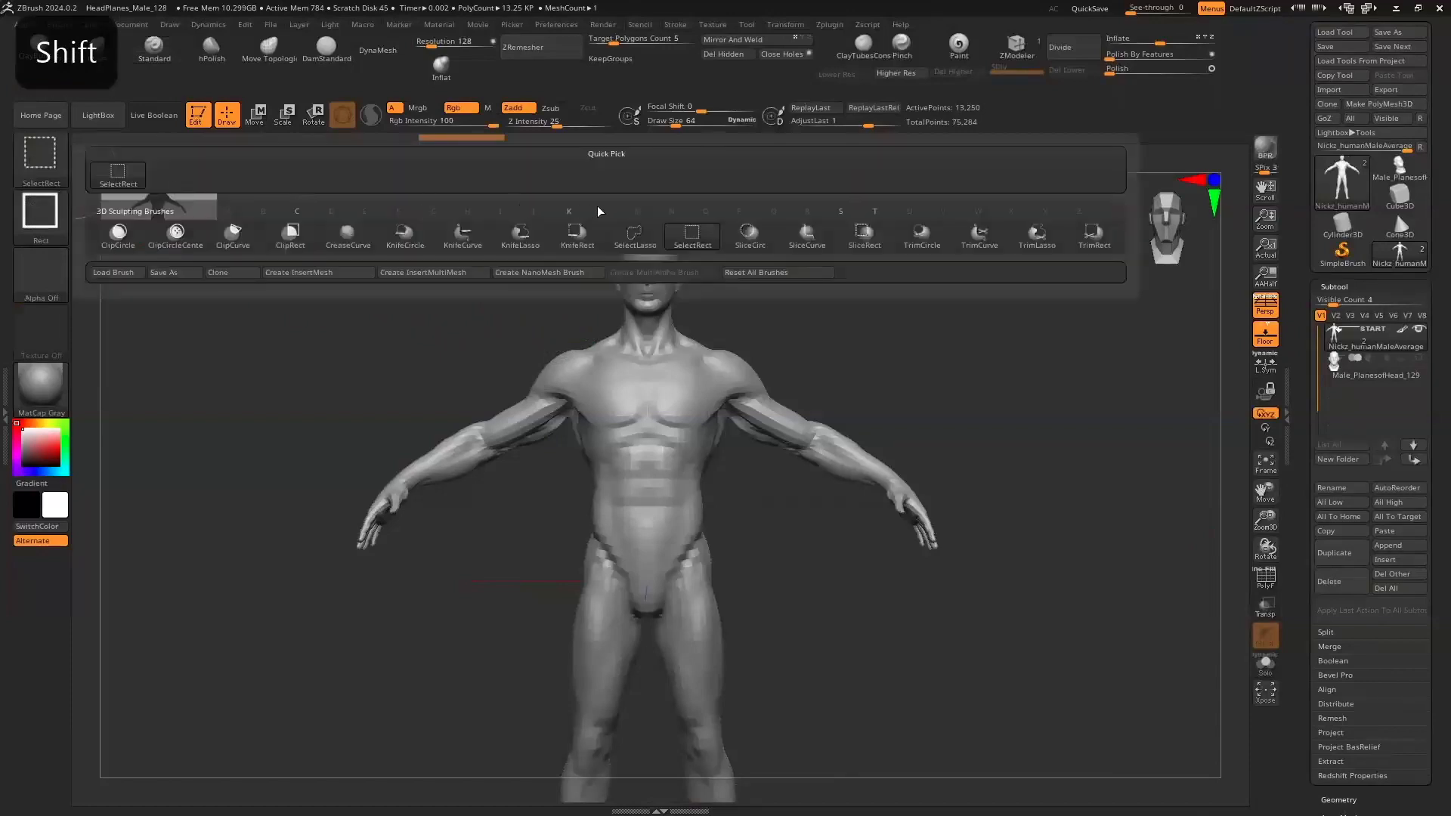
pyautogui.click(463, 241)
pyautogui.moveTo(542, 318)
pyautogui.keyDown('ctrl'); pyautogui.keyDown('shift'); pyautogui.mouseDown()
pyautogui.moveTo(665, 356)
pyautogui.moveTo(801, 295)
pyautogui.mouseUp(); pyautogui.keyUp('shift'); pyautogui.keyUp('ctrl')
pyautogui.moveTo(508, 546); pyautogui.dragTo(499, 547)
pyautogui.moveTo(1156, 240); pyautogui.dragTo(1158, 248)
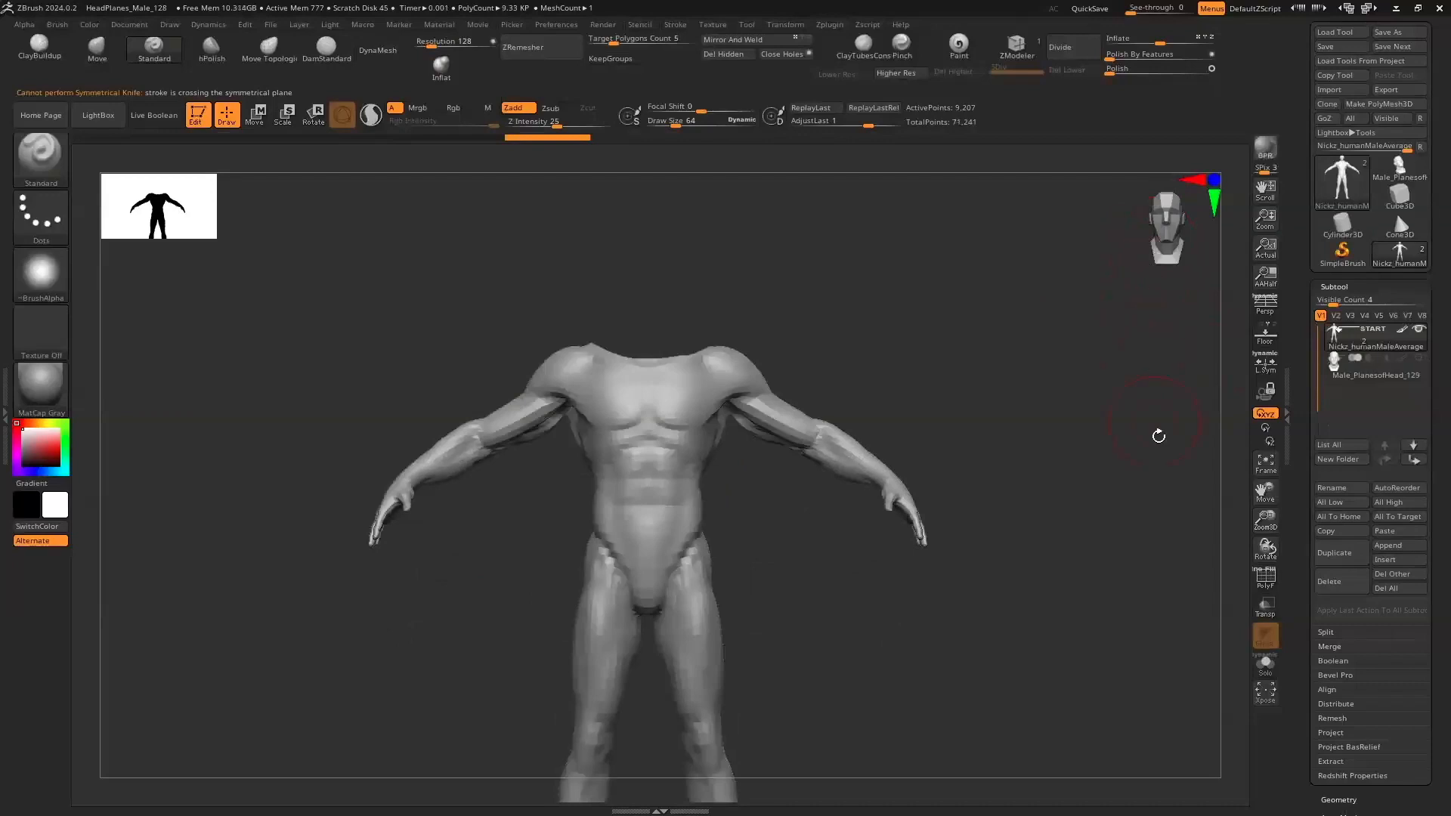
# Show the planar head together with the headless body, keeping the body as the active subtool
pyautogui.click(1363, 358)
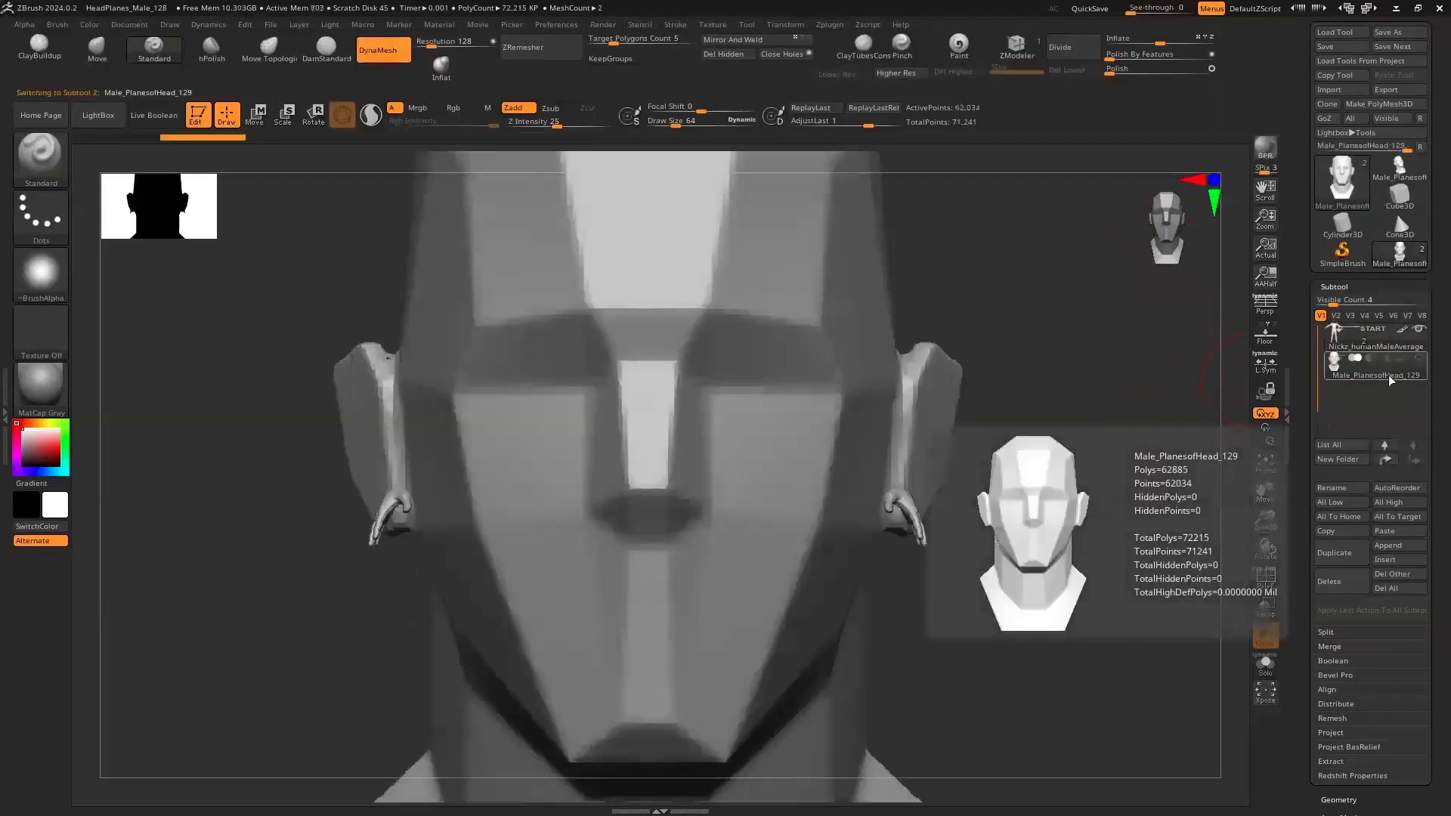
pyautogui.click(1333, 344)
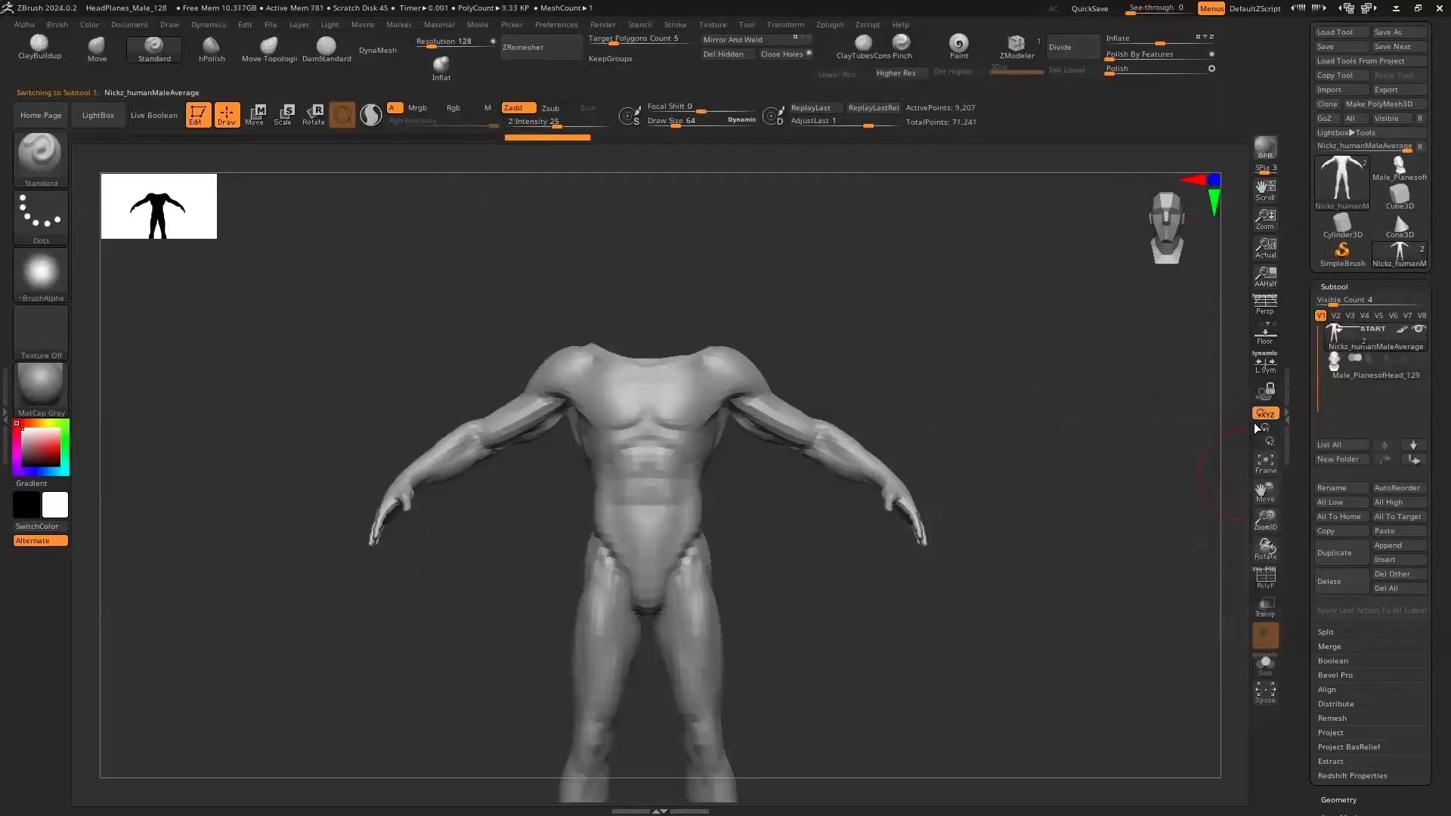
pyautogui.click(1418, 358)
pyautogui.moveTo(1264, 529); pyautogui.dragTo(1218, 379)
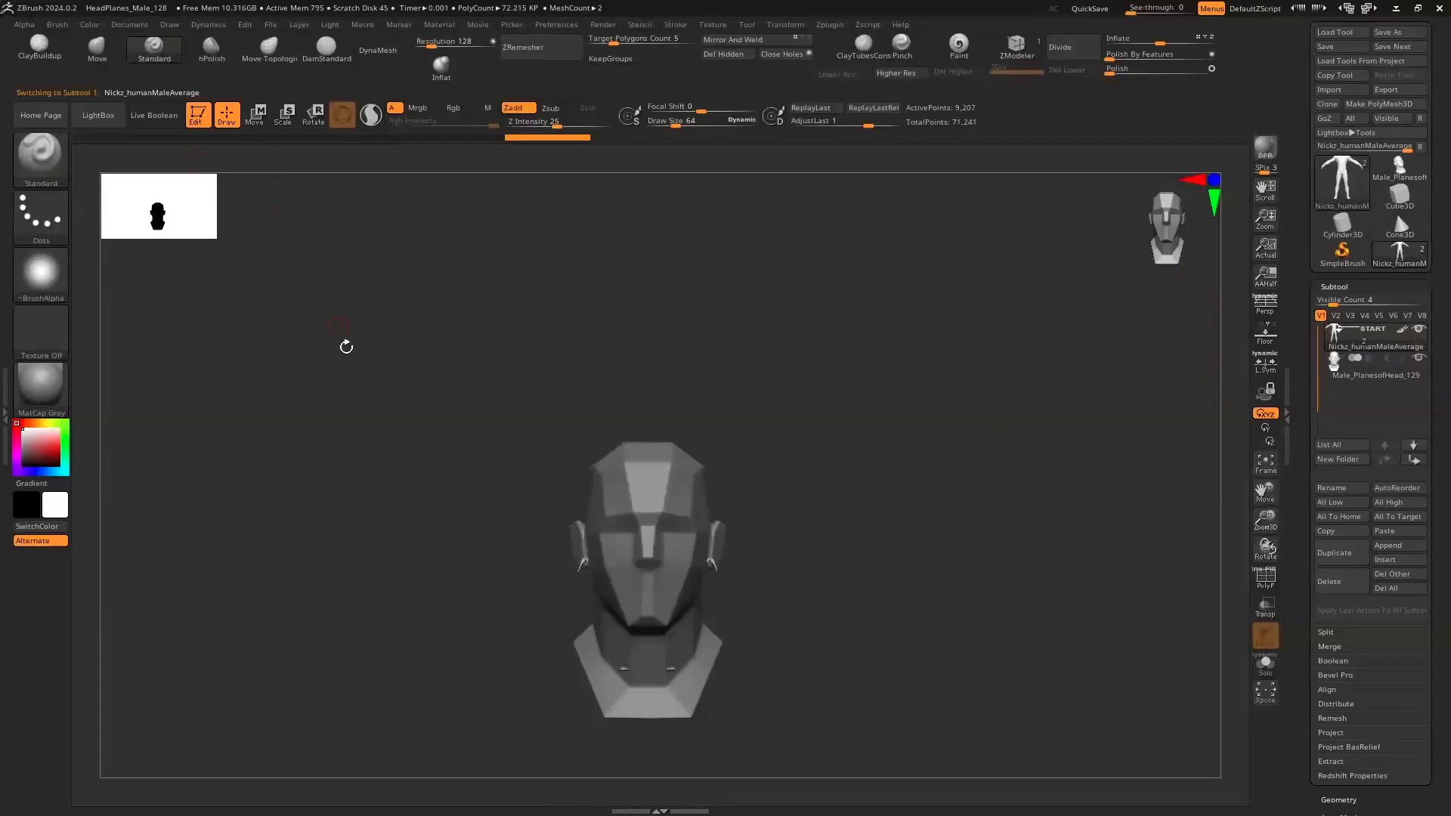
# Scale the headless body up uniformly until its proportions match the planar head
pyautogui.press('w')
pyautogui.moveTo(644, 495); pyautogui.dragTo(653, 655)
pyautogui.press('f')
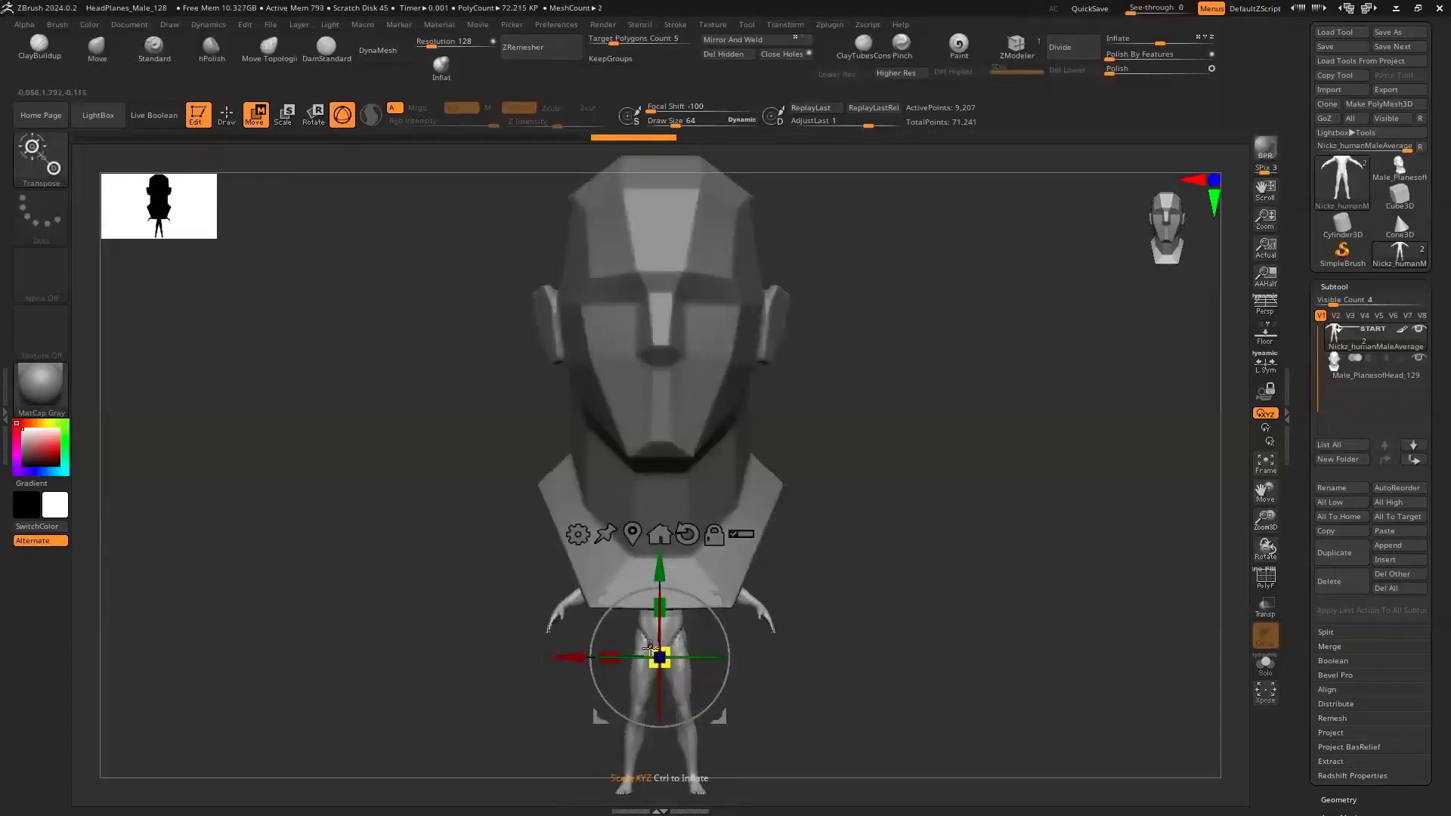
pyautogui.moveTo(654, 652); pyautogui.dragTo(485, 664)
pyautogui.hotkey('ctrl', 'z')
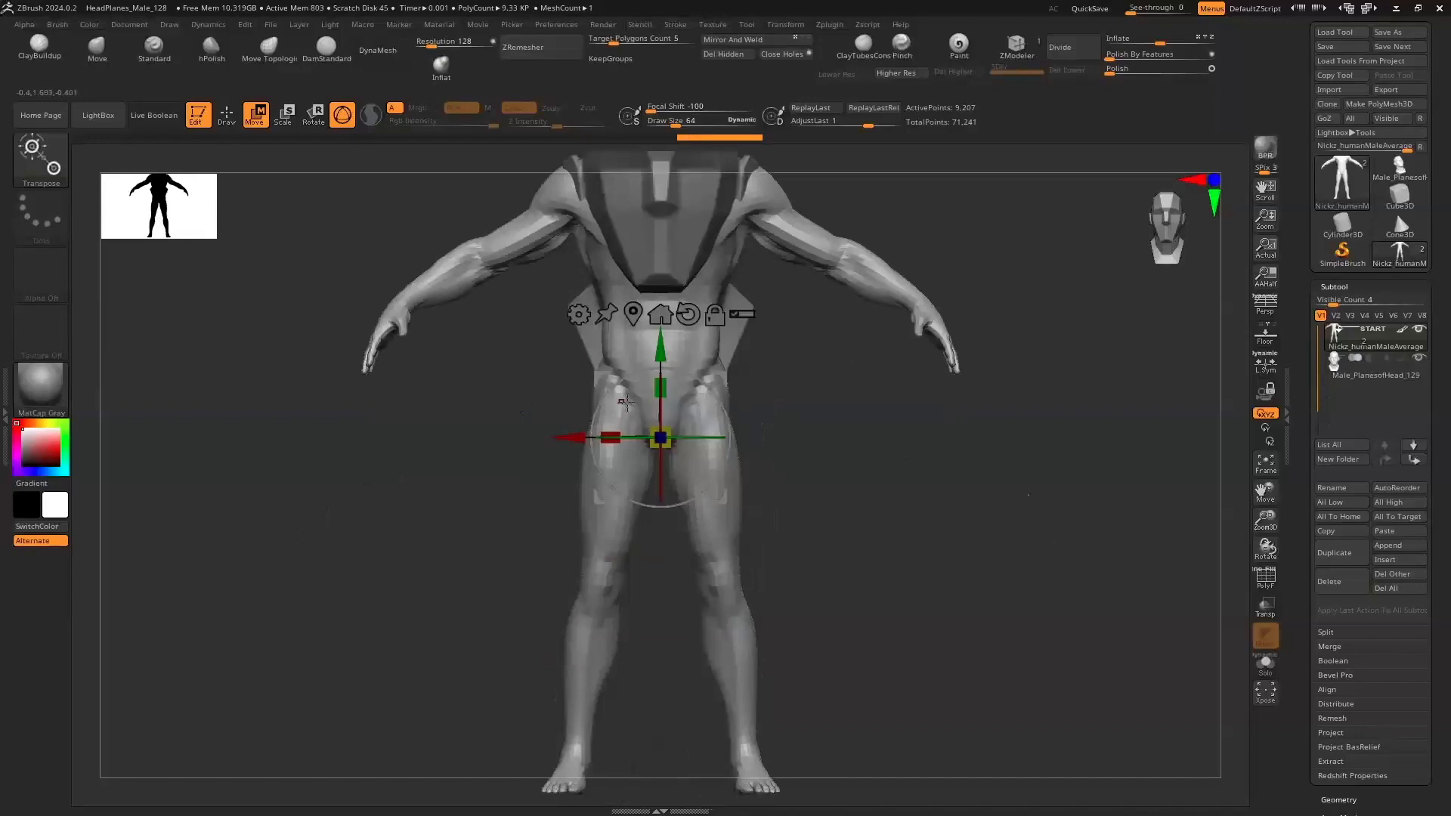
pyautogui.moveTo(659, 436); pyautogui.dragTo(585, 299)
pyautogui.moveTo(653, 430); pyautogui.dragTo(576, 281)
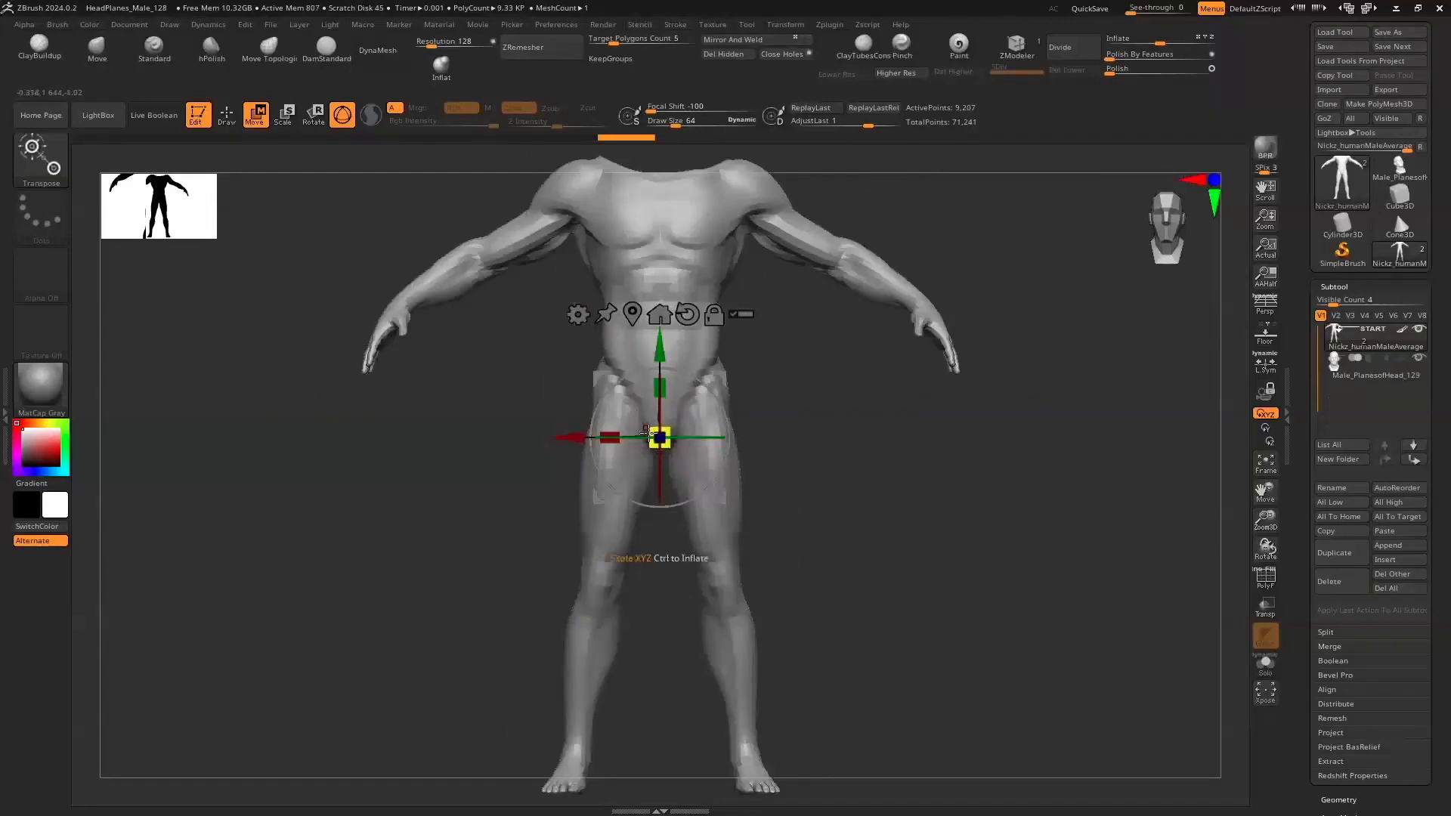
# Move the enlarged body straight down so its shoulders meet the base of the planar head's neck
pyautogui.moveTo(657, 359); pyautogui.dragTo(670, 592)
pyautogui.moveTo(658, 668); pyautogui.dragTo(652, 678)
pyautogui.moveTo(659, 560)
pyautogui.mouseDown()
pyautogui.moveTo(659, 572)
pyautogui.moveTo(659, 556)
pyautogui.mouseUp()
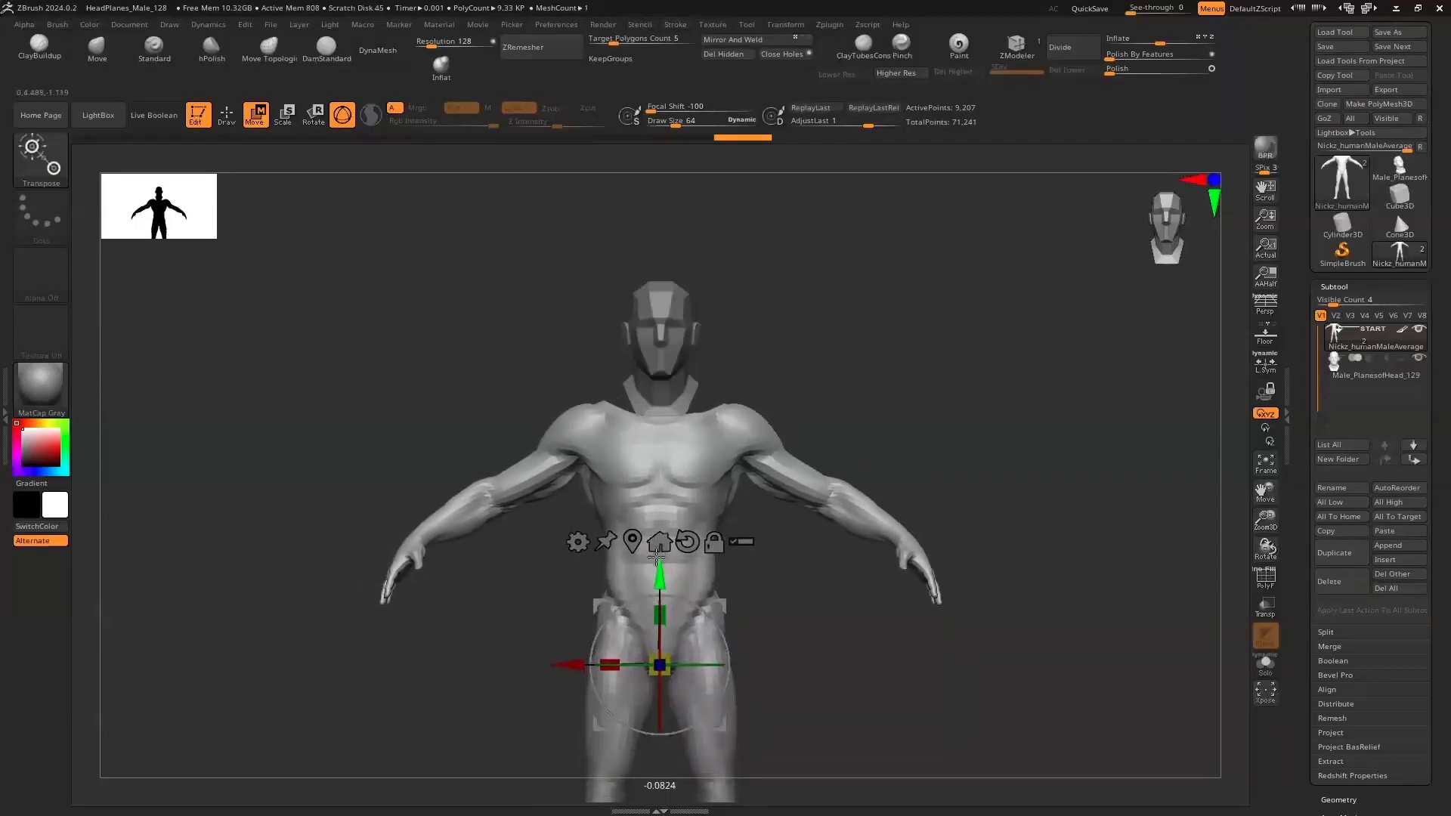
# Pull the body's shoulders and neck opening up and around the head's neck with the Move brush at draw size about 985
pyautogui.moveTo(450, 594); pyautogui.dragTo(487, 447)
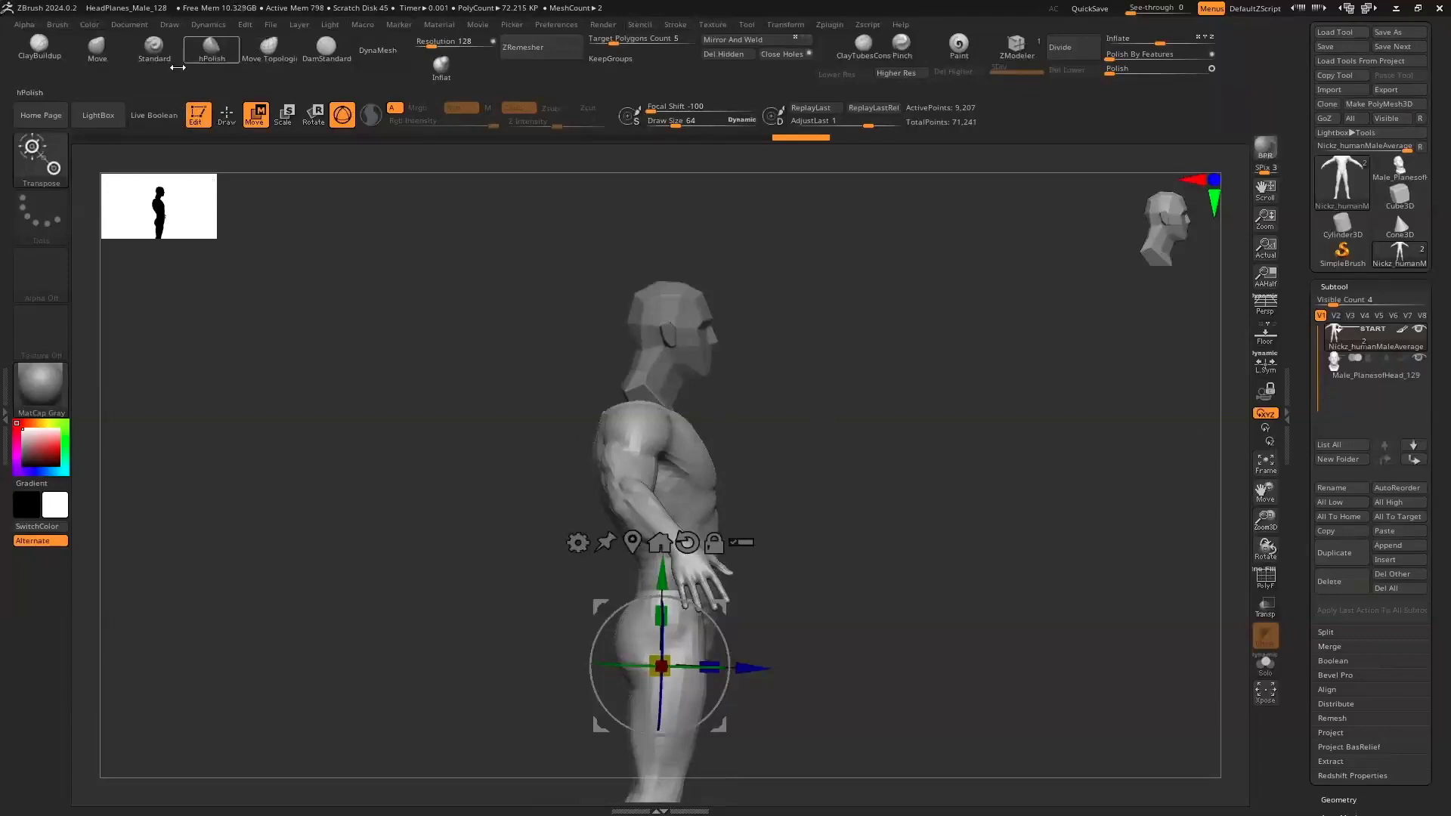
pyautogui.click(107, 62)
pyautogui.press('s')
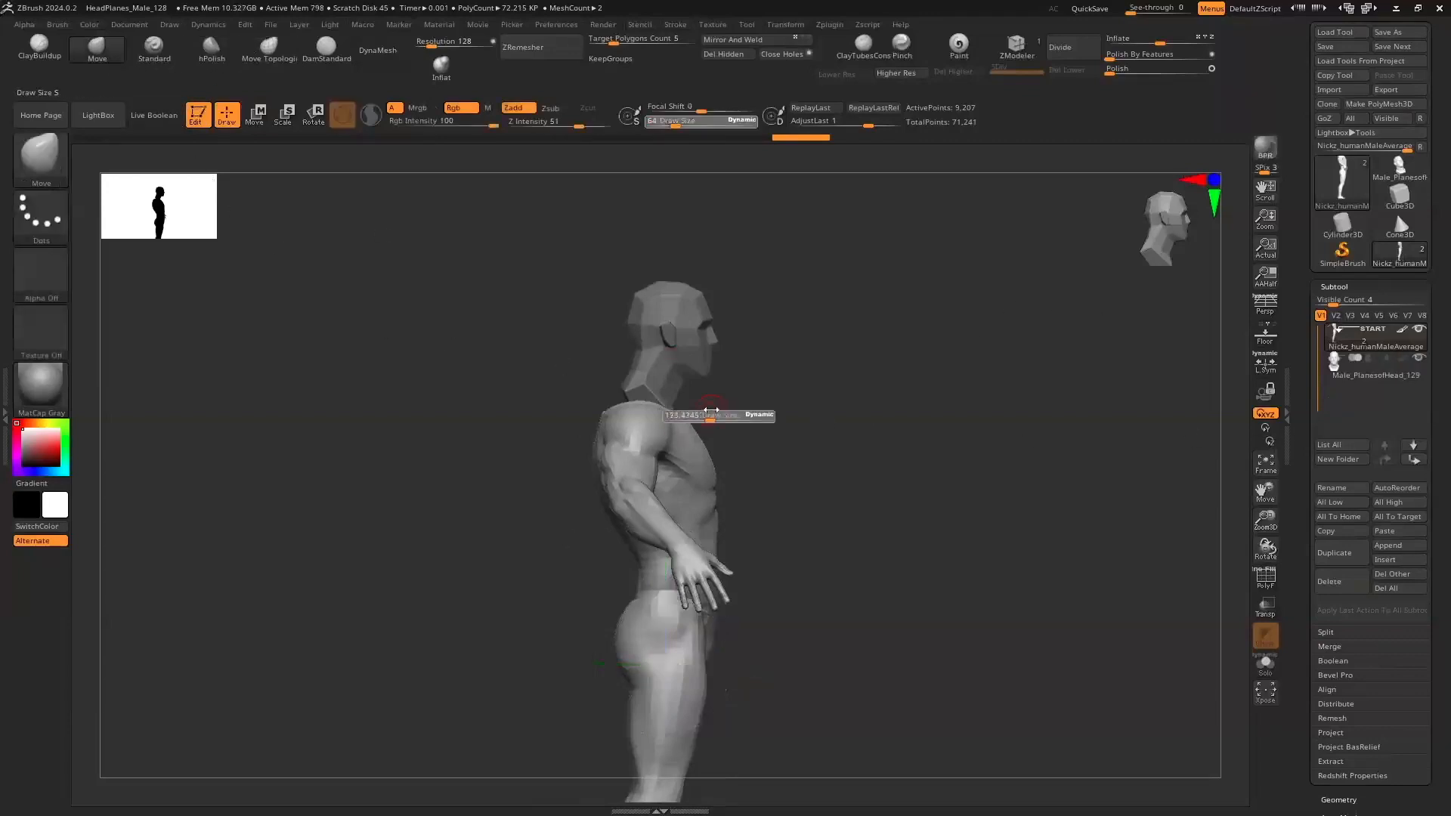
pyautogui.moveTo(753, 395); pyautogui.dragTo(768, 391)
pyautogui.moveTo(573, 538)
pyautogui.mouseDown()
pyautogui.moveTo(442, 554)
pyautogui.moveTo(559, 473)
pyautogui.moveTo(563, 407)
pyautogui.moveTo(624, 408)
pyautogui.moveTo(616, 387)
pyautogui.moveTo(483, 437)
pyautogui.moveTo(507, 431)
pyautogui.mouseUp()
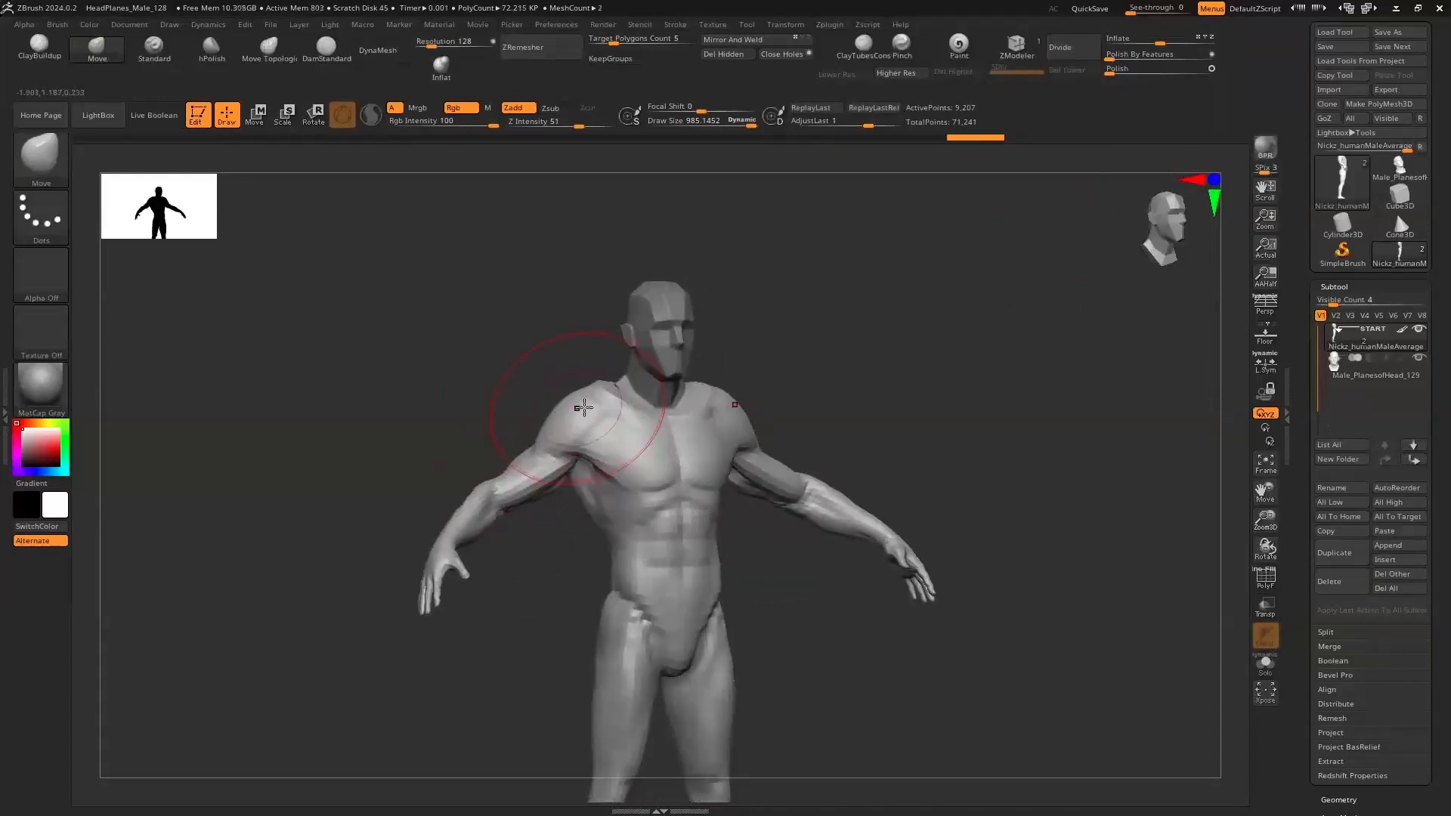
pyautogui.moveTo(615, 395); pyautogui.dragTo(648, 393)
pyautogui.moveTo(725, 383); pyautogui.dragTo(819, 387)
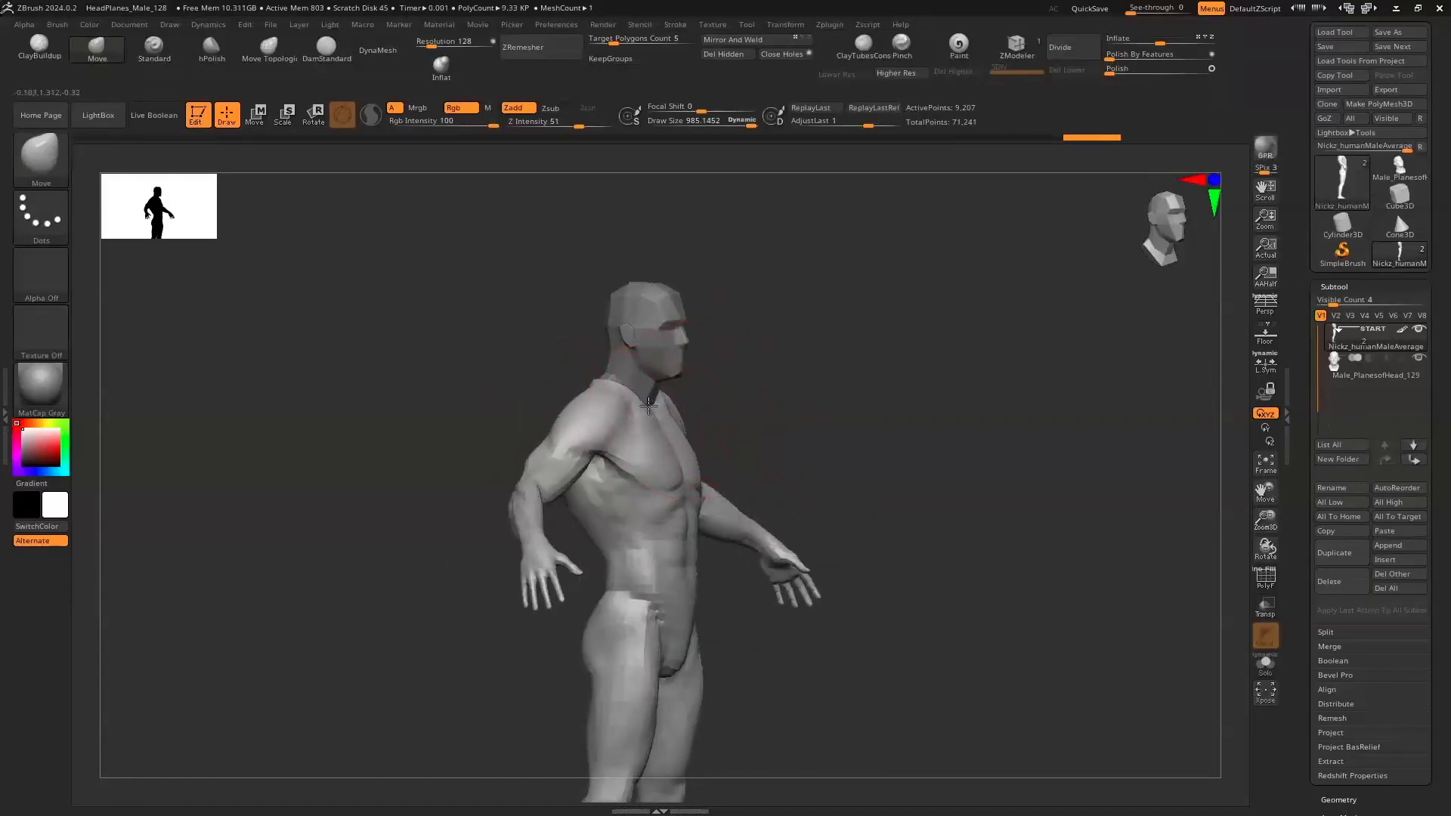
pyautogui.moveTo(648, 398)
pyautogui.mouseDown()
pyautogui.moveTo(599, 394)
pyautogui.moveTo(626, 390)
pyautogui.mouseUp()
pyautogui.moveTo(718, 415)
pyautogui.mouseDown()
pyautogui.moveTo(667, 421)
pyautogui.moveTo(774, 369)
pyautogui.moveTo(738, 363)
pyautogui.mouseUp()
# Reshape the upper back and shoulders toward the neck with the Move brush at draw size about 580
pyautogui.press('s')
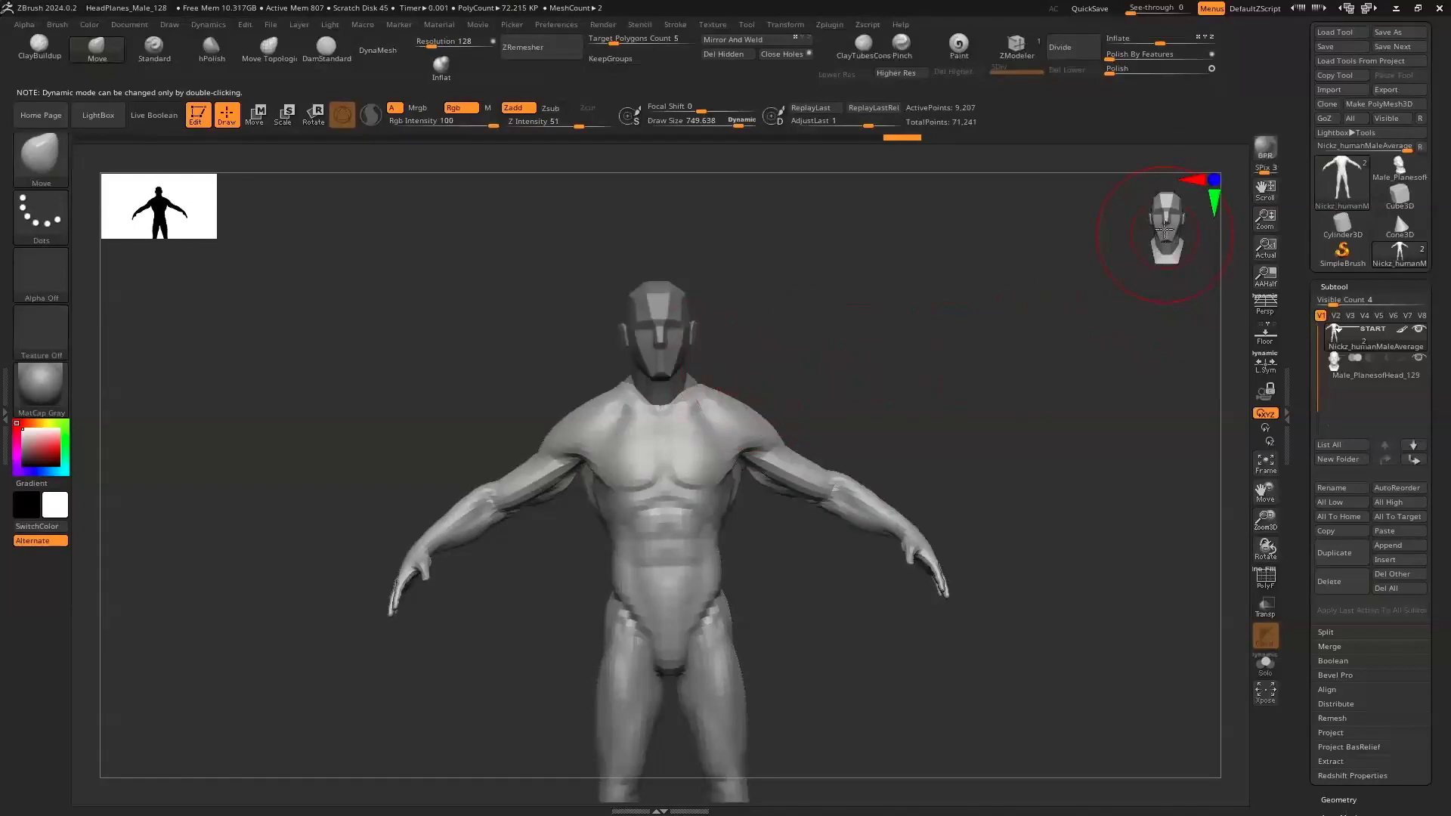
pyautogui.moveTo(1166, 227); pyautogui.dragTo(1161, 235)
pyautogui.moveTo(1264, 519); pyautogui.dragTo(1276, 550)
pyautogui.press('s')
pyautogui.click(863, 416)
pyautogui.moveTo(950, 421); pyautogui.dragTo(789, 440)
pyautogui.moveTo(696, 464); pyautogui.dragTo(744, 454)
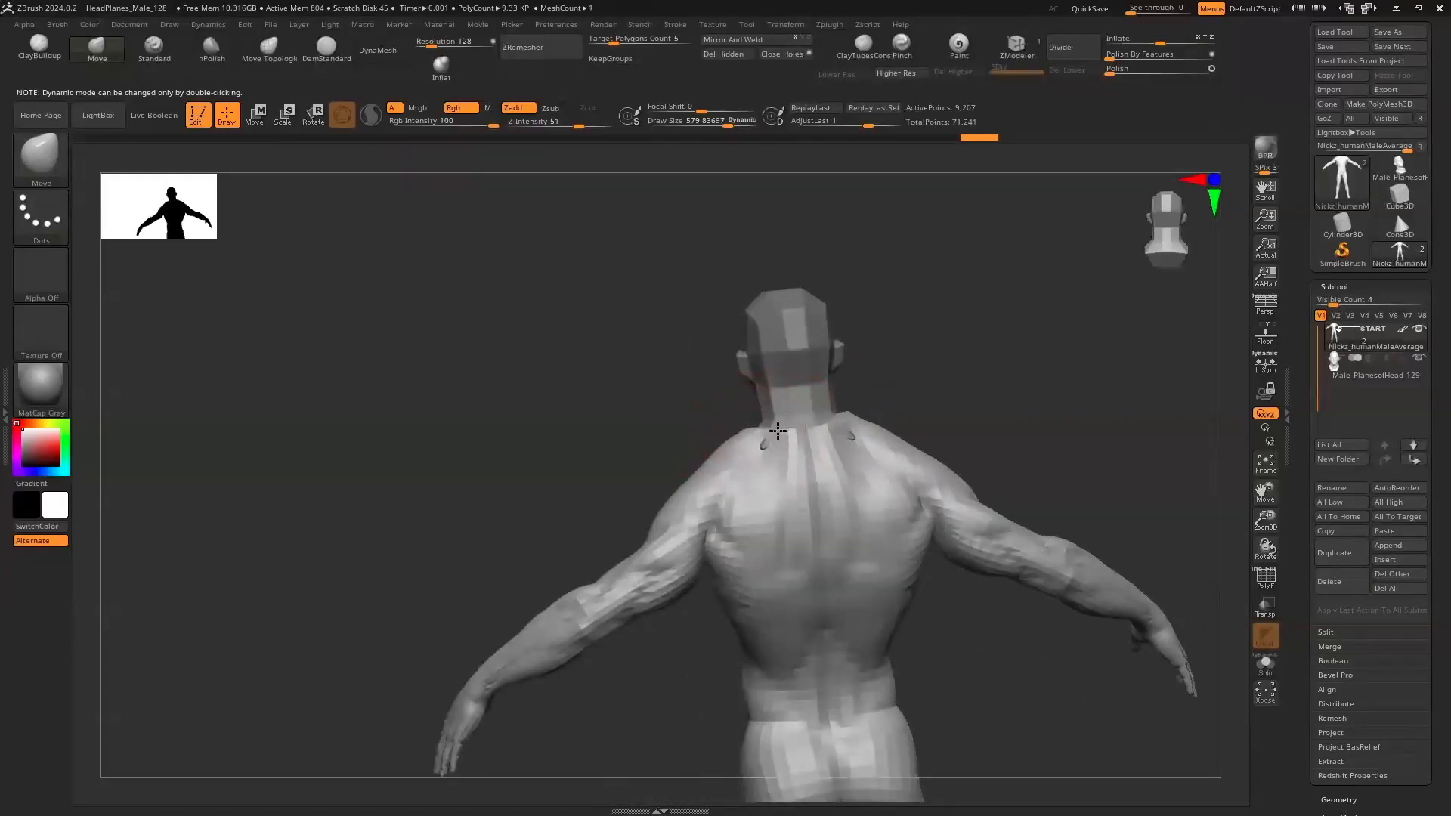
# Refine the trapezius edges against the sides of the neck with the Move brush at draw size about 357
pyautogui.press('s')
pyautogui.moveTo(861, 417); pyautogui.dragTo(843, 419)
pyautogui.moveTo(849, 446)
pyautogui.mouseDown()
pyautogui.moveTo(780, 444)
pyautogui.moveTo(855, 433)
pyautogui.mouseUp()
pyautogui.moveTo(855, 433); pyautogui.dragTo(877, 423, button='right')
pyautogui.keyDown('shift'); pyautogui.moveTo(767, 446); pyautogui.dragTo(755, 424); pyautogui.keyUp('shift')
pyautogui.moveTo(867, 414); pyautogui.dragTo(870, 428)
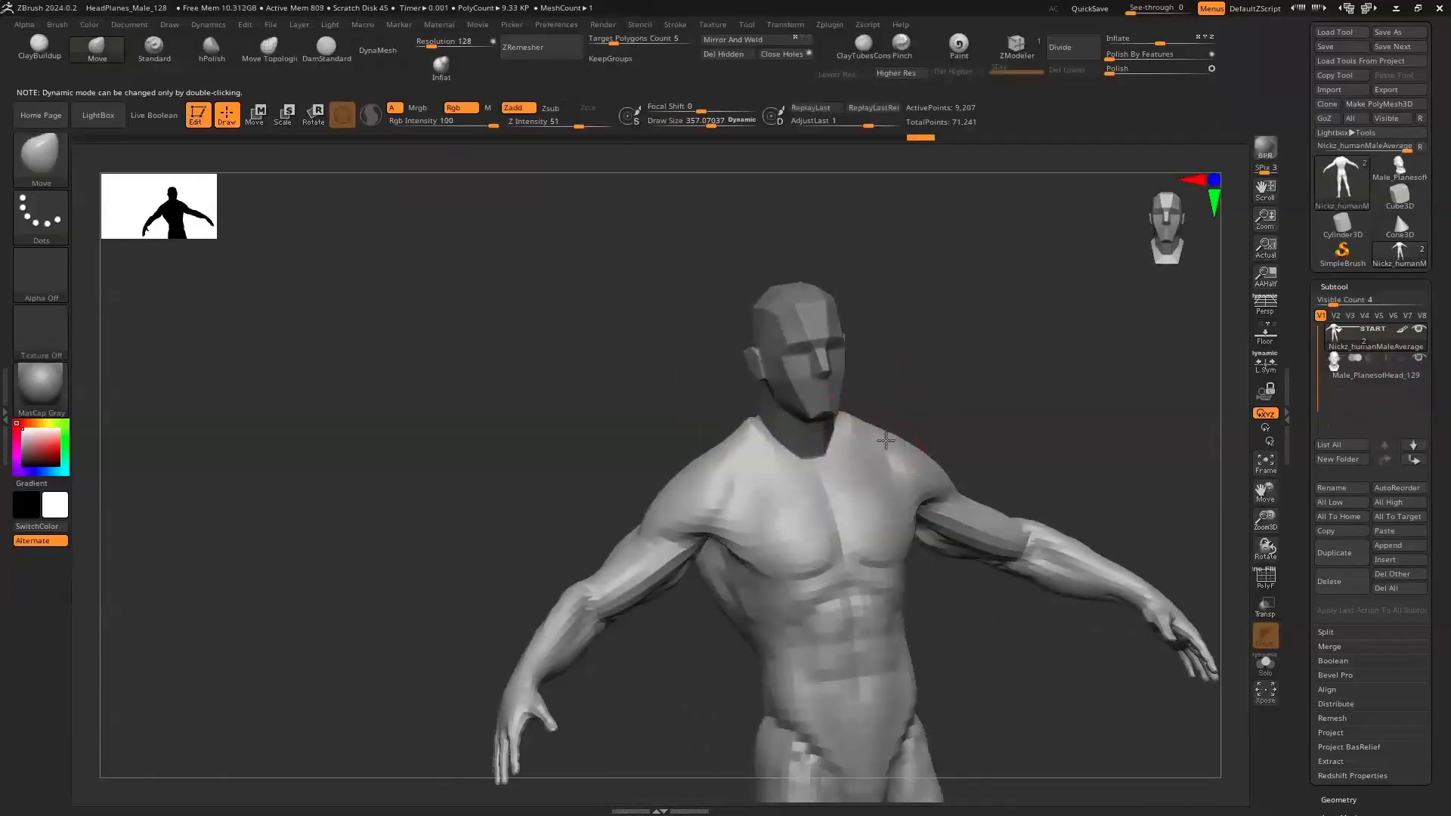
# Duplicate the body subtool and cut the copy down to an upper torso with short arm stumps using knife strokes
pyautogui.moveTo(1053, 361); pyautogui.dragTo(1088, 332)
pyautogui.click(1190, 234)
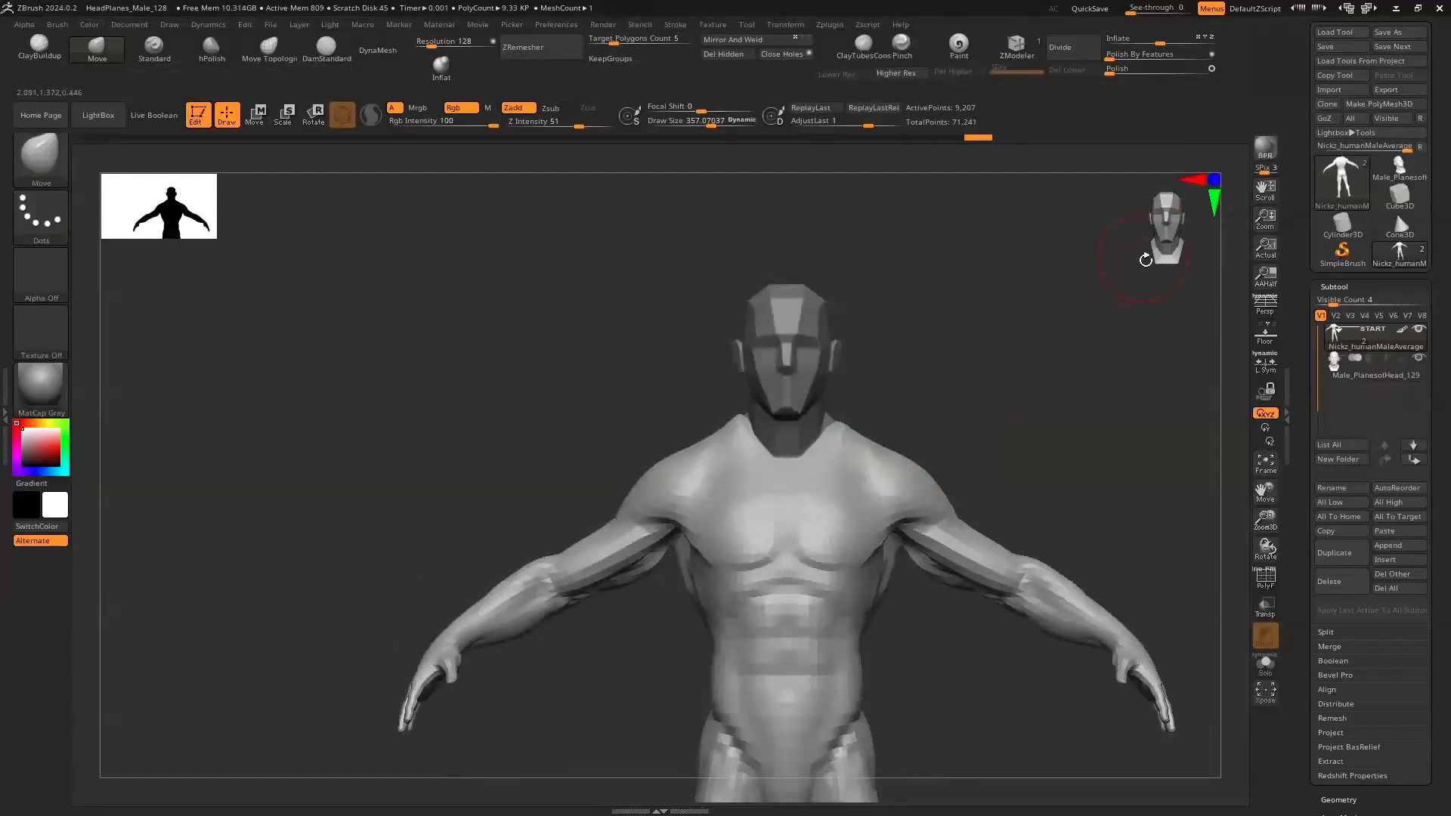
pyautogui.moveTo(1256, 521); pyautogui.dragTo(1203, 475)
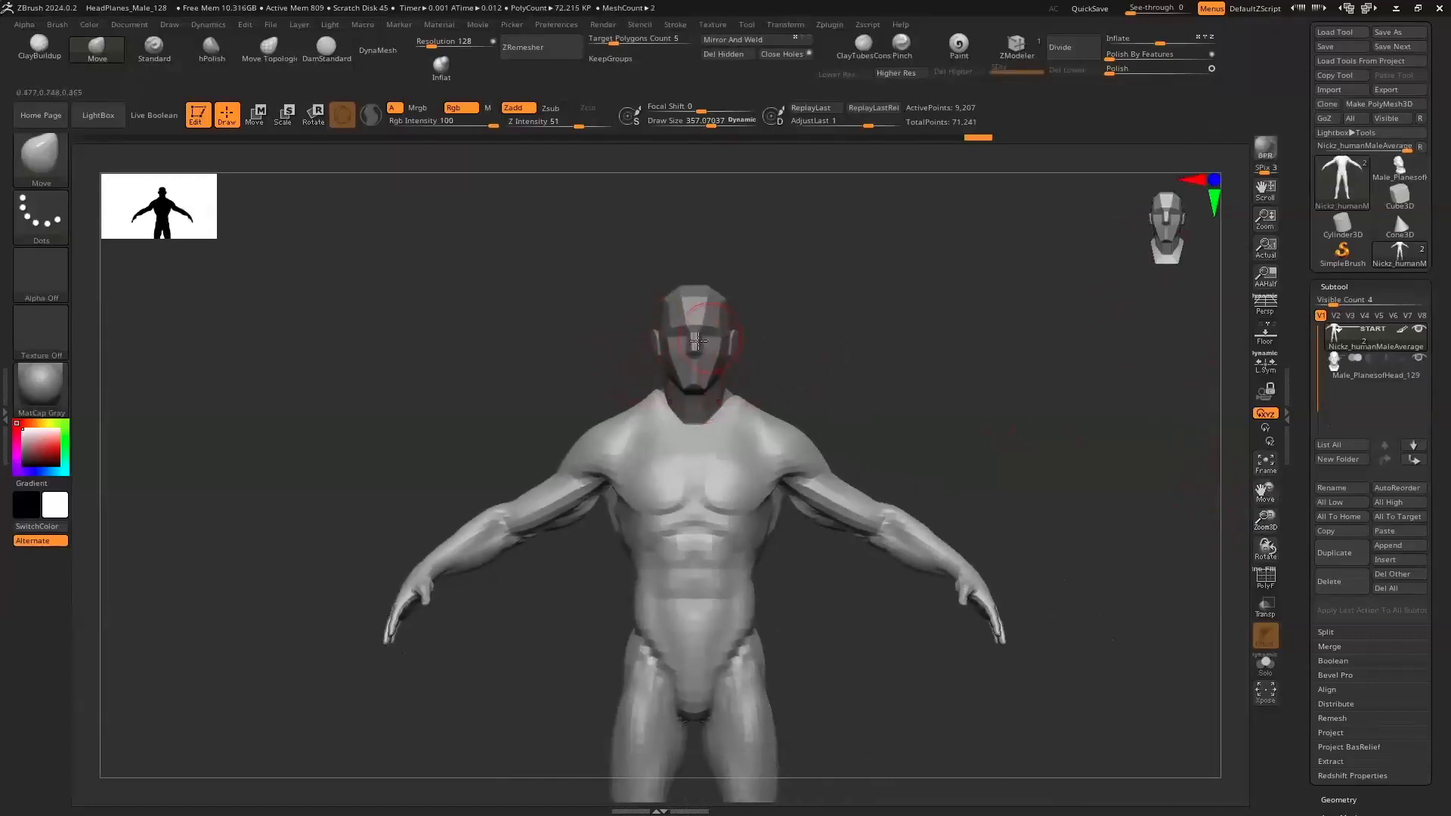
pyautogui.moveTo(1259, 520); pyautogui.dragTo(1254, 511)
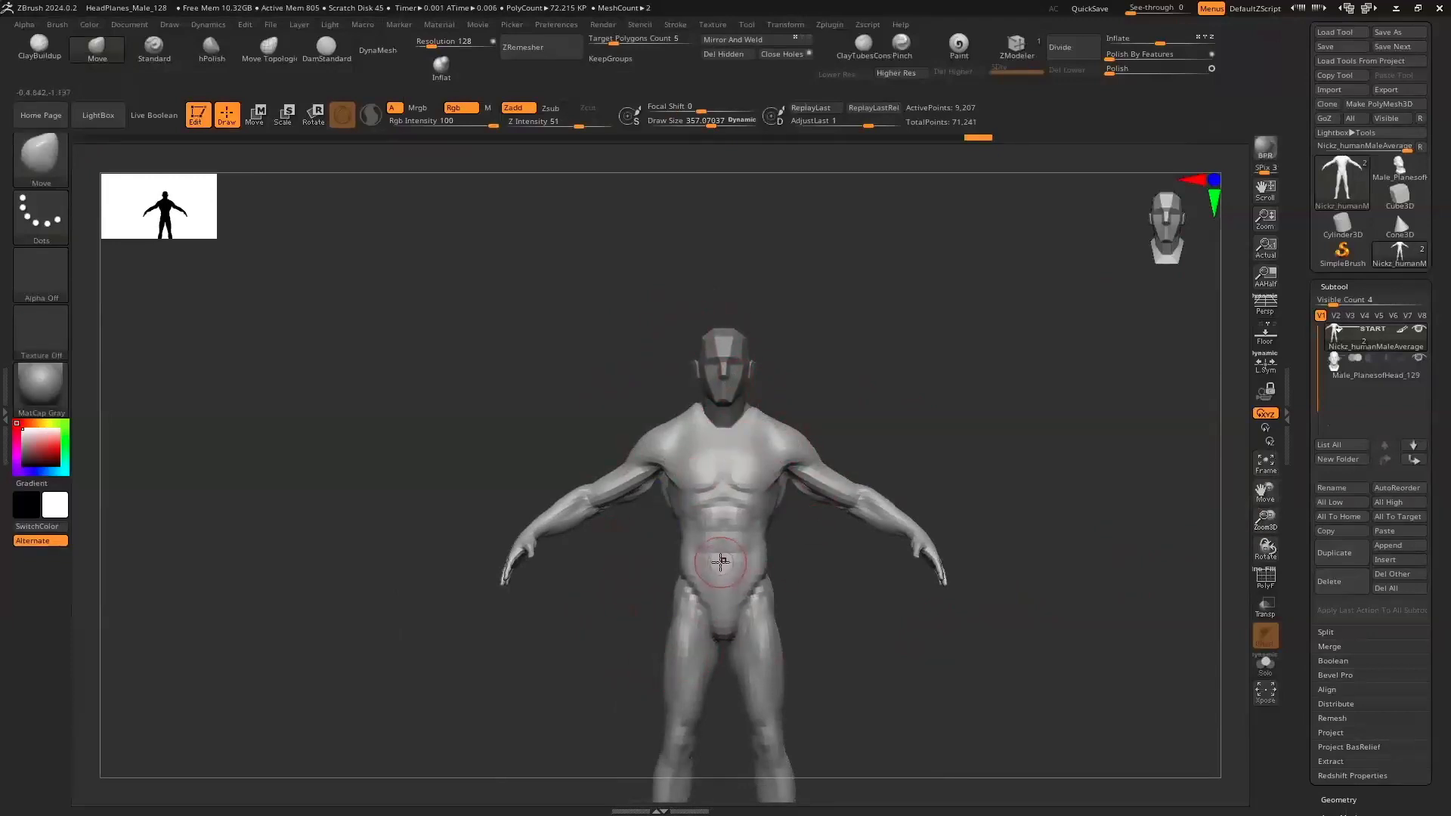
pyautogui.moveTo(896, 404)
pyautogui.keyDown('ctrl'); pyautogui.keyDown('shift'); pyautogui.mouseDown()
pyautogui.moveTo(828, 480)
pyautogui.moveTo(899, 364)
pyautogui.mouseUp(); pyautogui.keyUp('shift'); pyautogui.keyUp('ctrl')
pyautogui.click(1348, 555)
pyautogui.hotkey('ctrl', 'shift')
pyautogui.moveTo(840, 433)
pyautogui.keyDown('ctrl'); pyautogui.keyDown('shift'); pyautogui.mouseDown()
pyautogui.moveTo(789, 541)
pyautogui.moveTo(687, 565)
pyautogui.moveTo(659, 556)
pyautogui.moveTo(616, 451)
pyautogui.moveTo(633, 477)
pyautogui.mouseUp(); pyautogui.keyUp('shift'); pyautogui.keyUp('ctrl')
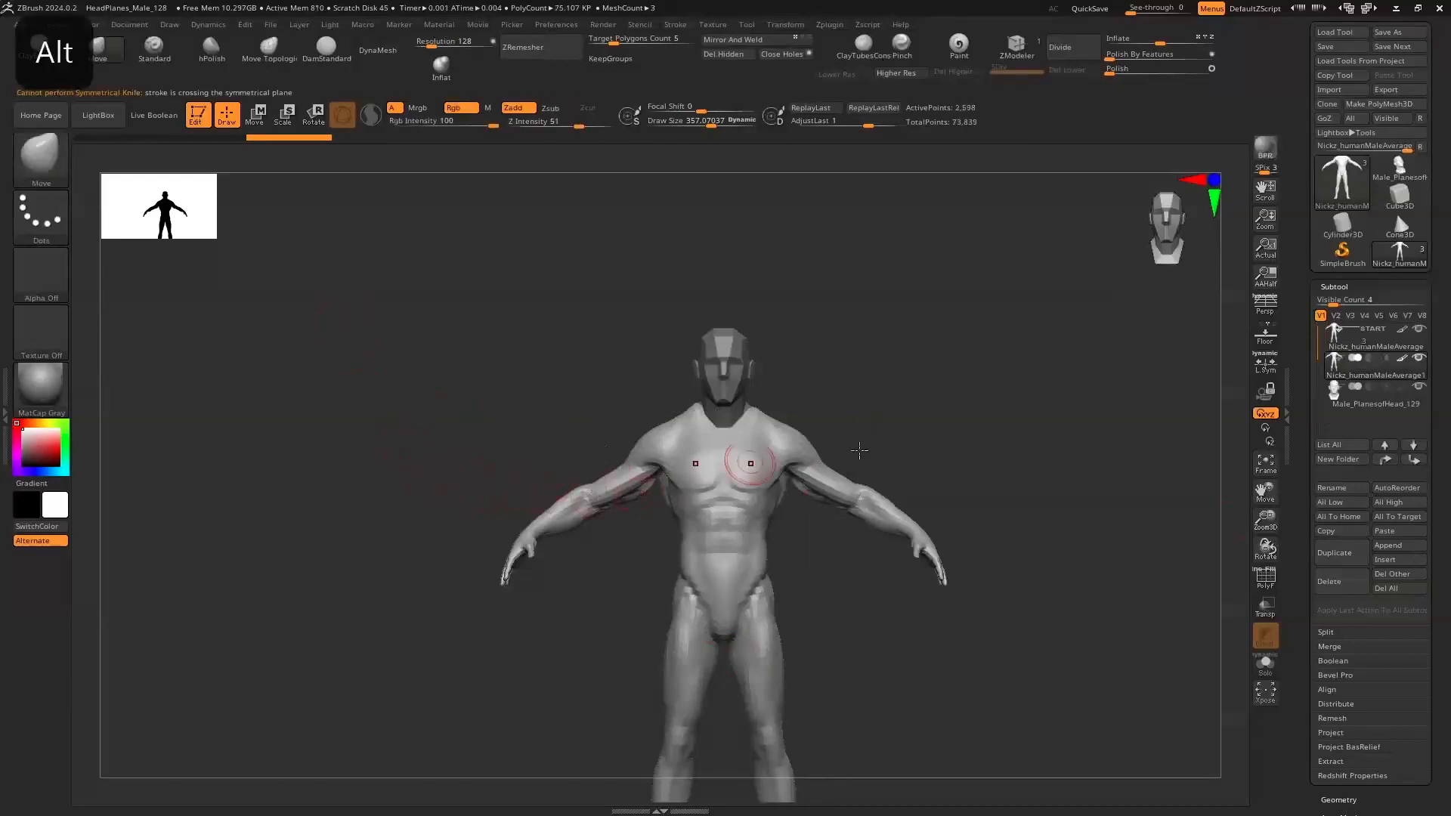
# Hide the full body, show the head with the torso copy, and trim the torso's lower edge with a knife cut in side view
pyautogui.keyDown('shift'); pyautogui.click(1418, 330); pyautogui.keyUp('shift')
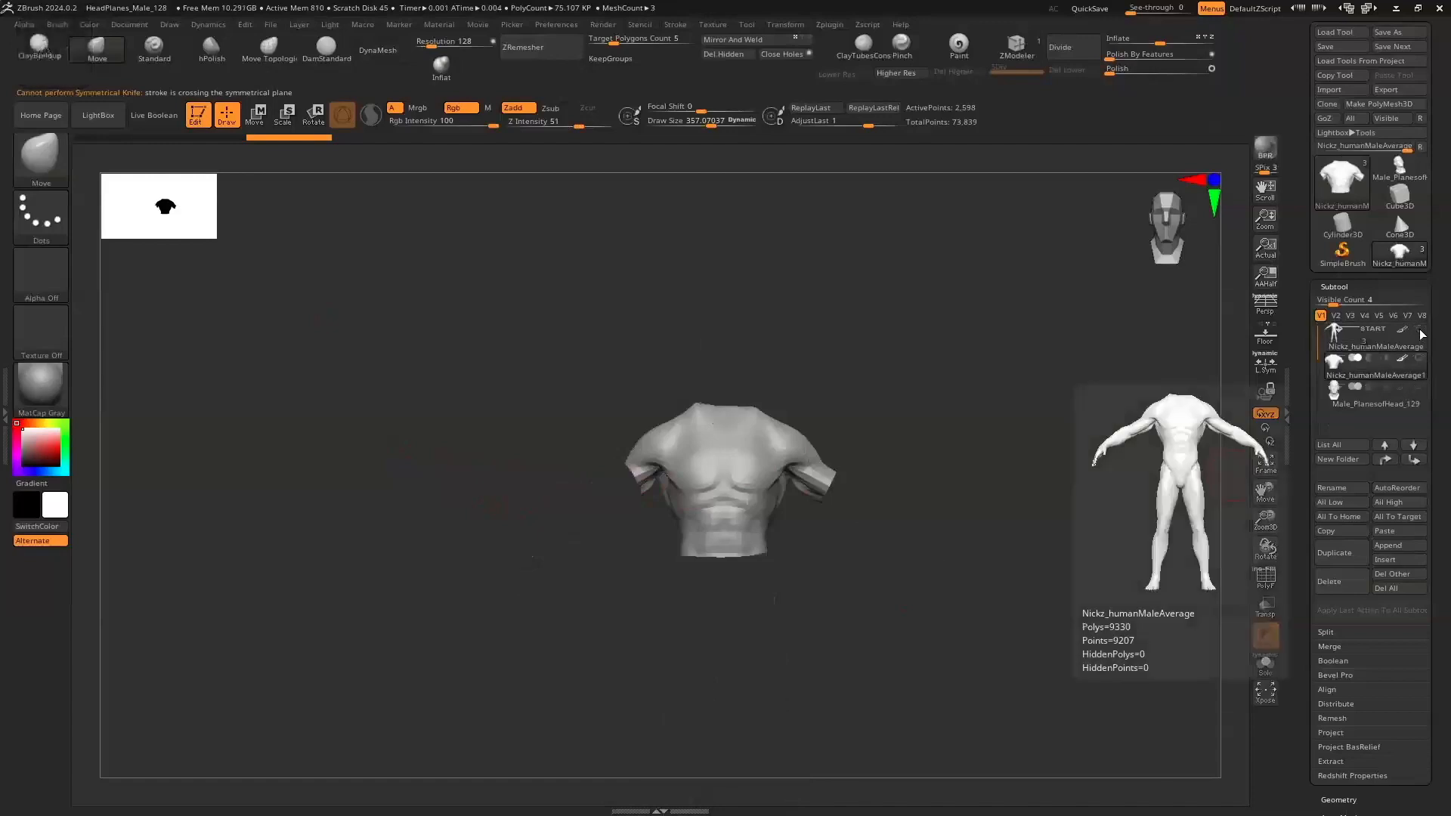
pyautogui.click(1419, 389)
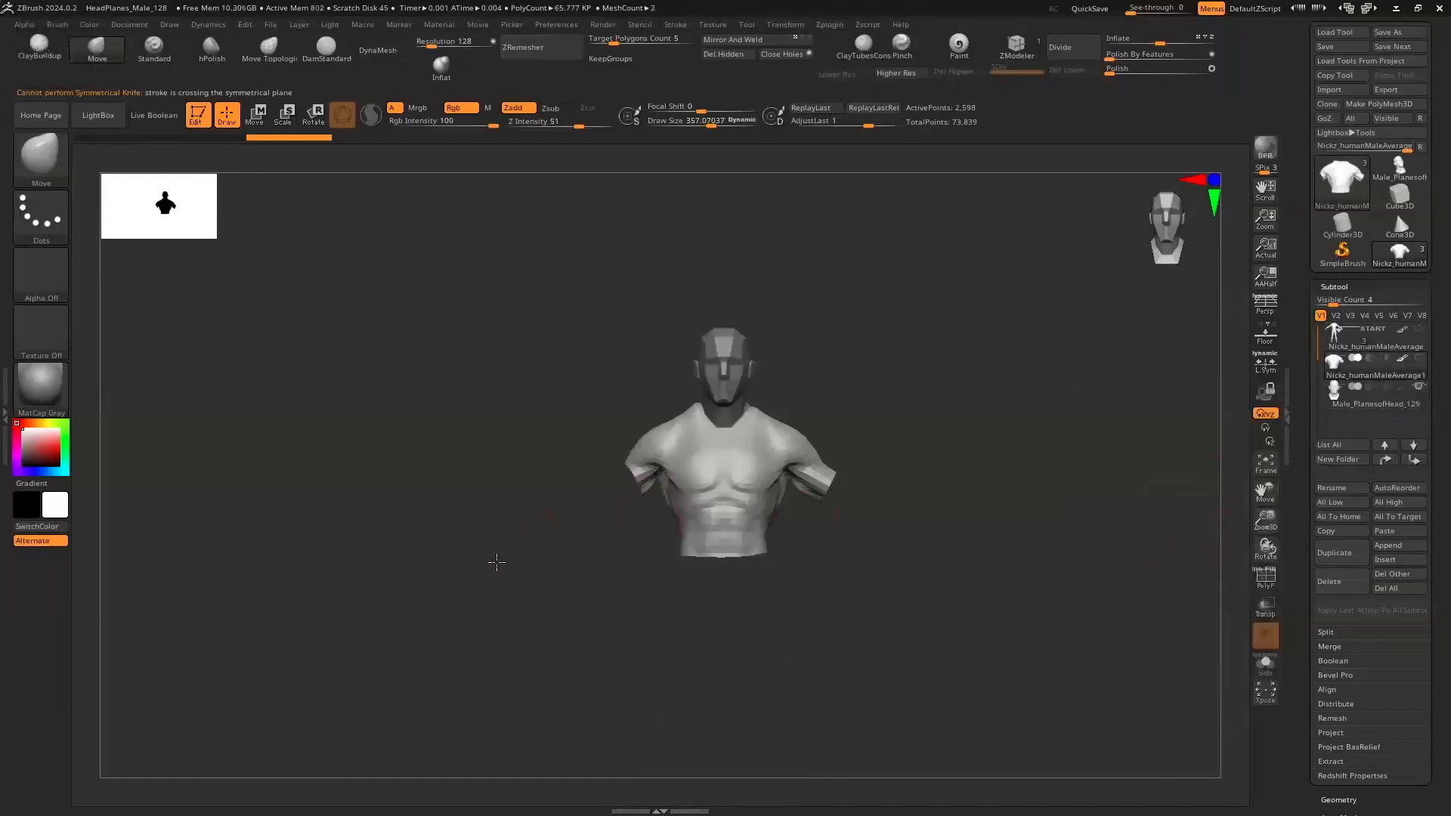
pyautogui.moveTo(496, 562); pyautogui.dragTo(566, 564)
pyautogui.moveTo(1154, 250); pyautogui.dragTo(1154, 246)
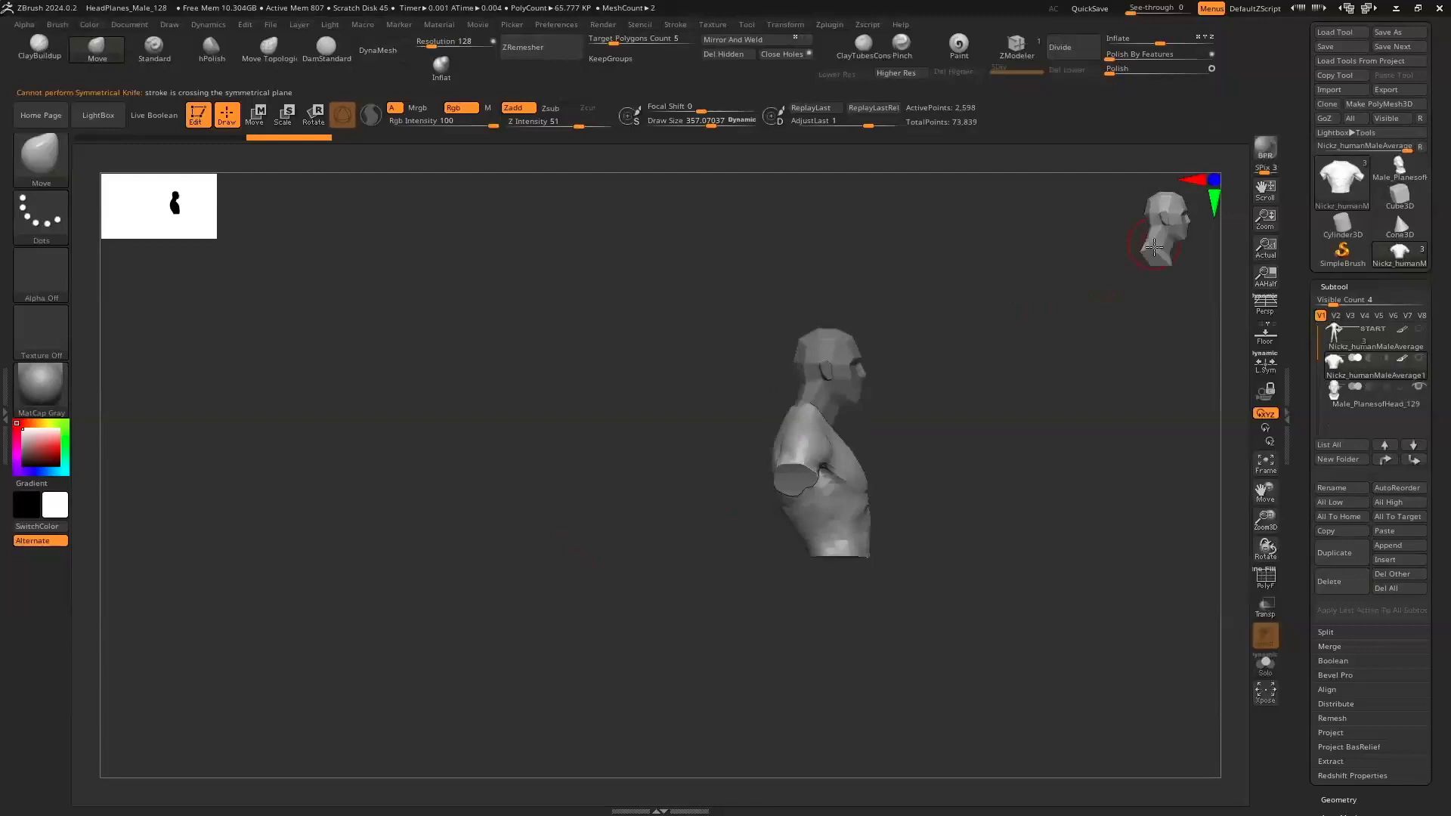
pyautogui.moveTo(905, 543)
pyautogui.keyDown('ctrl'); pyautogui.keyDown('shift'); pyautogui.mouseDown()
pyautogui.moveTo(819, 541)
pyautogui.moveTo(772, 493)
pyautogui.moveTo(710, 483)
pyautogui.mouseUp(); pyautogui.keyUp('shift'); pyautogui.keyUp('ctrl')
pyautogui.moveTo(554, 568)
pyautogui.mouseDown()
pyautogui.moveTo(732, 606)
pyautogui.moveTo(655, 602)
pyautogui.mouseUp()
pyautogui.moveTo(1165, 219)
pyautogui.mouseDown()
pyautogui.moveTo(1166, 241)
pyautogui.moveTo(1131, 229)
pyautogui.moveTo(1176, 221)
pyautogui.mouseUp()
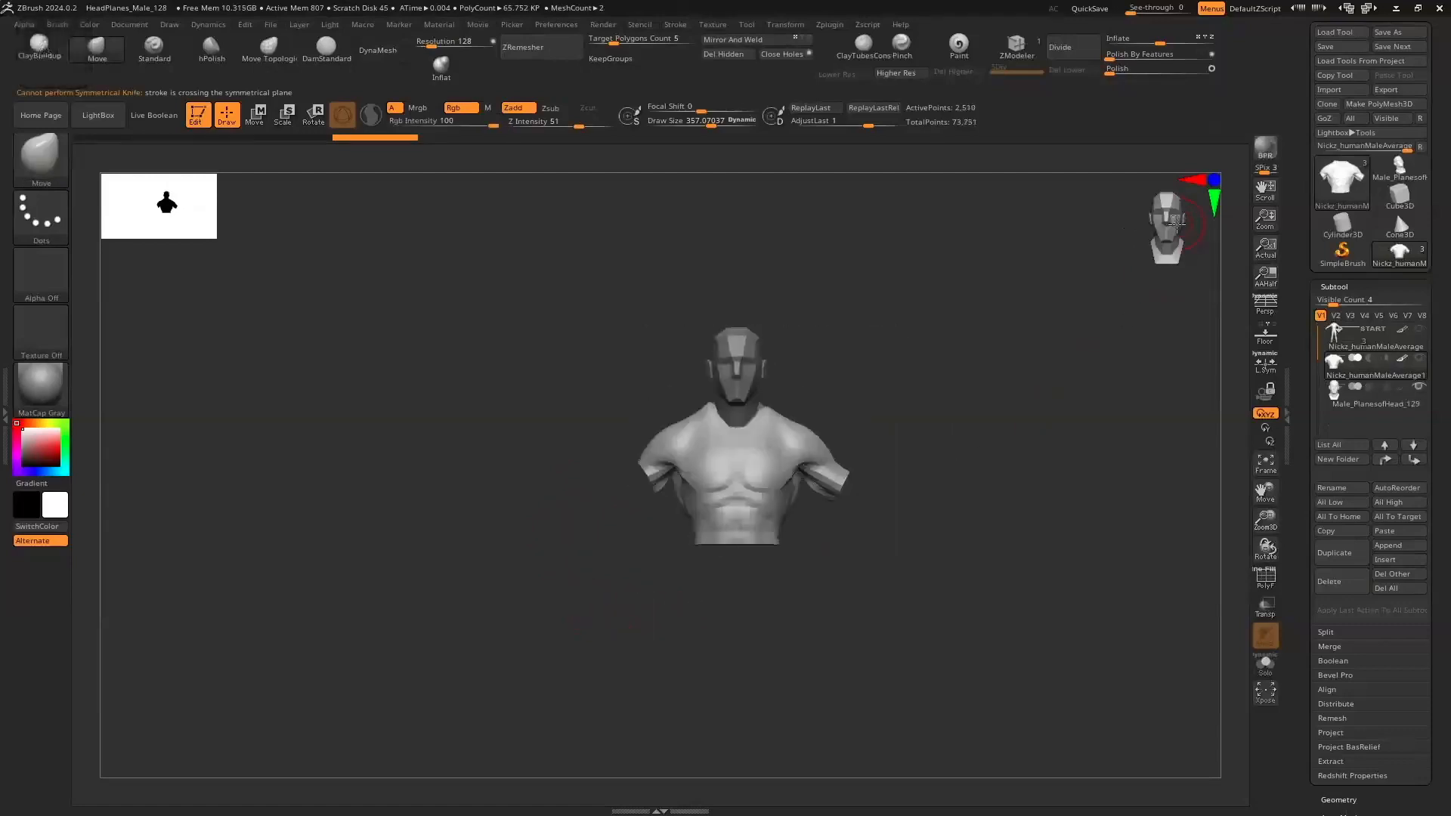
# Switch to the DamStandard brush and try a groove down the middle of the chest, undoing the stroke
pyautogui.moveTo(1259, 524); pyautogui.dragTo(1245, 455)
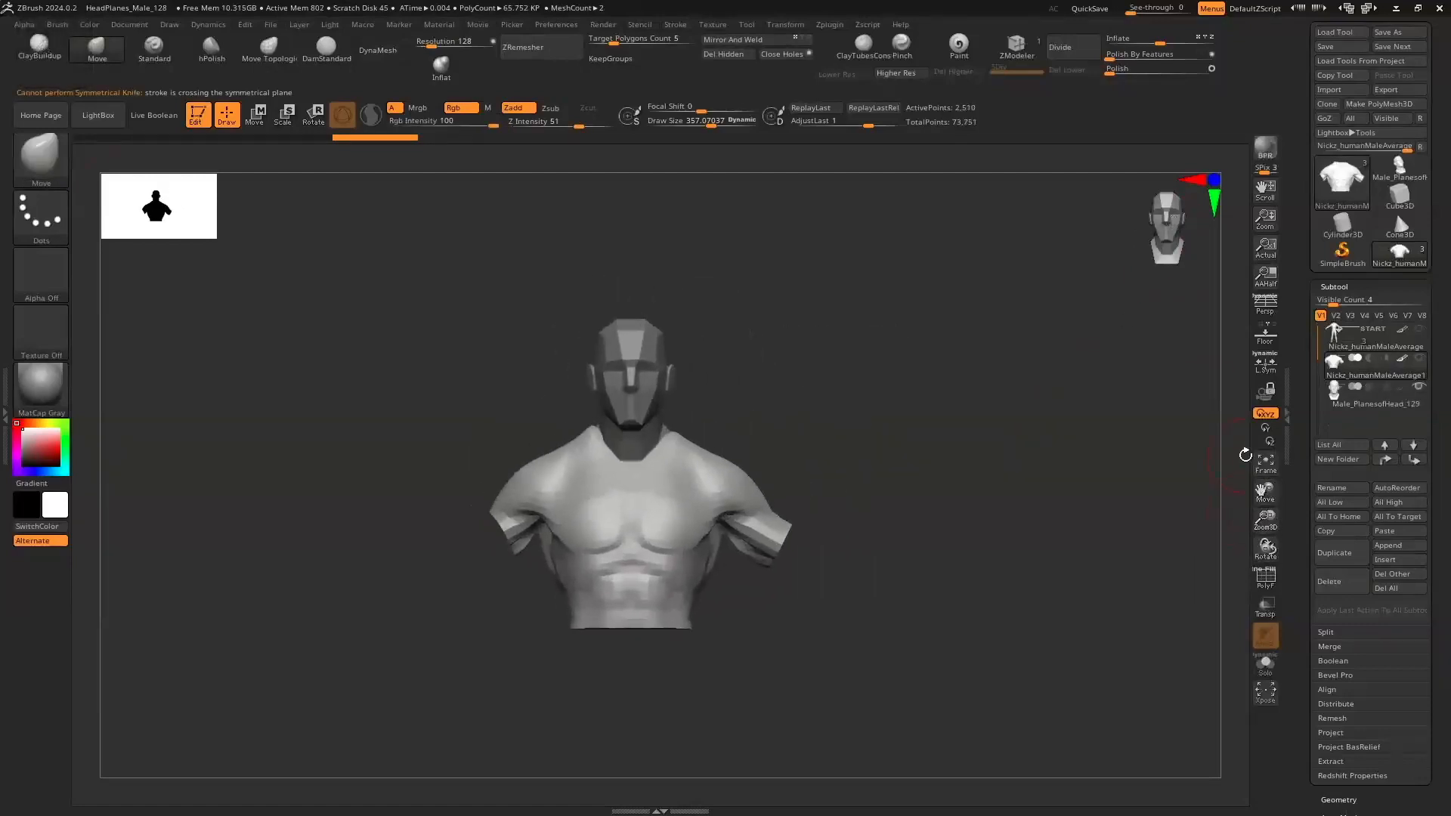
pyautogui.click(325, 47)
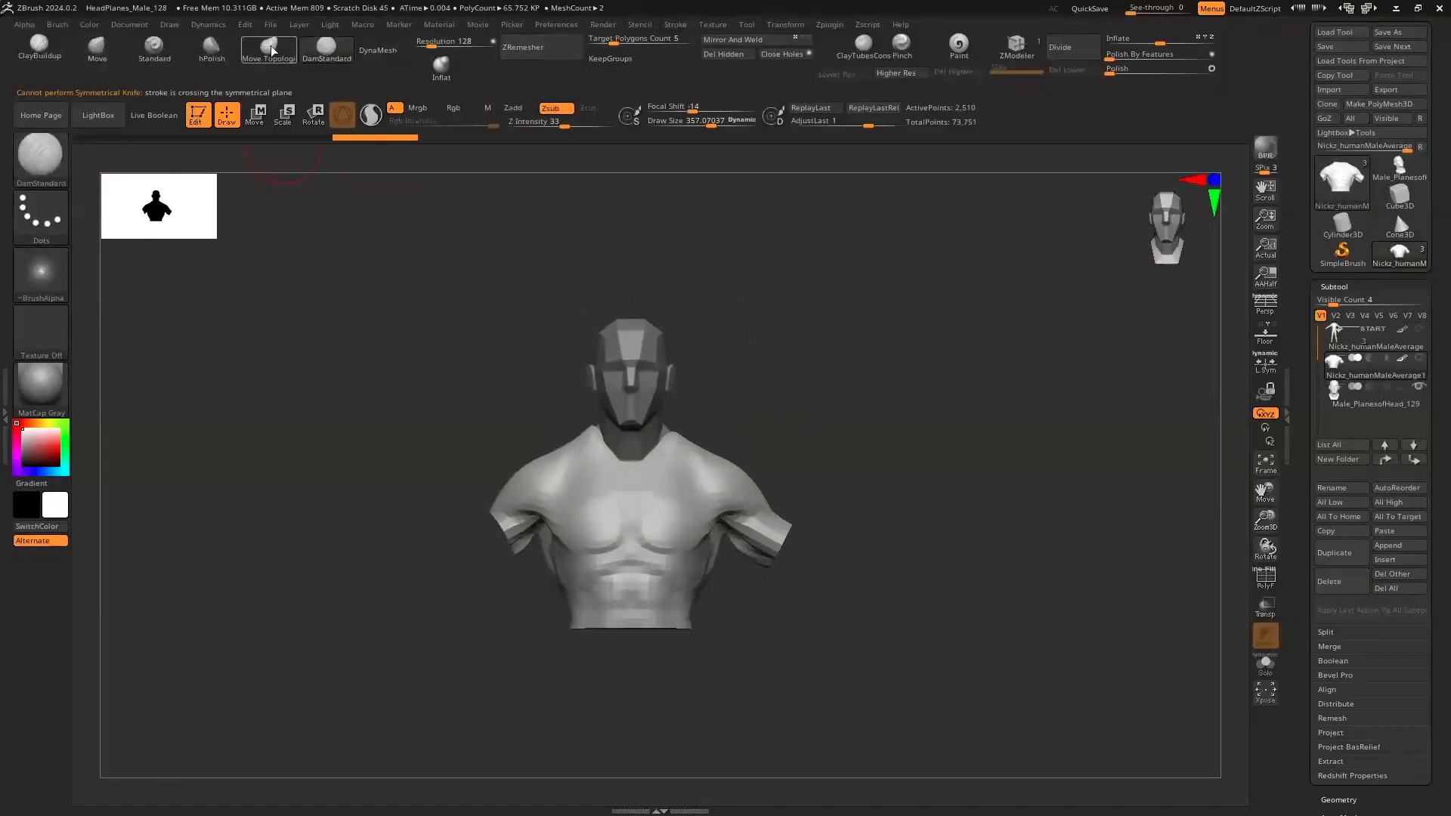
pyautogui.moveTo(634, 501); pyautogui.dragTo(634, 551)
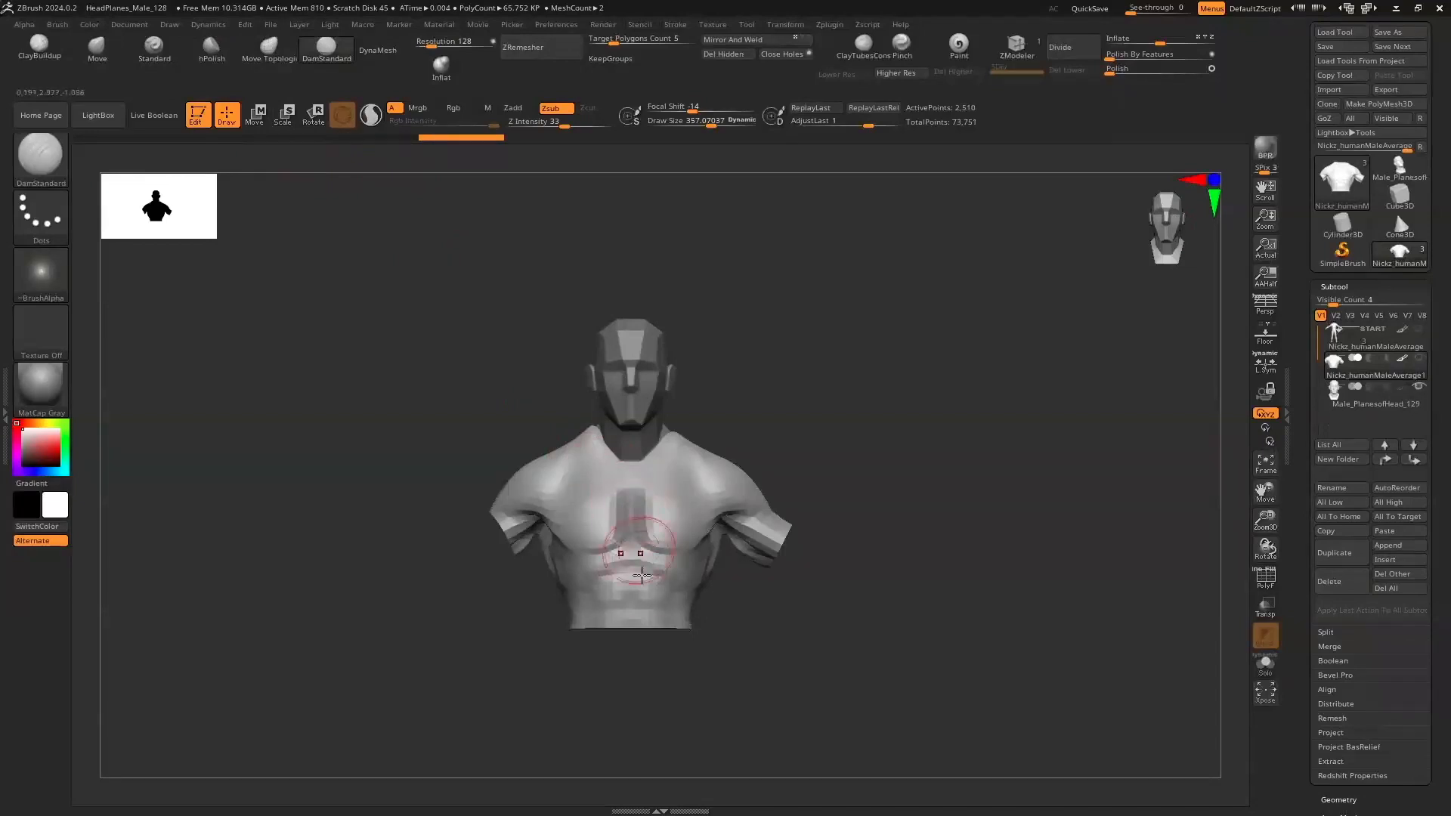
pyautogui.hotkey('ctrl', 'z')
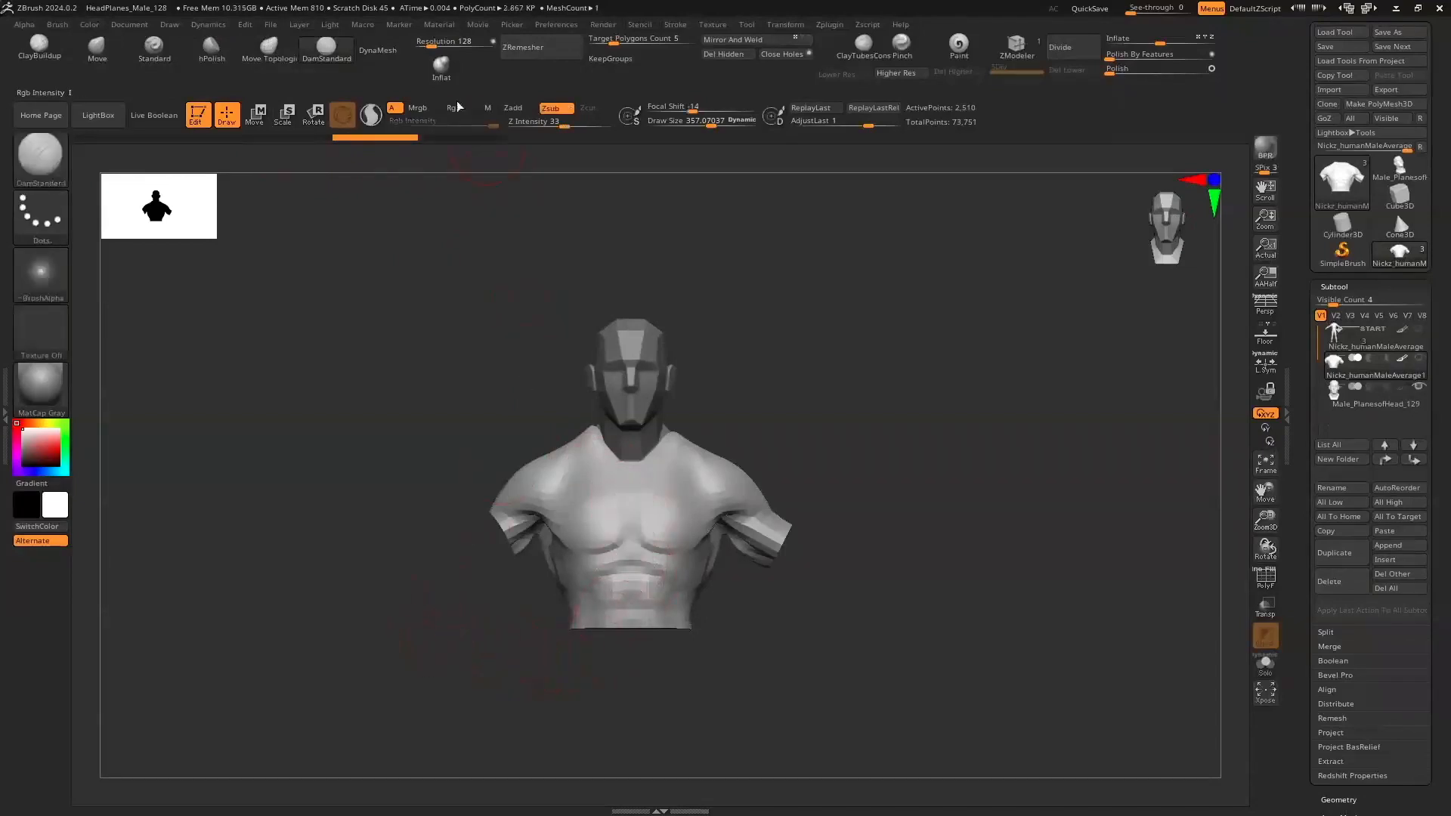
pyautogui.click(386, 55)
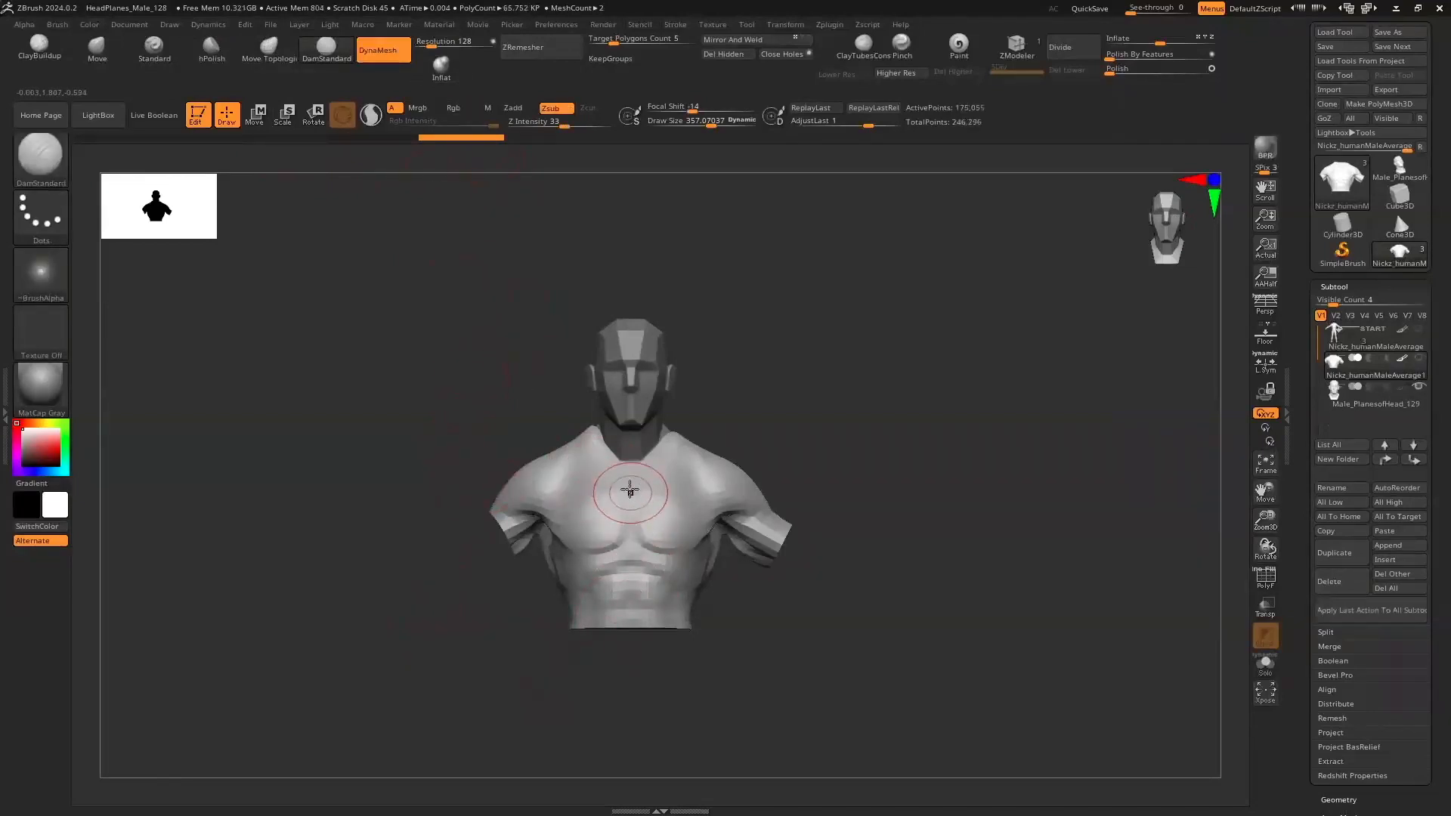
pyautogui.moveTo(637, 479); pyautogui.dragTo(633, 537)
pyautogui.hotkey('ctrl', 'z')
pyautogui.hotkey('ctrl', 'z')
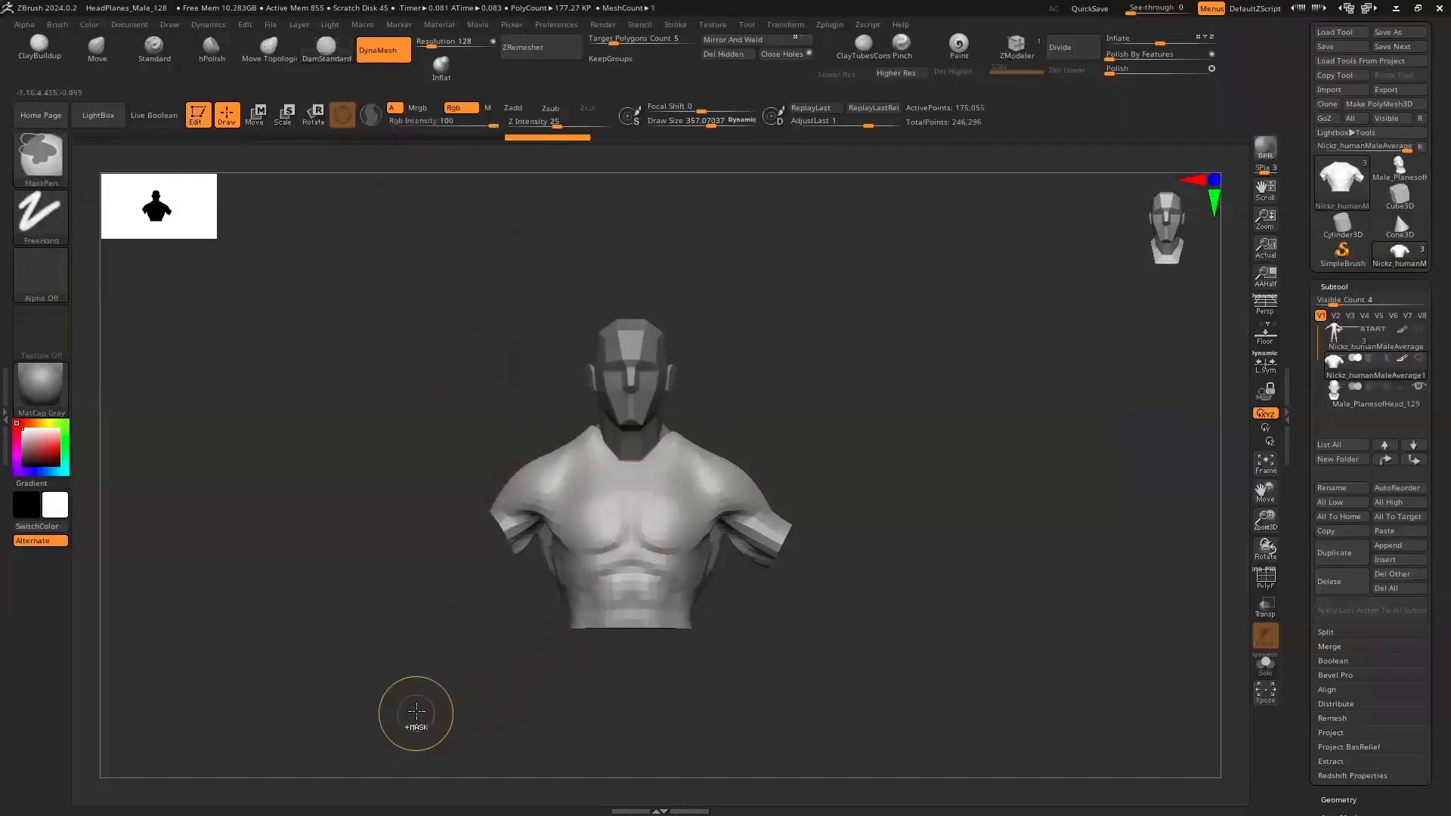
# Set the DynaMesh resolution to 80 and the DamStandard brush to draw size about 251 and Z intensity 17
pyautogui.click(429, 43)
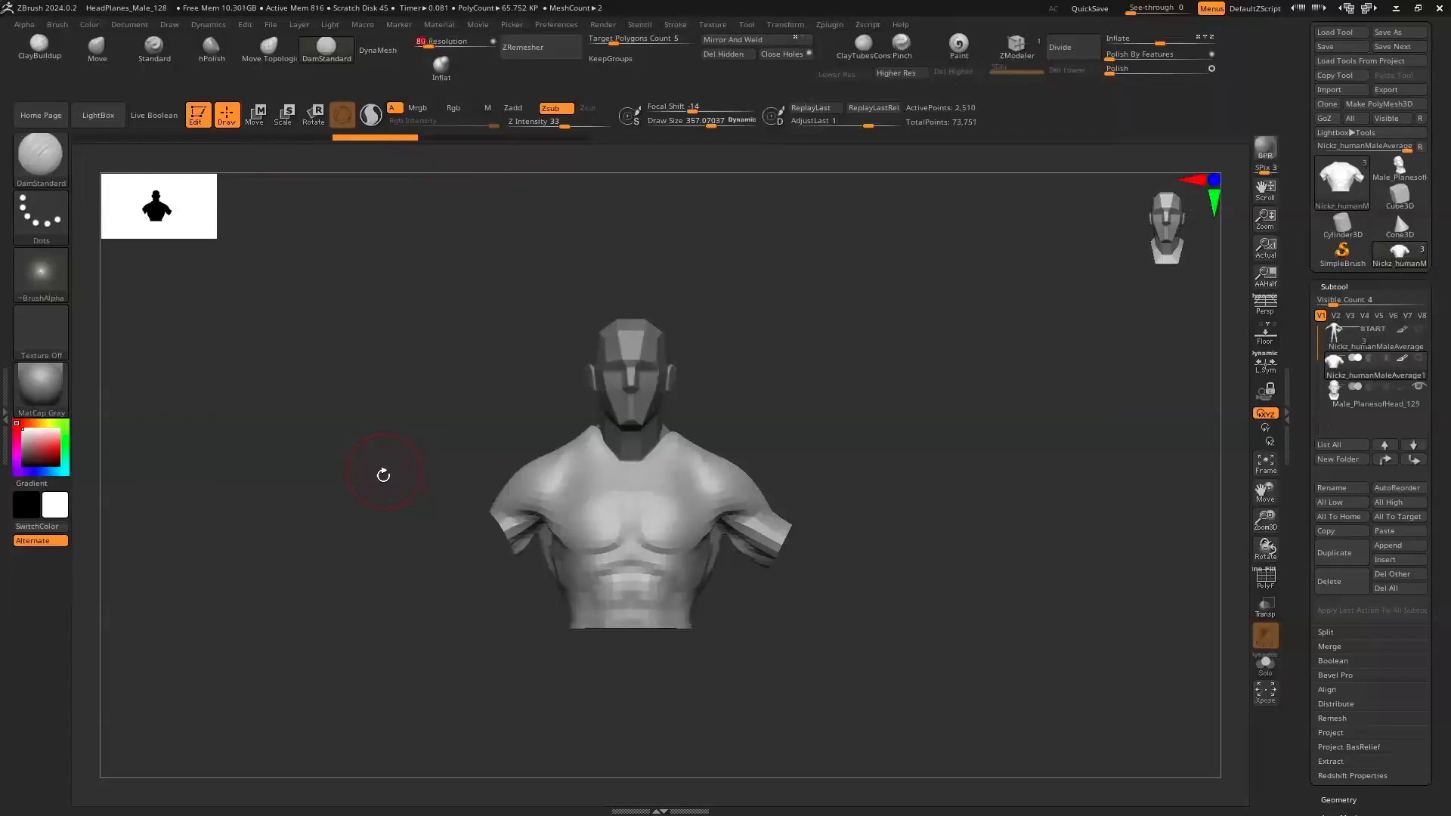
pyautogui.press('Return')
pyautogui.press('s')
pyautogui.moveTo(403, 522); pyautogui.dragTo(393, 522)
pyautogui.moveTo(564, 122); pyautogui.dragTo(549, 123)
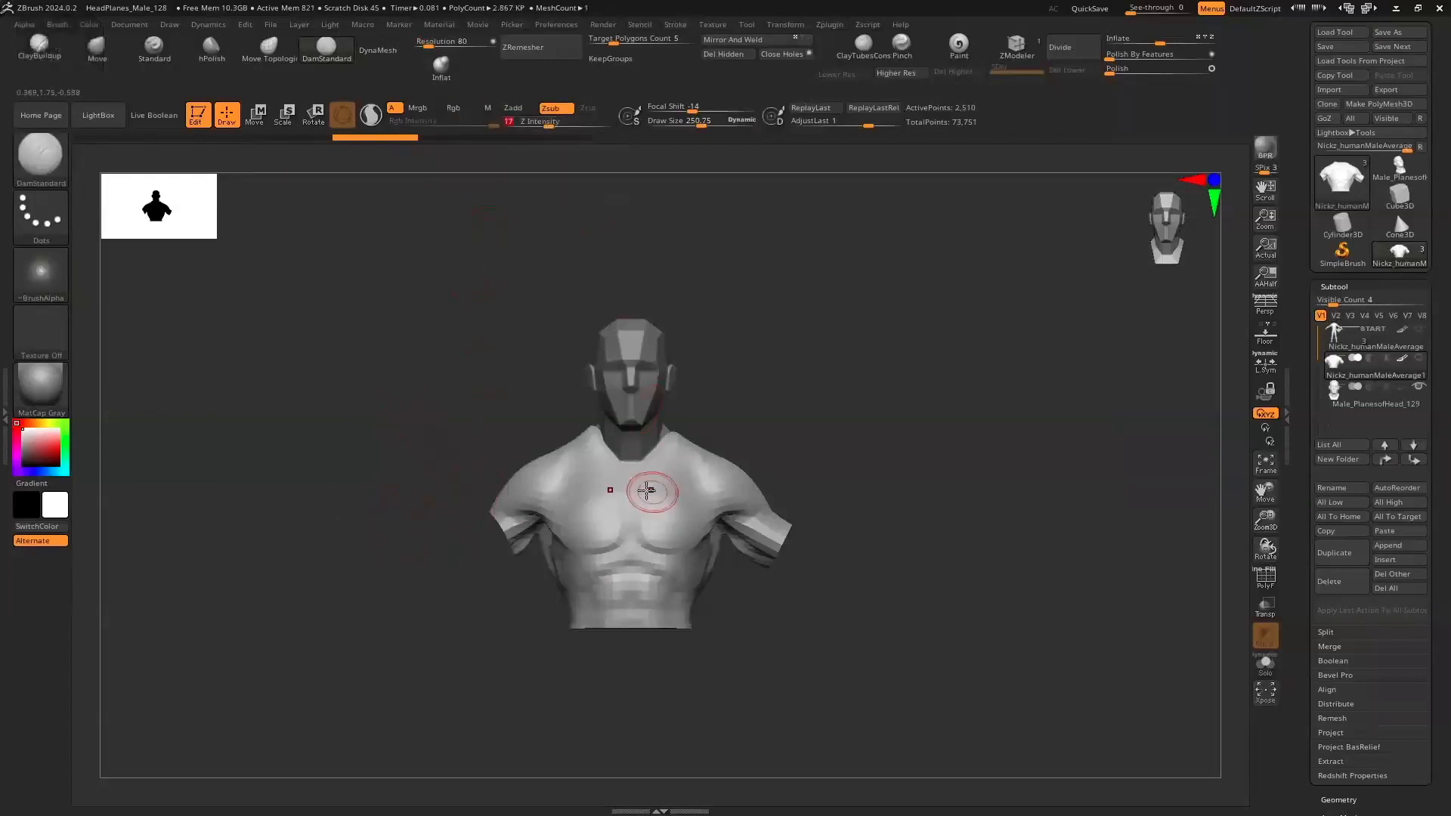
# Carve the sternum, the pectoral outlines and the shoulder muscle separations with symmetrical DamStandard strokes
pyautogui.moveTo(624, 479)
pyautogui.mouseDown()
pyautogui.moveTo(644, 551)
pyautogui.moveTo(674, 549)
pyautogui.mouseUp()
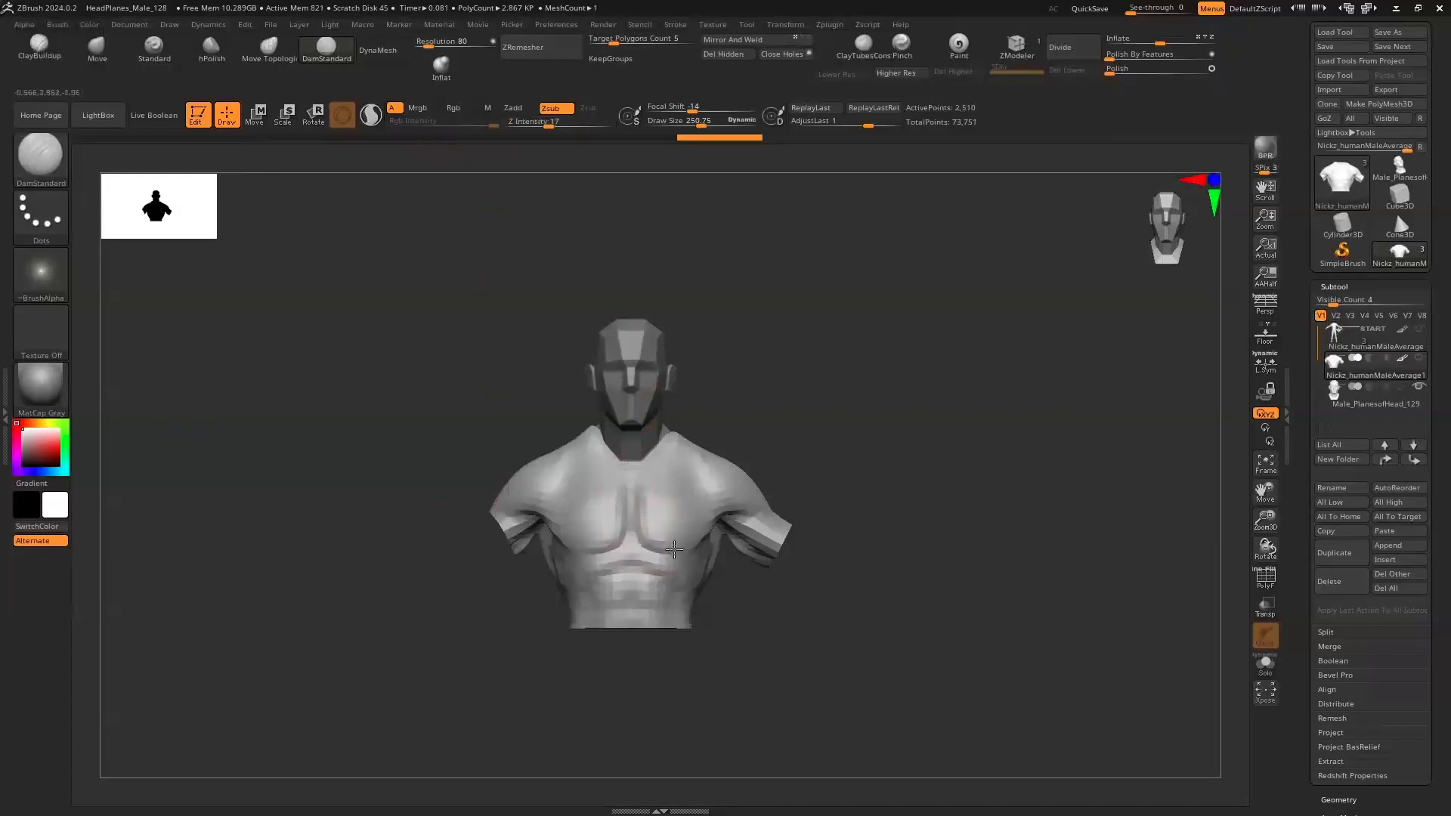
pyautogui.moveTo(638, 482); pyautogui.dragTo(707, 500)
pyautogui.moveTo(634, 571)
pyautogui.mouseDown()
pyautogui.moveTo(671, 583)
pyautogui.moveTo(632, 602)
pyautogui.moveTo(665, 605)
pyautogui.moveTo(634, 551)
pyautogui.moveTo(648, 548)
pyautogui.moveTo(624, 586)
pyautogui.moveTo(363, 605)
pyautogui.mouseUp()
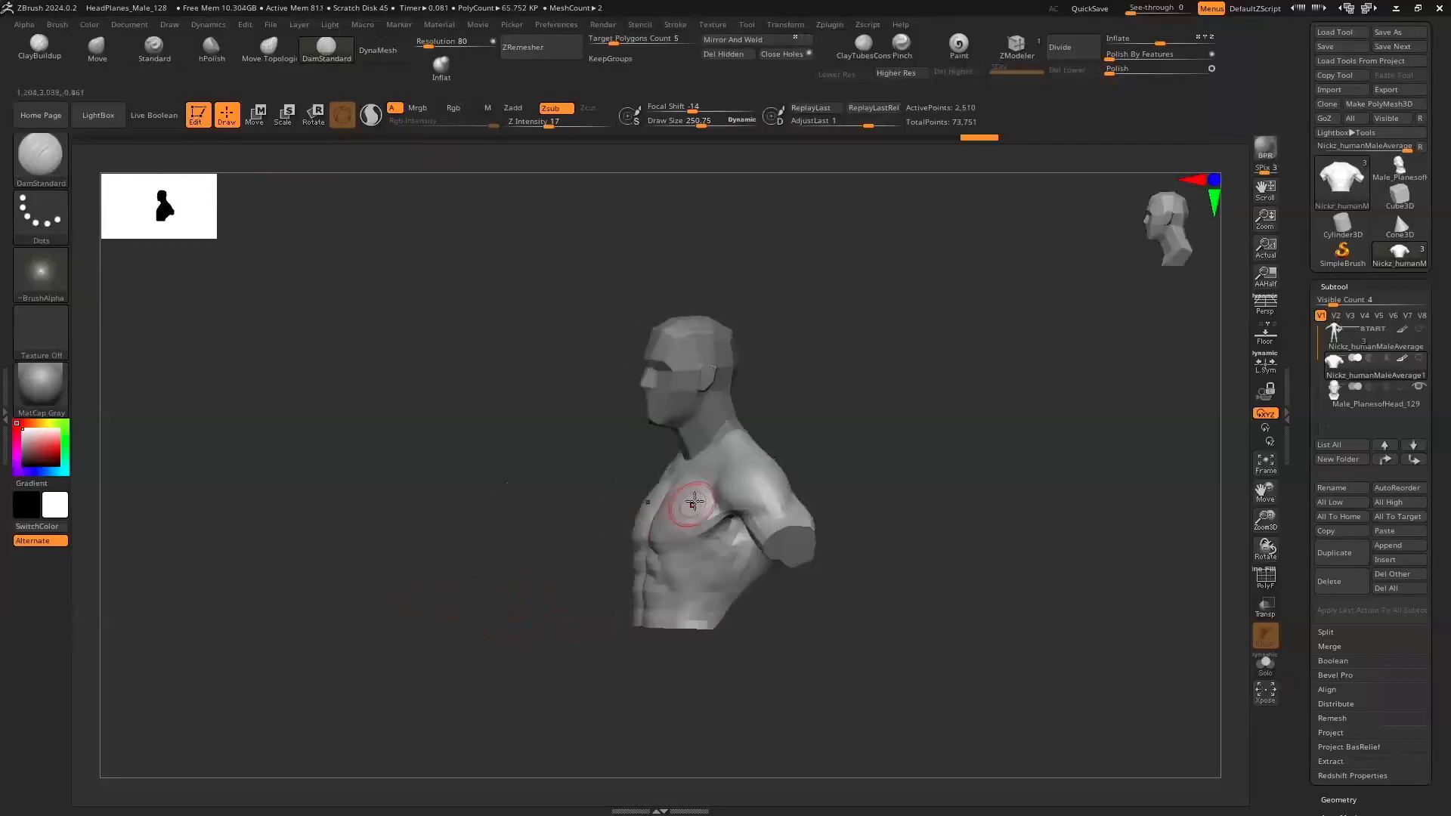
pyautogui.moveTo(824, 513); pyautogui.dragTo(690, 528)
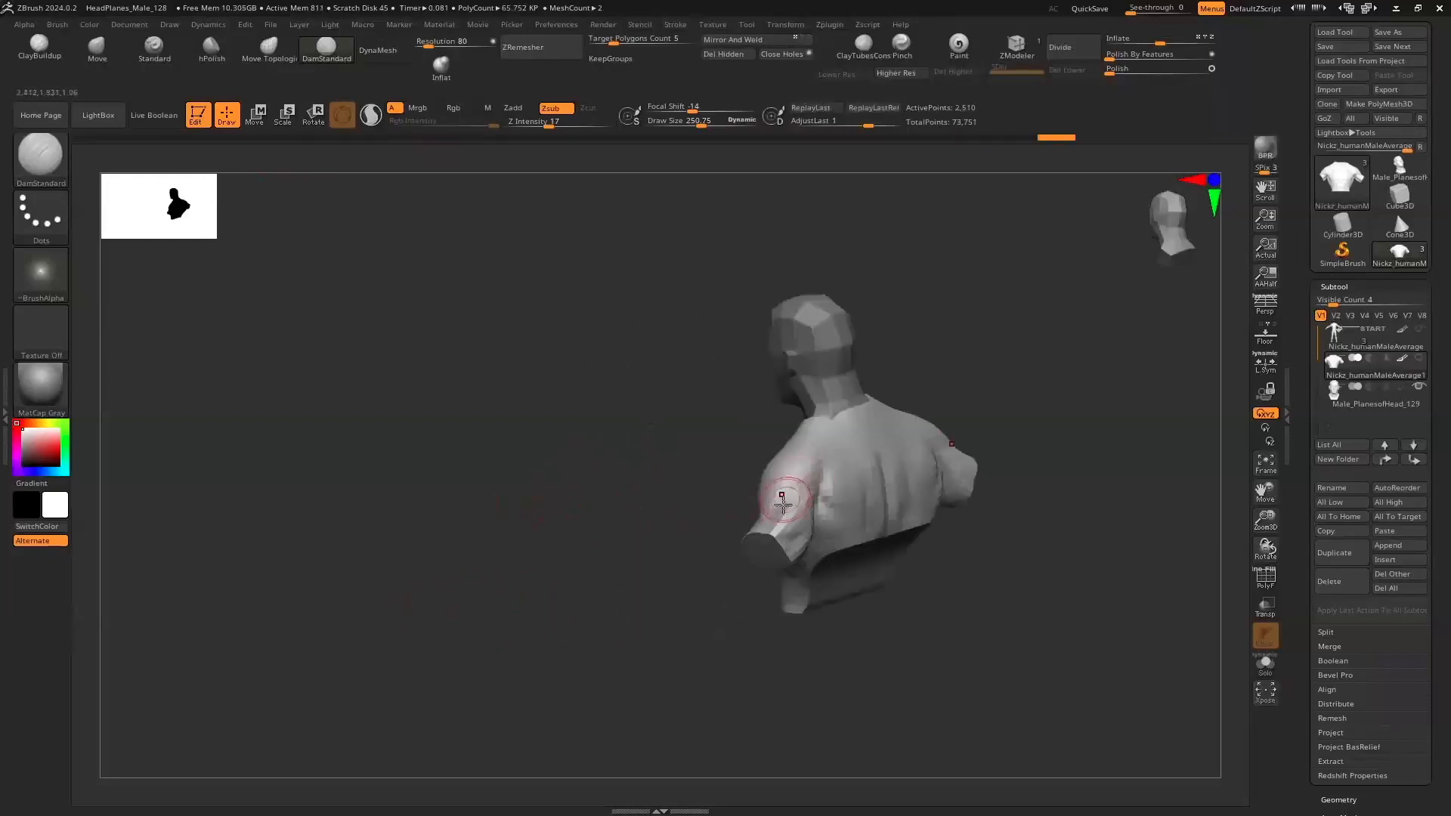
pyautogui.moveTo(788, 512); pyautogui.dragTo(772, 495)
pyautogui.moveTo(627, 529)
pyautogui.mouseDown()
pyautogui.moveTo(761, 508)
pyautogui.moveTo(755, 472)
pyautogui.mouseUp()
pyautogui.moveTo(537, 622); pyautogui.dragTo(866, 484)
pyautogui.moveTo(1167, 235); pyautogui.dragTo(1166, 223)
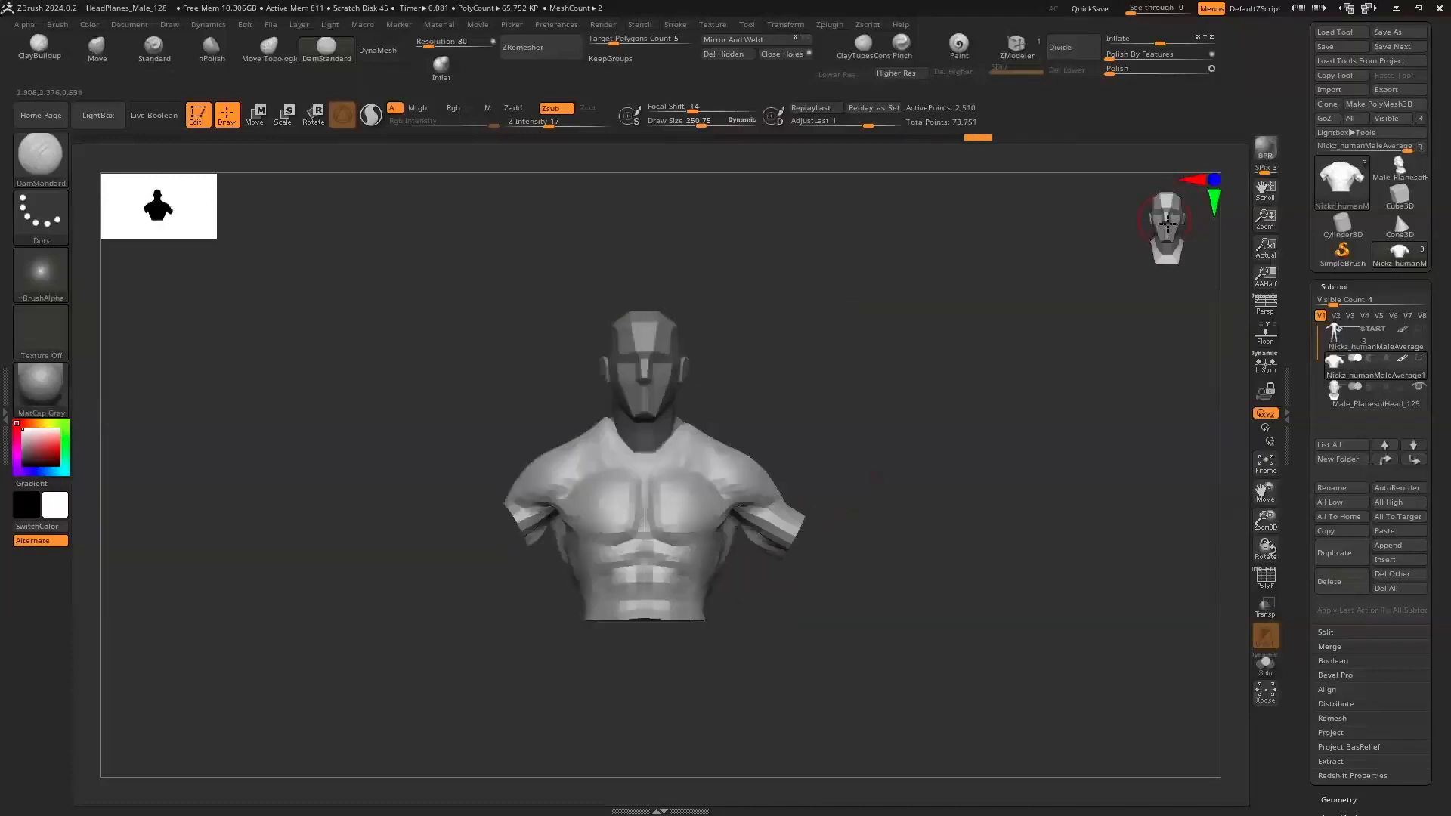
# Adjust the torso's upper chest with the Move brush at draw size about 322 and DynaMesh the torso at resolution 80
pyautogui.moveTo(1268, 531); pyautogui.dragTo(1149, 549)
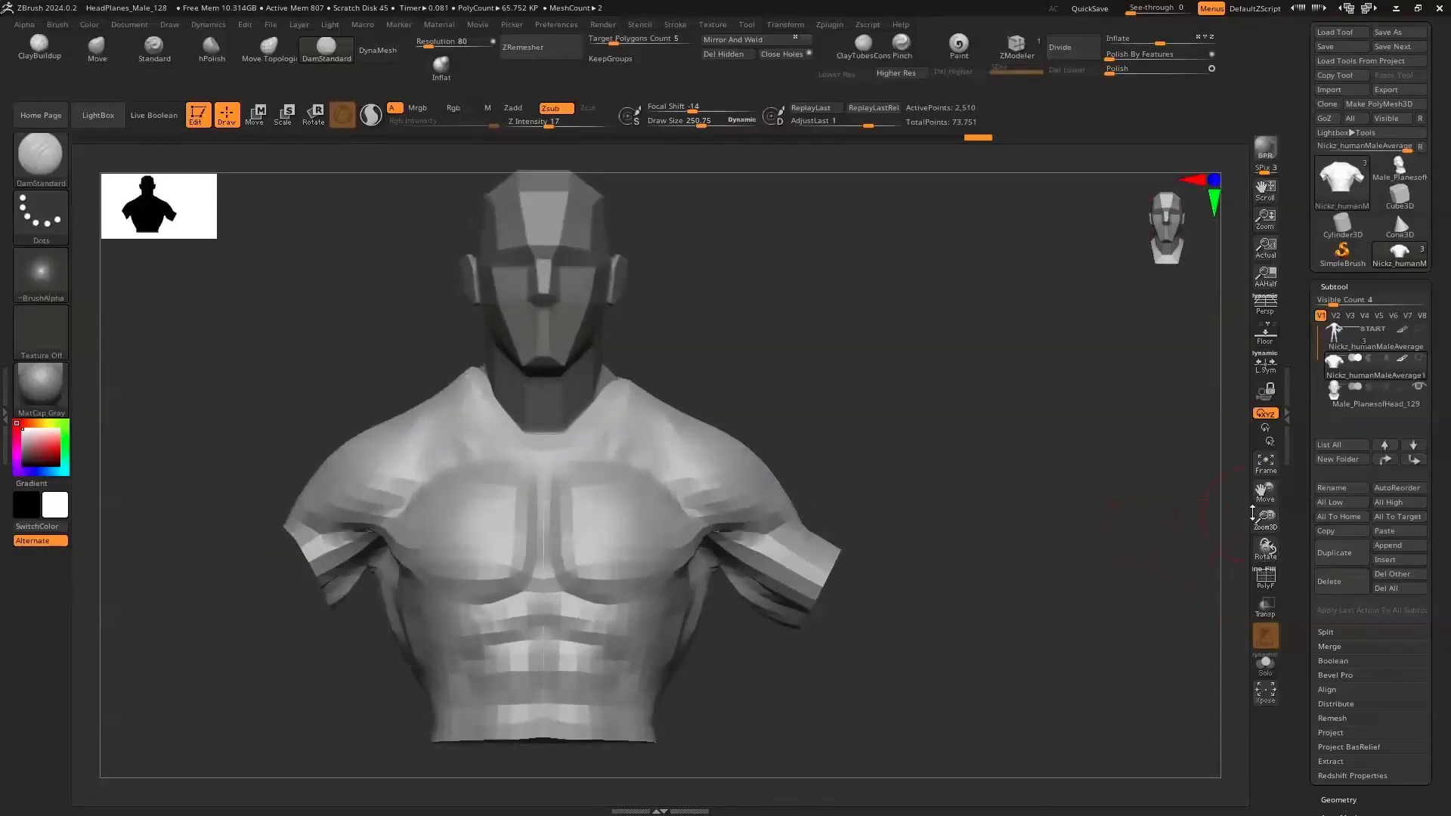
pyautogui.moveTo(1263, 491); pyautogui.dragTo(1319, 507)
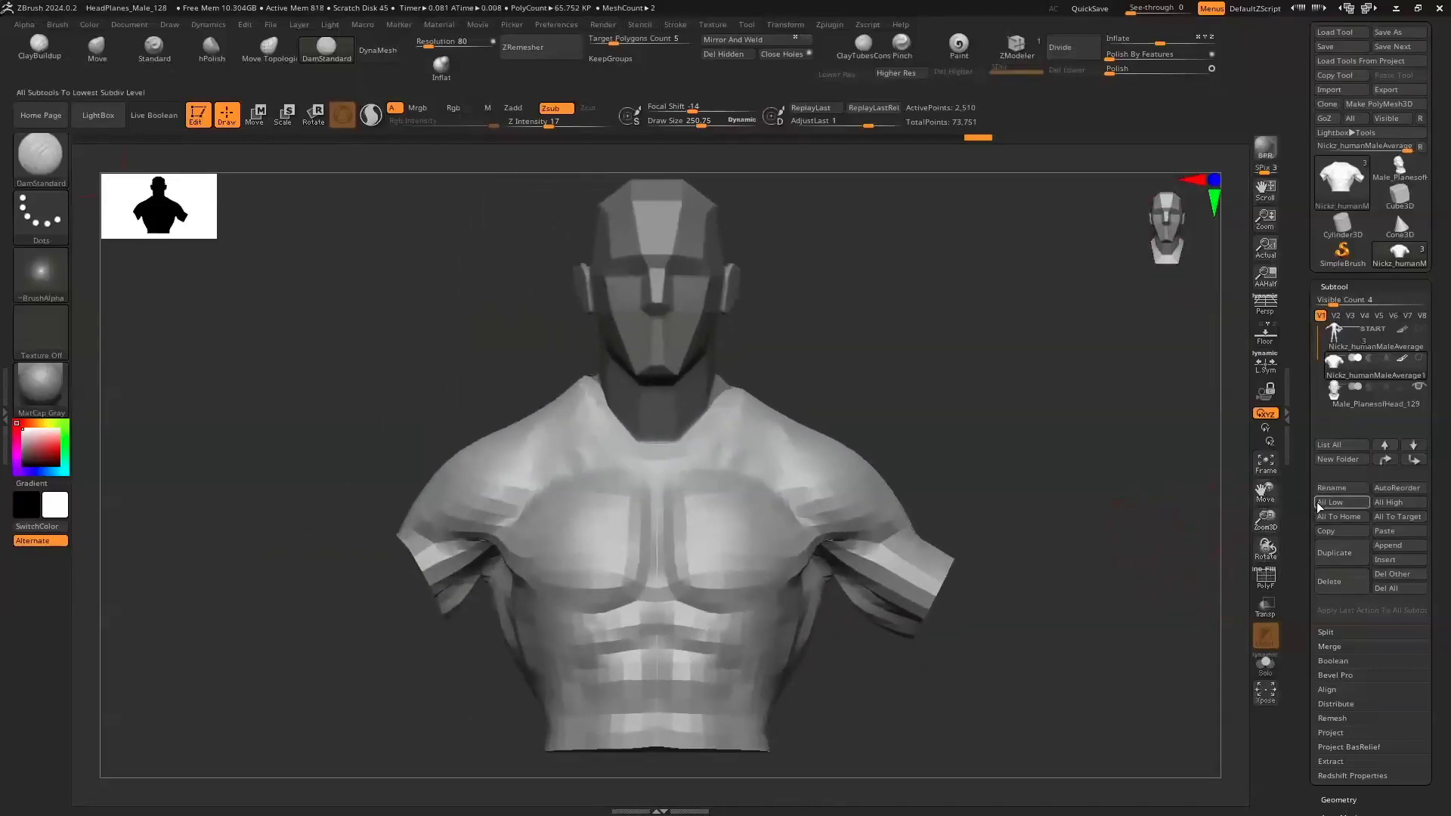
pyautogui.click(98, 54)
pyautogui.press('s')
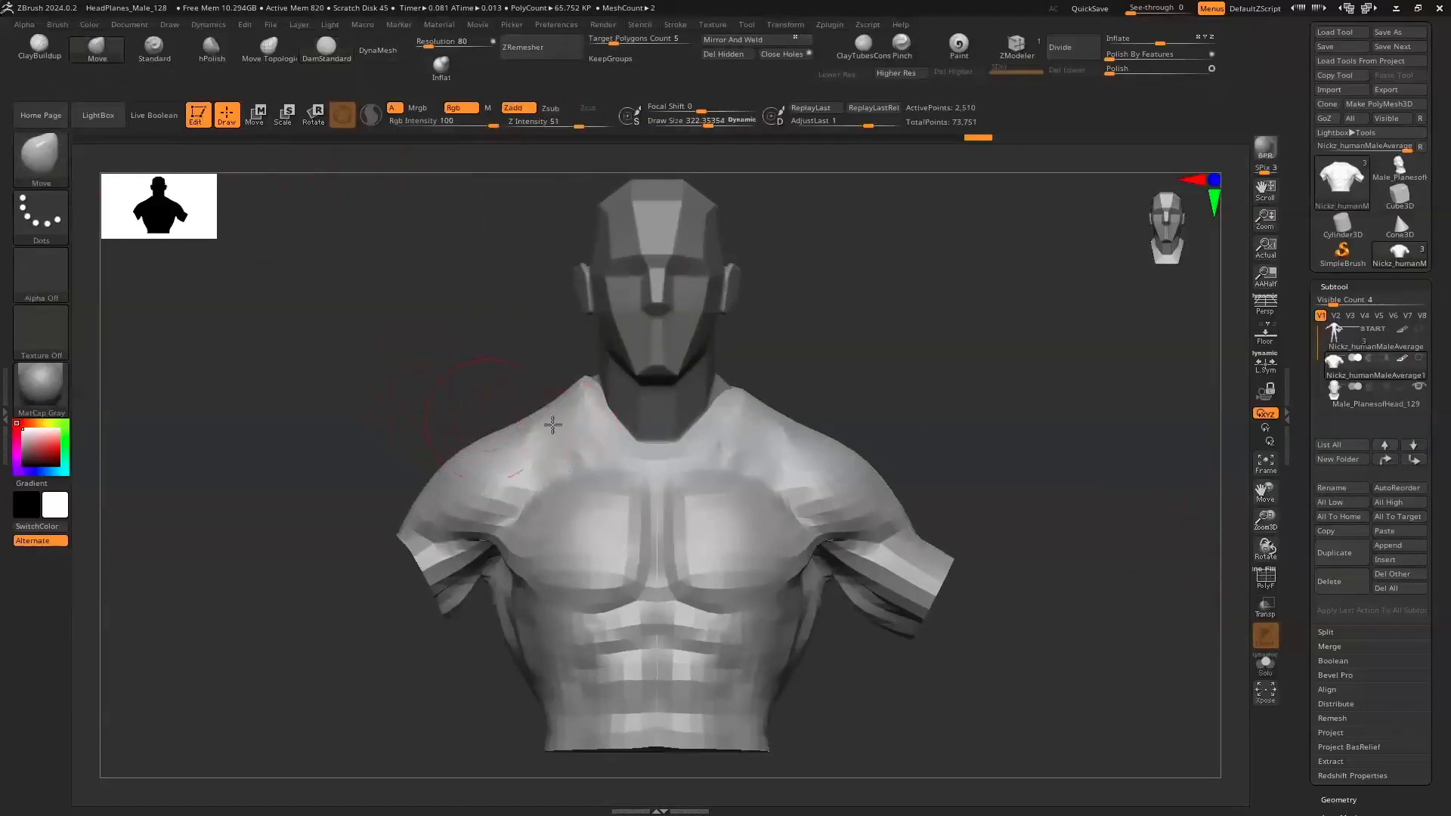
pyautogui.moveTo(751, 471)
pyautogui.mouseDown()
pyautogui.moveTo(791, 485)
pyautogui.moveTo(789, 463)
pyautogui.moveTo(792, 484)
pyautogui.mouseUp()
pyautogui.click(371, 53)
# Smooth the torso's chest, armpit and shoulder surfaces to soften the hard facets
pyautogui.moveTo(718, 518)
pyautogui.keyDown('shift'); pyautogui.mouseDown()
pyautogui.moveTo(690, 509)
pyautogui.moveTo(673, 705)
pyautogui.moveTo(799, 488)
pyautogui.moveTo(866, 479)
pyautogui.mouseUp(); pyautogui.keyUp('shift')
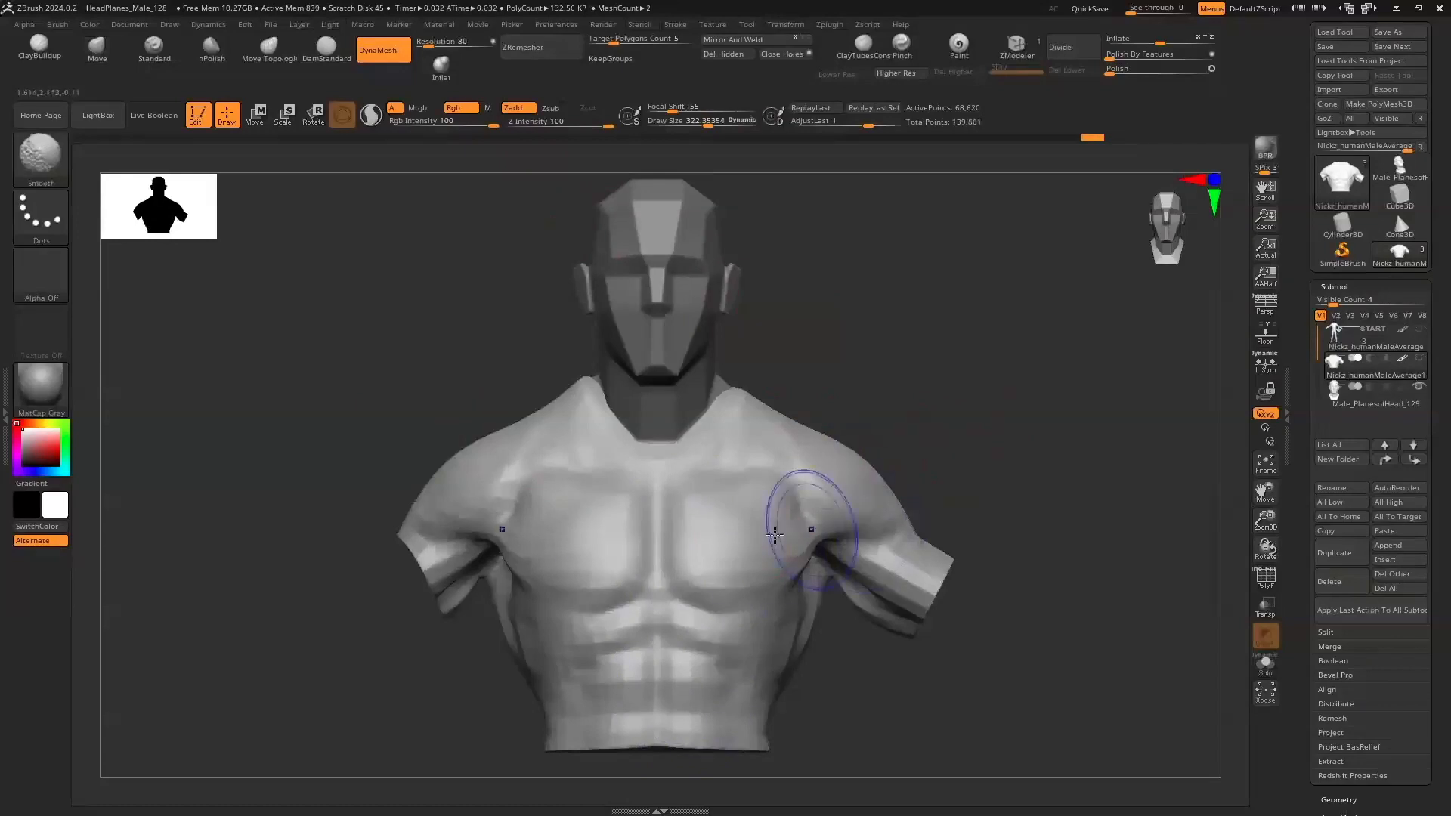
pyautogui.moveTo(902, 364); pyautogui.dragTo(703, 423)
pyautogui.keyDown('shift'); pyautogui.moveTo(997, 502); pyautogui.dragTo(1080, 478); pyautogui.keyUp('shift')
pyautogui.keyDown('shift'); pyautogui.moveTo(913, 527); pyautogui.dragTo(919, 505); pyautogui.keyUp('shift')
pyautogui.moveTo(635, 483); pyautogui.dragTo(824, 450)
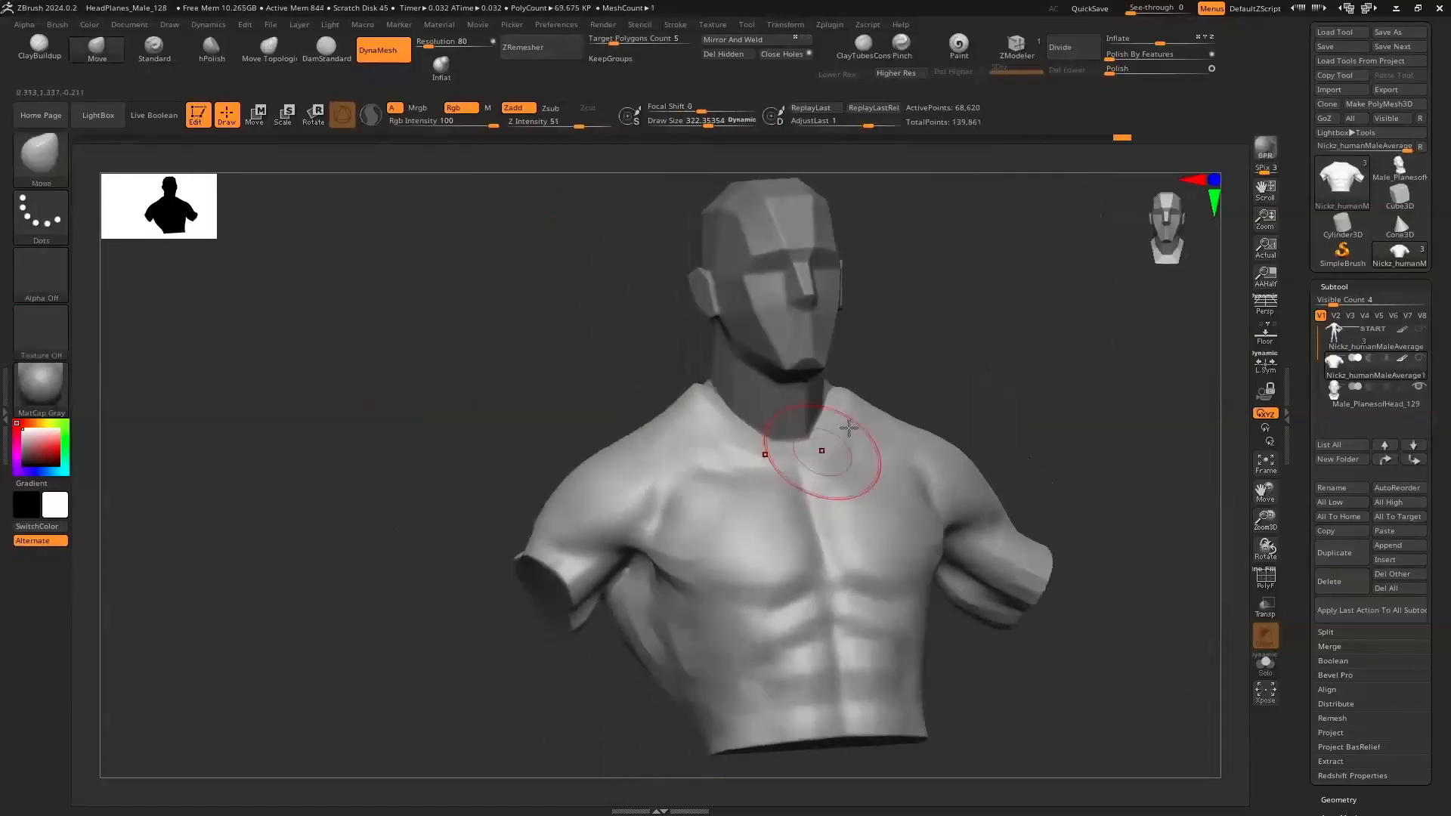
pyautogui.click(1171, 224)
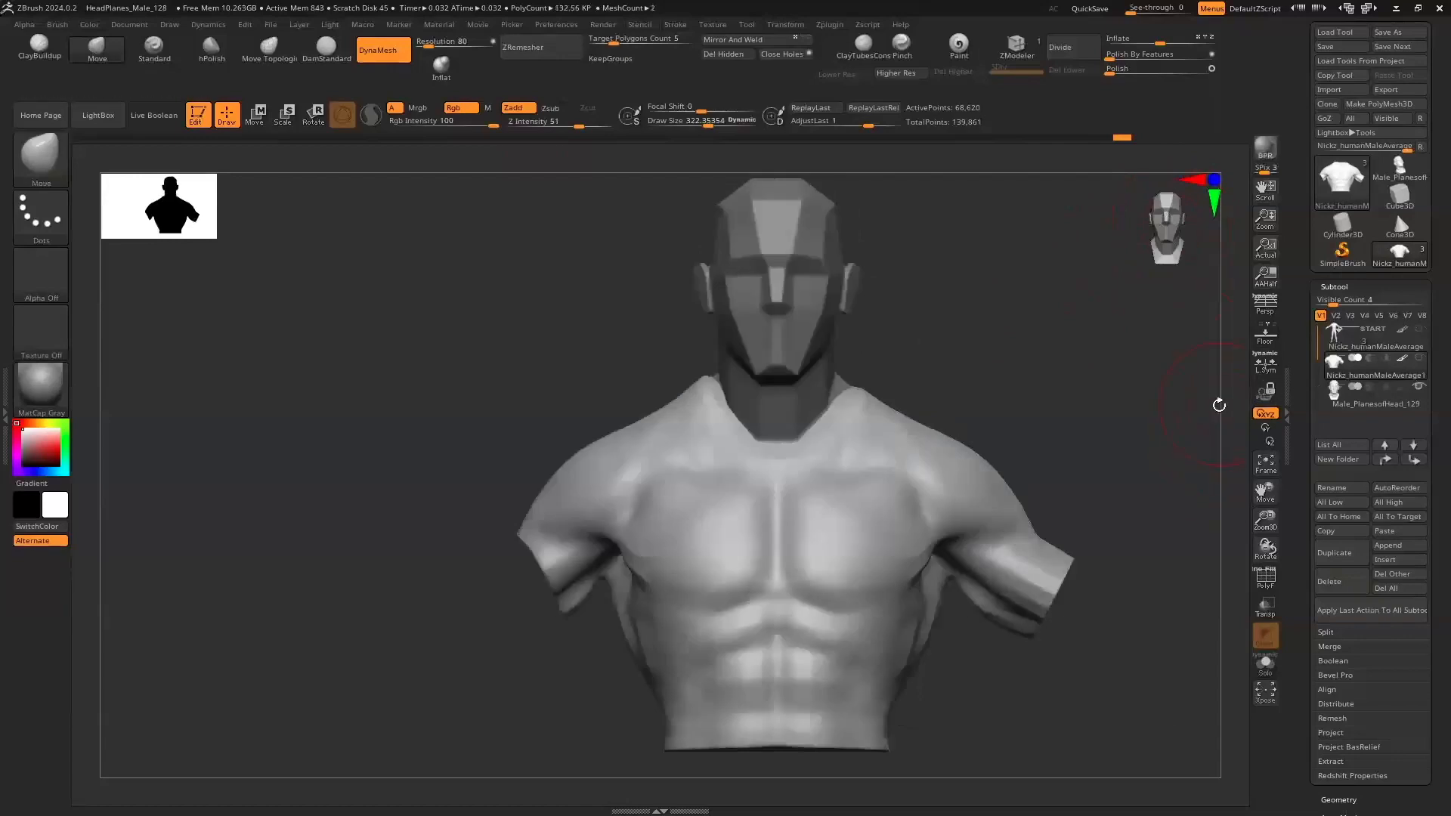
# Make the planar head the active subtool and remesh it with DynaMesh at resolution 64
pyautogui.press('Down')
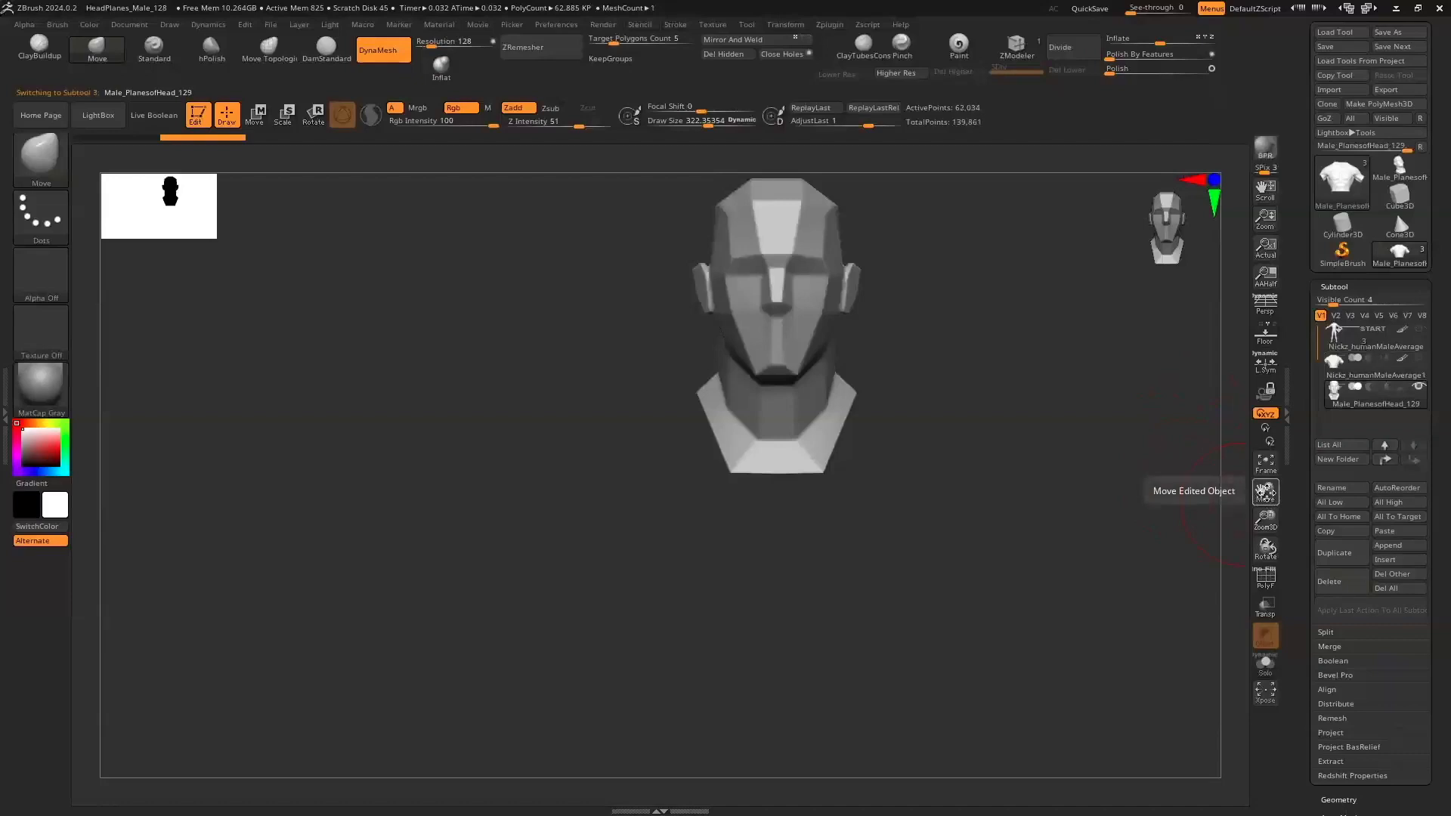
pyautogui.moveTo(1266, 491); pyautogui.dragTo(1204, 547)
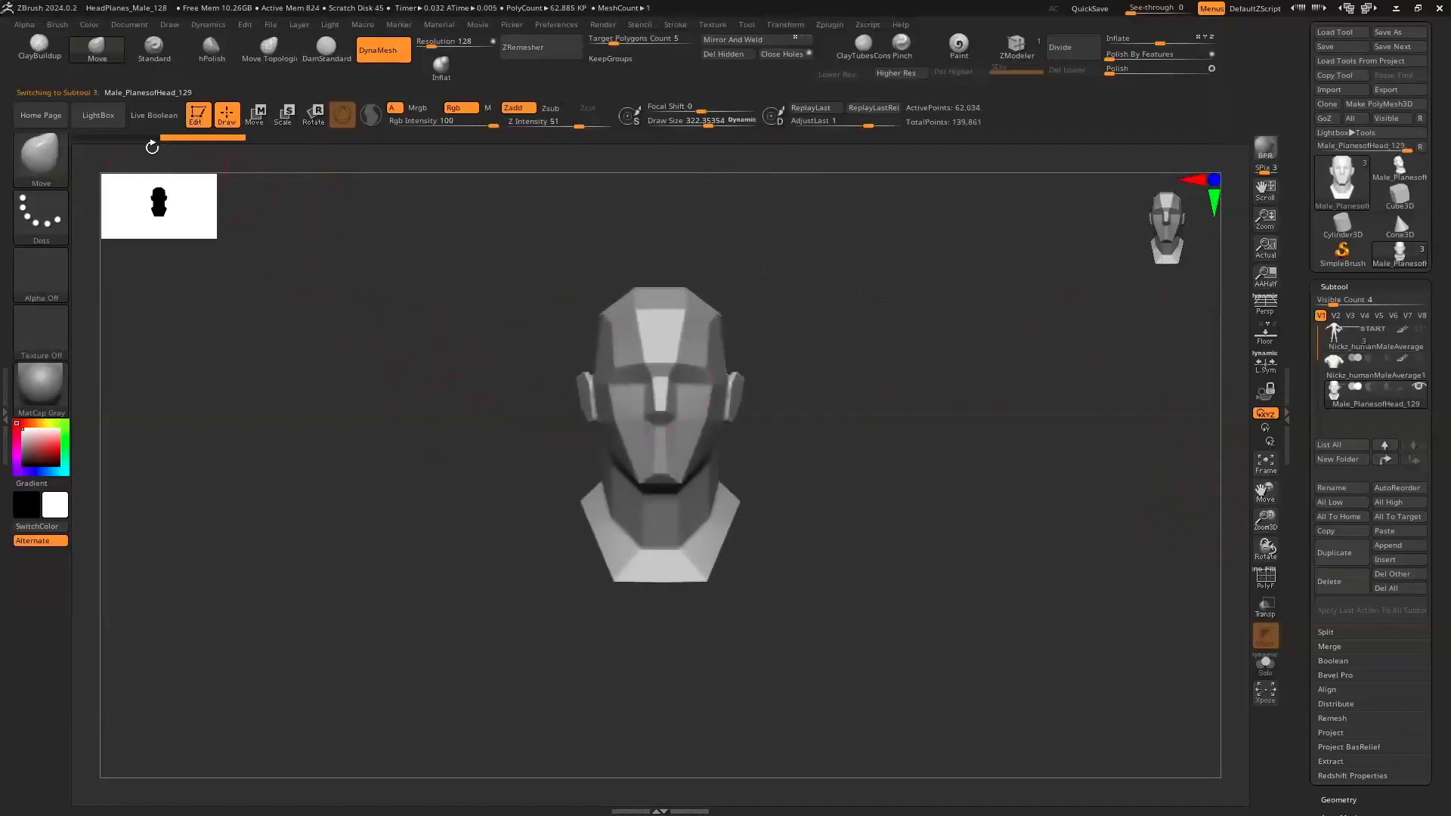
pyautogui.click(424, 43)
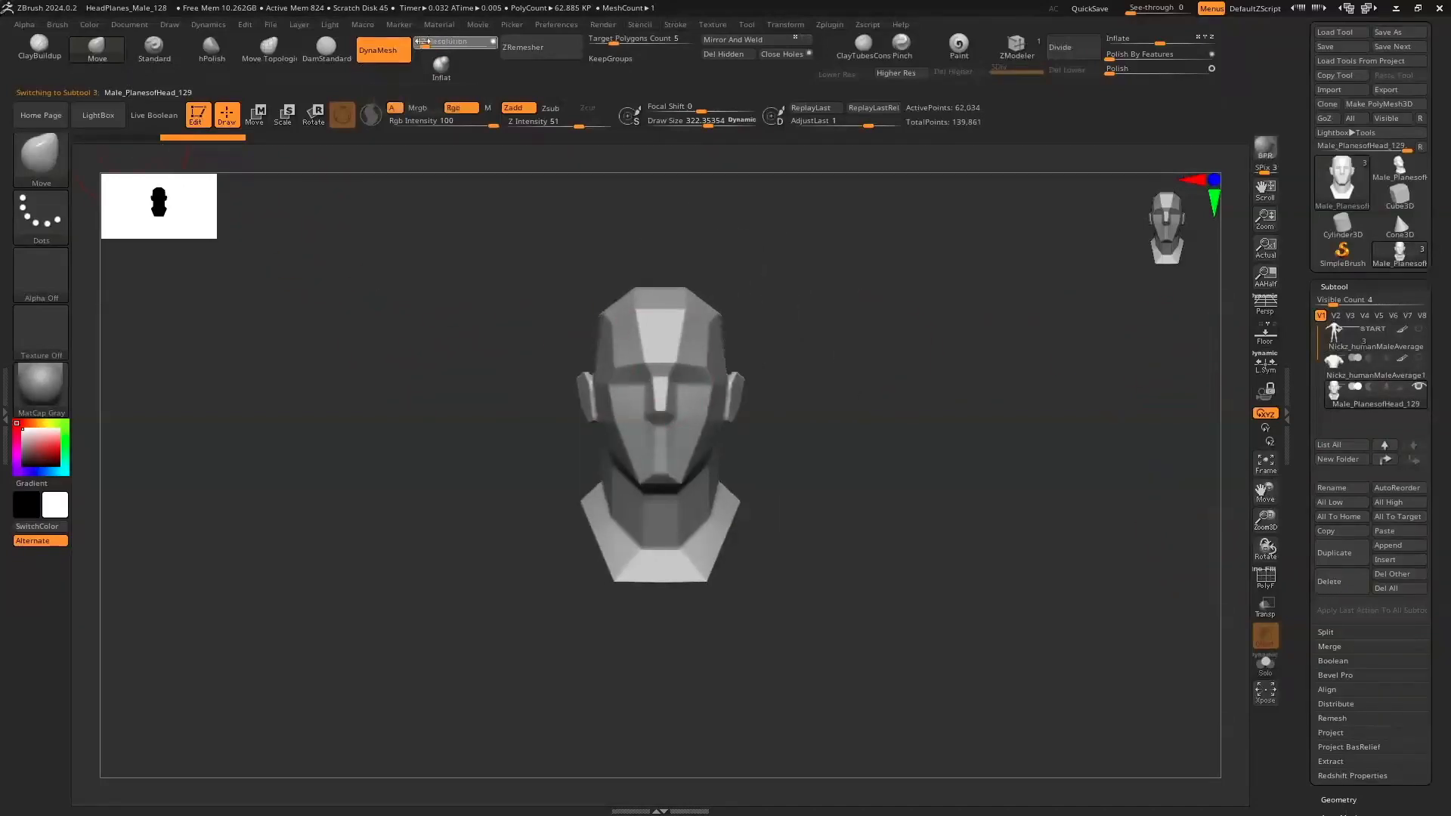
pyautogui.write('64 Resolution')
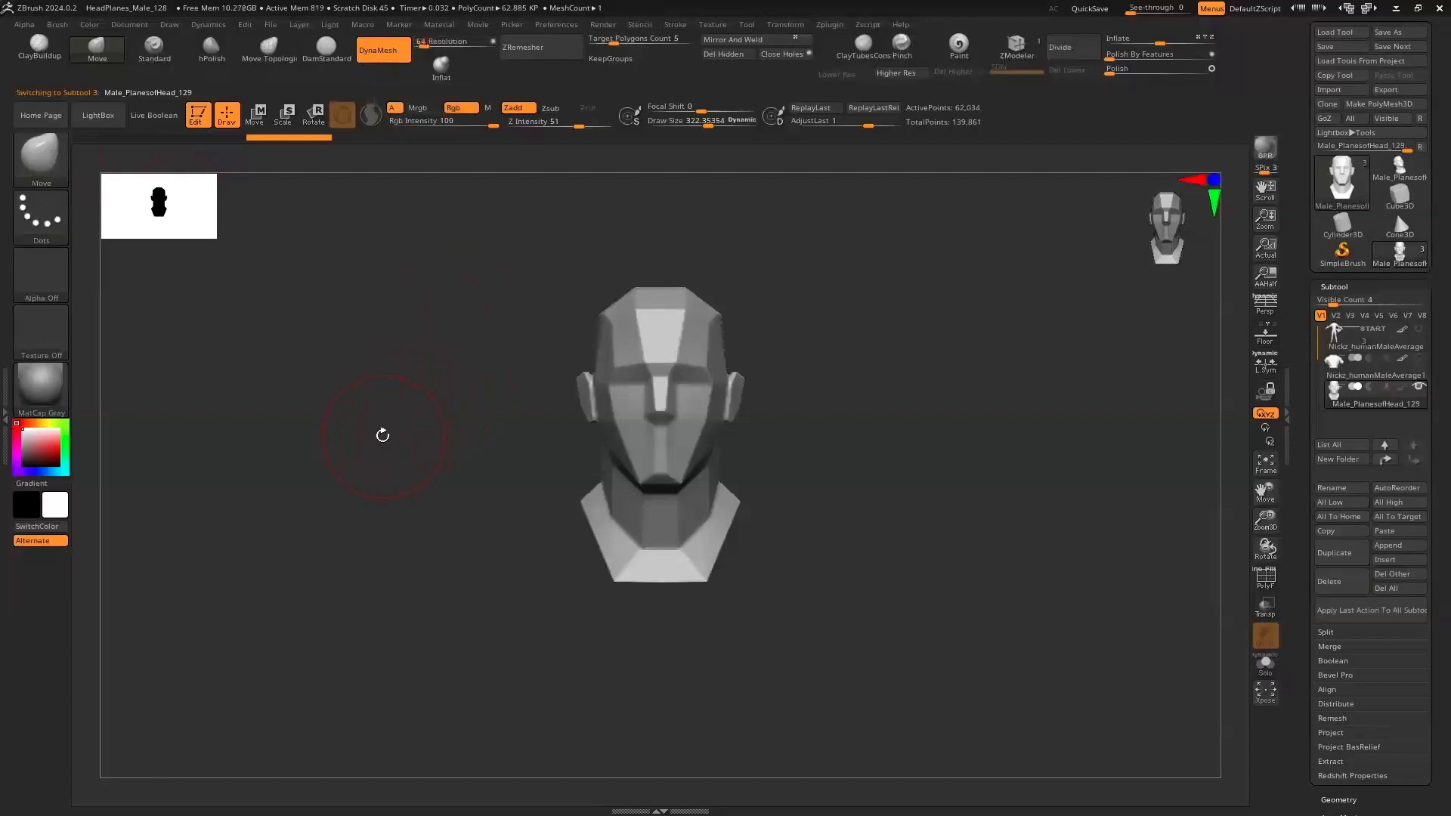
pyautogui.keyDown('ctrl'); pyautogui.moveTo(421, 538); pyautogui.dragTo(415, 547); pyautogui.keyUp('ctrl')
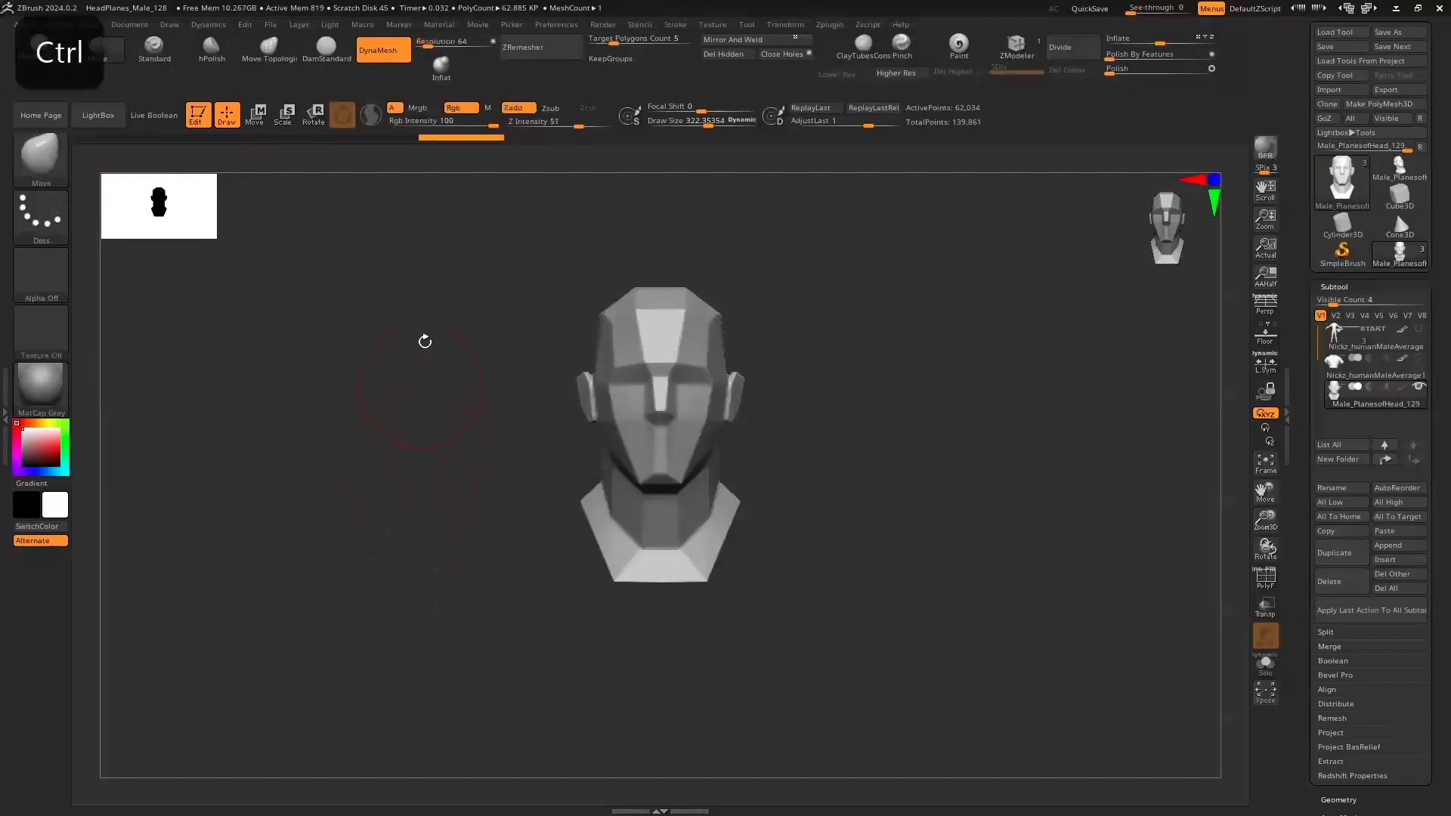
pyautogui.keyDown('ctrl'); pyautogui.moveTo(424, 513); pyautogui.dragTo(445, 405); pyautogui.keyUp('ctrl')
# Set the ClayBuildup brush to draw size about 109 and try a carving stroke along the forehead edges, undoing it
pyautogui.moveTo(1255, 527); pyautogui.dragTo(1181, 557)
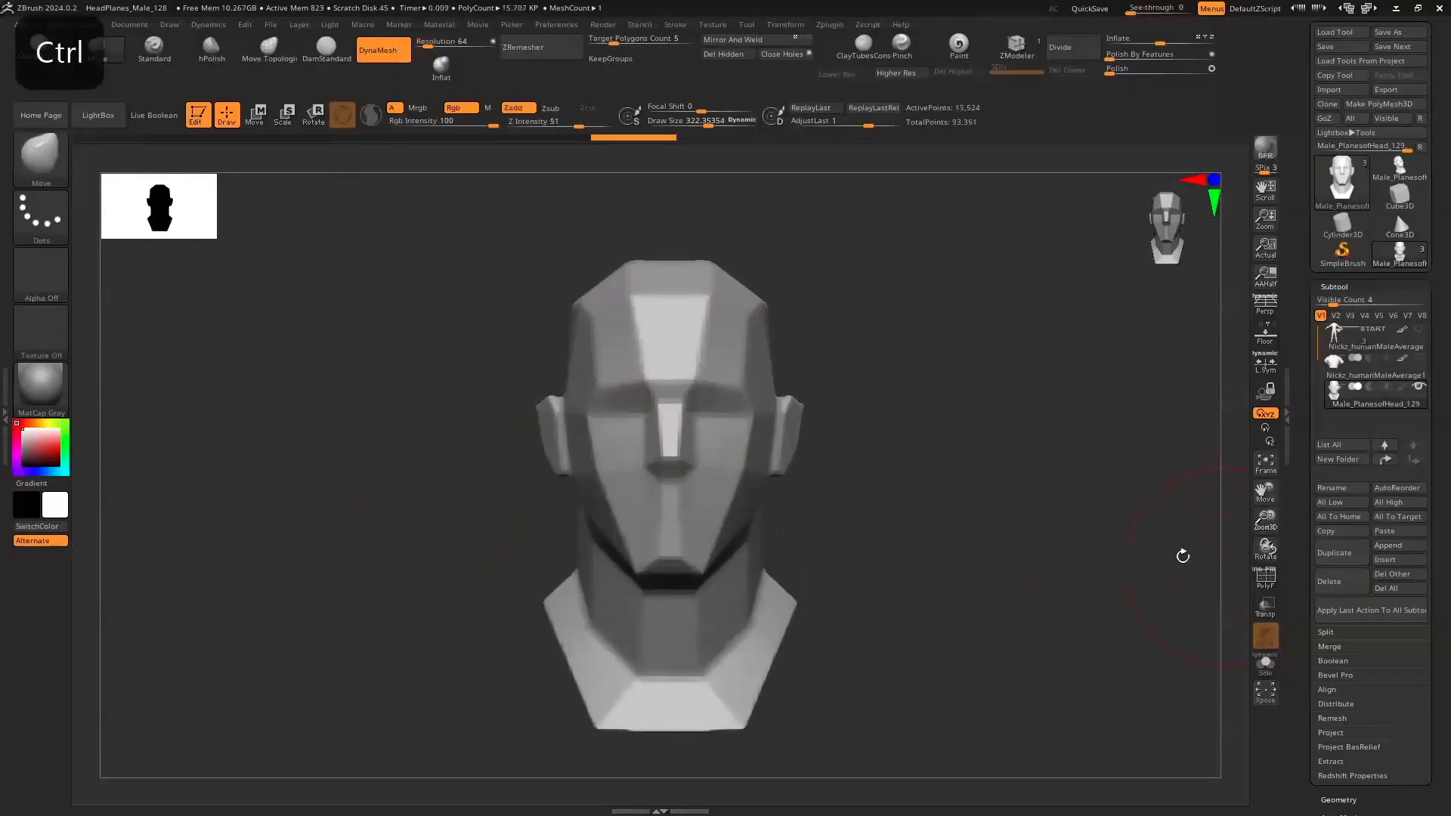
pyautogui.press('s')
pyautogui.moveTo(975, 508); pyautogui.dragTo(957, 510)
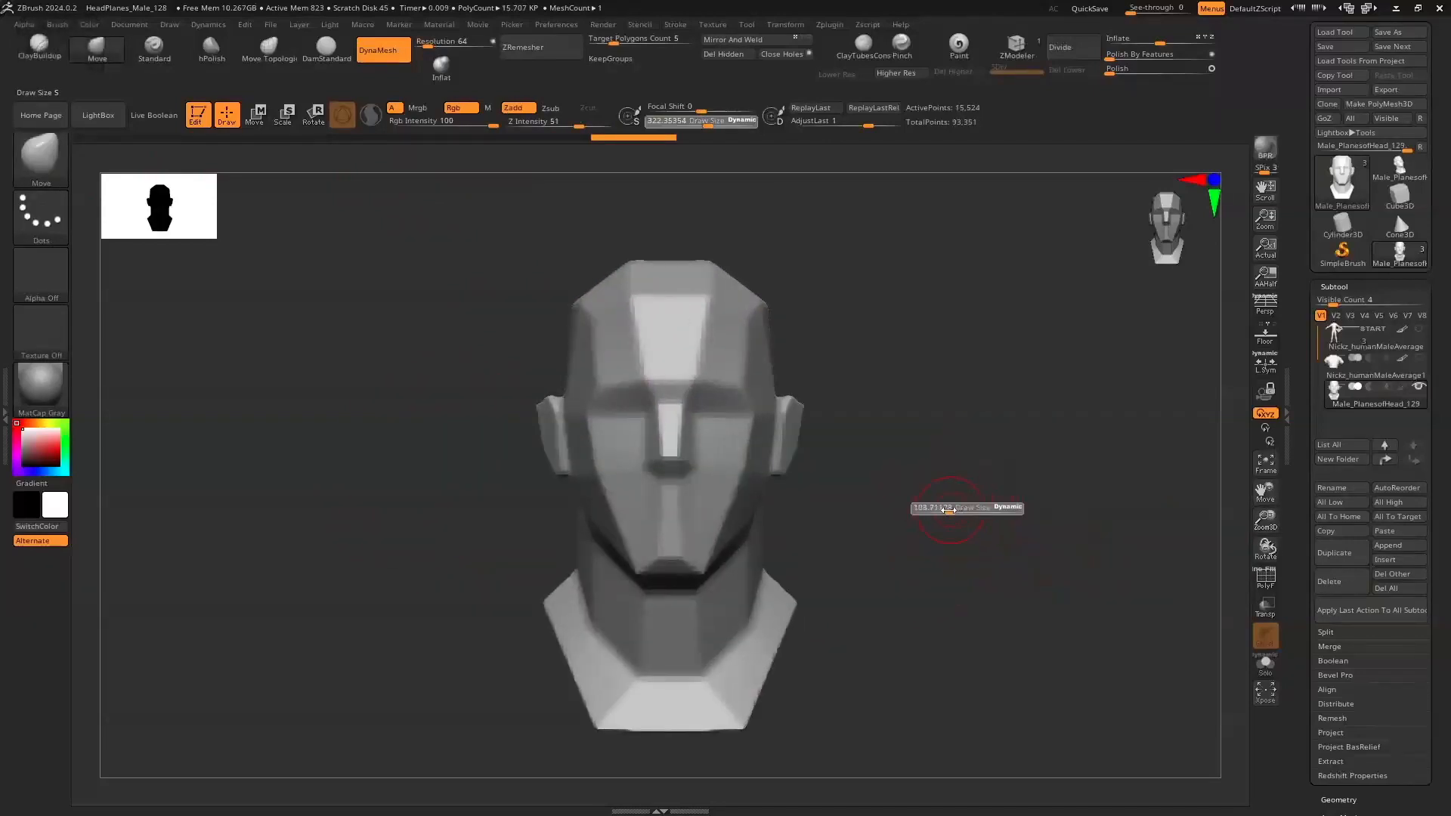
pyautogui.click(40, 47)
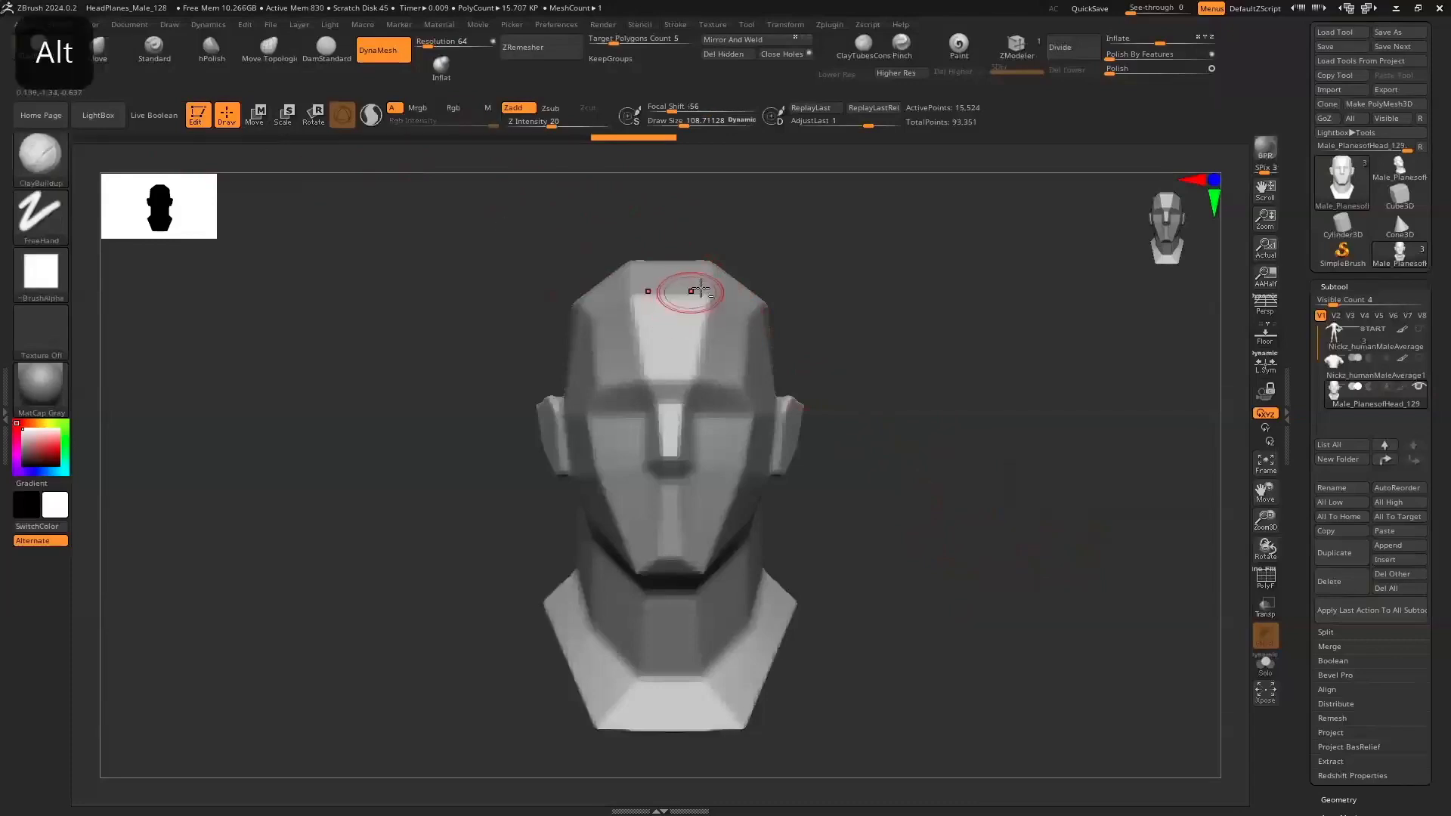
pyautogui.keyDown('alt'); pyautogui.moveTo(703, 293); pyautogui.dragTo(696, 357); pyautogui.keyUp('alt')
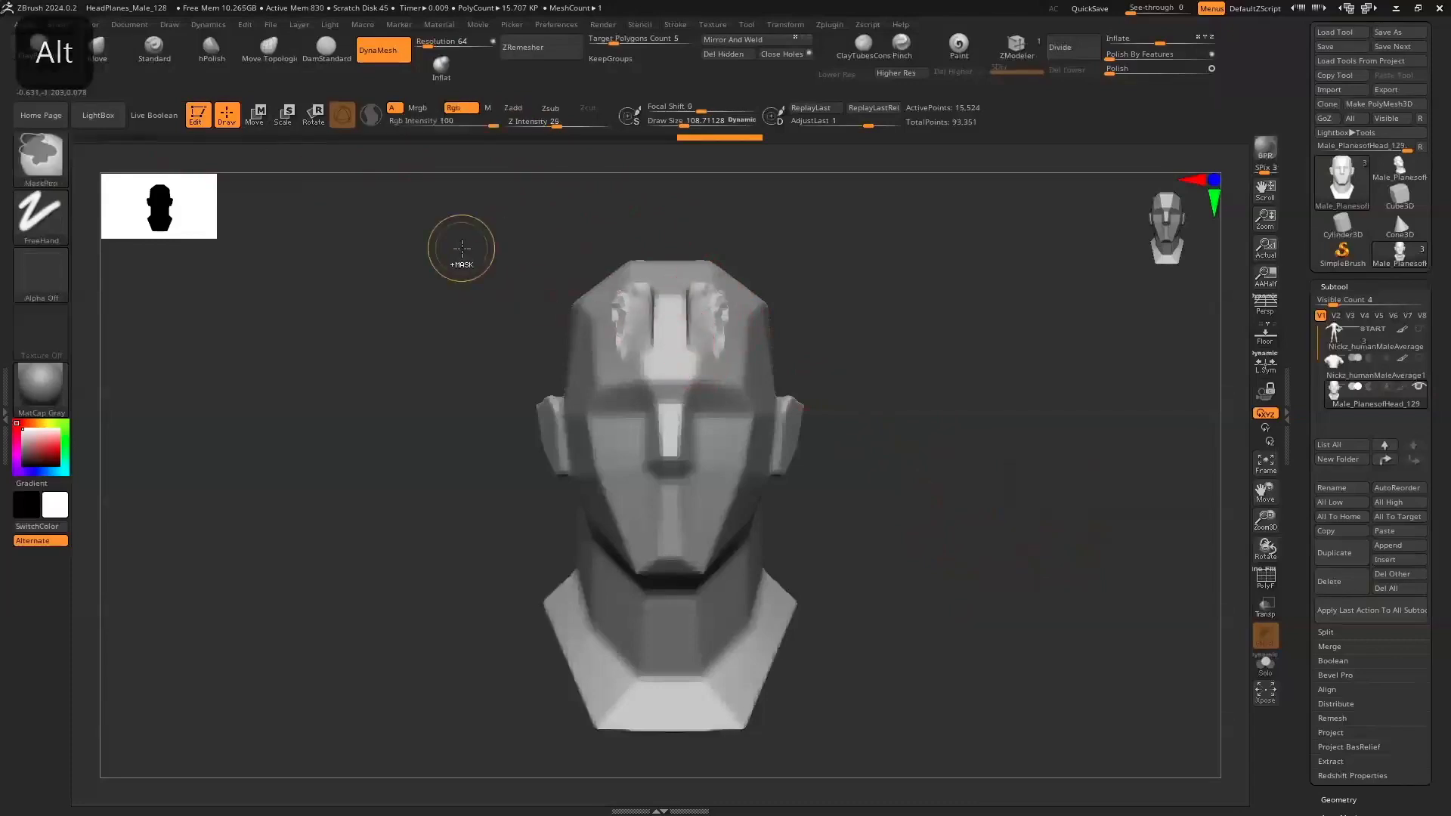
pyautogui.hotkey('ctrl', 'z')
# Set the Z intensity to 2, carve down the forehead's plane edges and smooth them
pyautogui.click(521, 123)
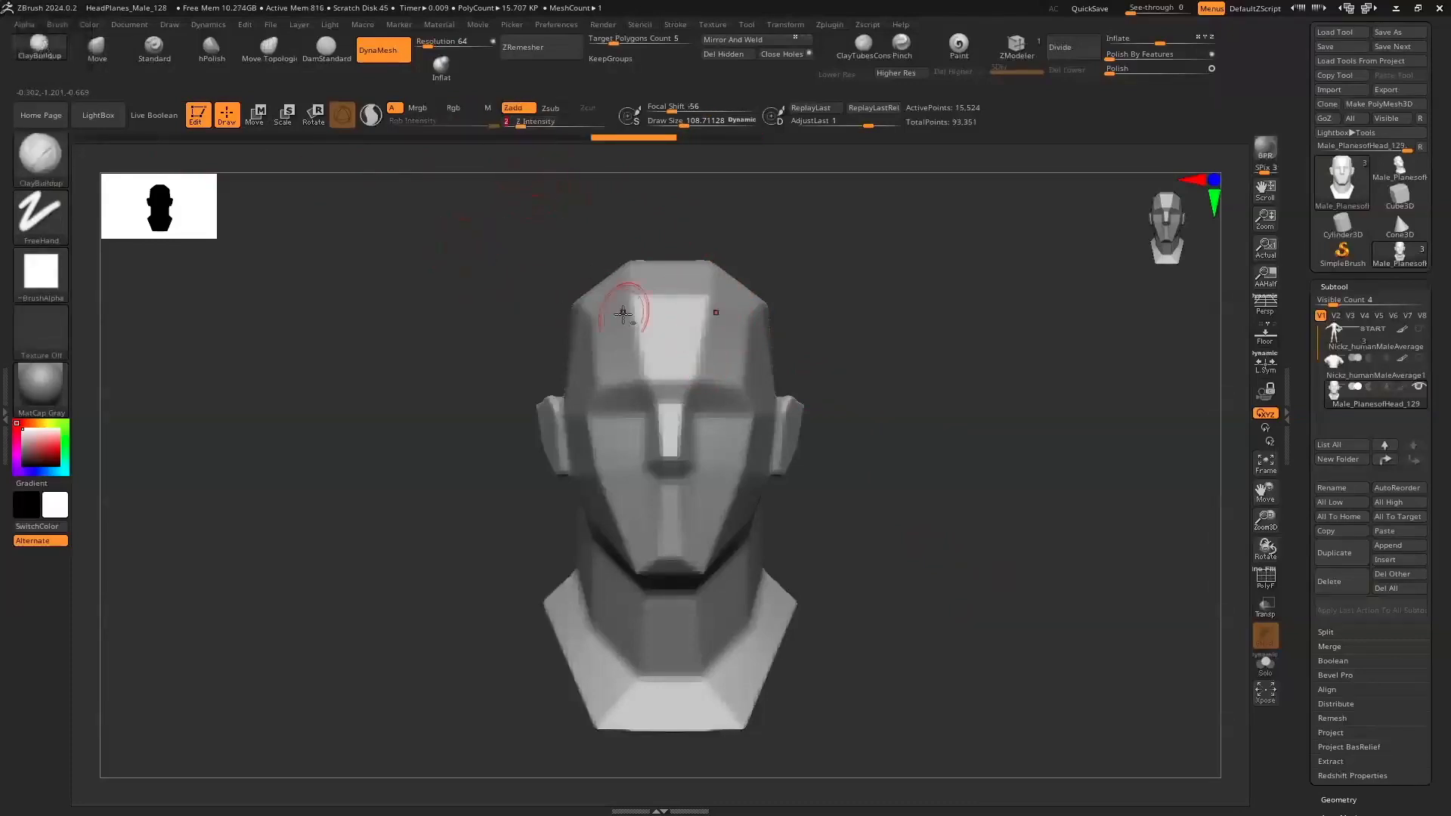
pyautogui.keyDown('alt'); pyautogui.moveTo(703, 313); pyautogui.dragTo(694, 352); pyautogui.keyUp('alt')
pyautogui.moveTo(693, 352)
pyautogui.keyDown('alt'); pyautogui.mouseDown()
pyautogui.moveTo(708, 272)
pyautogui.moveTo(676, 297)
pyautogui.mouseUp(); pyautogui.keyUp('alt')
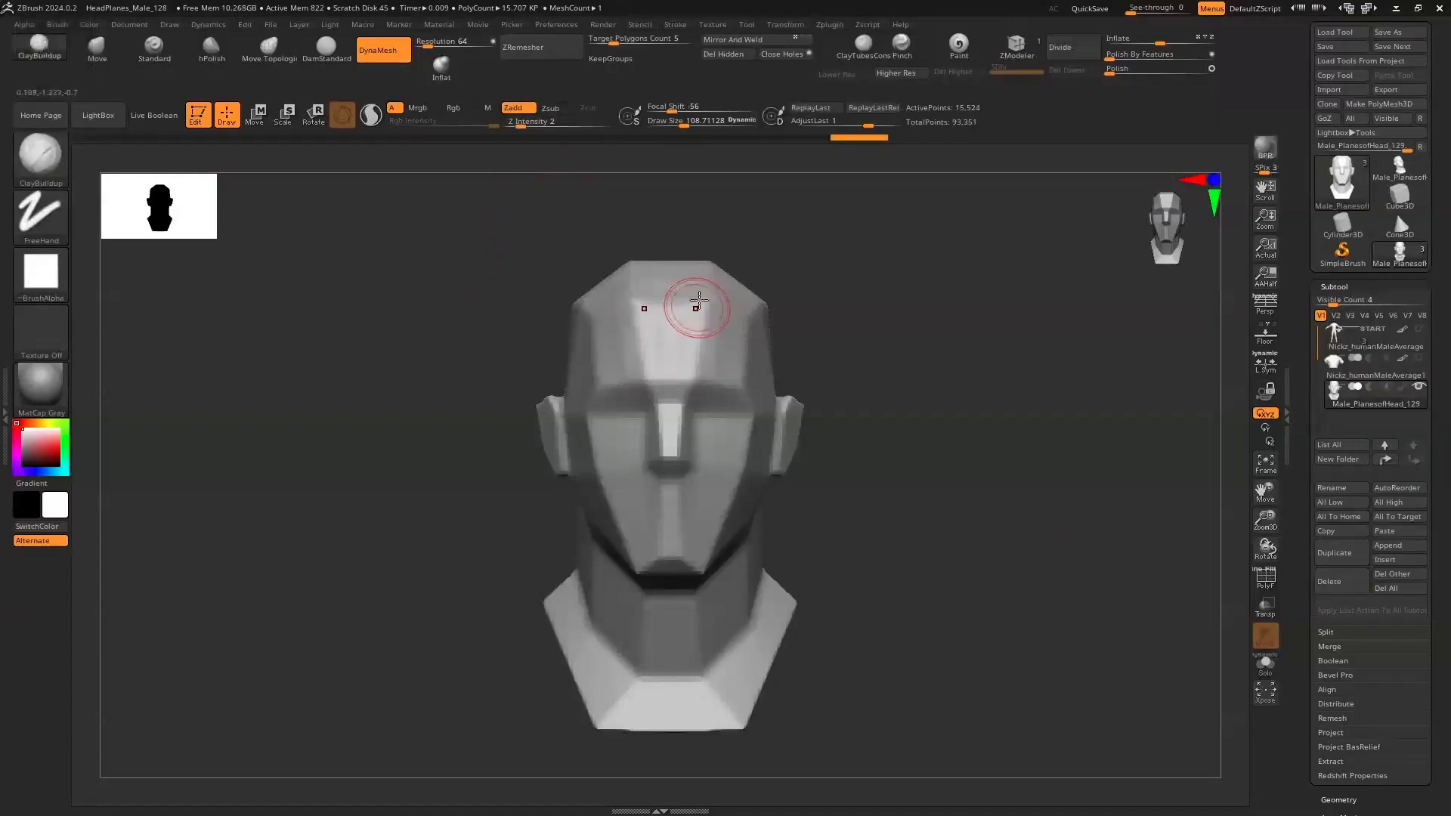
pyautogui.press('shift')
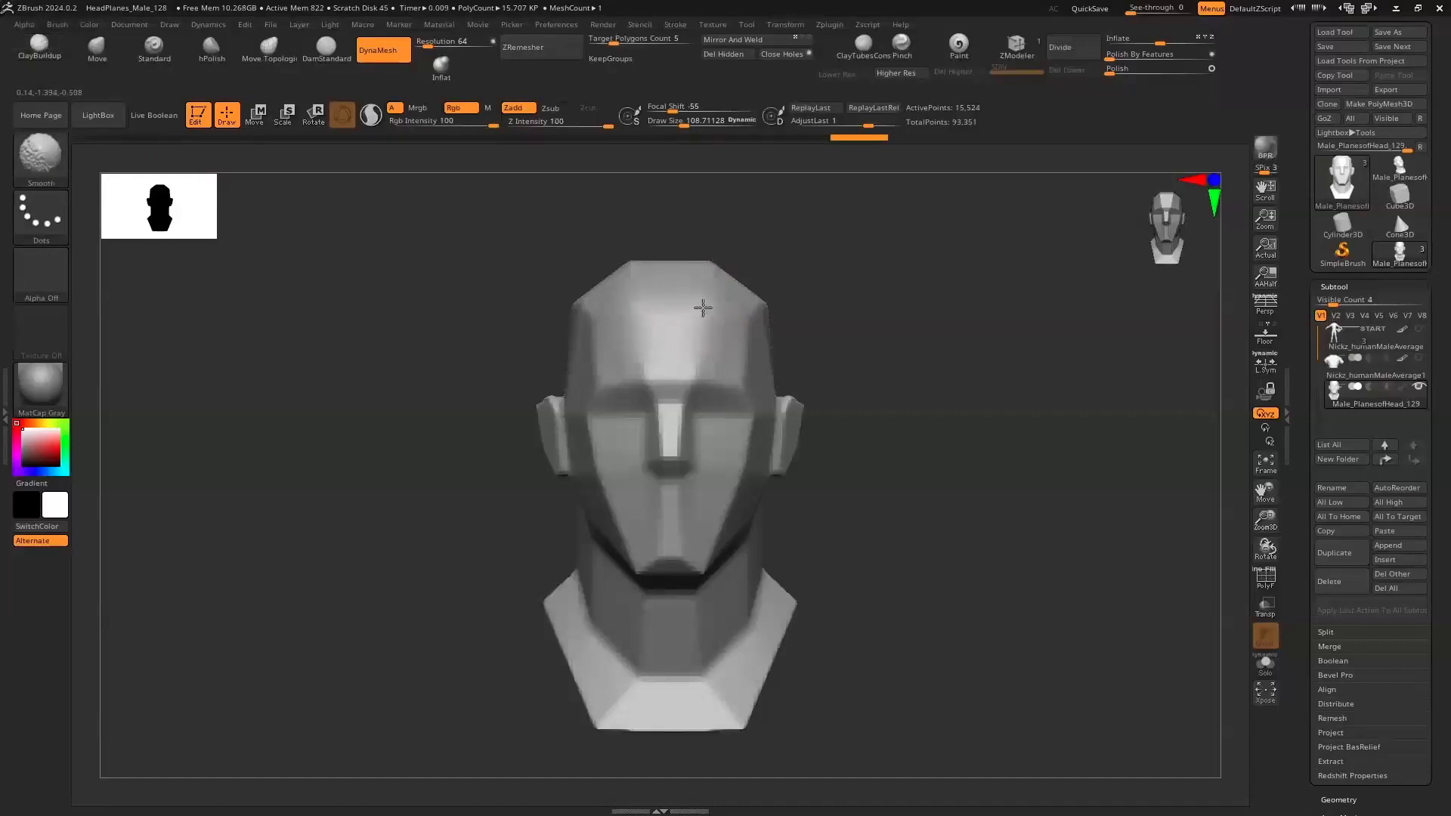
# Carve and smooth the plane edges on the front and top of the skull into a rounded surface
pyautogui.moveTo(447, 331); pyautogui.dragTo(447, 415)
pyautogui.moveTo(1265, 491); pyautogui.dragTo(1247, 562)
pyautogui.keyDown('alt'); pyautogui.moveTo(667, 418); pyautogui.dragTo(683, 407); pyautogui.keyUp('alt')
pyautogui.moveTo(607, 355)
pyautogui.keyDown('shift'); pyautogui.mouseDown()
pyautogui.moveTo(608, 401)
pyautogui.moveTo(636, 428)
pyautogui.mouseUp(); pyautogui.keyUp('shift')
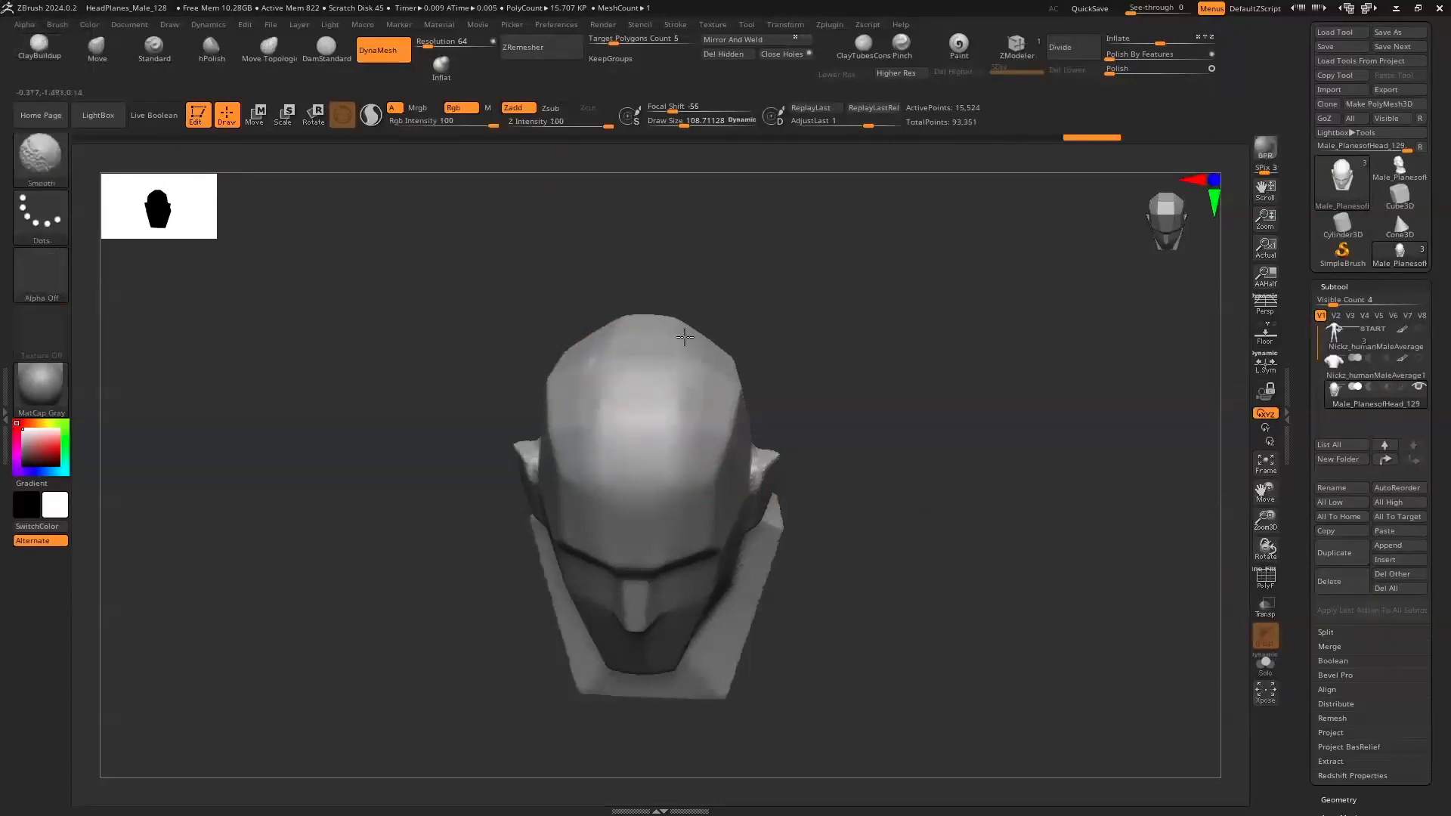
pyautogui.keyDown('shift'); pyautogui.moveTo(674, 375); pyautogui.dragTo(642, 433); pyautogui.keyUp('shift')
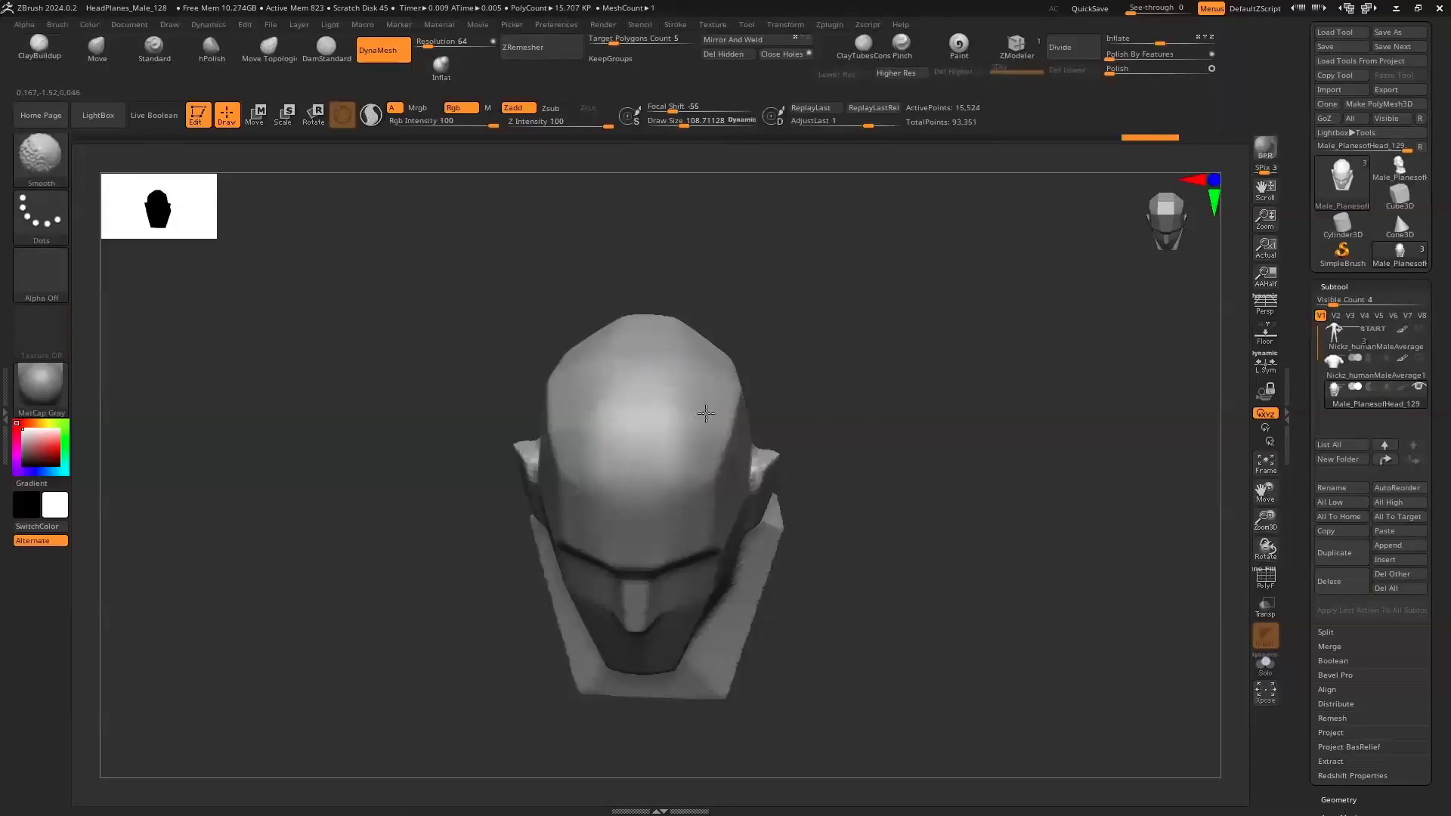
# Remove the ears by smoothing and carving them down, remesh the head, and smooth the side of the skull
pyautogui.moveTo(431, 605); pyautogui.dragTo(388, 476)
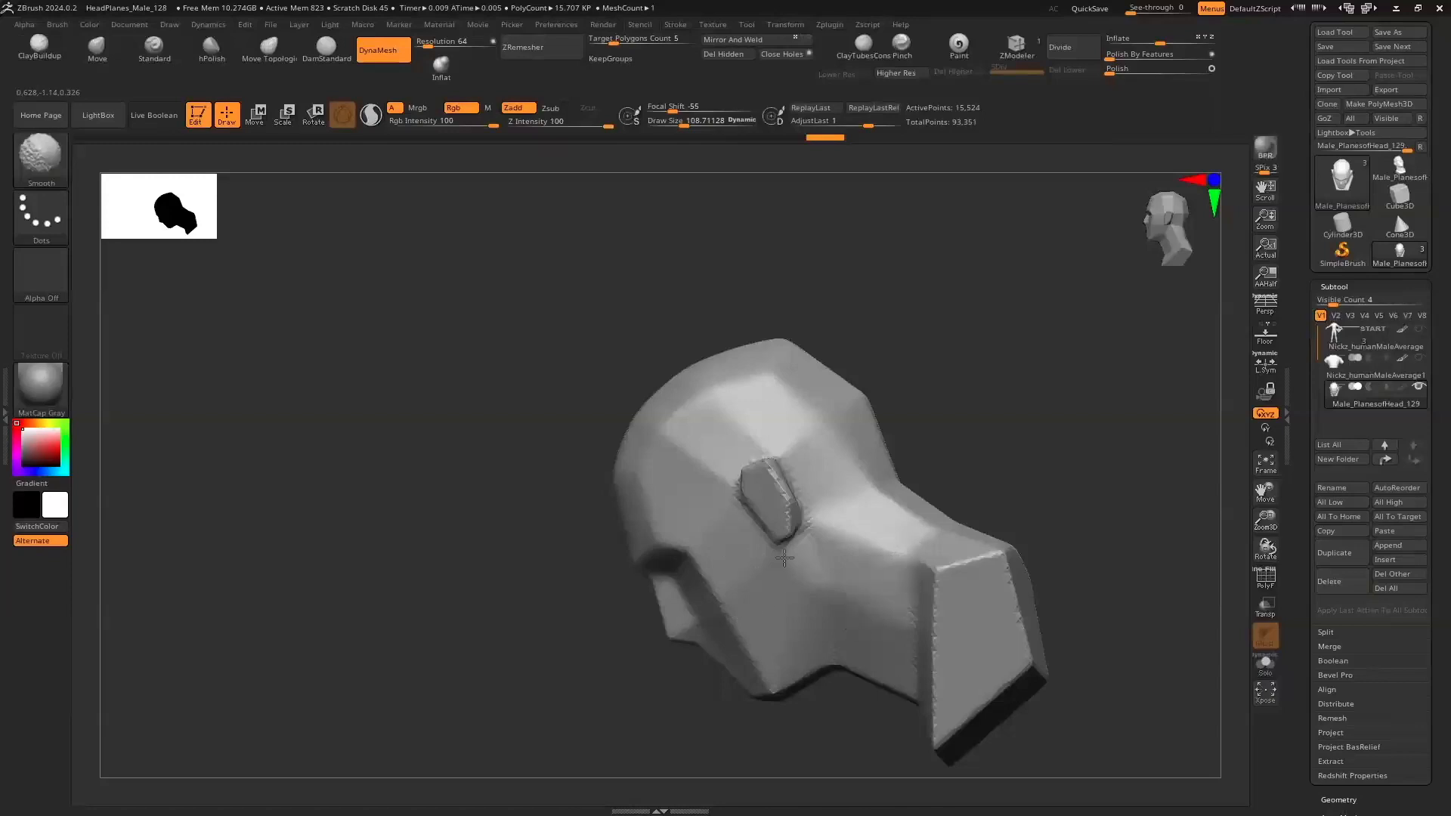
pyautogui.keyDown('shift'); pyautogui.moveTo(775, 478); pyautogui.dragTo(770, 474); pyautogui.keyUp('shift')
pyautogui.moveTo(771, 474)
pyautogui.mouseDown(button='right')
pyautogui.moveTo(508, 725)
pyautogui.moveTo(544, 593)
pyautogui.moveTo(893, 322)
pyautogui.mouseUp(button='right')
pyautogui.moveTo(1173, 226)
pyautogui.mouseDown()
pyautogui.moveTo(1171, 245)
pyautogui.moveTo(1160, 231)
pyautogui.mouseUp()
pyautogui.moveTo(689, 455)
pyautogui.keyDown('alt'); pyautogui.mouseDown()
pyautogui.moveTo(683, 489)
pyautogui.moveTo(703, 501)
pyautogui.moveTo(689, 484)
pyautogui.moveTo(700, 472)
pyautogui.mouseUp(); pyautogui.keyUp('alt')
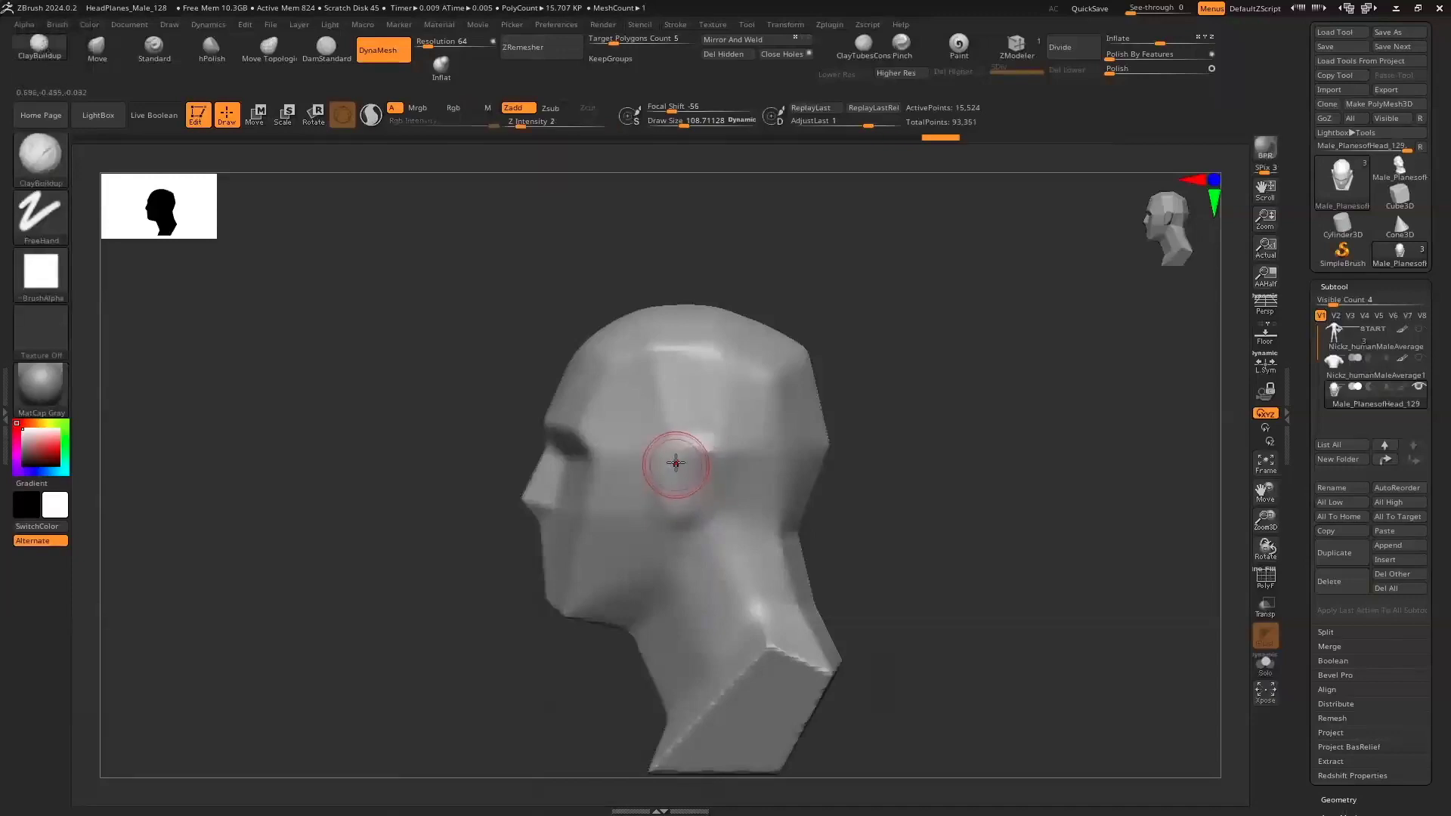
pyautogui.keyDown('alt'); pyautogui.moveTo(674, 464); pyautogui.dragTo(689, 479); pyautogui.keyUp('alt')
pyautogui.keyDown('ctrl'); pyautogui.moveTo(278, 564); pyautogui.dragTo(470, 594); pyautogui.keyUp('ctrl')
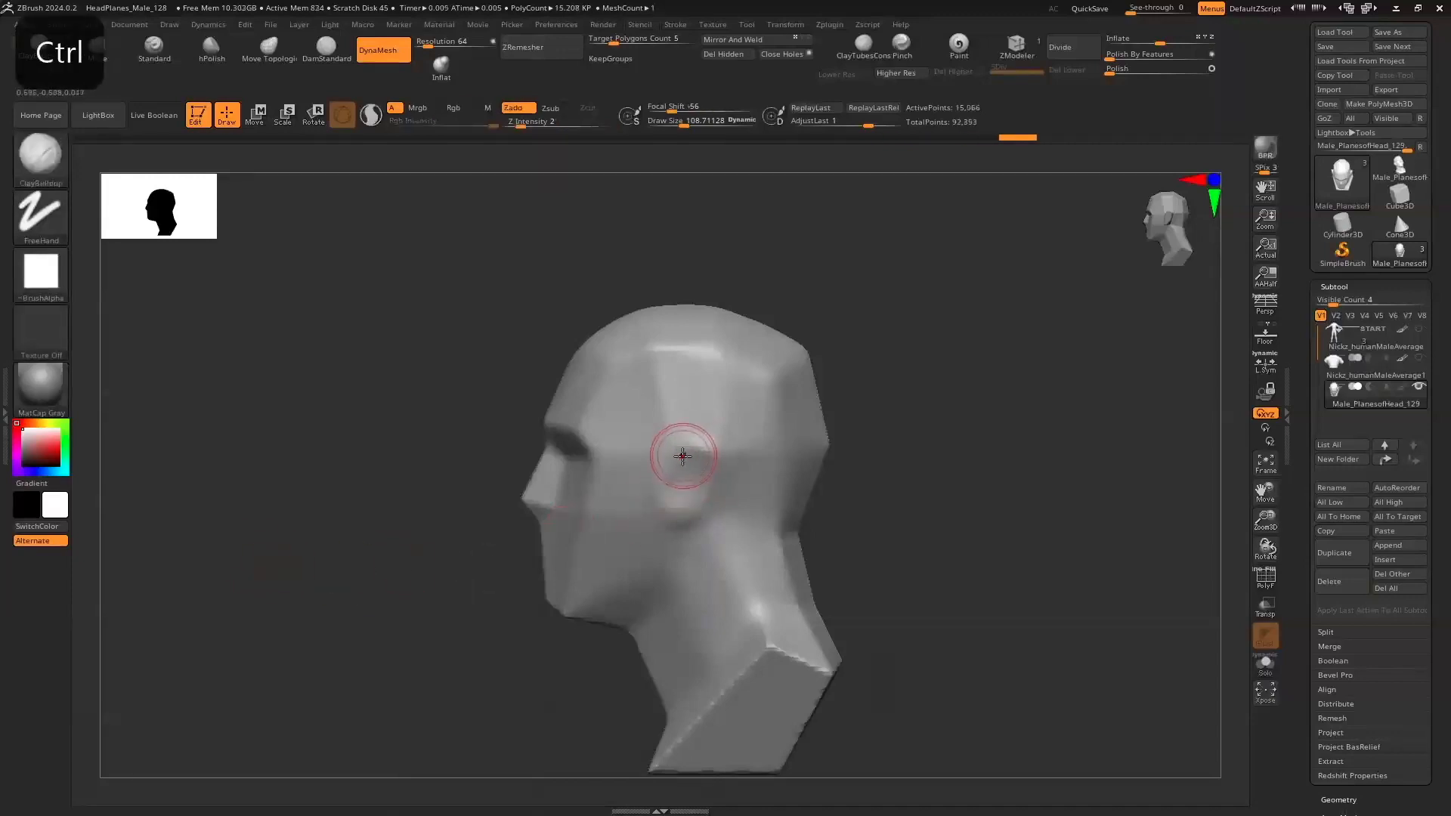
pyautogui.press('shift')
pyautogui.keyDown('shift'); pyautogui.moveTo(730, 343); pyautogui.dragTo(676, 333); pyautogui.keyUp('shift')
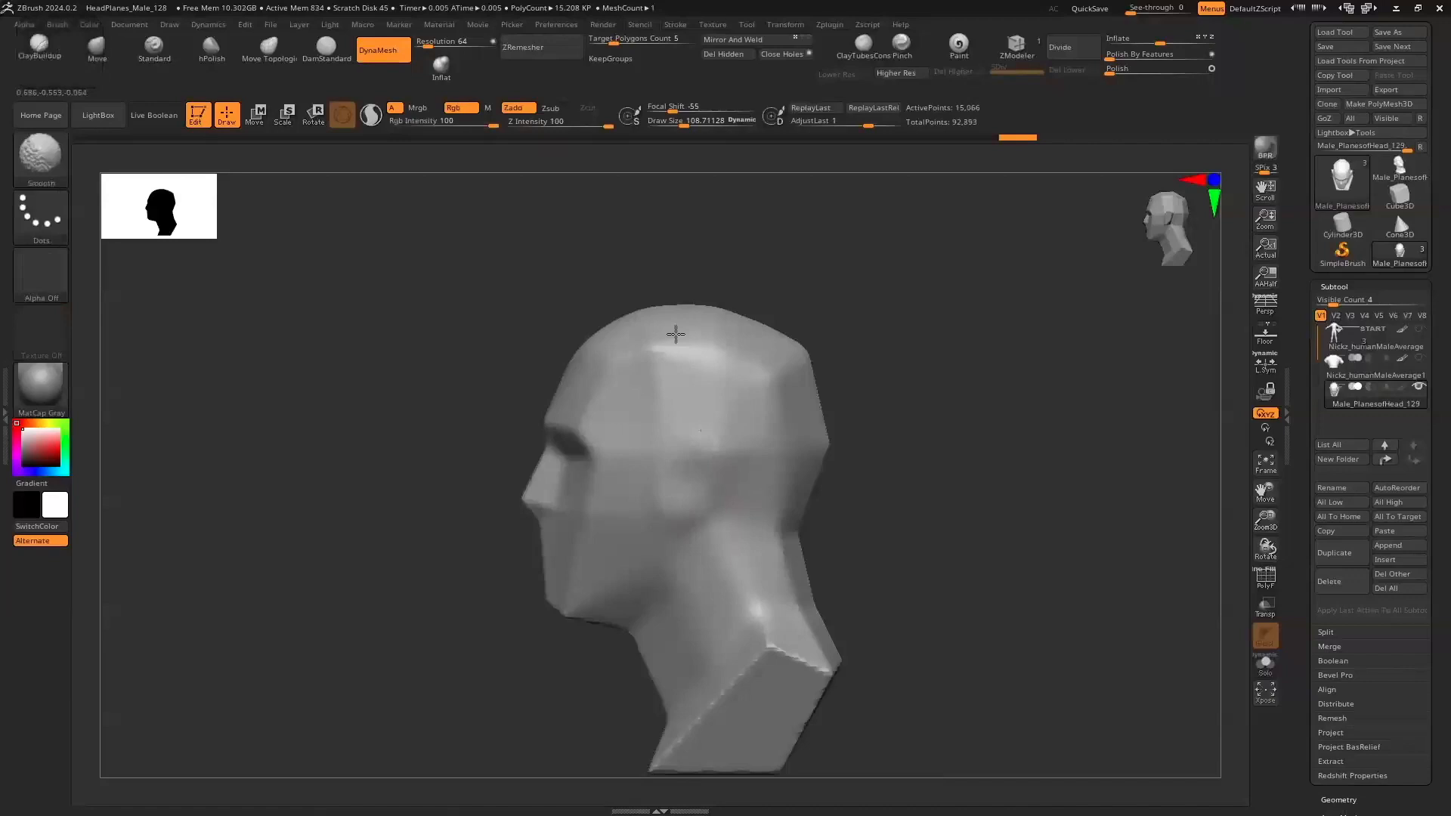
# Carve down the plane edges on the back of the skull and neck with ClayBuildup and smooth them
pyautogui.moveTo(498, 363); pyautogui.dragTo(362, 348)
pyautogui.moveTo(810, 360)
pyautogui.keyDown('alt'); pyautogui.mouseDown()
pyautogui.moveTo(794, 372)
pyautogui.moveTo(835, 452)
pyautogui.mouseUp(); pyautogui.keyUp('alt')
pyautogui.keyDown('alt'); pyautogui.moveTo(831, 565); pyautogui.dragTo(841, 648); pyautogui.keyUp('alt')
pyautogui.keyDown('alt'); pyautogui.moveTo(770, 387); pyautogui.dragTo(788, 645); pyautogui.keyUp('alt')
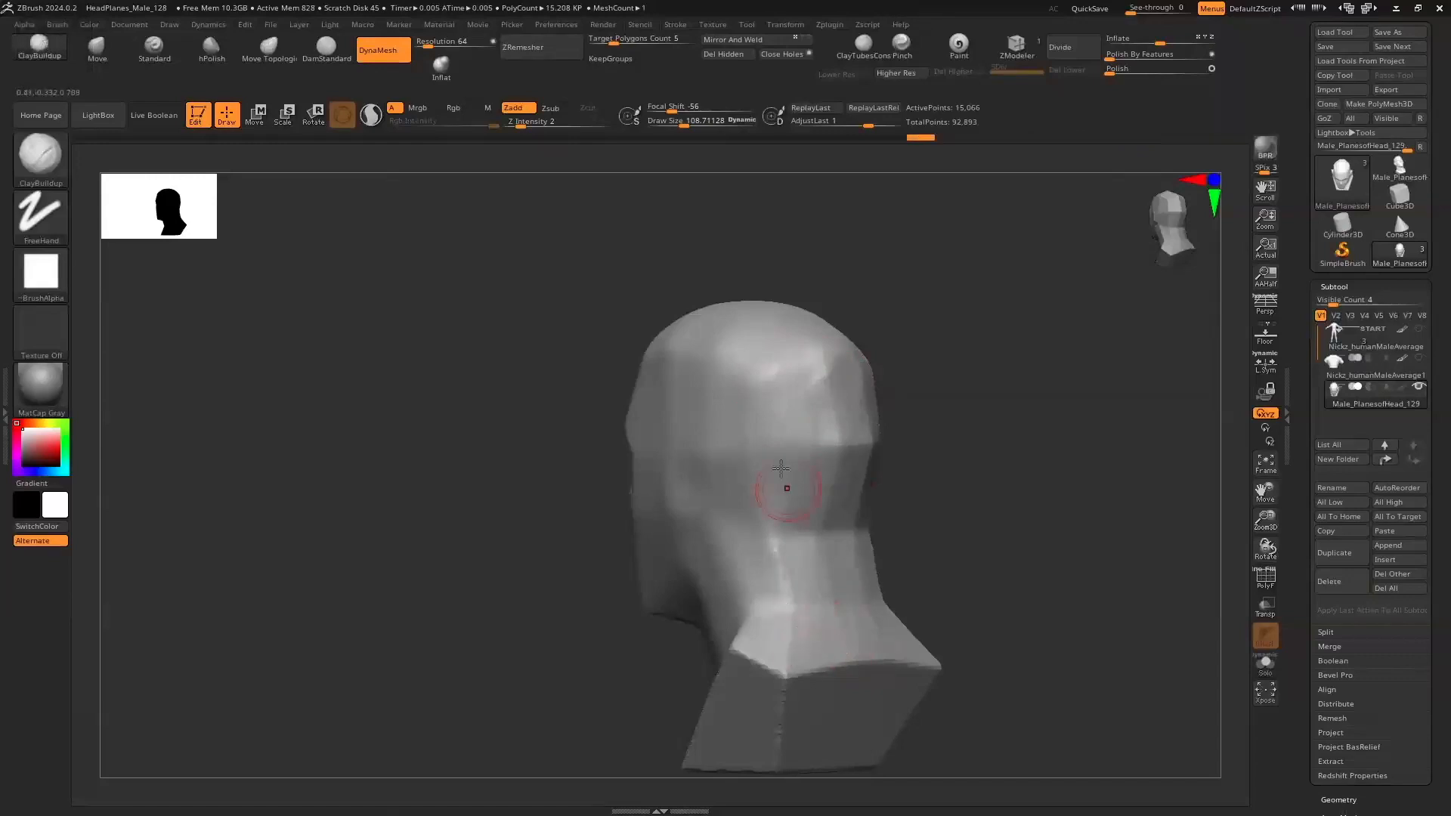
pyautogui.press('shift')
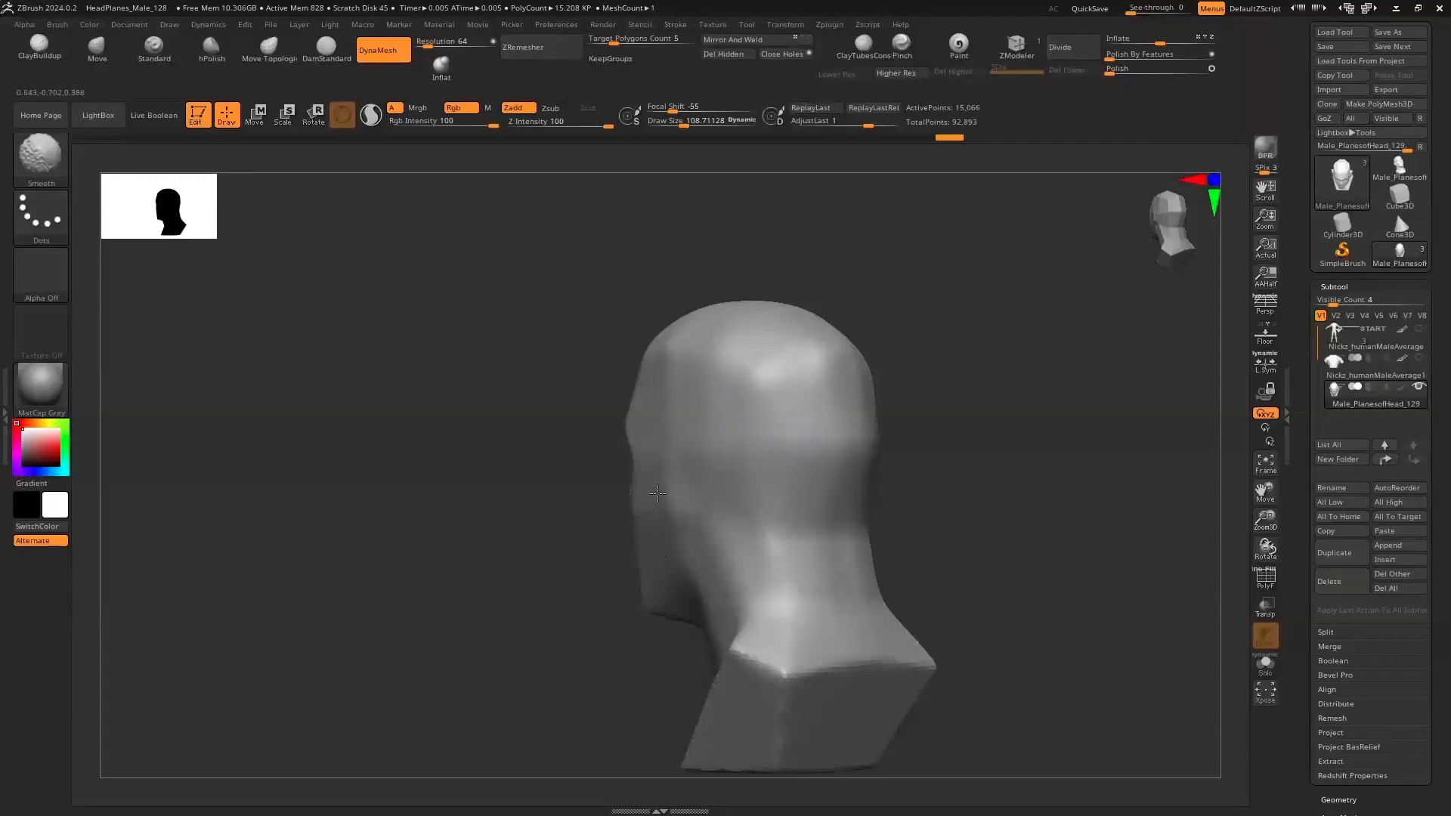
# Set the draw size to about 281 and smooth the back and side of the skull with broad strokes
pyautogui.press('s')
pyautogui.moveTo(507, 566); pyautogui.dragTo(526, 566)
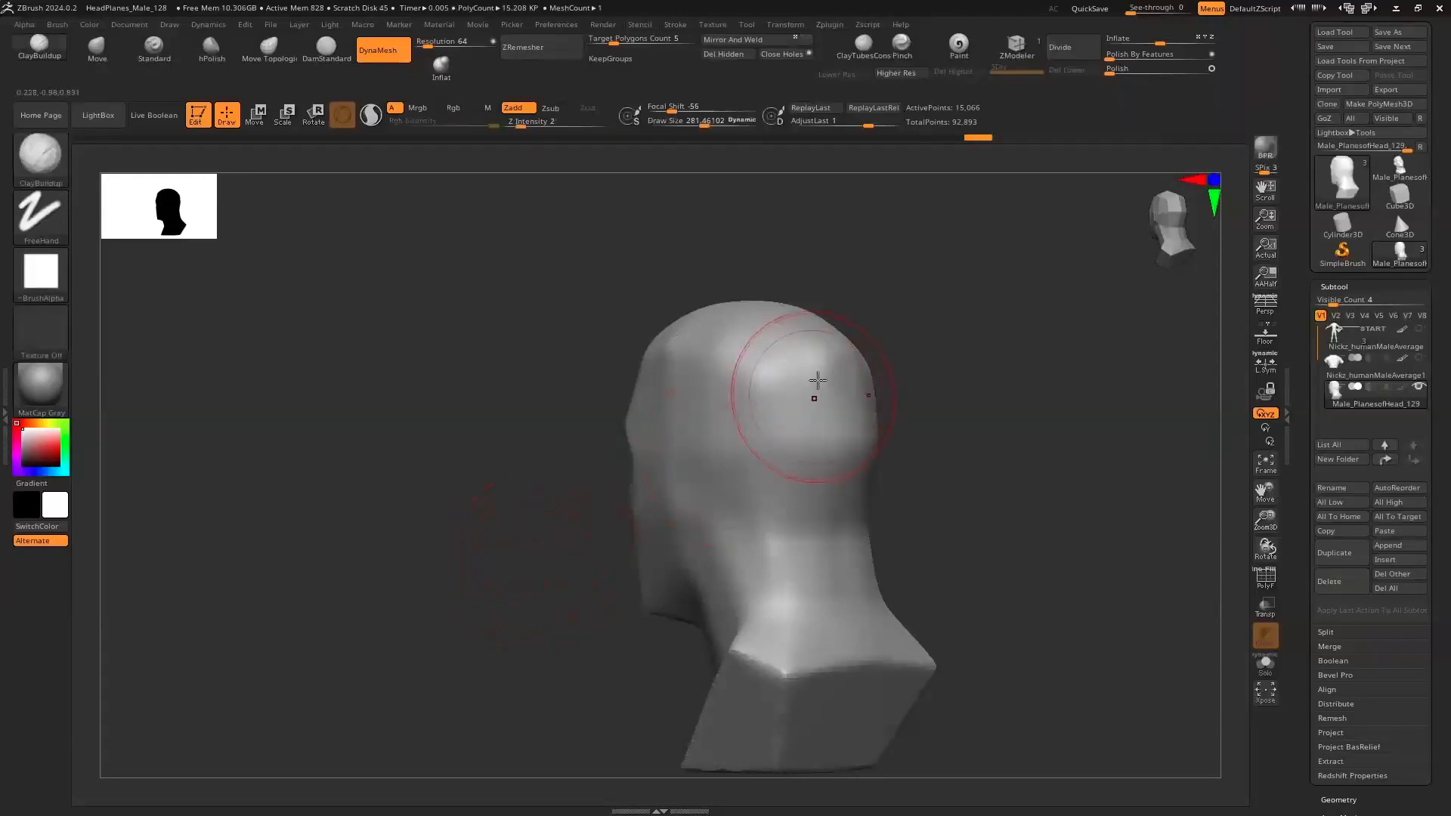
pyautogui.keyDown('shift'); pyautogui.moveTo(810, 380); pyautogui.dragTo(763, 496); pyautogui.keyUp('shift')
pyautogui.keyDown('shift'); pyautogui.moveTo(665, 385); pyautogui.dragTo(714, 416); pyautogui.keyUp('shift')
pyautogui.moveTo(423, 453); pyautogui.dragTo(547, 440)
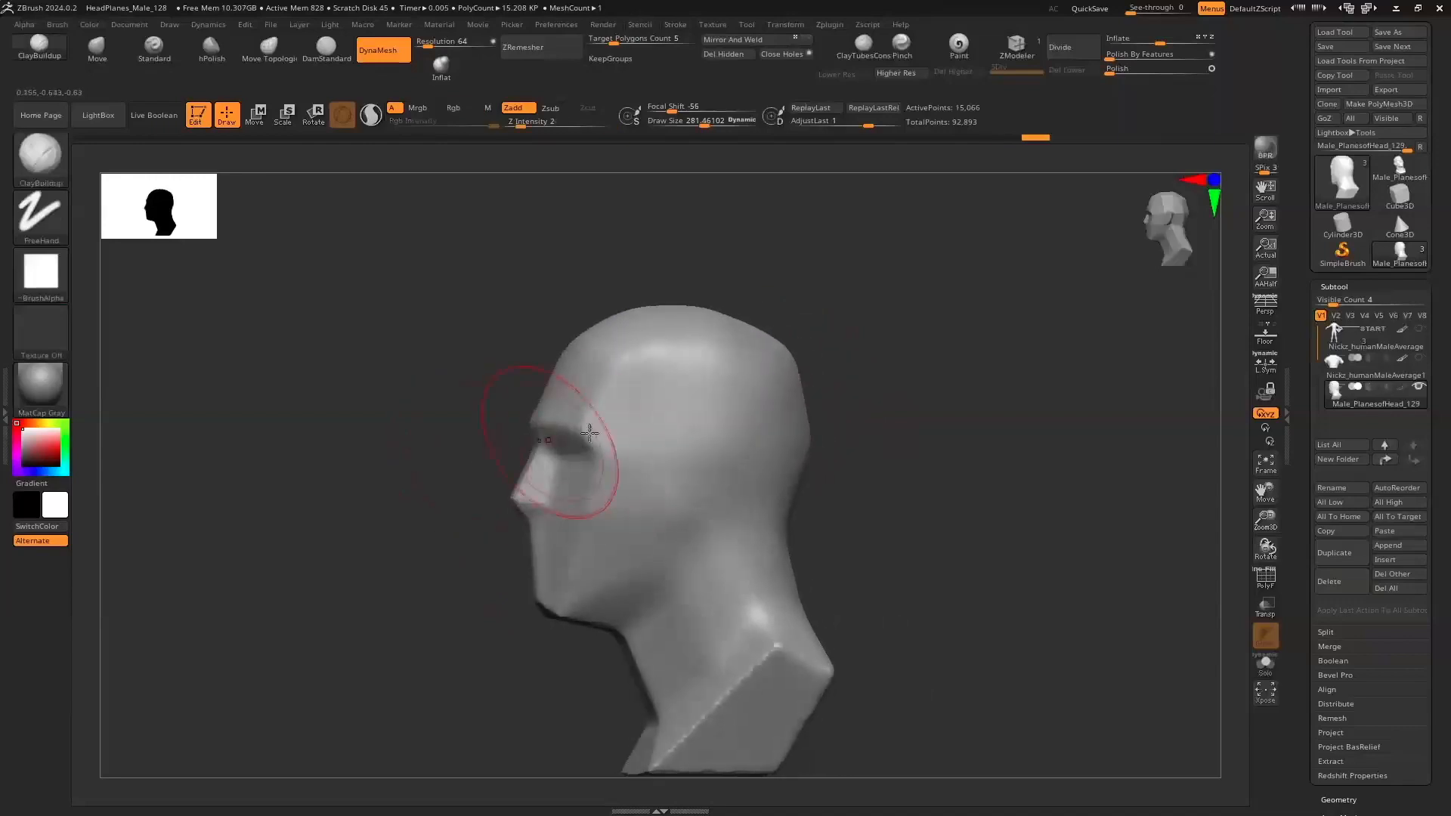
# Set the draw size to about 135 and soften the edges along the temple and under the jaw
pyautogui.press('s')
pyautogui.moveTo(396, 496); pyautogui.dragTo(382, 497)
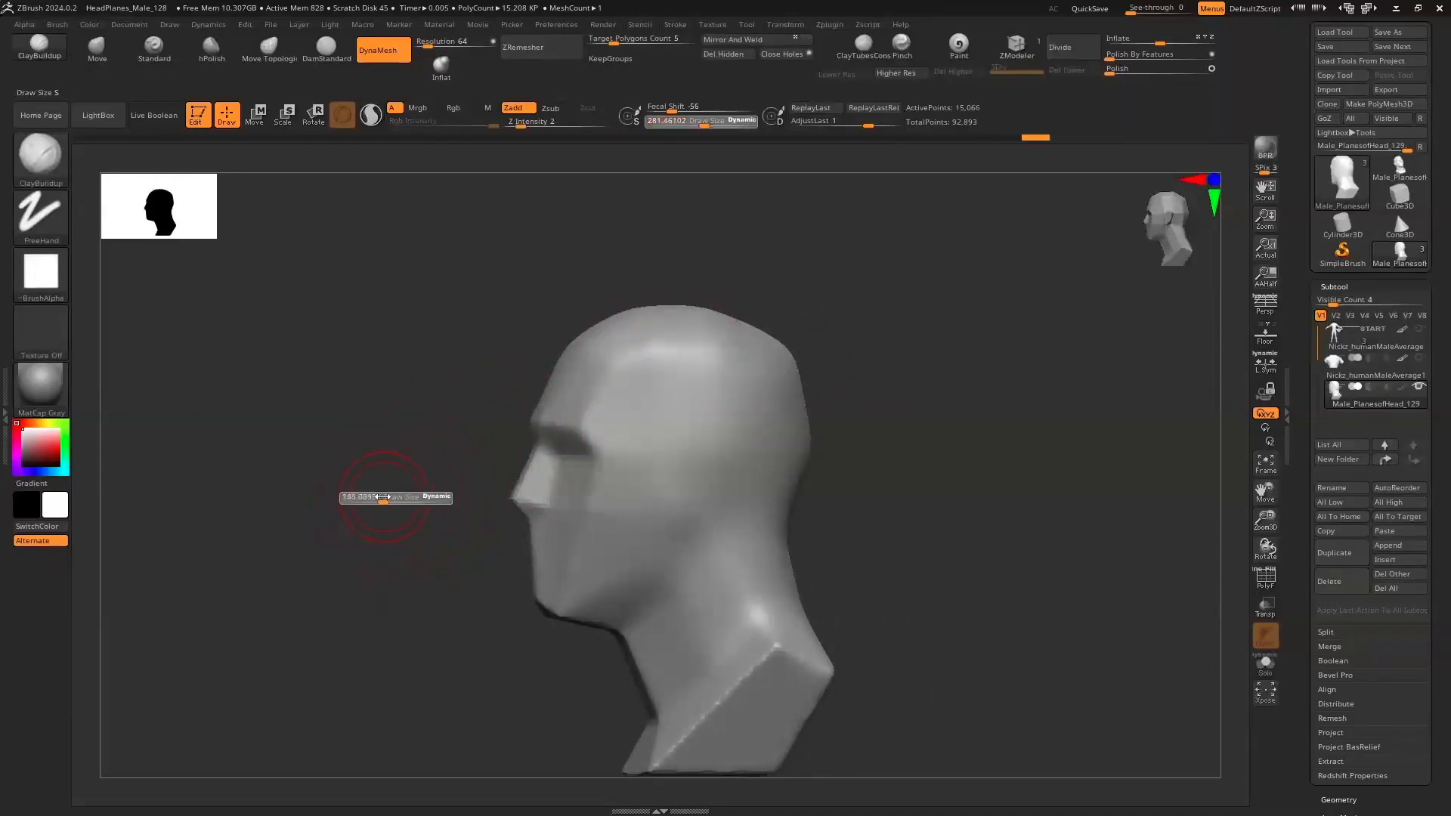
pyautogui.moveTo(671, 346); pyautogui.dragTo(605, 411)
pyautogui.moveTo(434, 455)
pyautogui.mouseDown()
pyautogui.moveTo(567, 521)
pyautogui.moveTo(572, 566)
pyautogui.moveTo(518, 595)
pyautogui.moveTo(567, 597)
pyautogui.moveTo(561, 606)
pyautogui.mouseUp()
pyautogui.moveTo(584, 662)
pyautogui.keyDown('shift'); pyautogui.mouseDown()
pyautogui.moveTo(604, 710)
pyautogui.moveTo(565, 623)
pyautogui.moveTo(503, 605)
pyautogui.mouseUp(); pyautogui.keyUp('shift')
# Smooth the plane edges on the cheek and around the mouth and chin, undoing the last stroke
pyautogui.moveTo(658, 556); pyautogui.dragTo(620, 559)
pyautogui.moveTo(620, 559); pyautogui.dragTo(564, 583, button='right')
pyautogui.keyDown('shift'); pyautogui.moveTo(658, 554); pyautogui.dragTo(615, 579); pyautogui.keyUp('shift')
pyautogui.moveTo(567, 574); pyautogui.dragTo(484, 559, button='right')
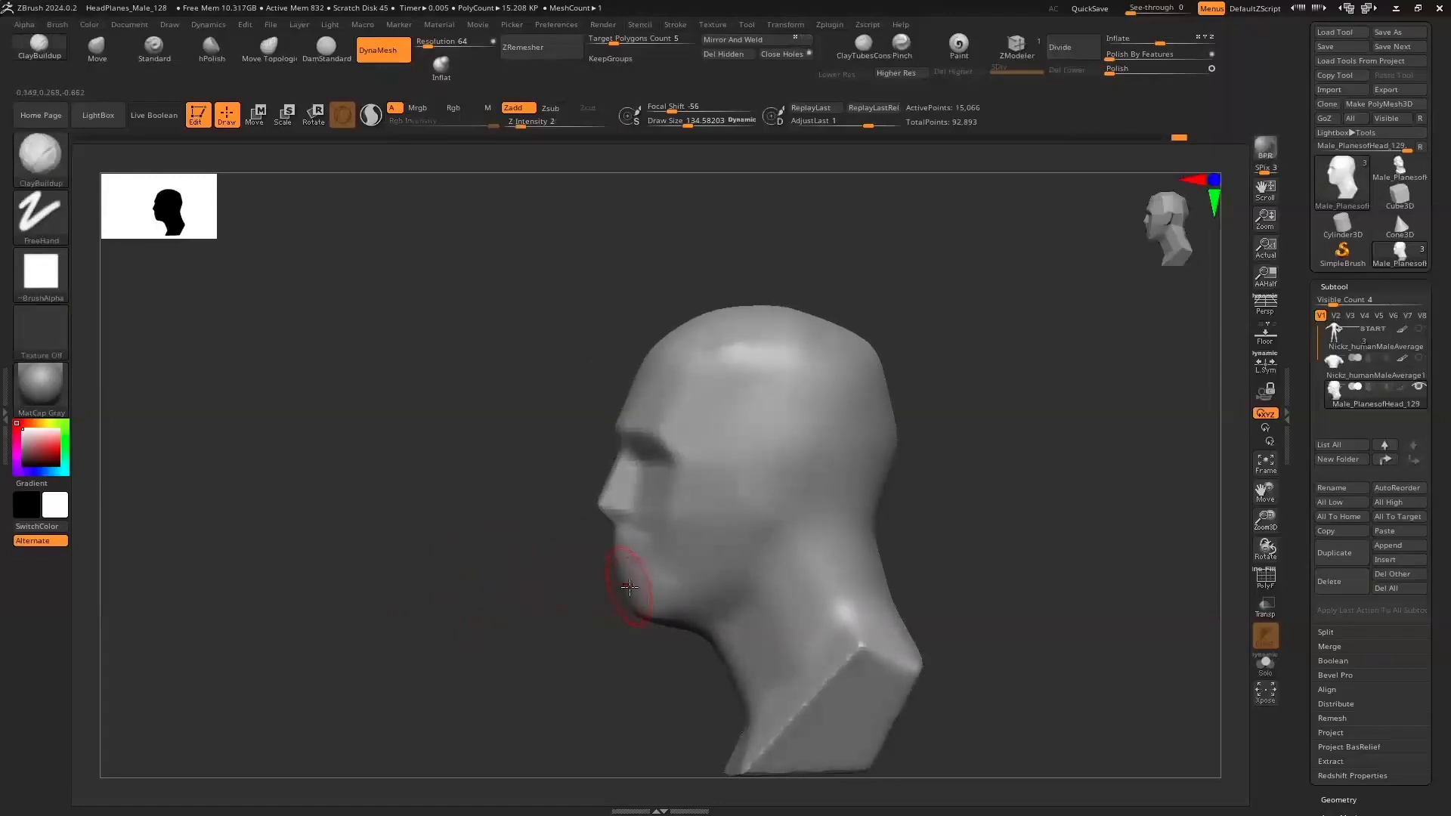
pyautogui.hotkey('ctrl', 'z')
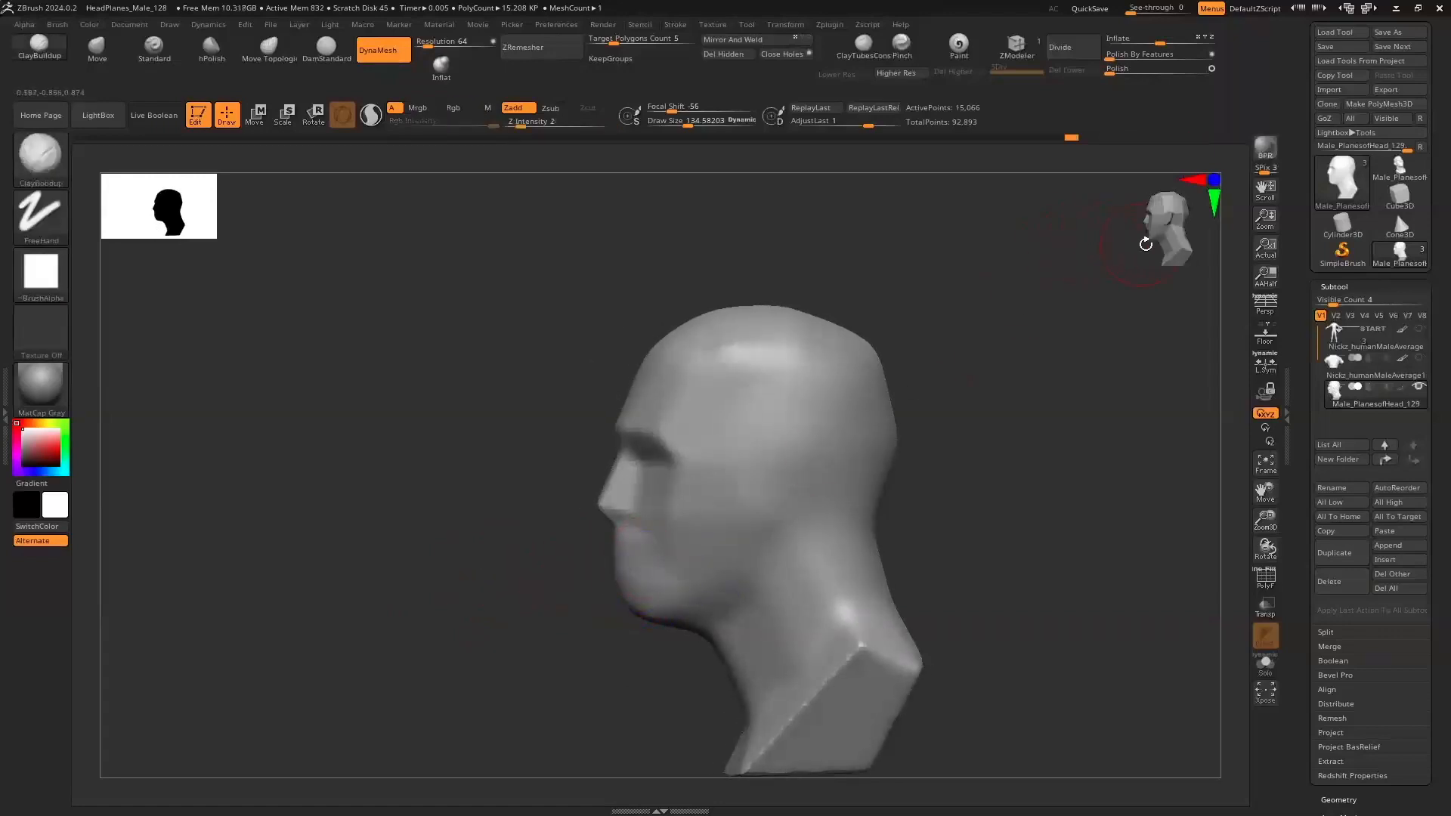
pyautogui.moveTo(1146, 242); pyautogui.dragTo(1137, 237)
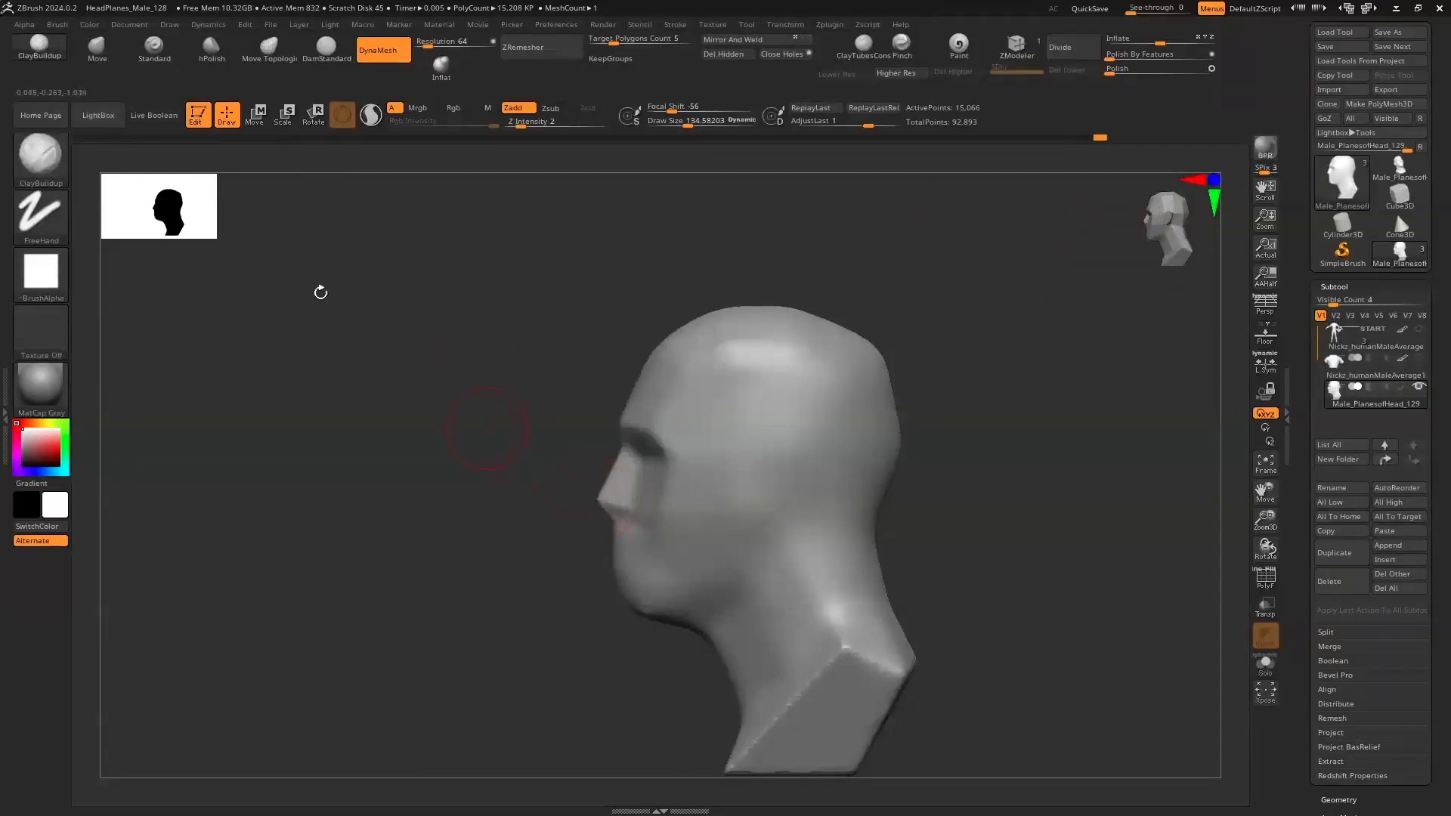
# Reshape the nose with the Move brush and round off its hard bridge edges, checking the side and front views
pyautogui.click(98, 45)
pyautogui.moveTo(600, 501)
pyautogui.mouseDown()
pyautogui.moveTo(589, 508)
pyautogui.moveTo(1080, 280)
pyautogui.mouseUp()
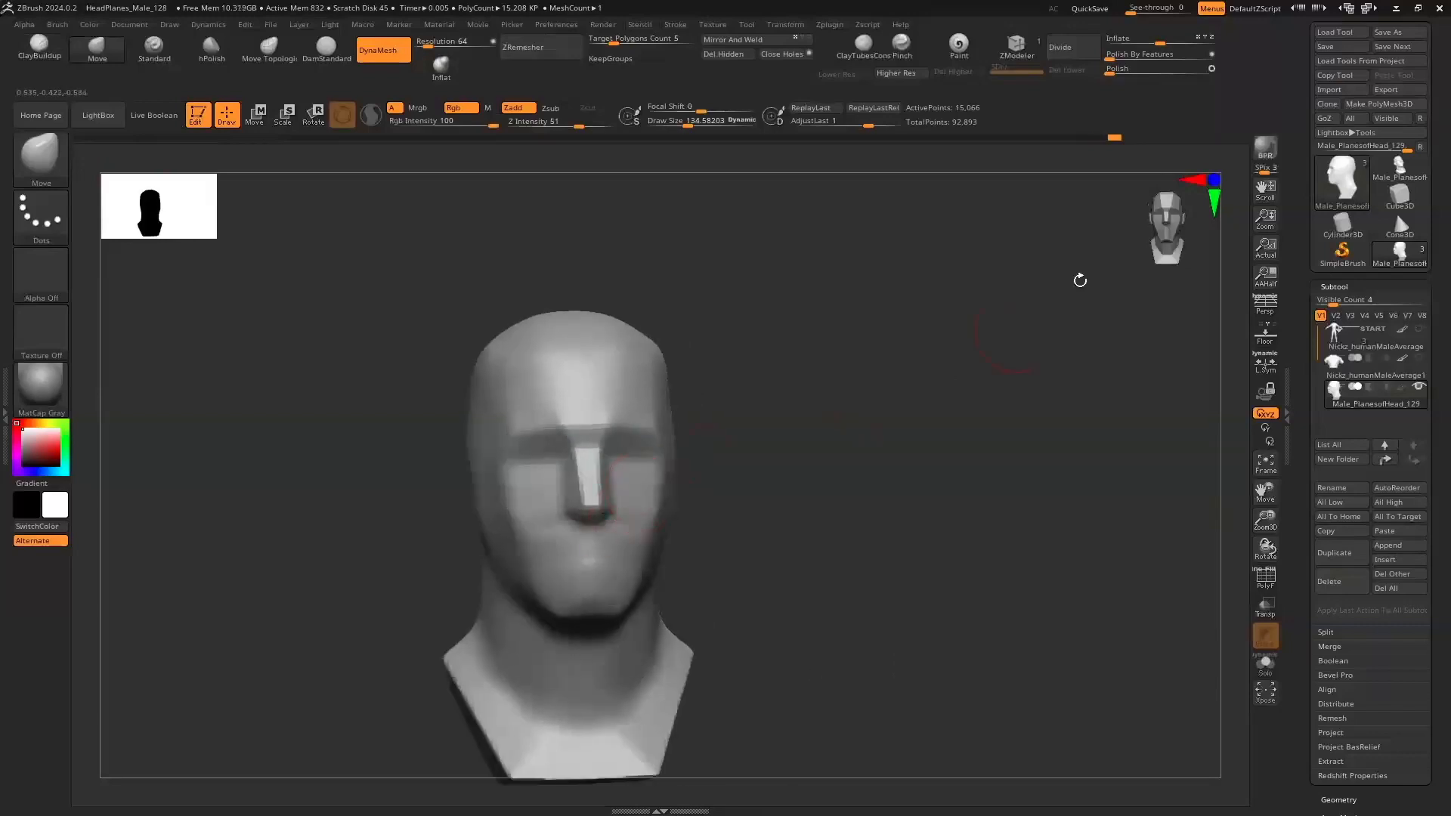
pyautogui.moveTo(602, 479); pyautogui.dragTo(591, 491)
pyautogui.moveTo(718, 489); pyautogui.dragTo(691, 483)
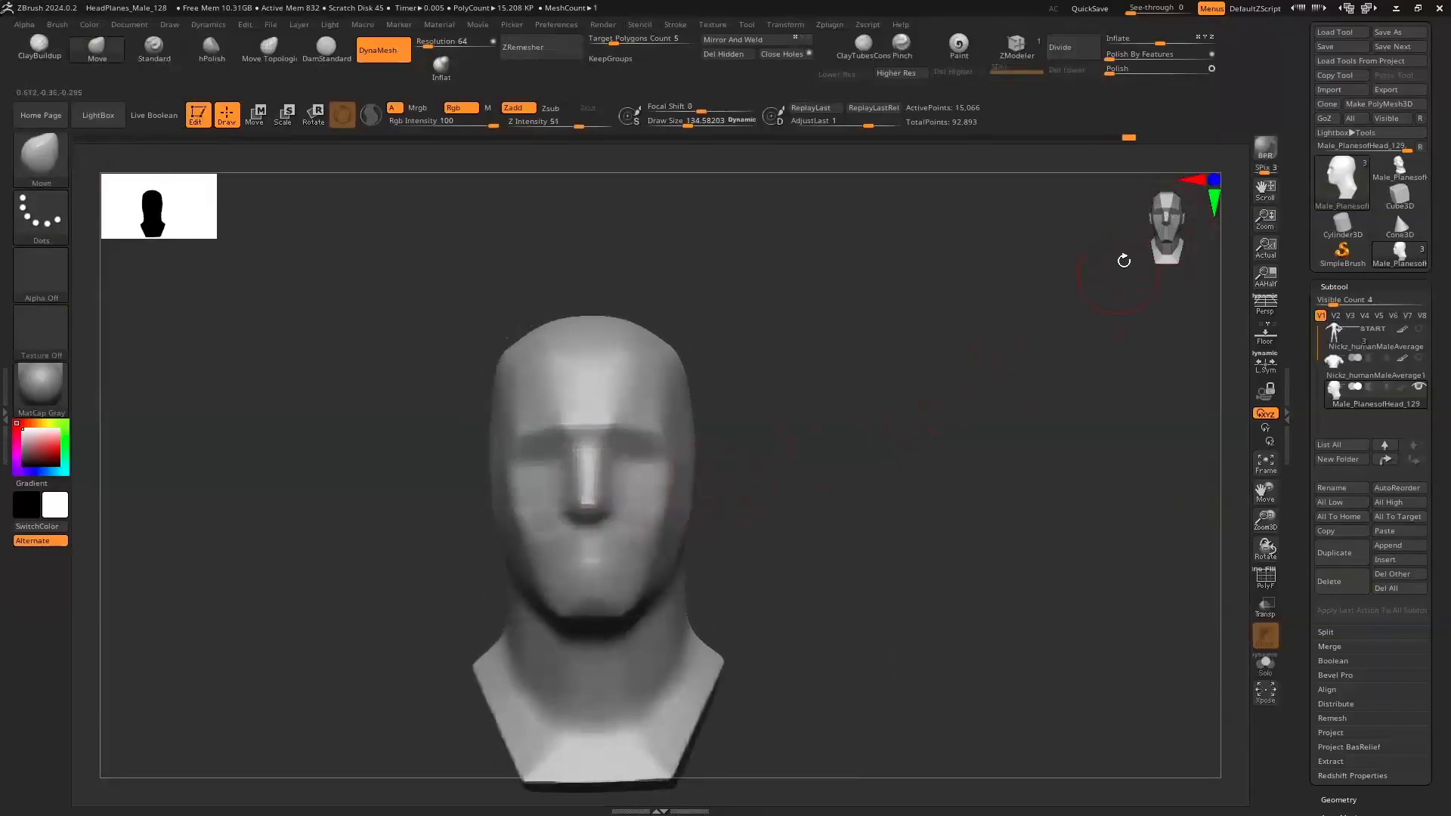
pyautogui.click(1160, 236)
pyautogui.click(1161, 240)
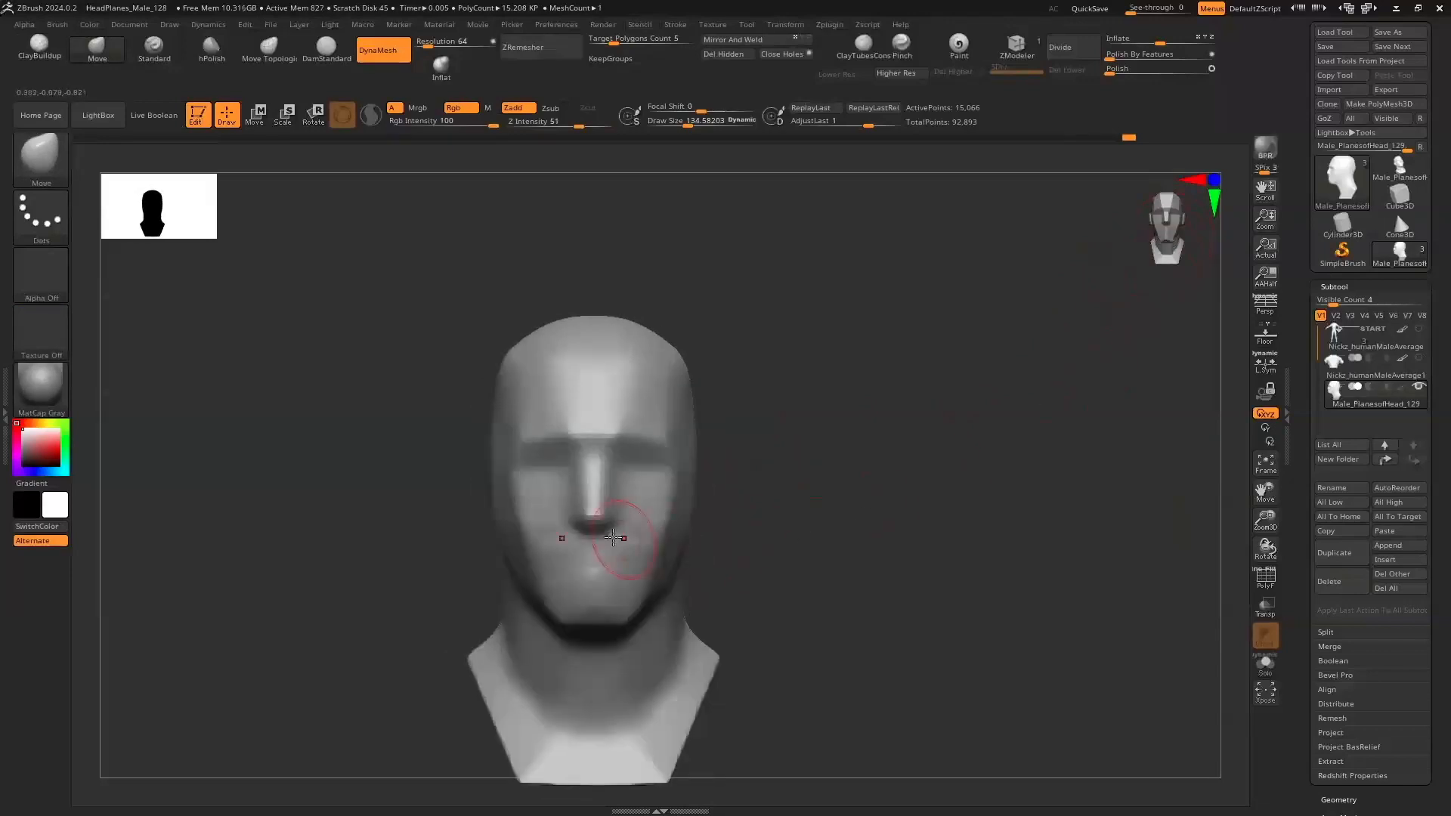
# Adjust the nose with the Move brush and build up its wings with ClayBuildup at draw size about 77, undoing the last smoothing stroke
pyautogui.moveTo(612, 519); pyautogui.dragTo(618, 518)
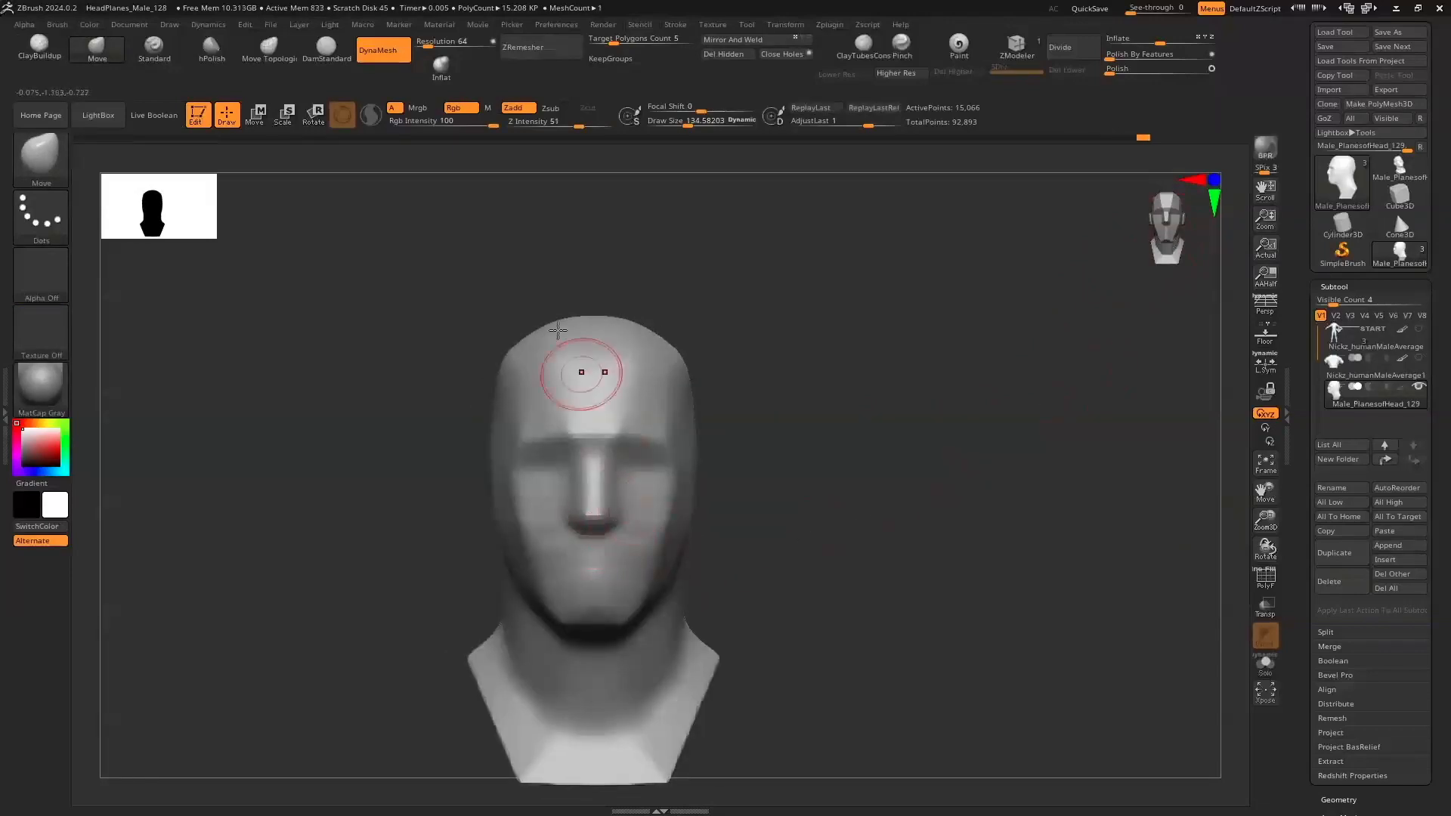
pyautogui.press('ctrl')
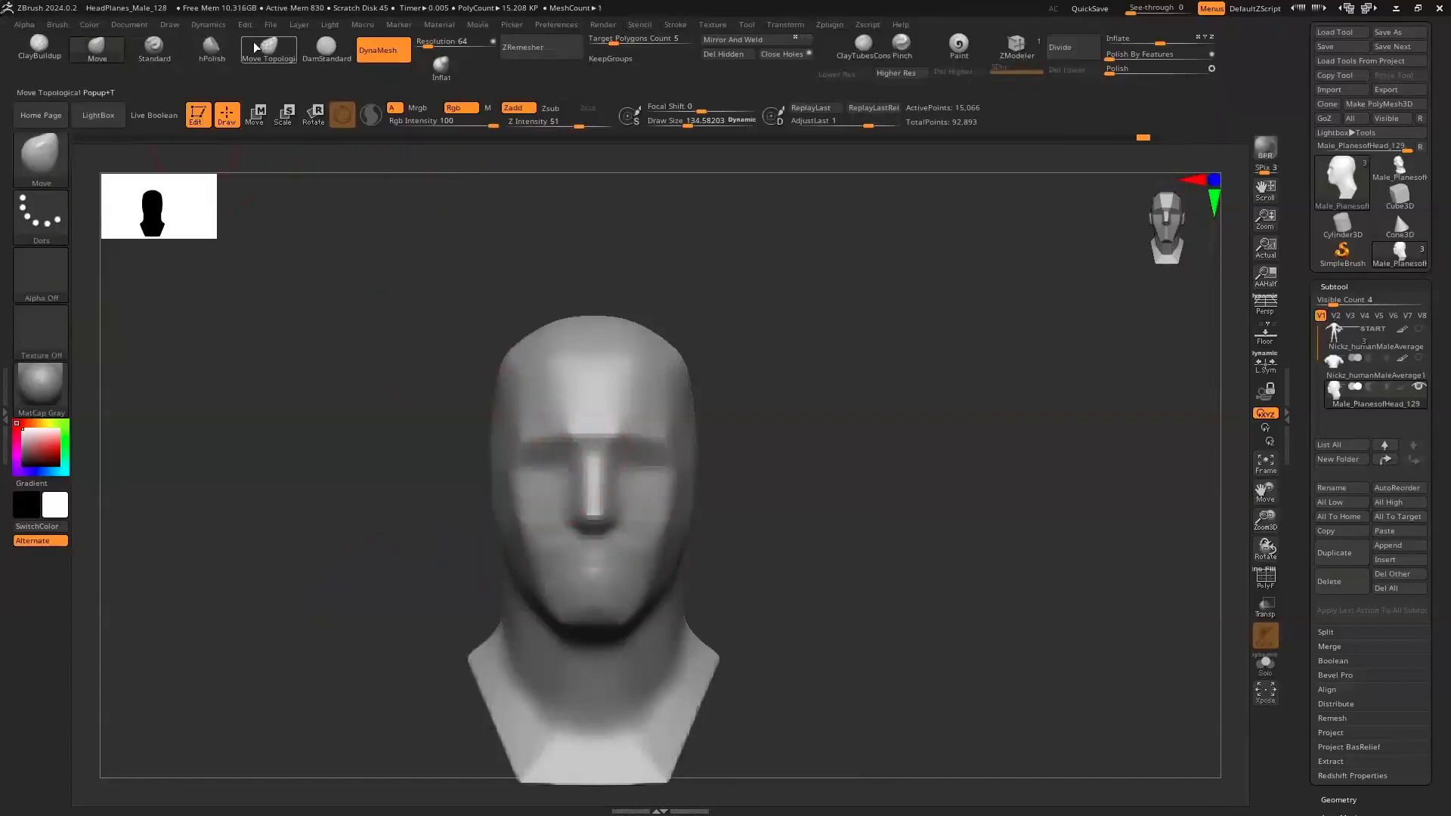
pyautogui.click(38, 46)
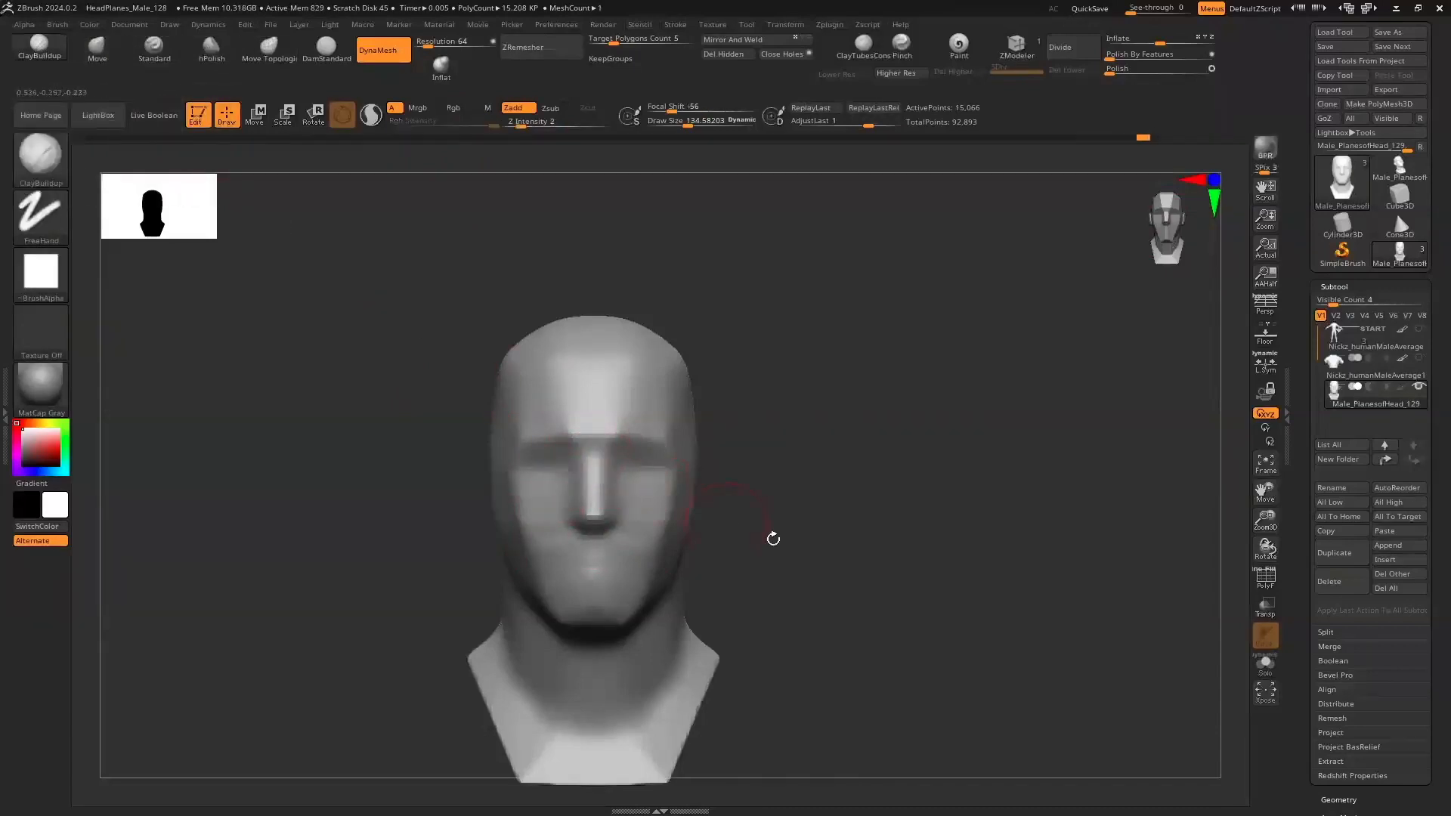
pyautogui.moveTo(869, 525)
pyautogui.keyDown('alt'); pyautogui.mouseDown()
pyautogui.moveTo(876, 566)
pyautogui.moveTo(897, 576)
pyautogui.mouseUp(); pyautogui.keyUp('alt')
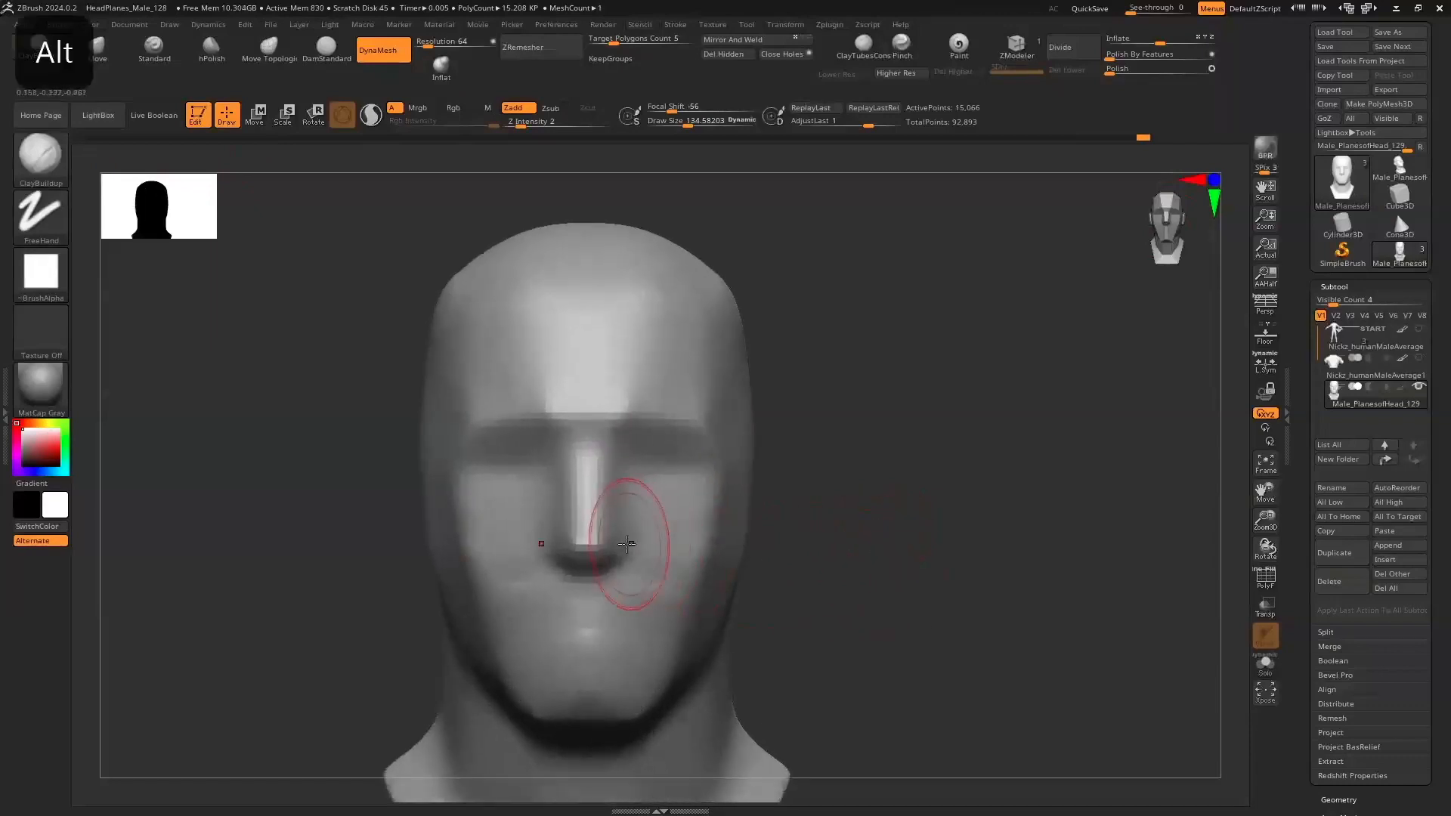
pyautogui.press('s')
pyautogui.moveTo(618, 533); pyautogui.dragTo(610, 533)
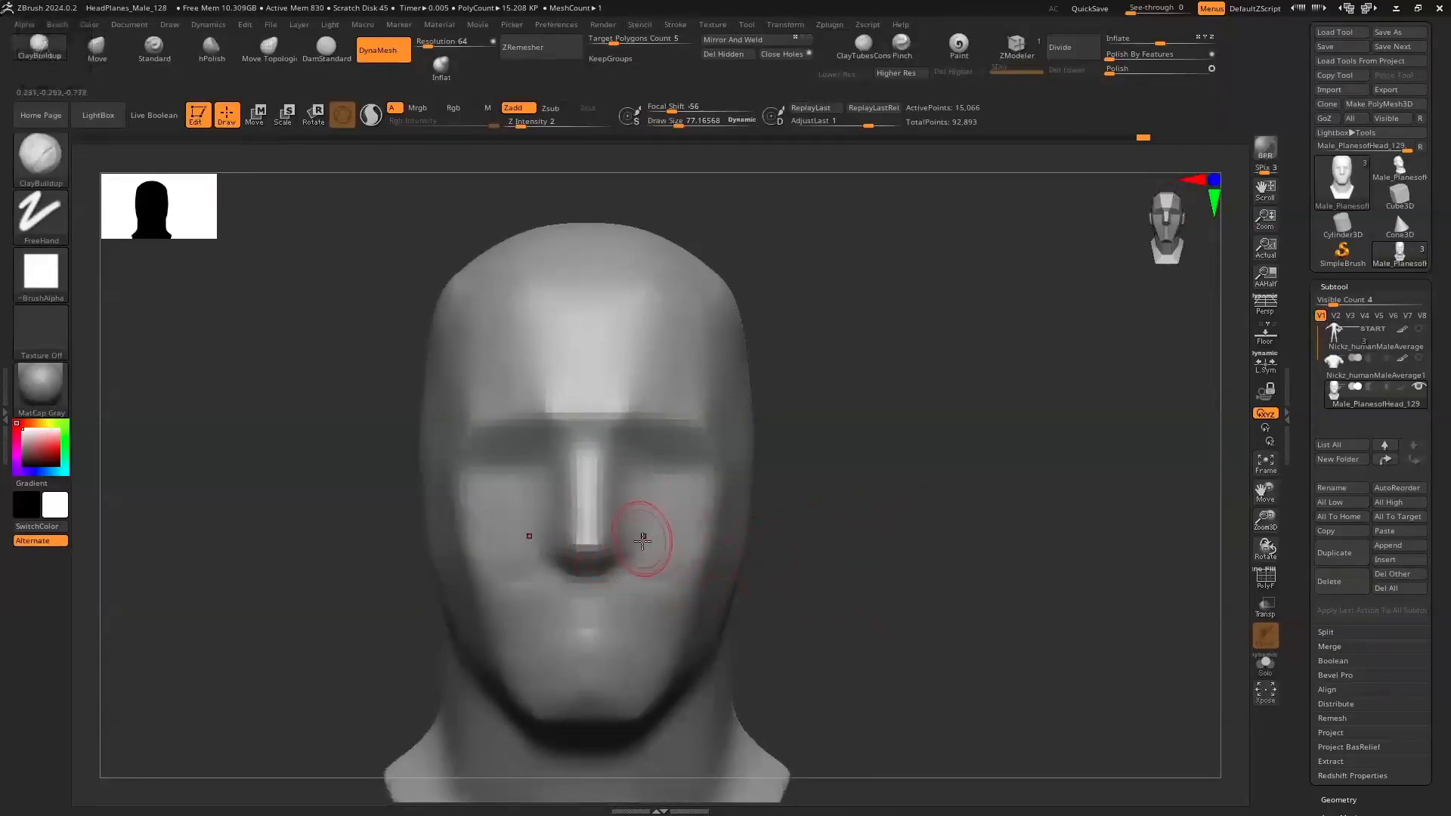
pyautogui.moveTo(813, 631)
pyautogui.mouseDown()
pyautogui.moveTo(799, 570)
pyautogui.moveTo(722, 523)
pyautogui.mouseUp()
pyautogui.moveTo(632, 547); pyautogui.dragTo(571, 532)
pyautogui.moveTo(479, 577); pyautogui.dragTo(559, 665)
pyautogui.keyDown('shift'); pyautogui.moveTo(608, 493); pyautogui.dragTo(605, 489); pyautogui.keyUp('shift')
pyautogui.hotkey('ctrl', 'z')
# Carve the mouth line and form the lips with the DamStandard brush at a draw size of about 69
pyautogui.moveTo(936, 664)
pyautogui.mouseDown()
pyautogui.moveTo(915, 664)
pyautogui.moveTo(968, 550)
pyautogui.mouseUp()
pyautogui.click(1175, 204)
pyautogui.click(1171, 219)
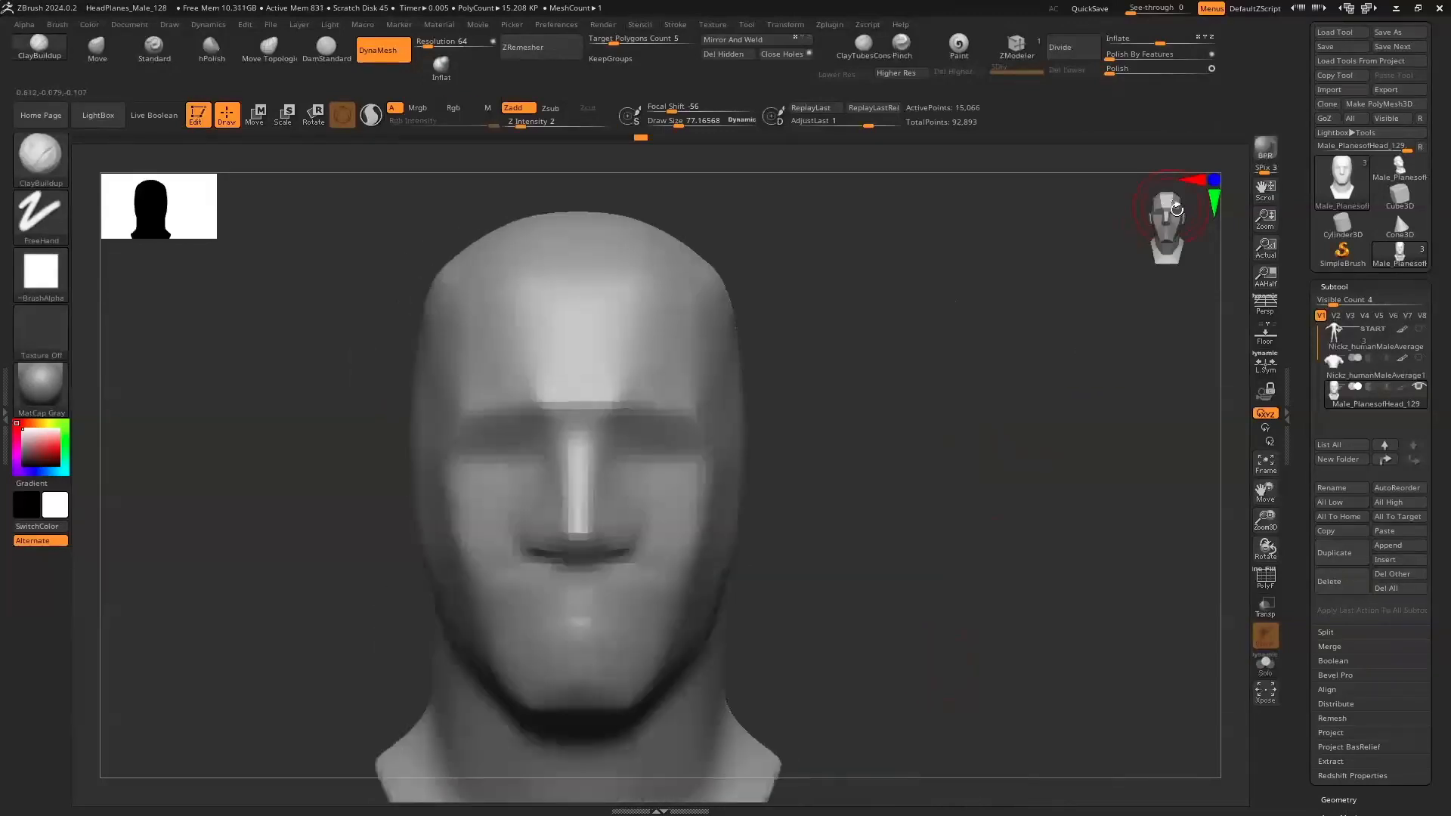
pyautogui.moveTo(1265, 519); pyautogui.dragTo(1263, 495)
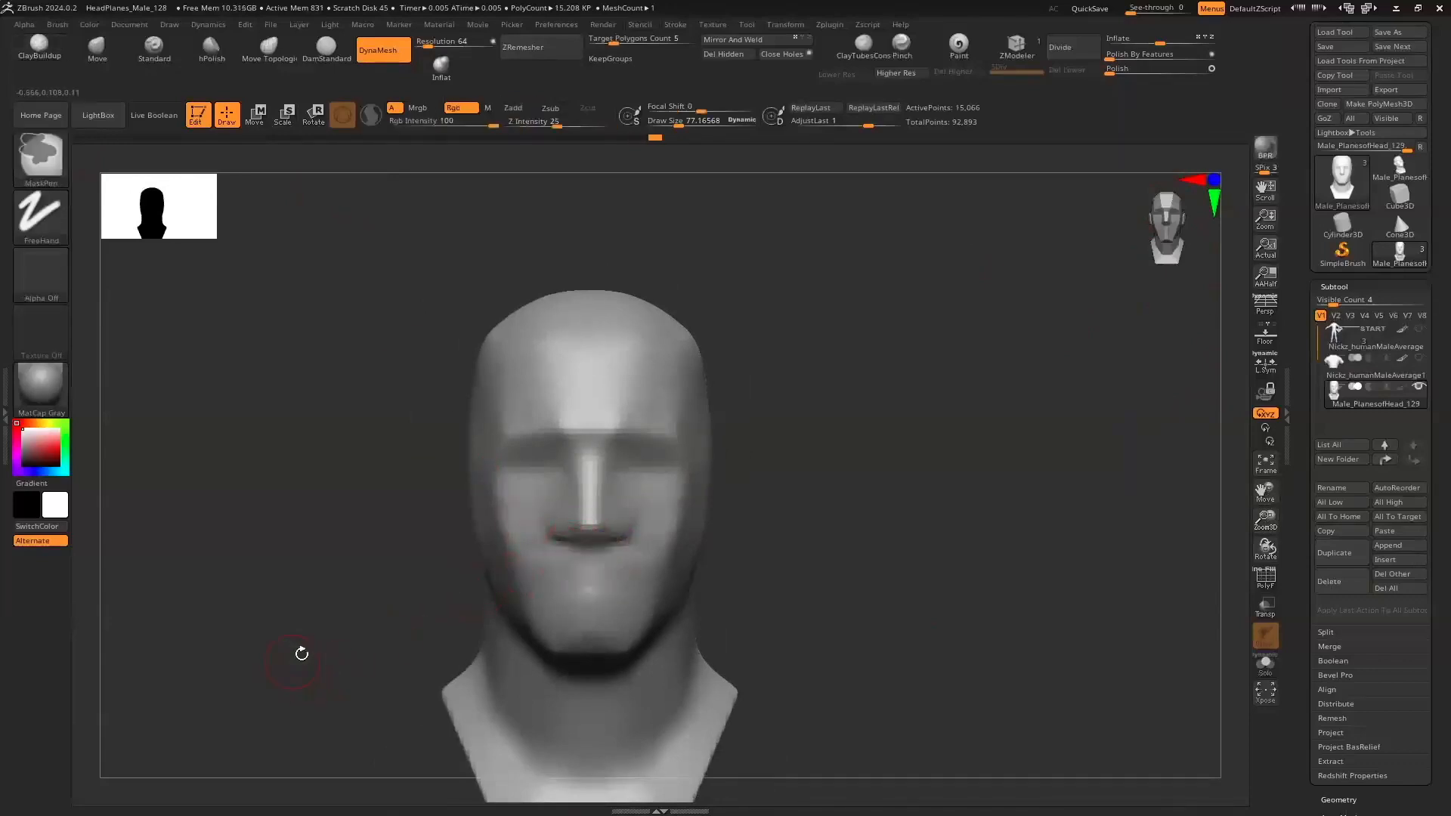
pyautogui.press('s')
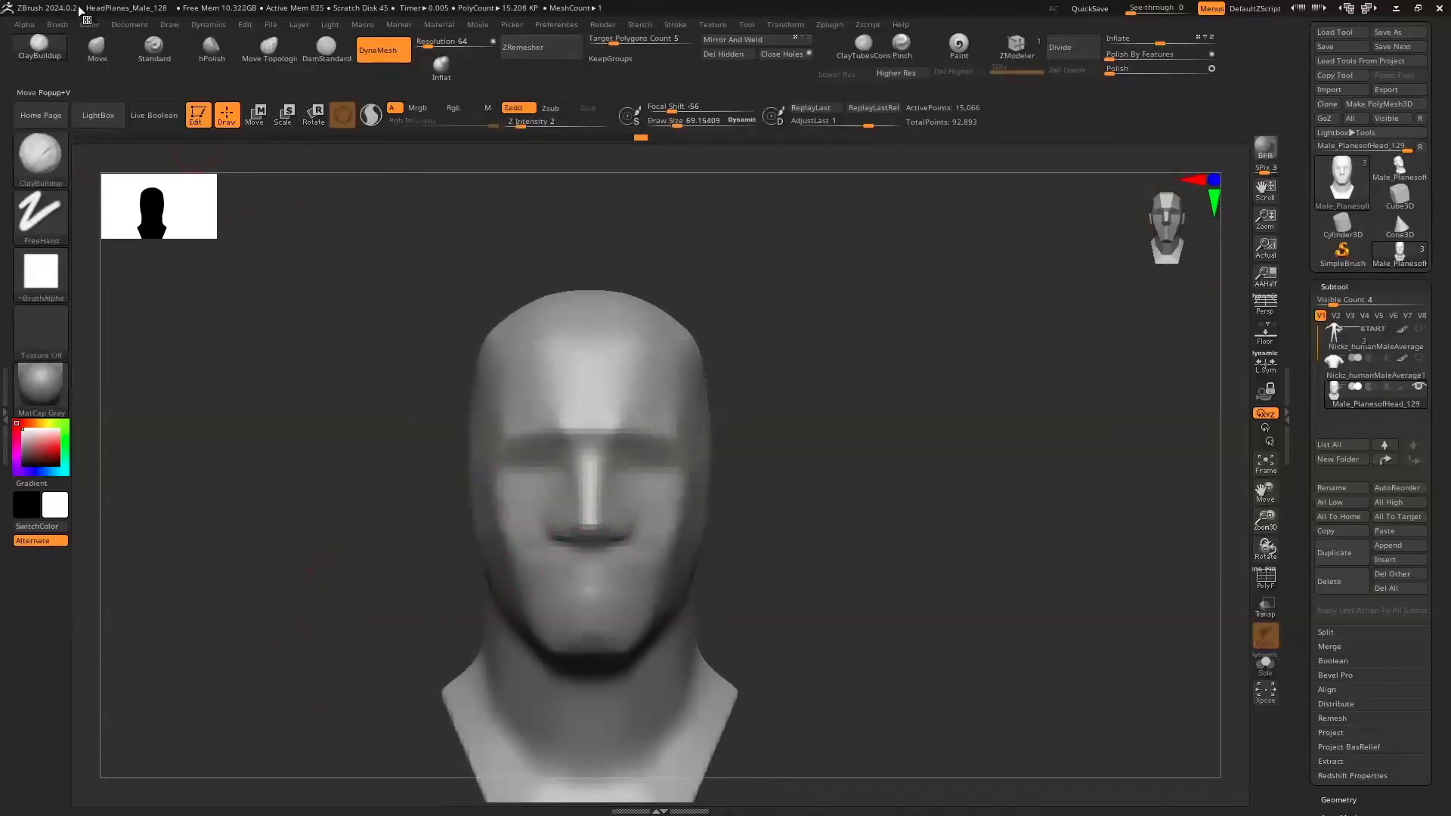
pyautogui.click(326, 47)
pyautogui.moveTo(549, 588)
pyautogui.mouseDown()
pyautogui.moveTo(592, 591)
pyautogui.moveTo(591, 566)
pyautogui.moveTo(568, 595)
pyautogui.mouseUp()
pyautogui.moveTo(473, 608); pyautogui.dragTo(355, 608)
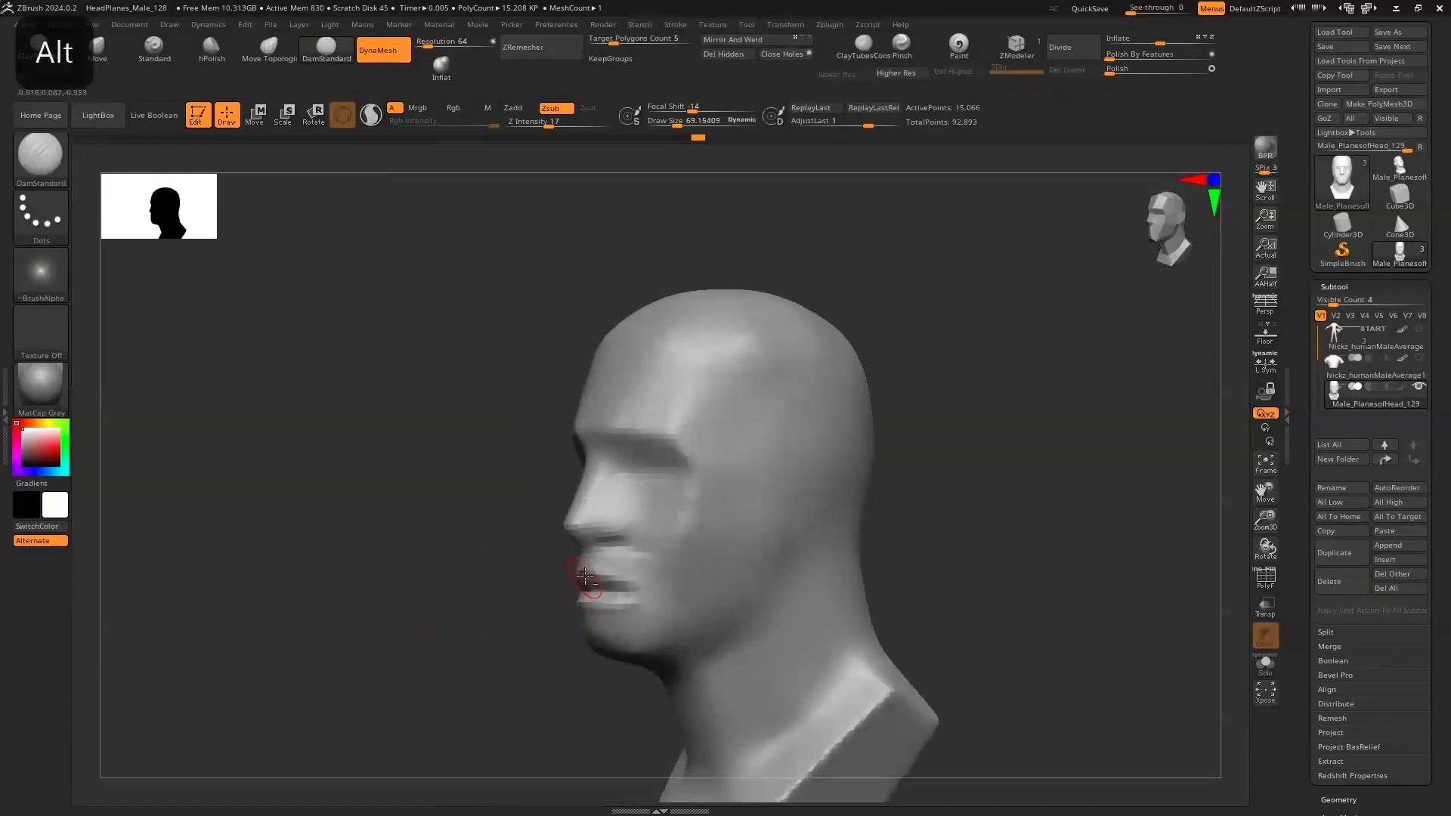
pyautogui.moveTo(504, 614); pyautogui.dragTo(469, 615)
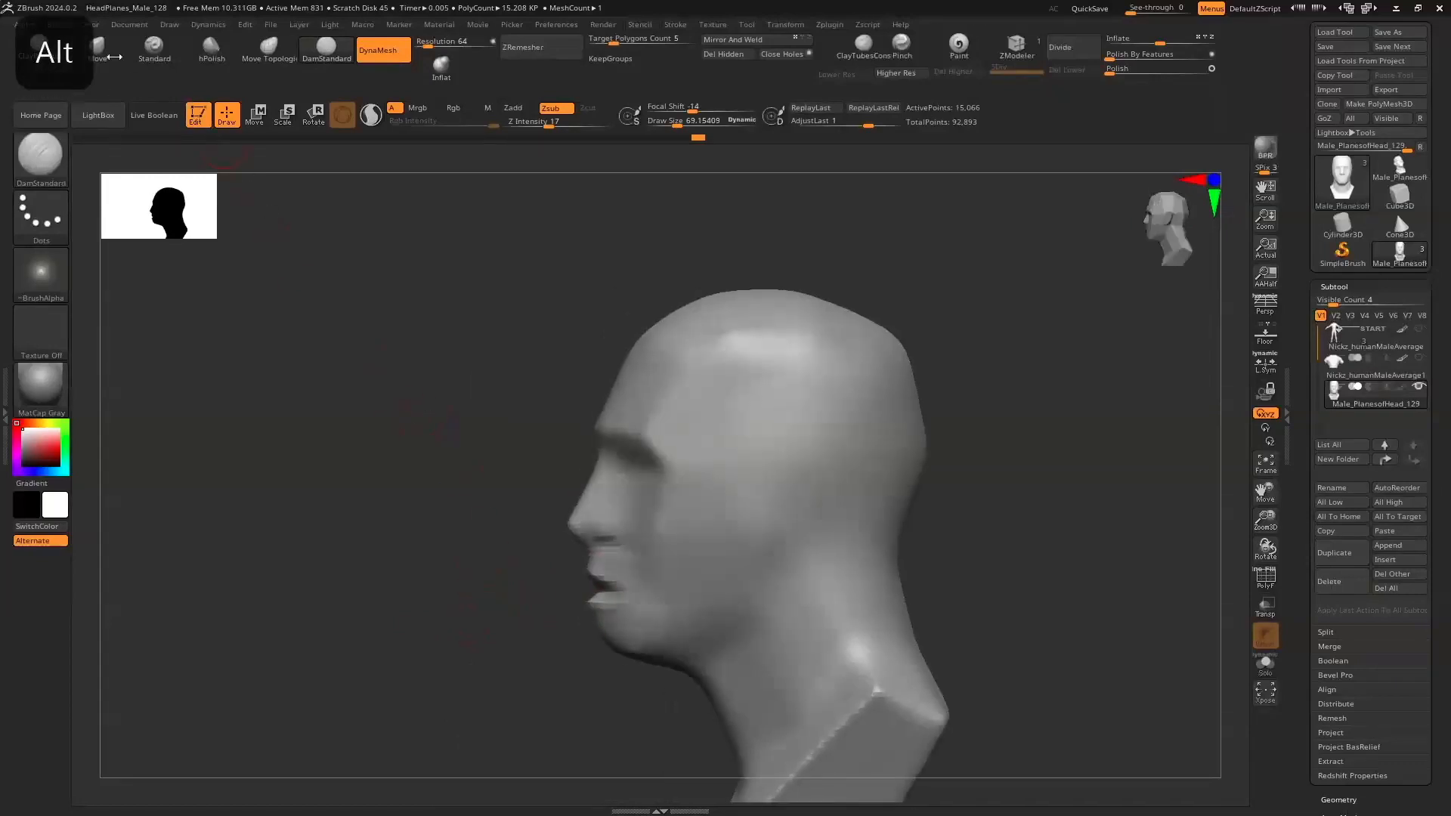
# Set the draw size to about 195 and pull the nose forward in profile with the Move brush
pyautogui.click(39, 47)
pyautogui.press('s')
pyautogui.moveTo(527, 654); pyautogui.dragTo(613, 649)
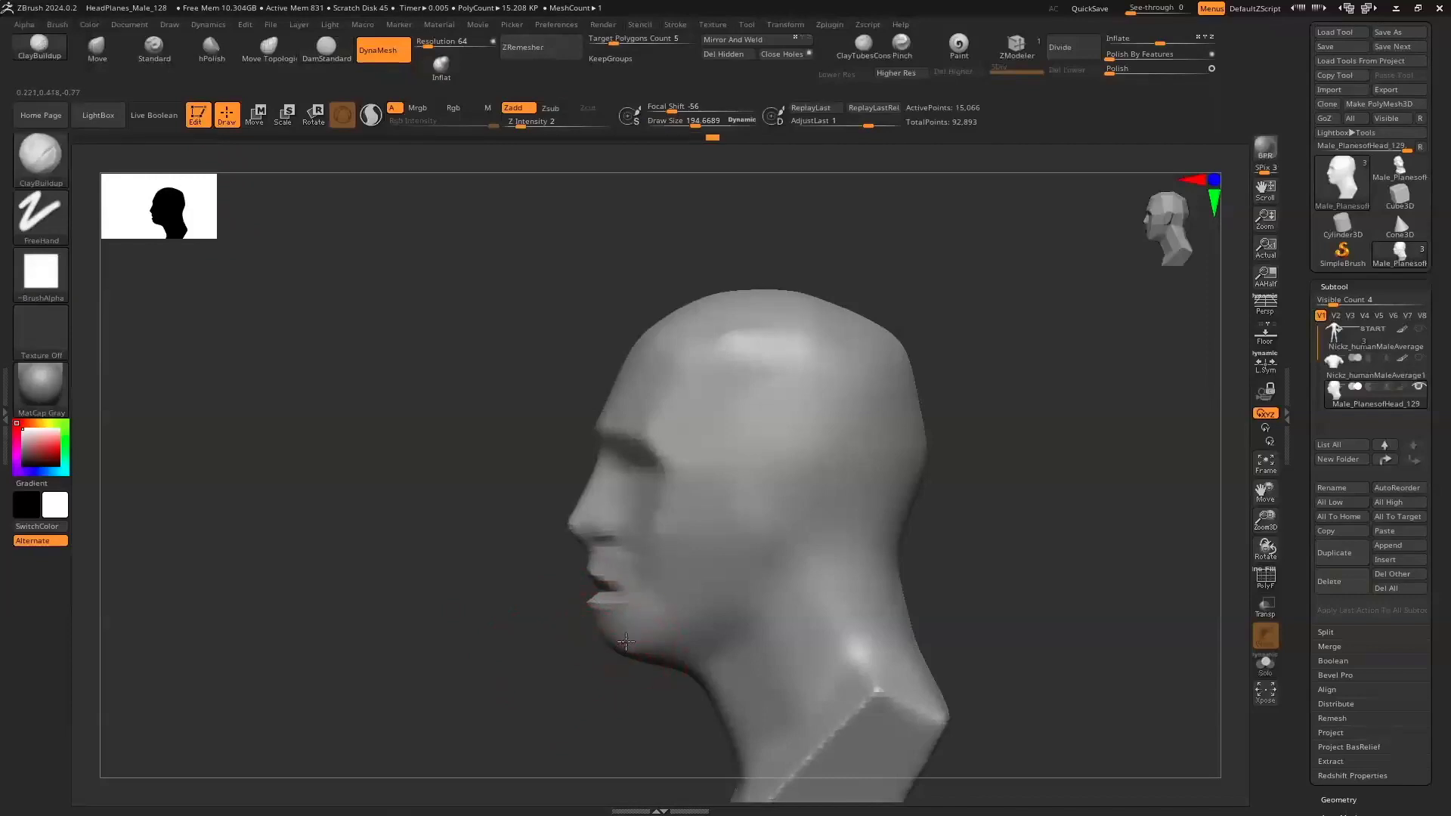
pyautogui.click(97, 58)
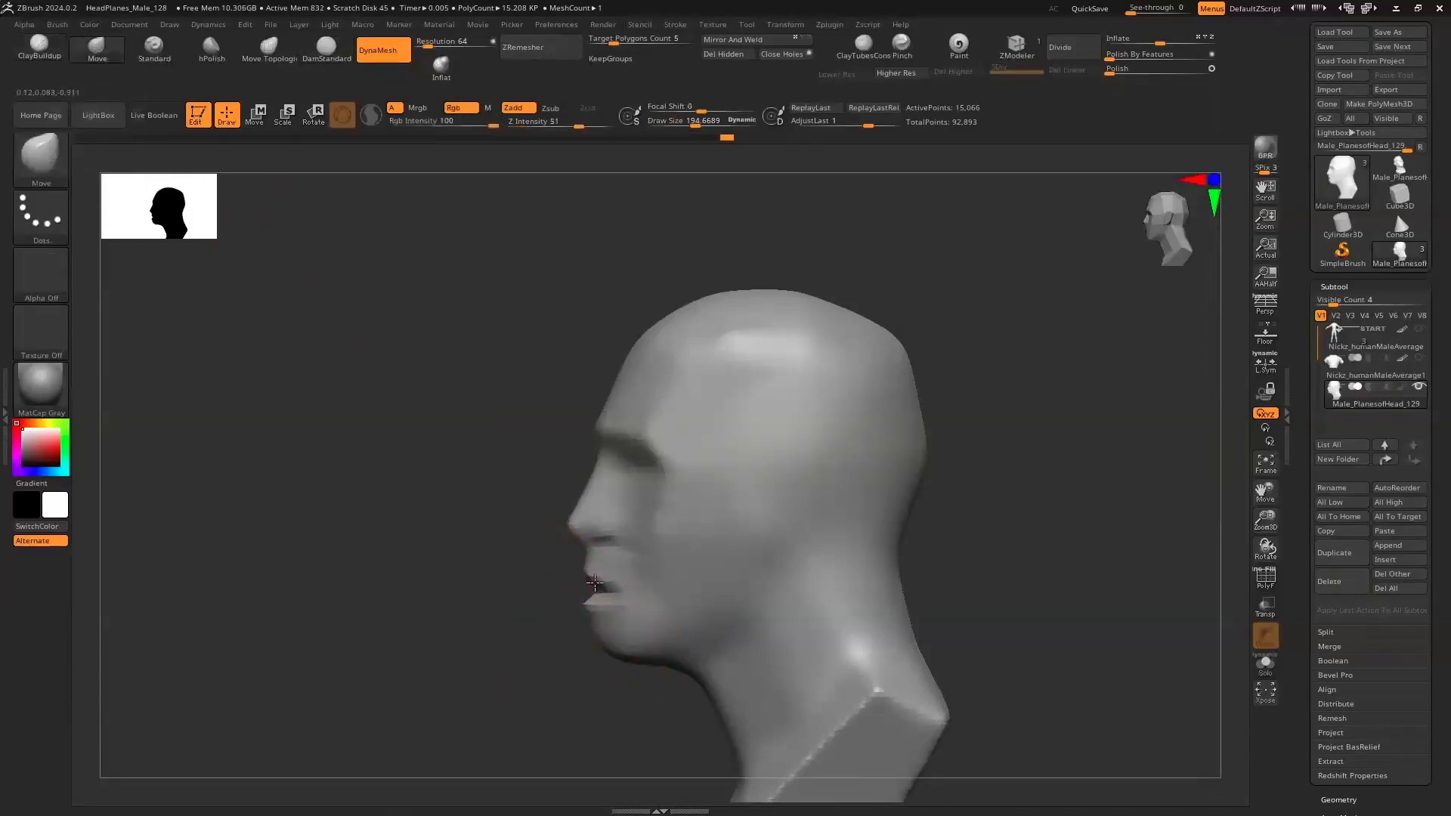
pyautogui.moveTo(589, 511); pyautogui.dragTo(583, 515)
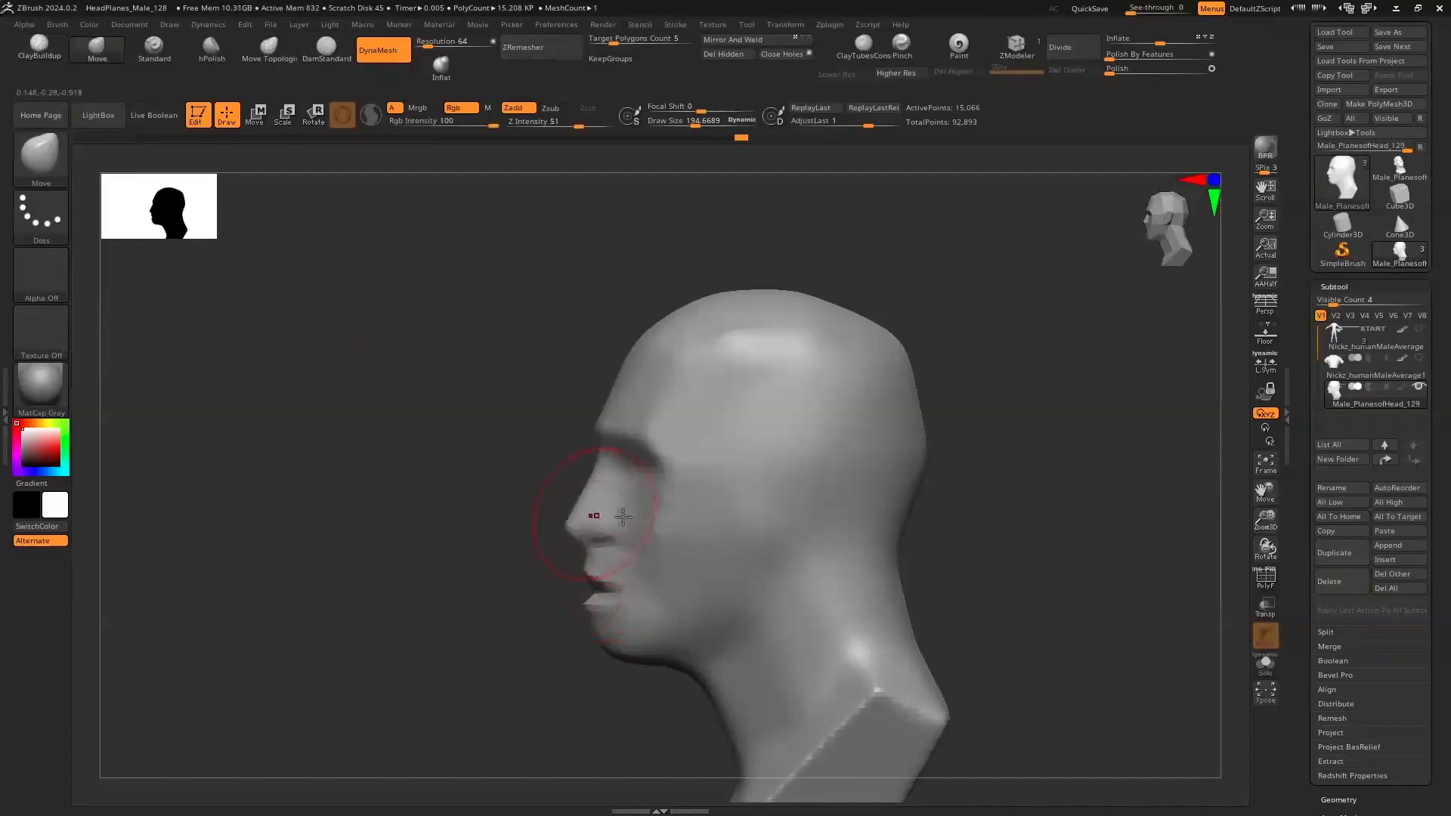
# Build up the cheekbones with ClayBuildup at a draw size of about 81 and smooth the added clay
pyautogui.moveTo(670, 524); pyautogui.dragTo(521, 527, button='right')
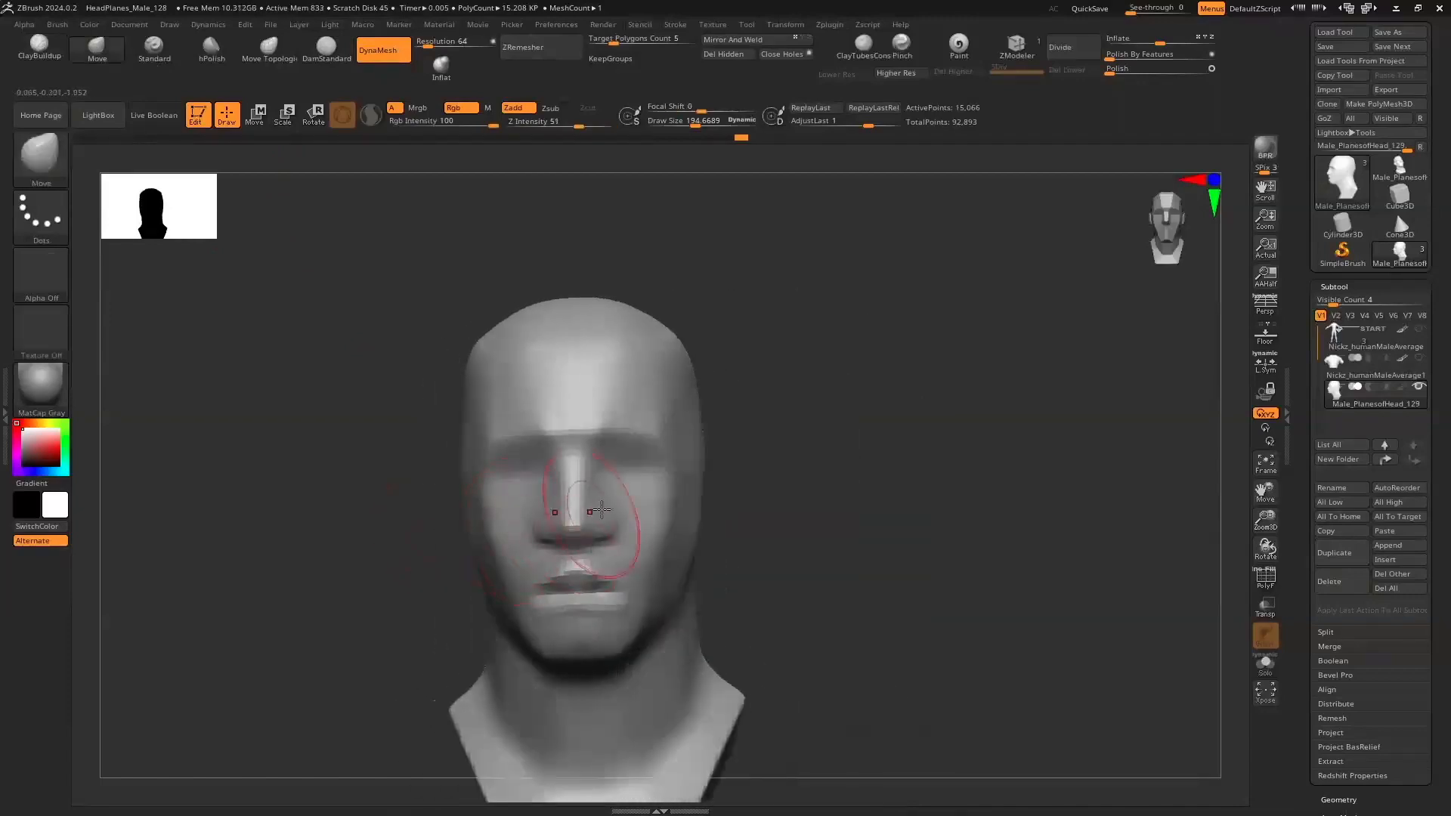
pyautogui.click(44, 50)
pyautogui.press('s')
pyautogui.moveTo(400, 488); pyautogui.dragTo(370, 489)
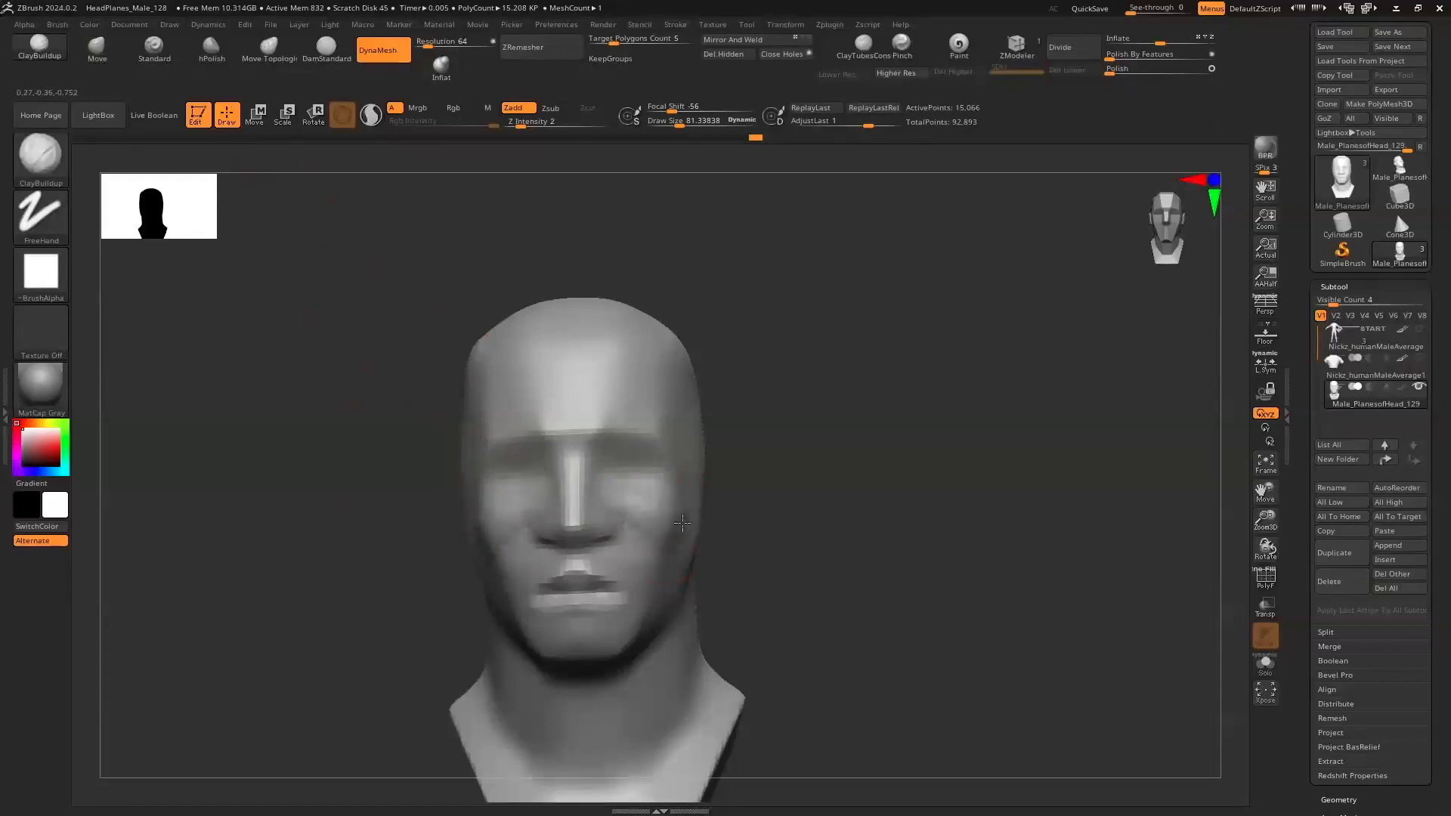
pyautogui.keyDown('shift'); pyautogui.moveTo(632, 518); pyautogui.dragTo(648, 508); pyautogui.keyUp('shift')
pyautogui.moveTo(446, 574)
pyautogui.mouseDown()
pyautogui.moveTo(379, 583)
pyautogui.moveTo(453, 581)
pyautogui.mouseUp()
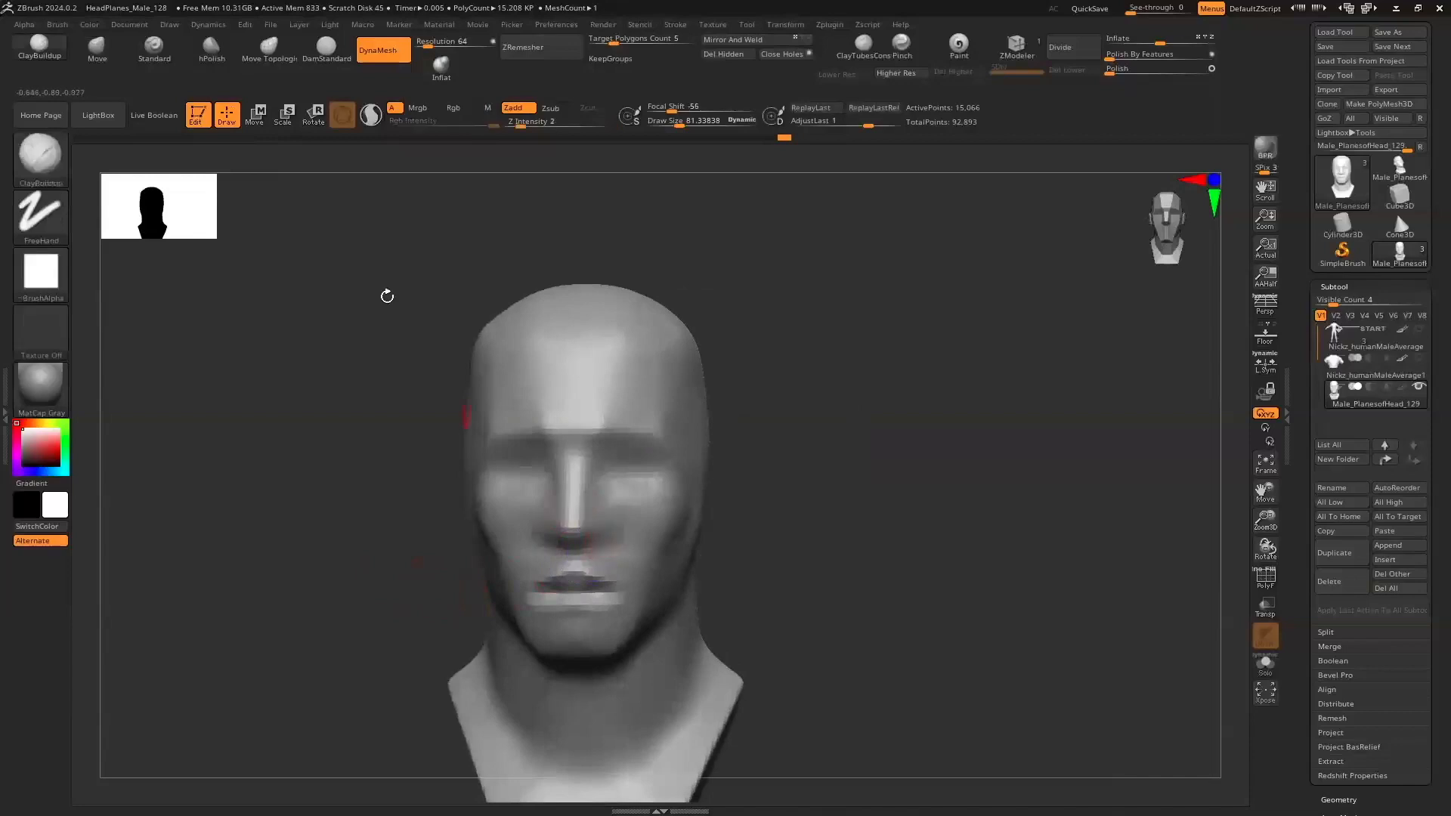
# Reshape the tip and wings of the nose with the Move brush, working from below and from the front
pyautogui.press('b')
pyautogui.press('m')
pyautogui.press('v')
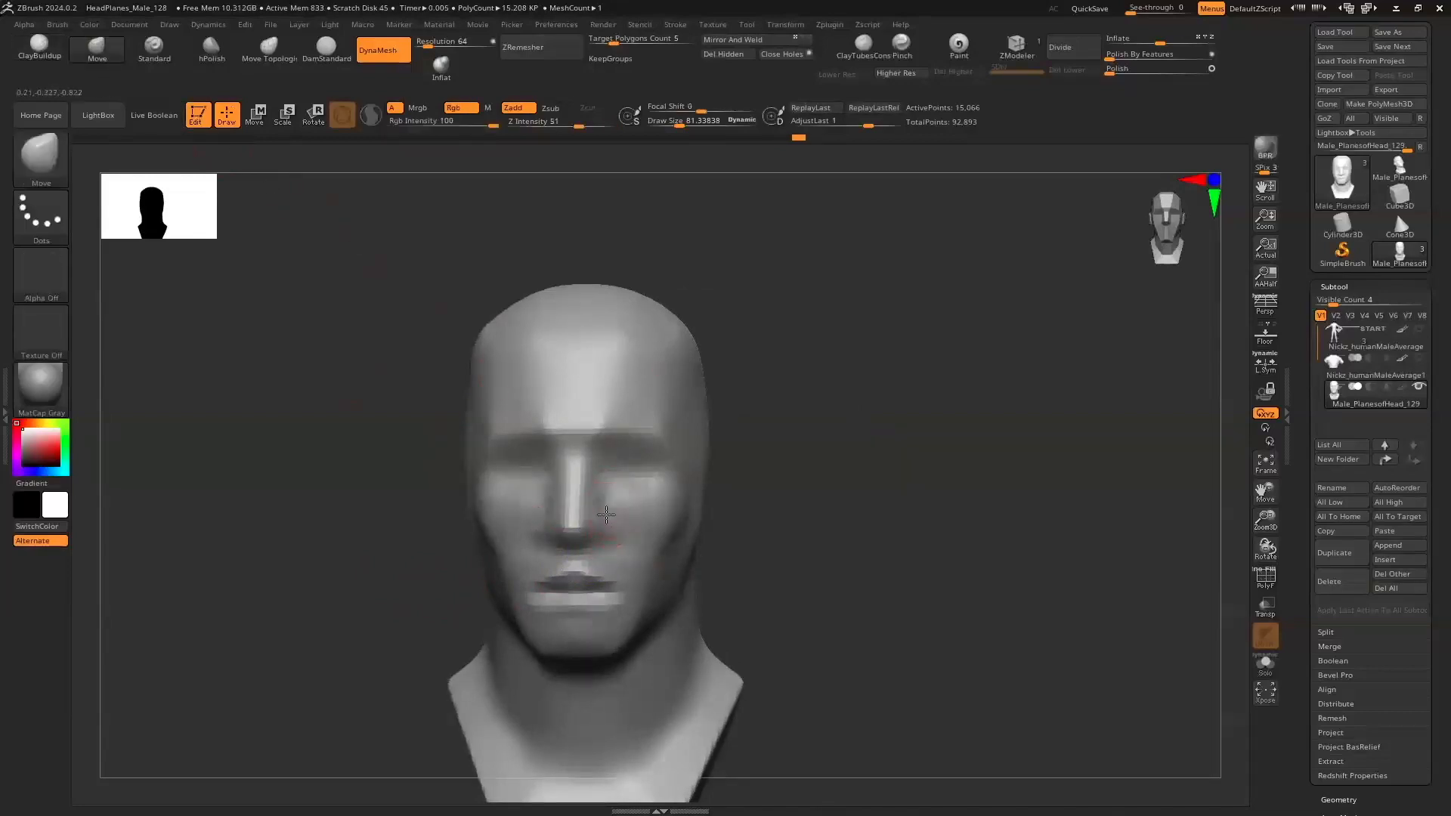
pyautogui.moveTo(398, 505); pyautogui.dragTo(398, 395)
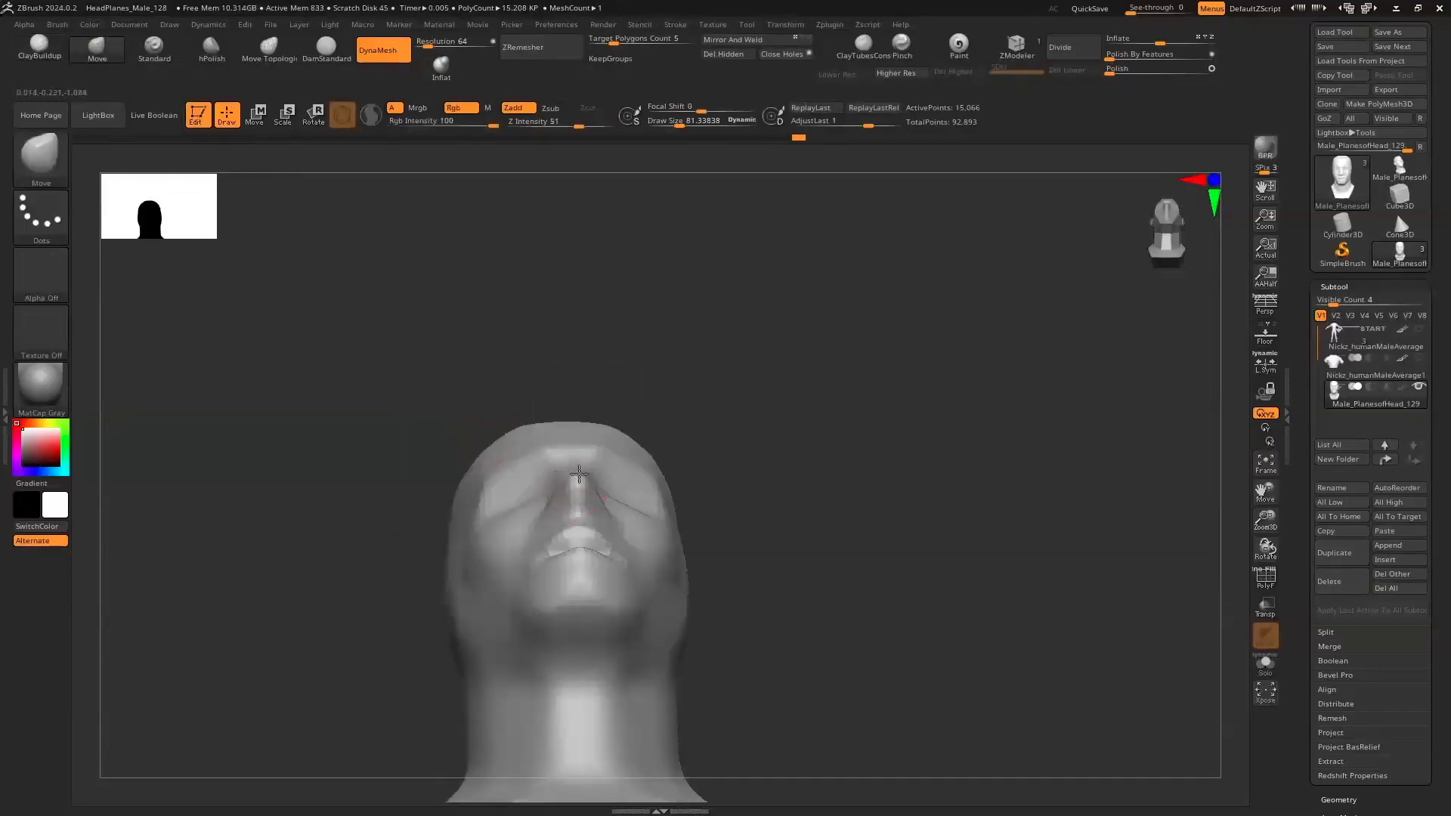
pyautogui.moveTo(408, 476); pyautogui.dragTo(424, 604)
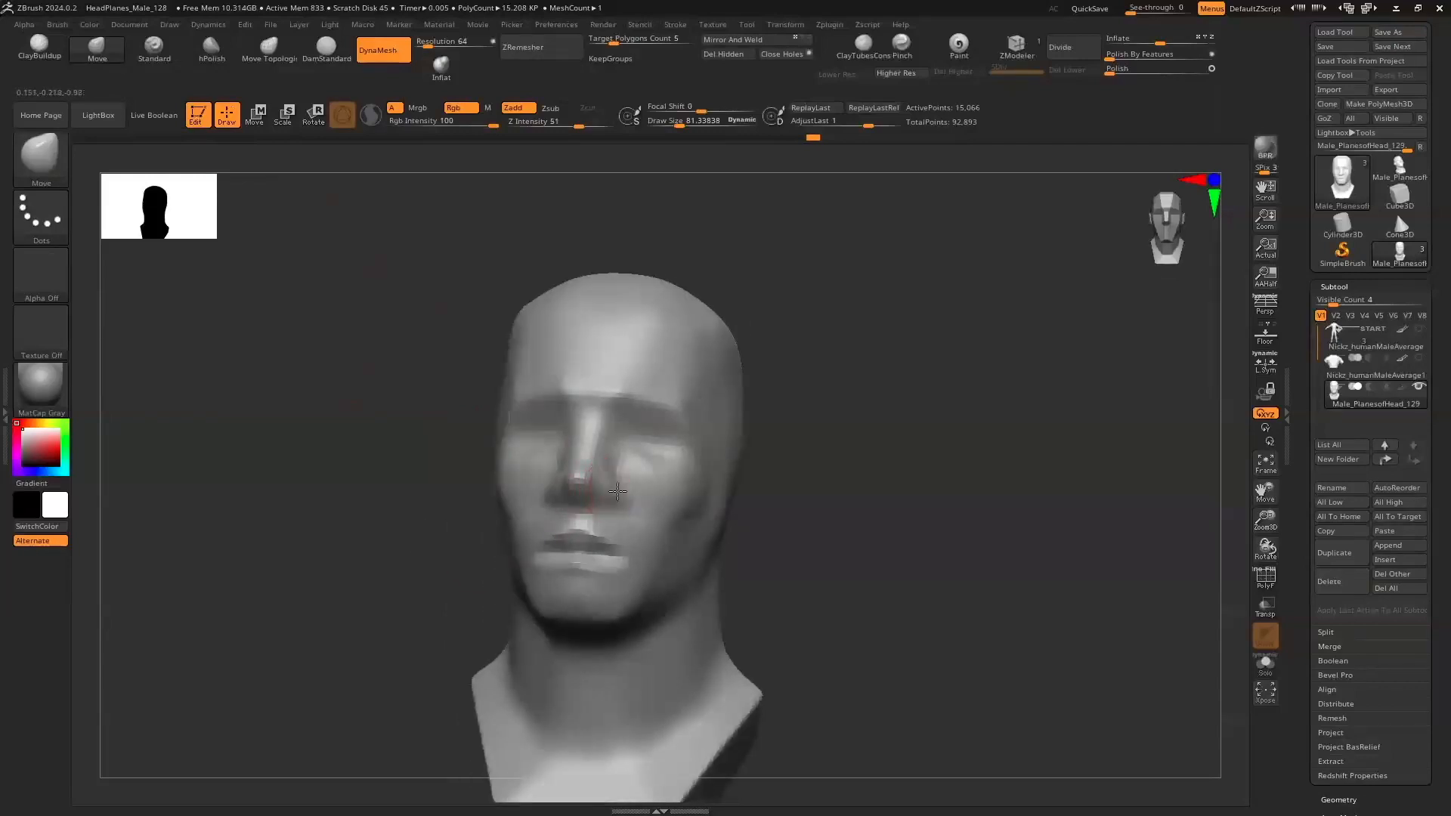
pyautogui.click(1142, 255)
pyautogui.click(1153, 260)
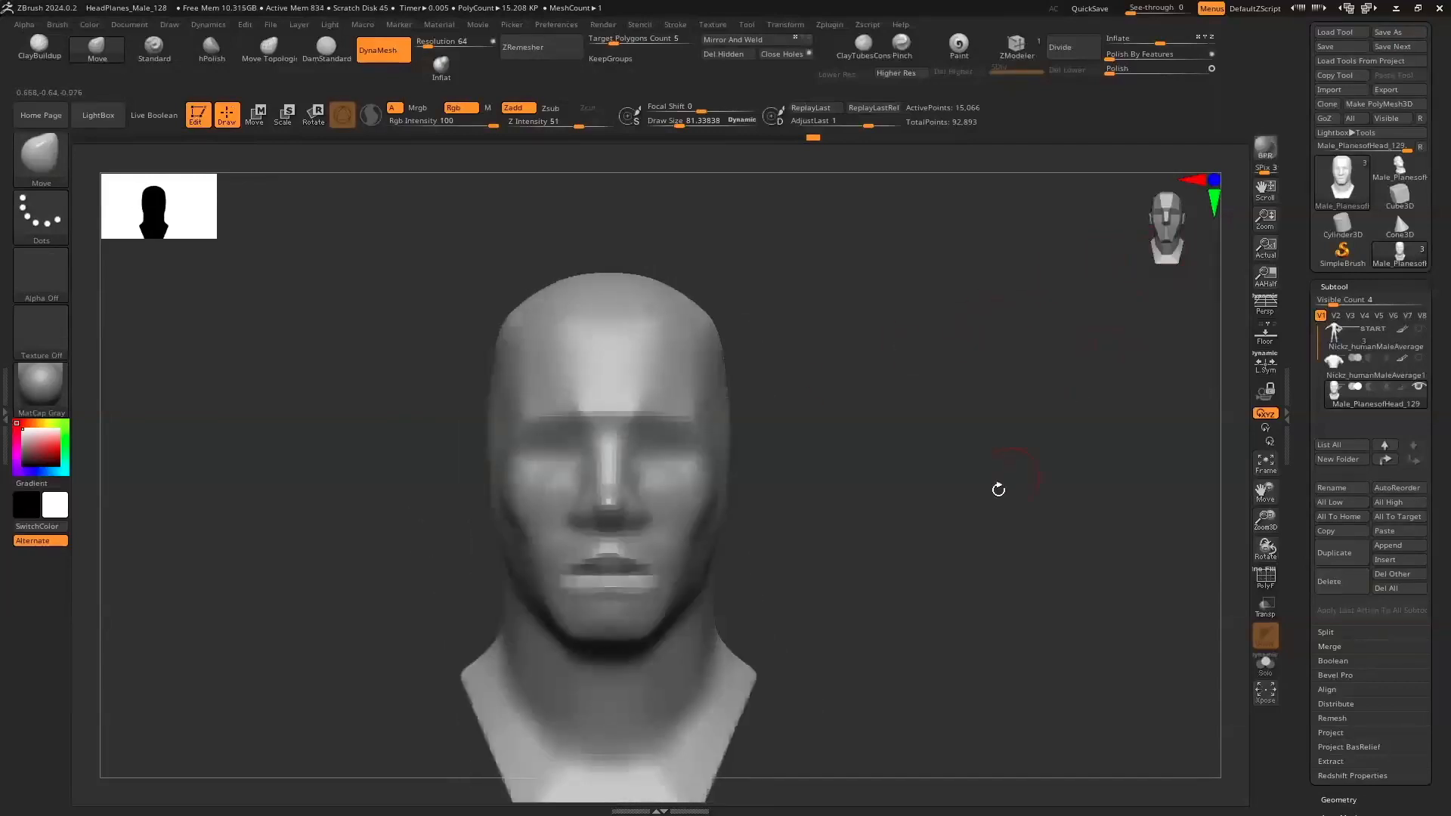
# Re-DynaMesh the head at resolution 64 and adjust the corners of the mouth with the Move brush
pyautogui.keyDown('alt'); pyautogui.moveTo(945, 588); pyautogui.dragTo(936, 510); pyautogui.keyUp('alt')
pyautogui.keyDown('ctrl'); pyautogui.moveTo(898, 646); pyautogui.dragTo(928, 529); pyautogui.keyUp('ctrl')
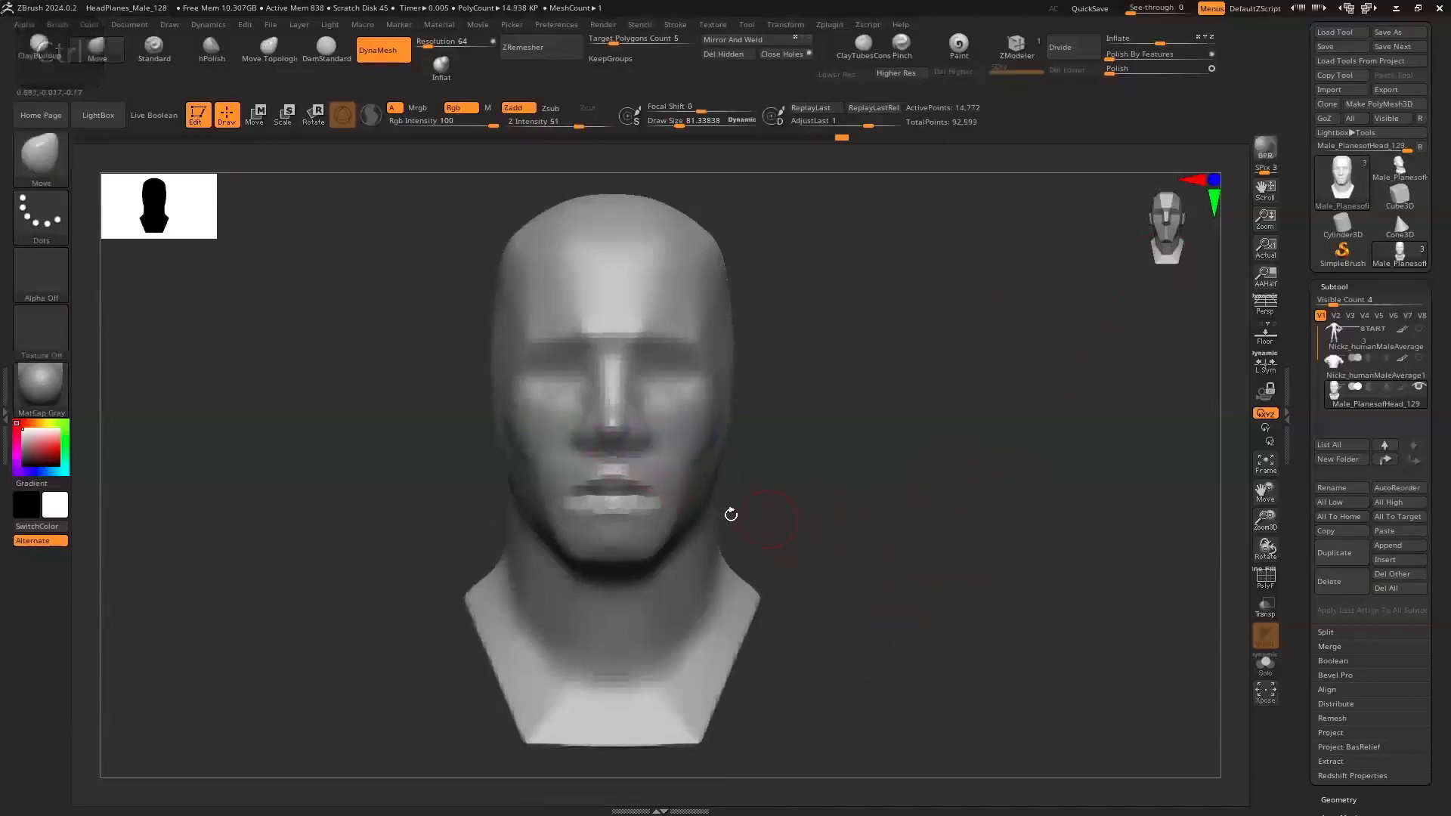
pyautogui.moveTo(658, 484); pyautogui.dragTo(644, 505)
pyautogui.moveTo(642, 507); pyautogui.dragTo(333, 522, button='right')
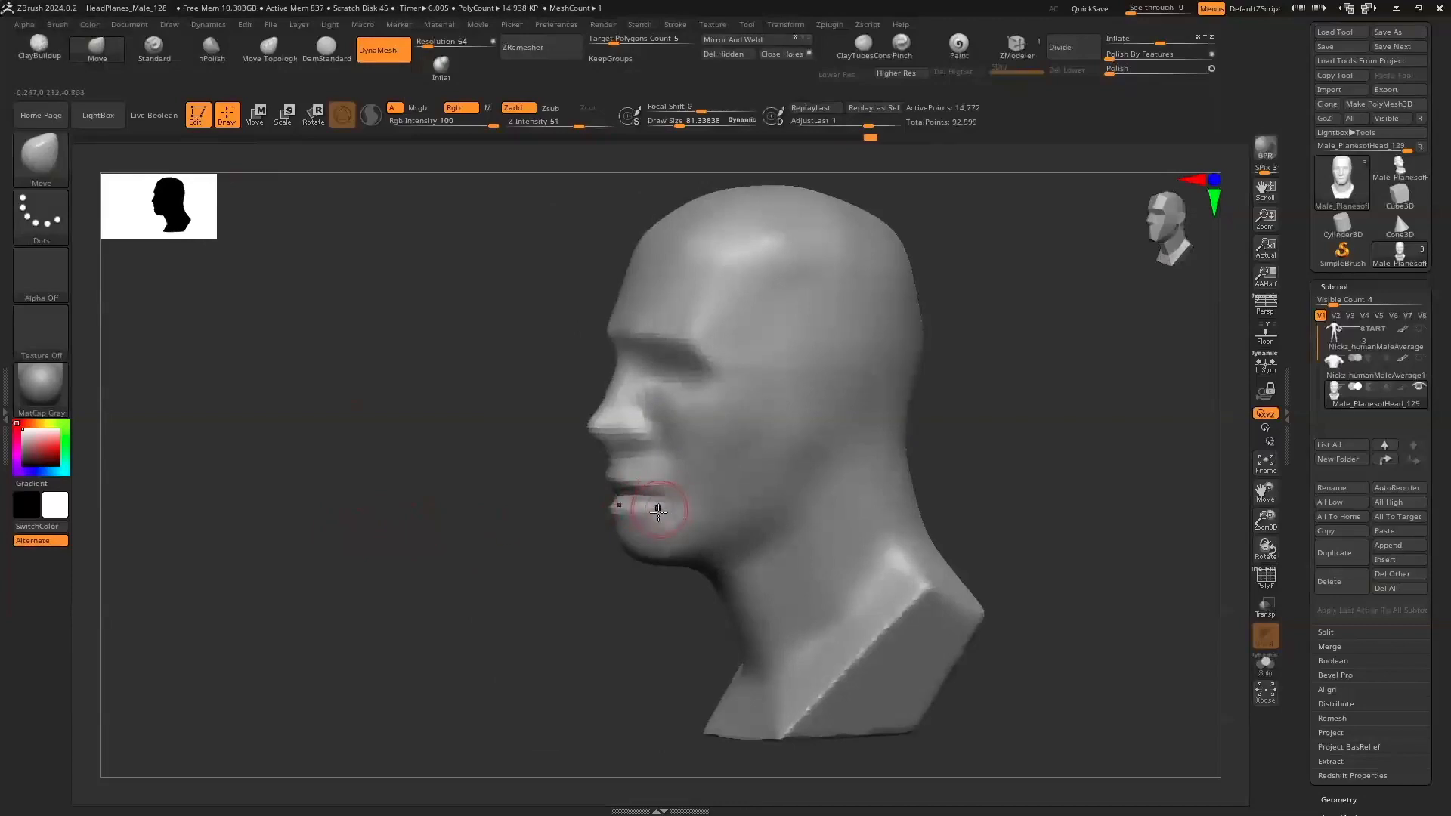
pyautogui.moveTo(456, 528); pyautogui.dragTo(528, 529)
# Set the DynaMesh resolution to 128 and remesh the head
pyautogui.click(446, 42)
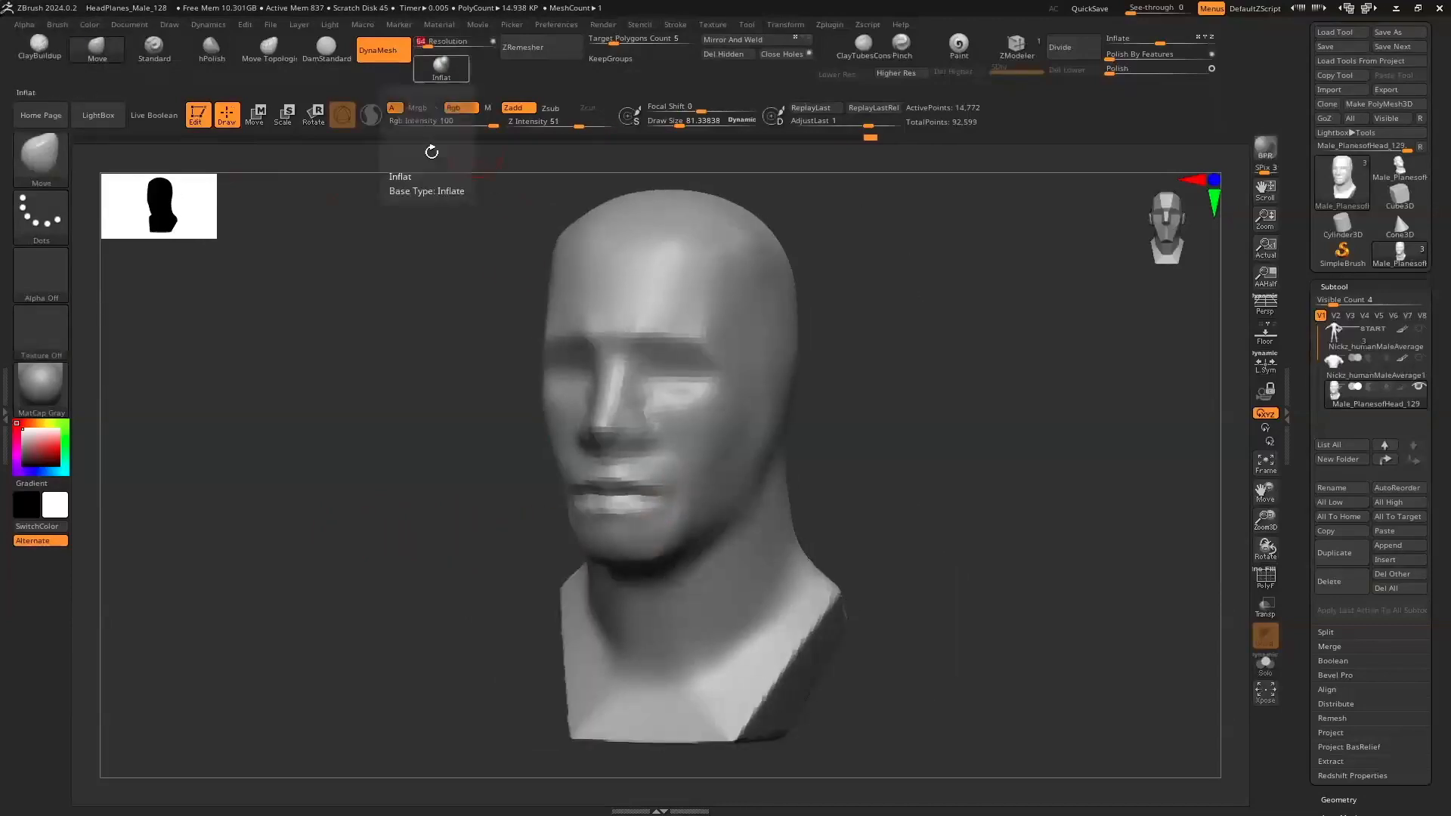
pyautogui.press('Return')
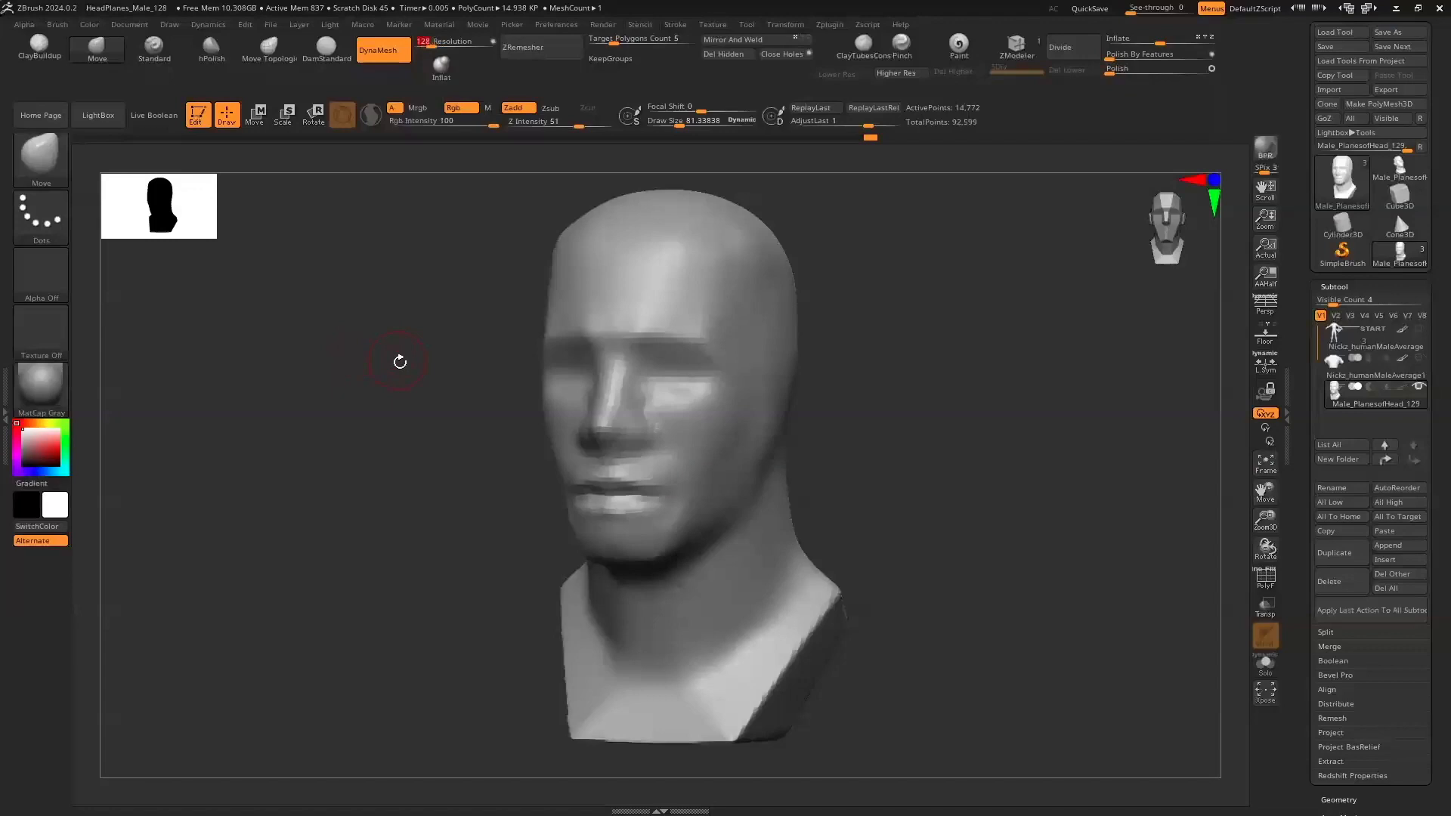
pyautogui.keyDown('ctrl'); pyautogui.moveTo(406, 357); pyautogui.dragTo(411, 424); pyautogui.keyUp('ctrl')
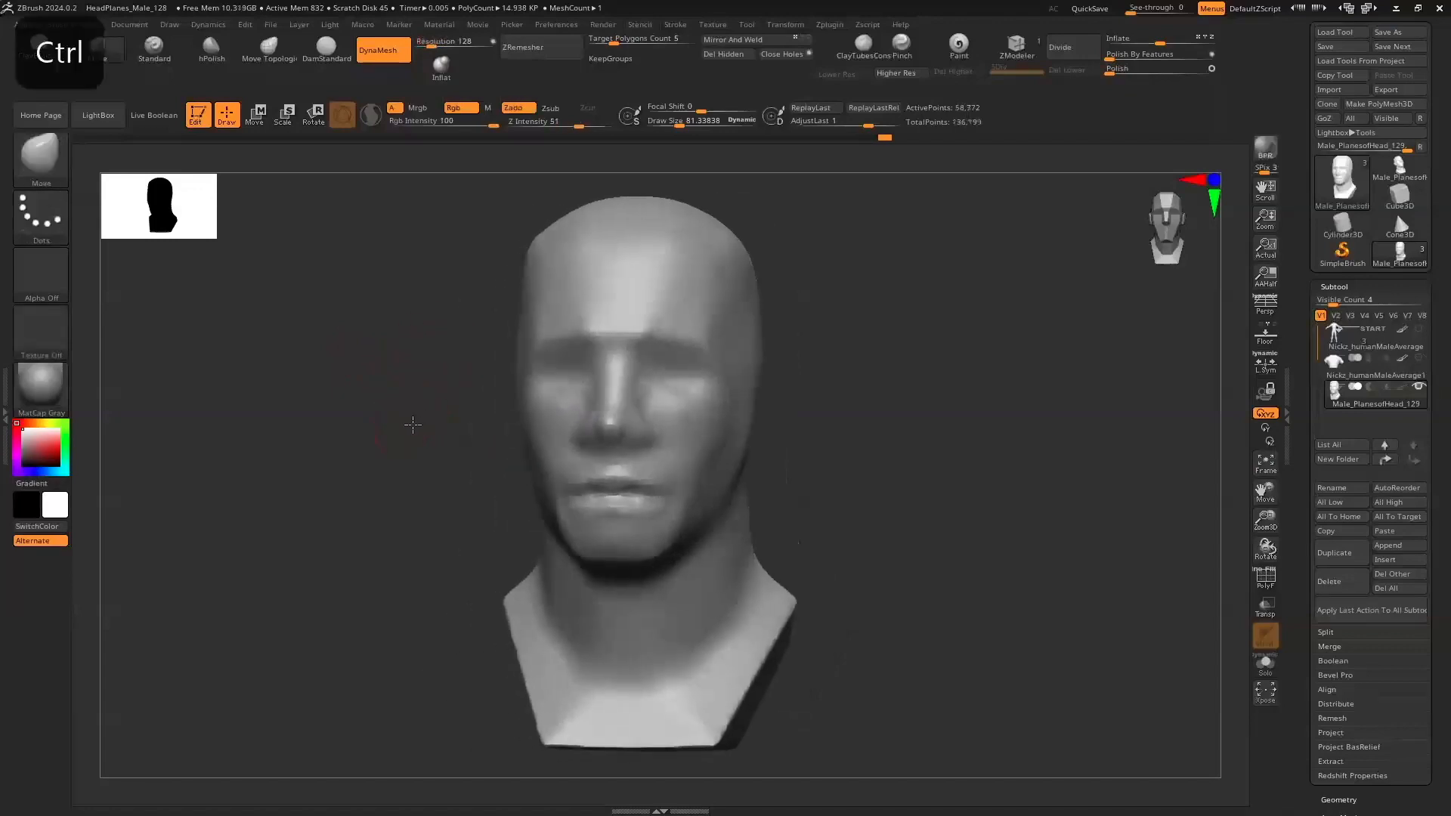
# Cut the creases around the nose wings and define the underside of the nose with the DamStandard brush
pyautogui.click(337, 47)
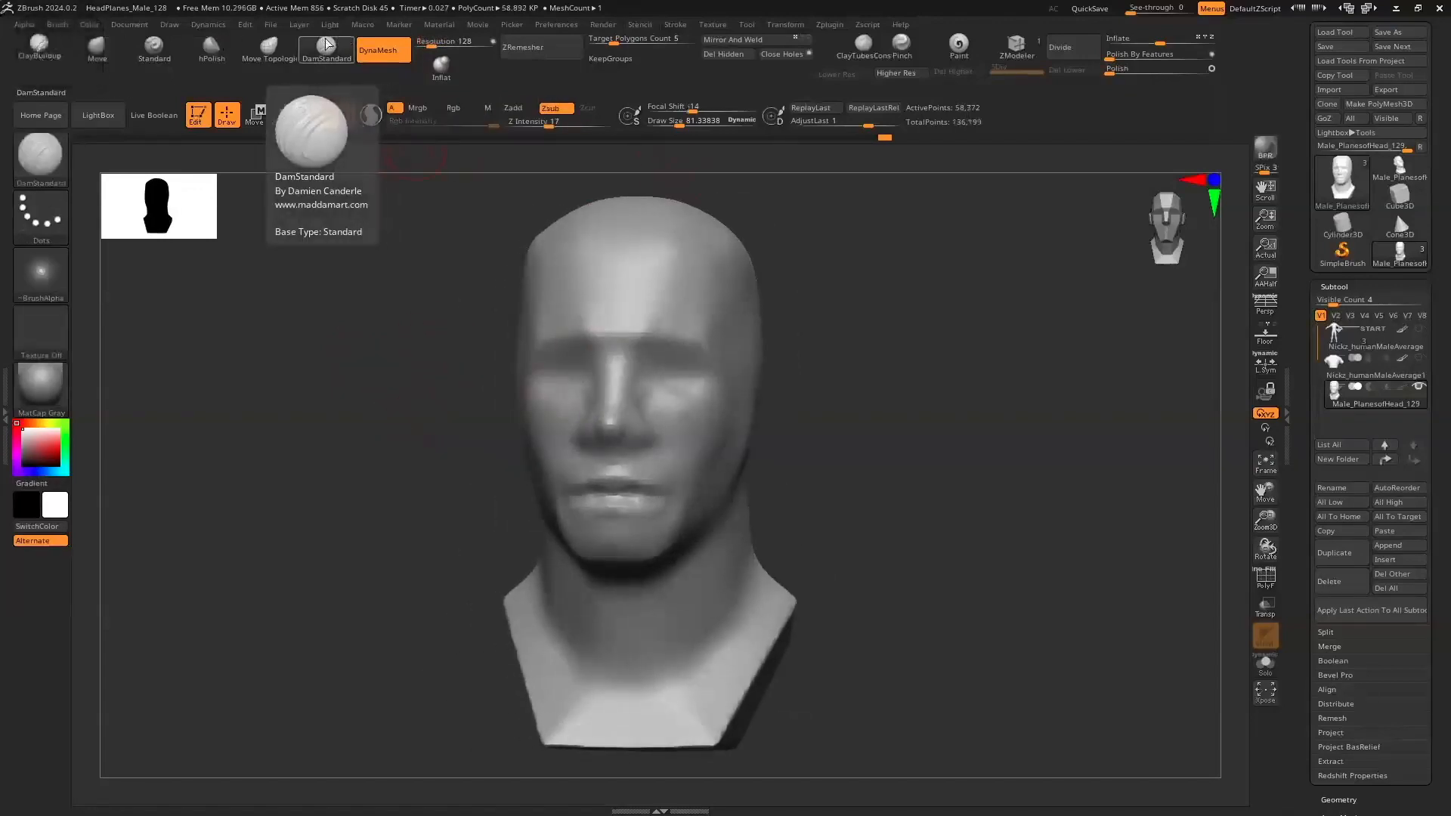
pyautogui.press('b')
pyautogui.click(368, 355)
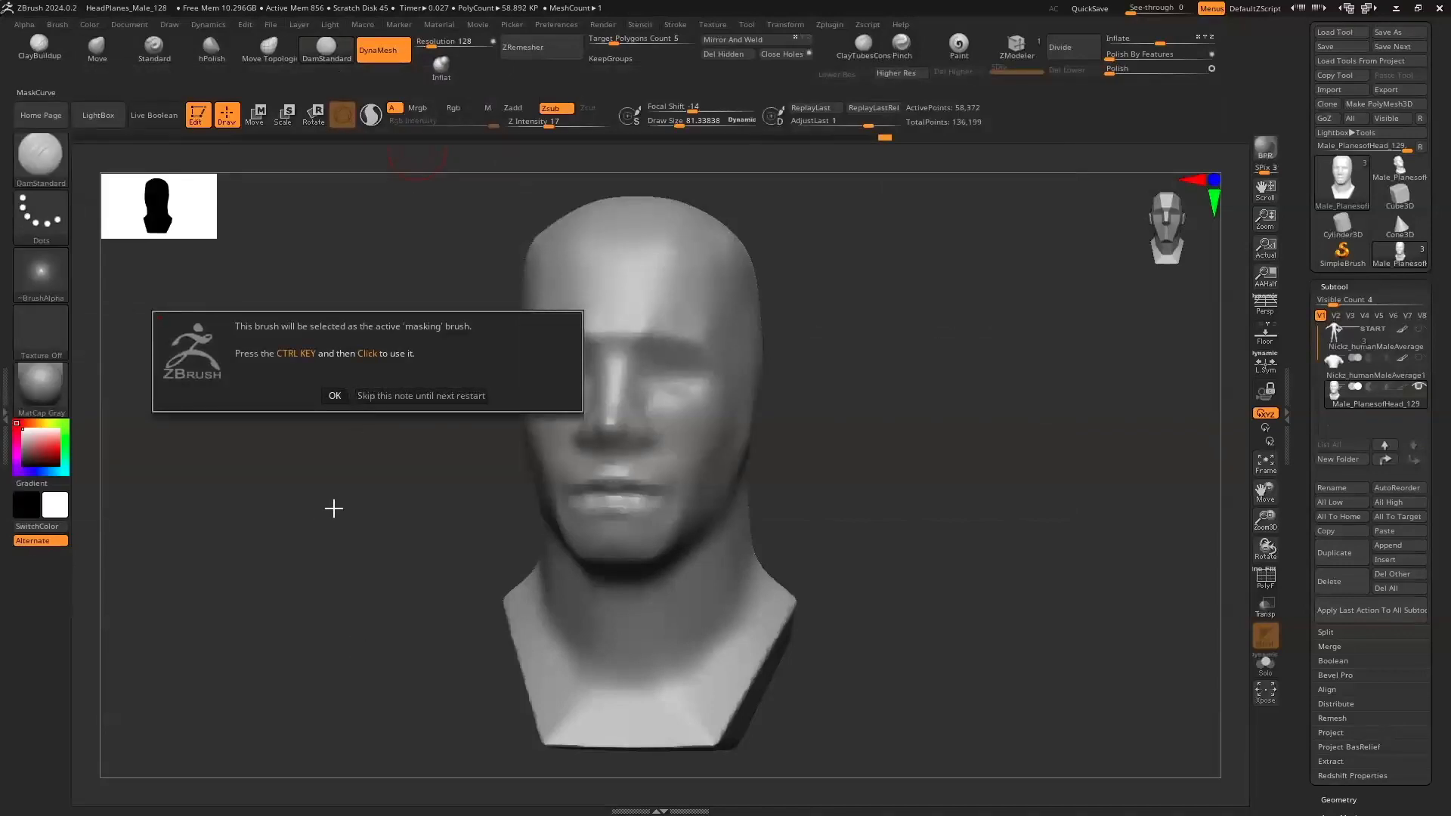
pyautogui.click(333, 395)
pyautogui.moveTo(620, 420); pyautogui.dragTo(657, 423)
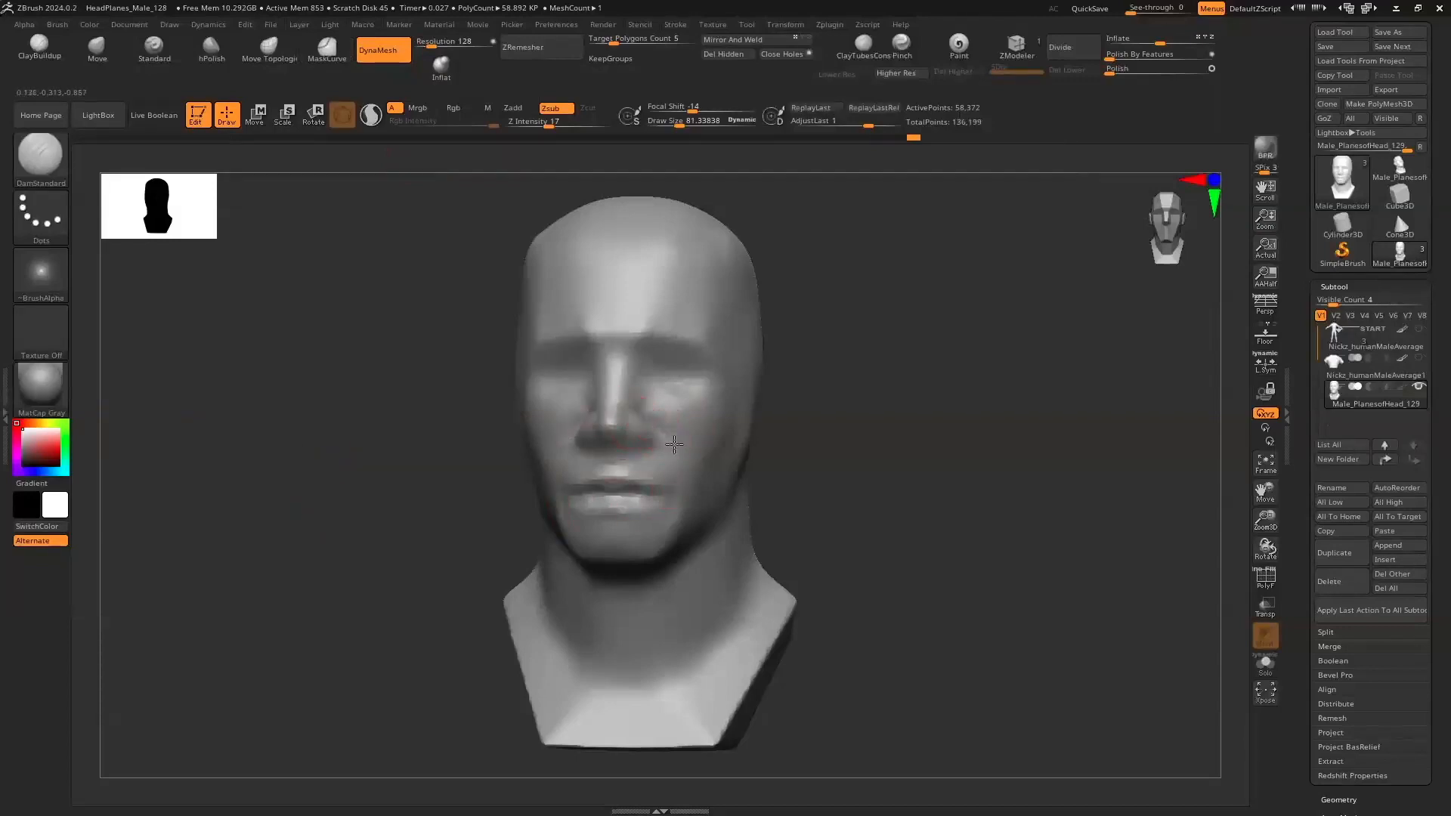
pyautogui.moveTo(486, 423)
pyautogui.mouseDown()
pyautogui.moveTo(456, 307)
pyautogui.moveTo(510, 301)
pyautogui.mouseUp()
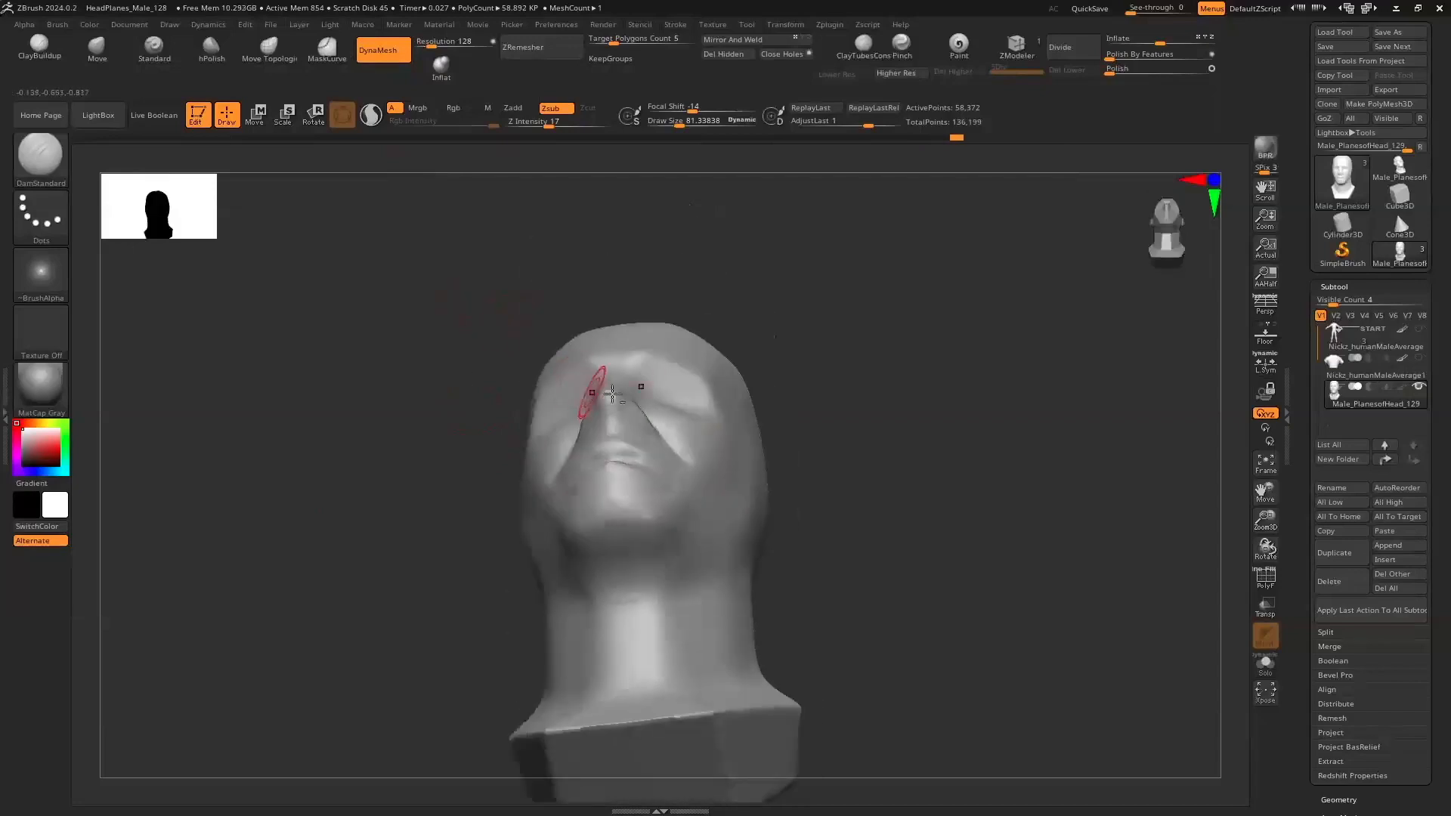
pyautogui.keyDown('alt'); pyautogui.moveTo(602, 392); pyautogui.dragTo(629, 411); pyautogui.keyUp('alt')
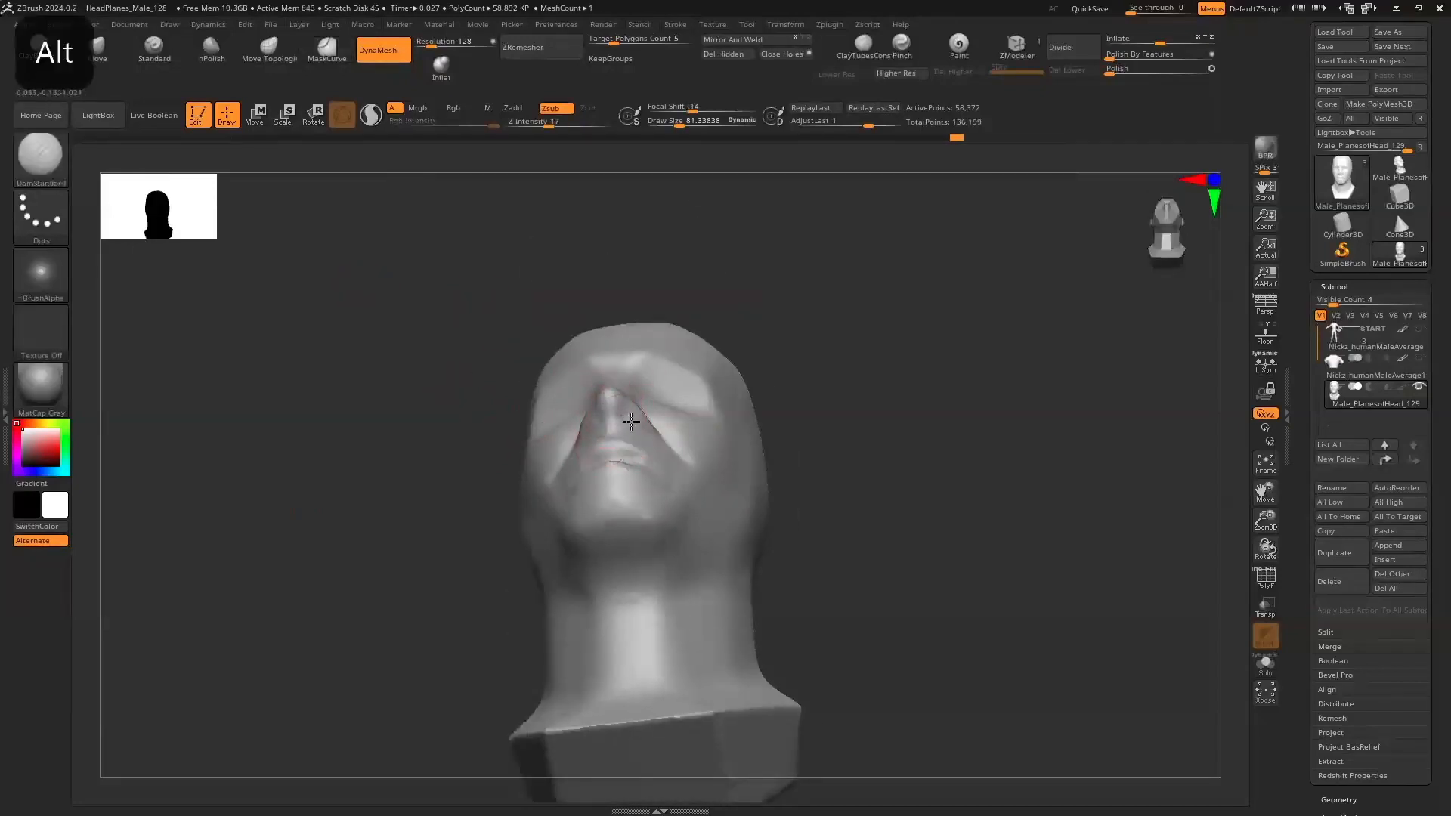
pyautogui.moveTo(489, 442)
pyautogui.mouseDown()
pyautogui.moveTo(398, 494)
pyautogui.moveTo(375, 428)
pyautogui.moveTo(378, 529)
pyautogui.mouseUp()
# Shape the nostrils and the underside of the nose with ClayBuildup at a draw size of about 23
pyautogui.click(40, 43)
pyautogui.press('s')
pyautogui.moveTo(728, 390); pyautogui.dragTo(716, 392)
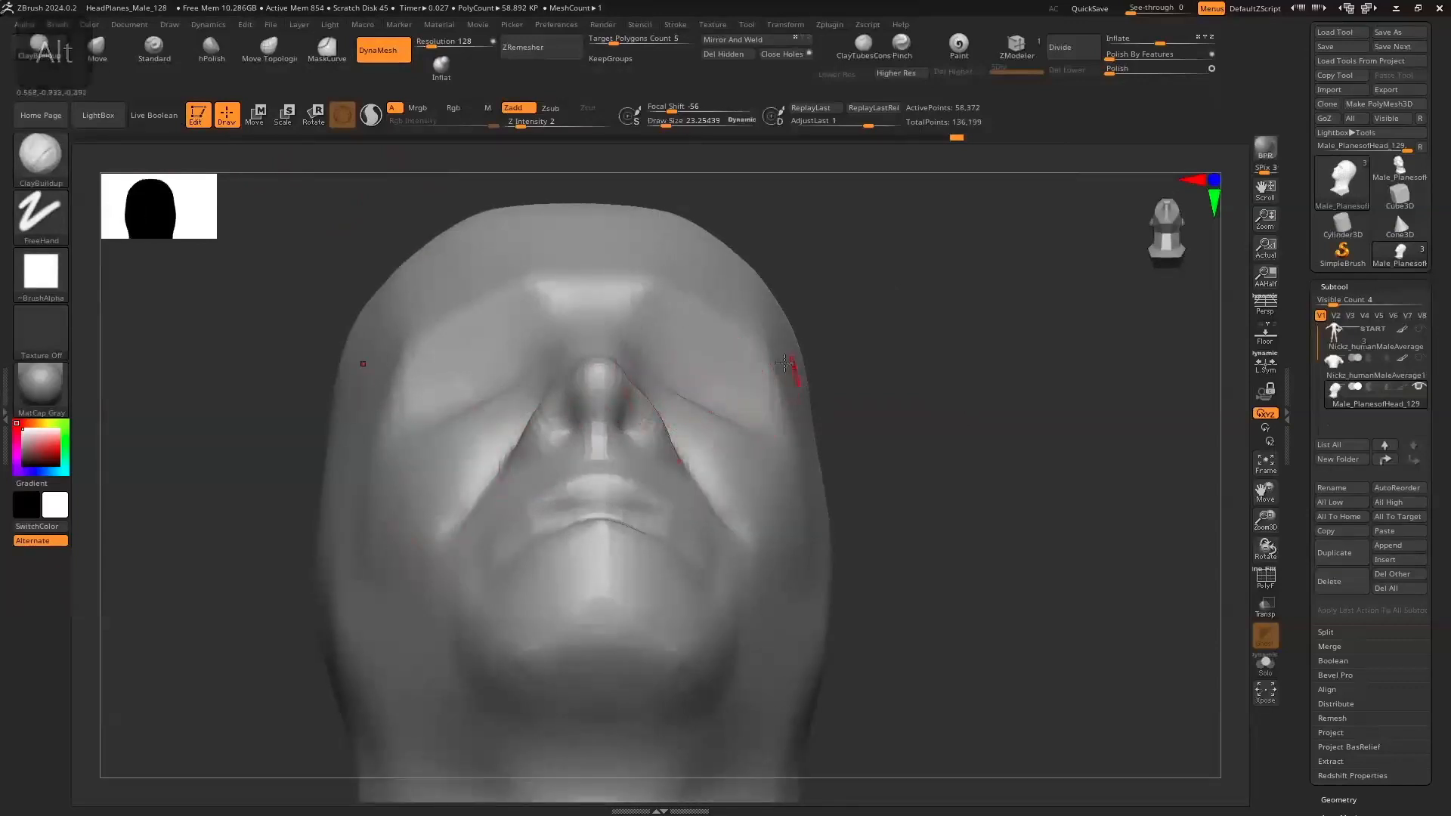
pyautogui.moveTo(876, 397); pyautogui.dragTo(824, 381)
pyautogui.keyDown('alt'); pyautogui.moveTo(560, 411); pyautogui.dragTo(571, 386); pyautogui.keyUp('alt')
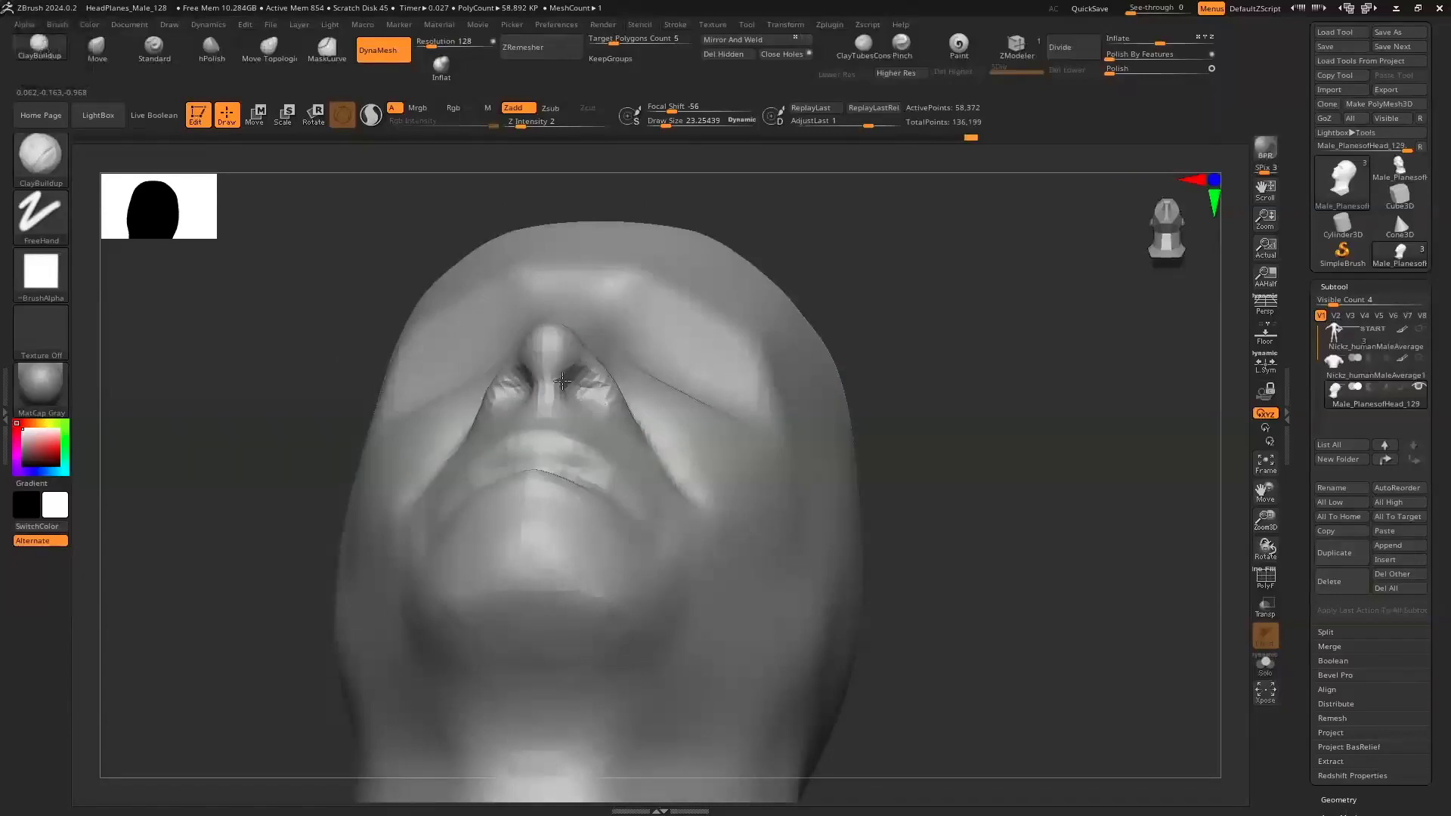
pyautogui.moveTo(292, 386); pyautogui.dragTo(276, 555)
# Carve the creases along the nose wings with the DamStandard brush
pyautogui.moveTo(1030, 581); pyautogui.dragTo(1022, 409)
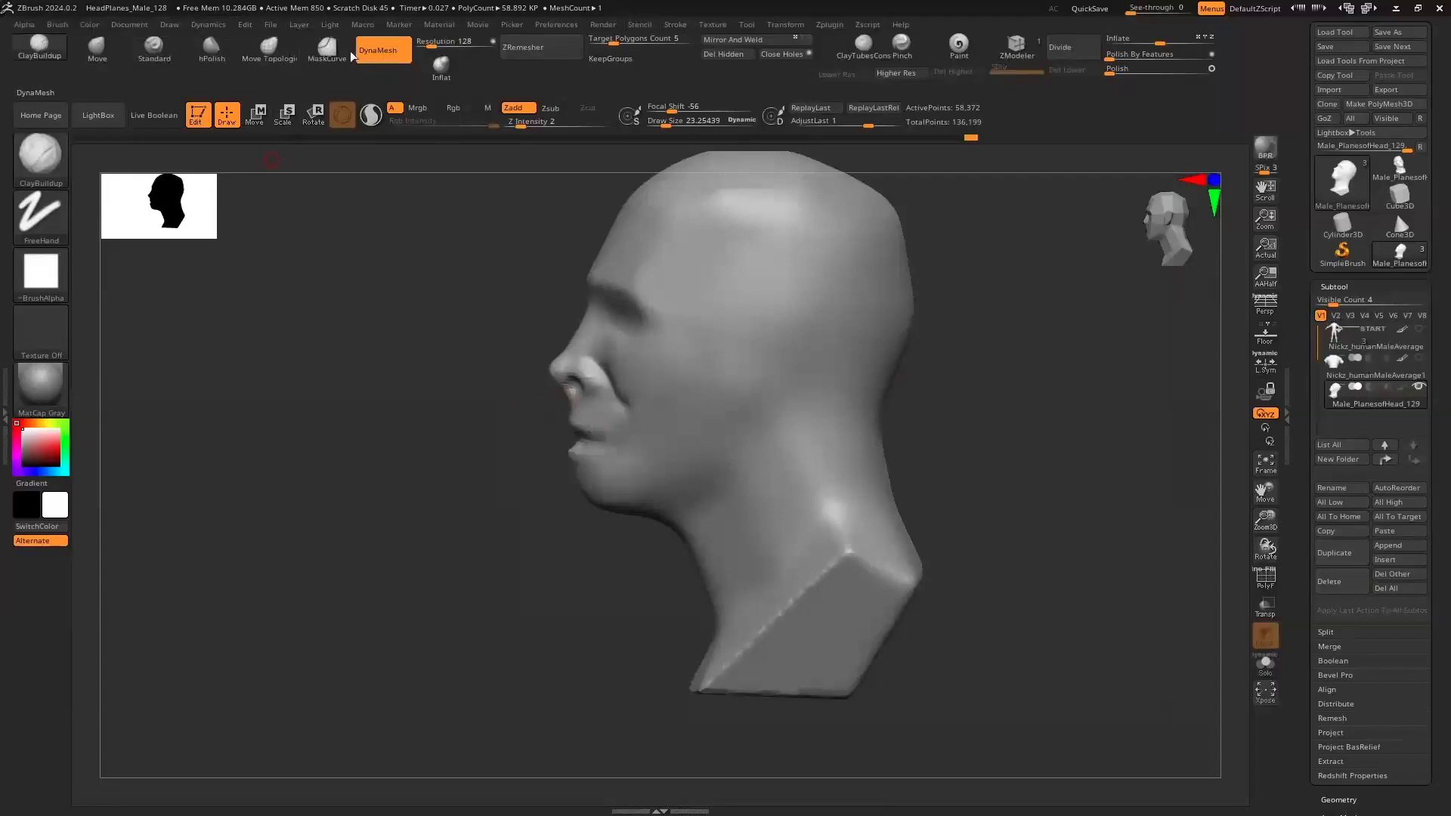
pyautogui.click(25, 156)
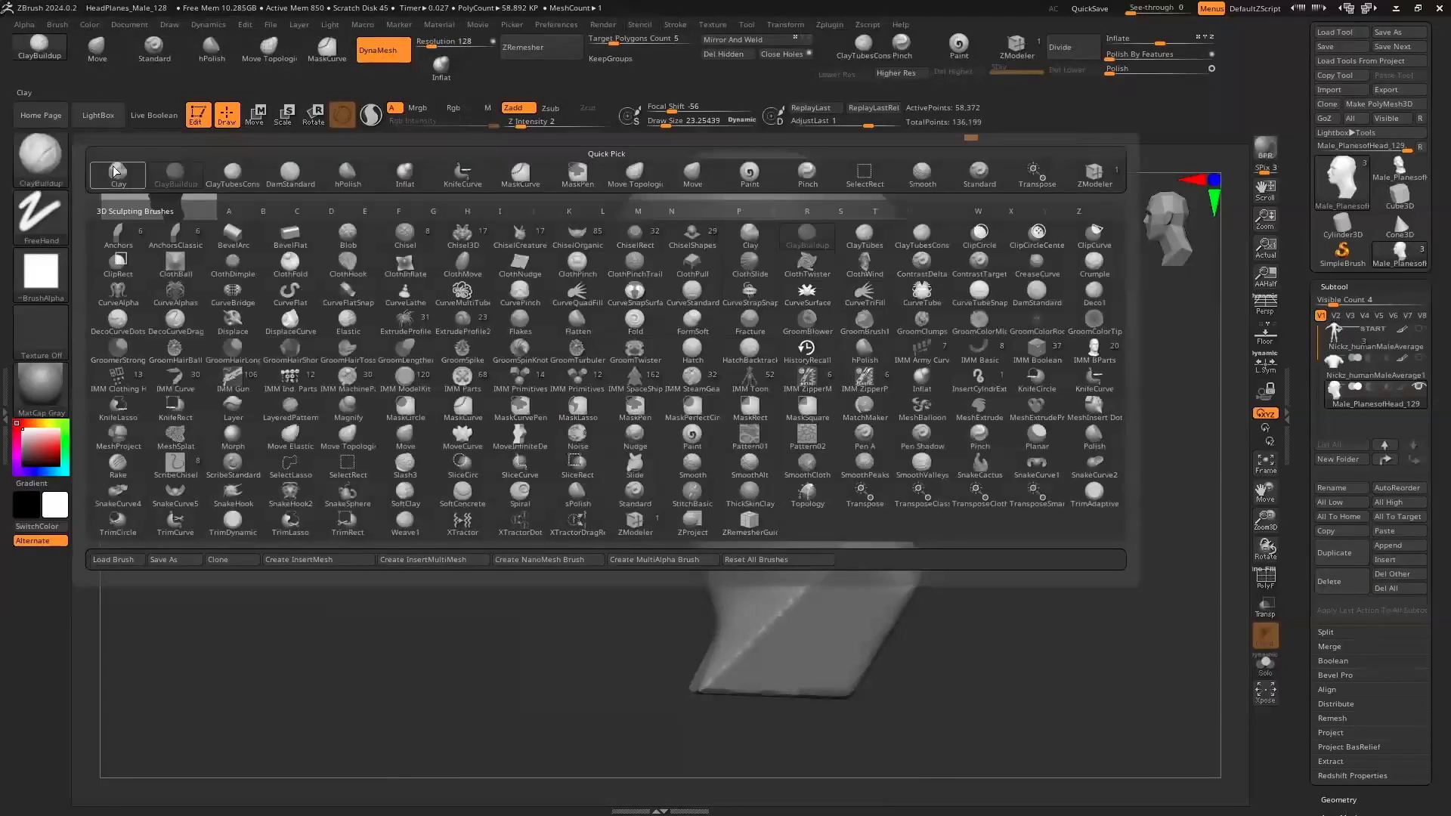
pyautogui.click(289, 174)
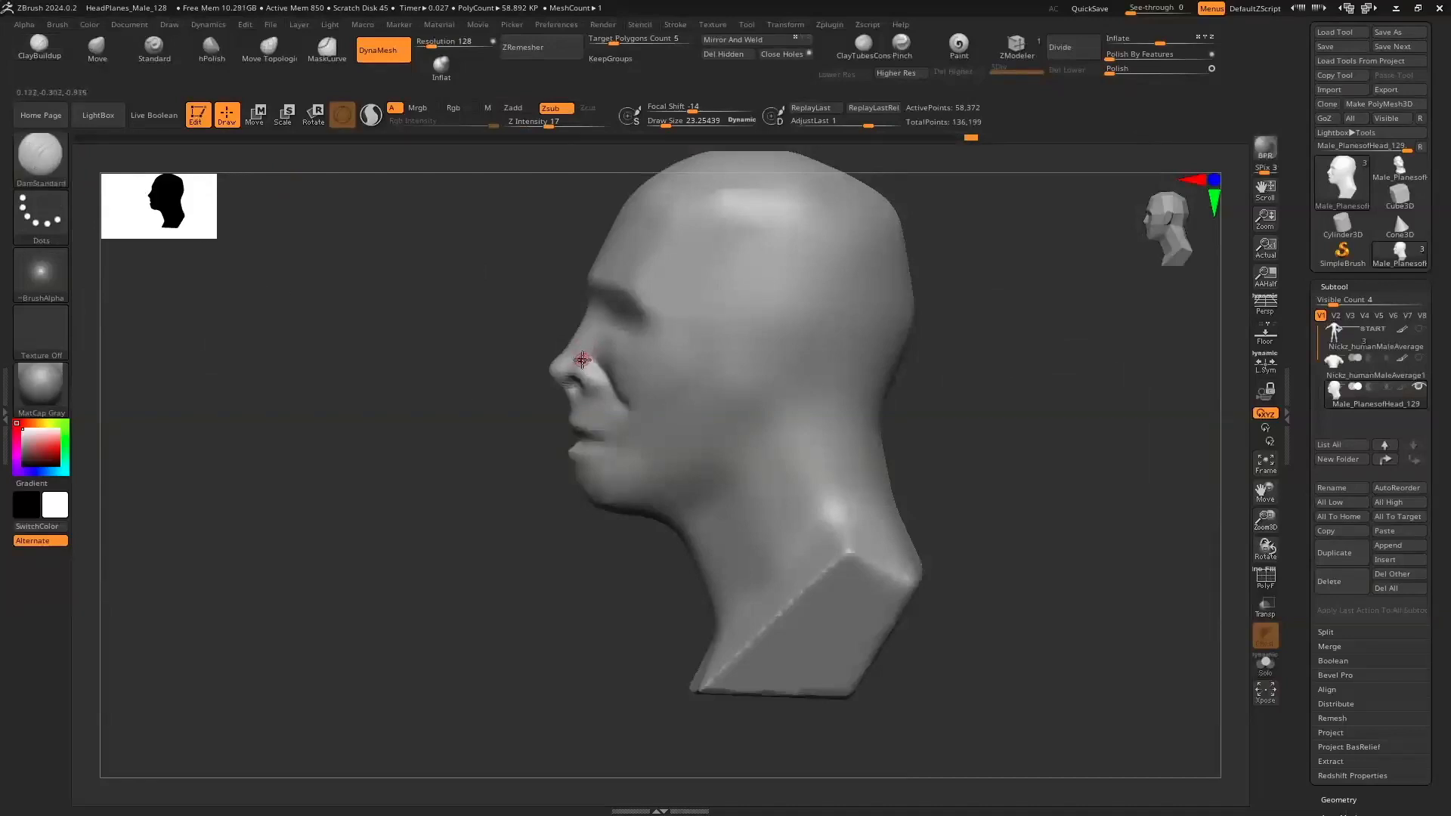
pyautogui.moveTo(545, 362); pyautogui.dragTo(576, 365)
pyautogui.moveTo(597, 362); pyautogui.dragTo(575, 387, button='right')
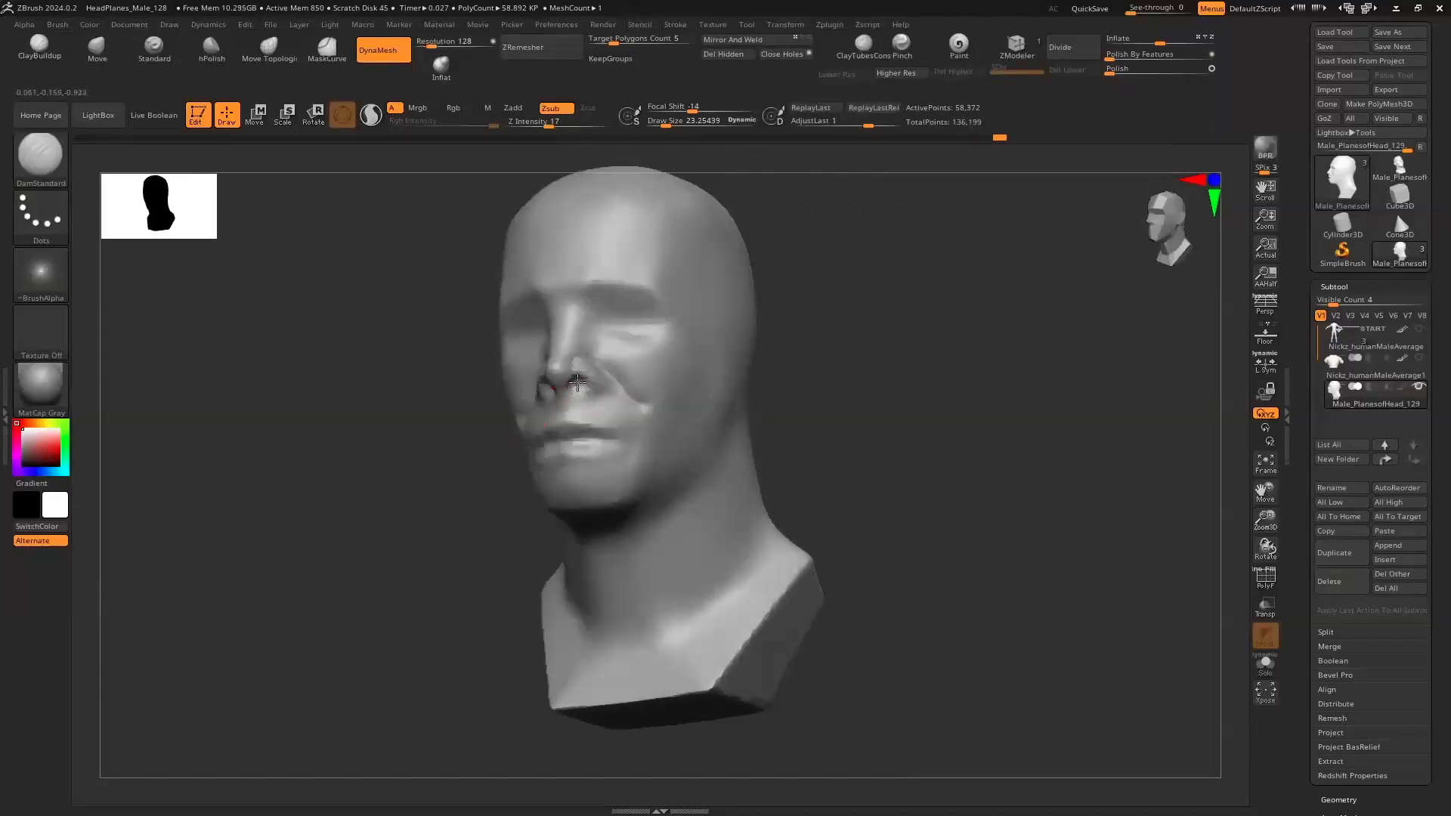
pyautogui.moveTo(610, 377)
pyautogui.mouseDown()
pyautogui.moveTo(594, 398)
pyautogui.moveTo(611, 383)
pyautogui.mouseUp()
pyautogui.moveTo(447, 478); pyautogui.dragTo(388, 502, button='right')
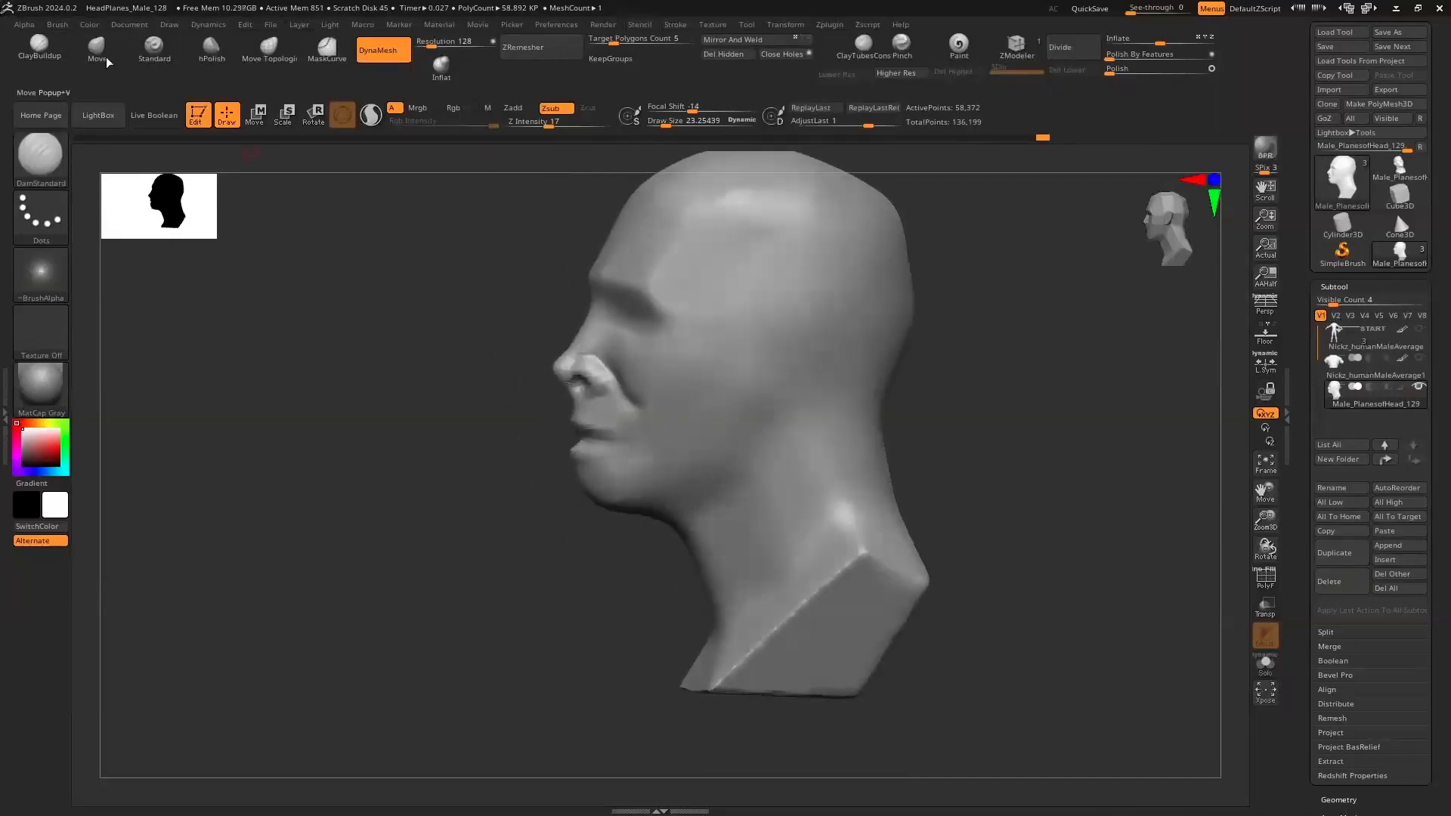
# Reshape the tip of the nose in profile with the Move brush at a draw size of about 95
pyautogui.click(95, 48)
pyautogui.click(1166, 265)
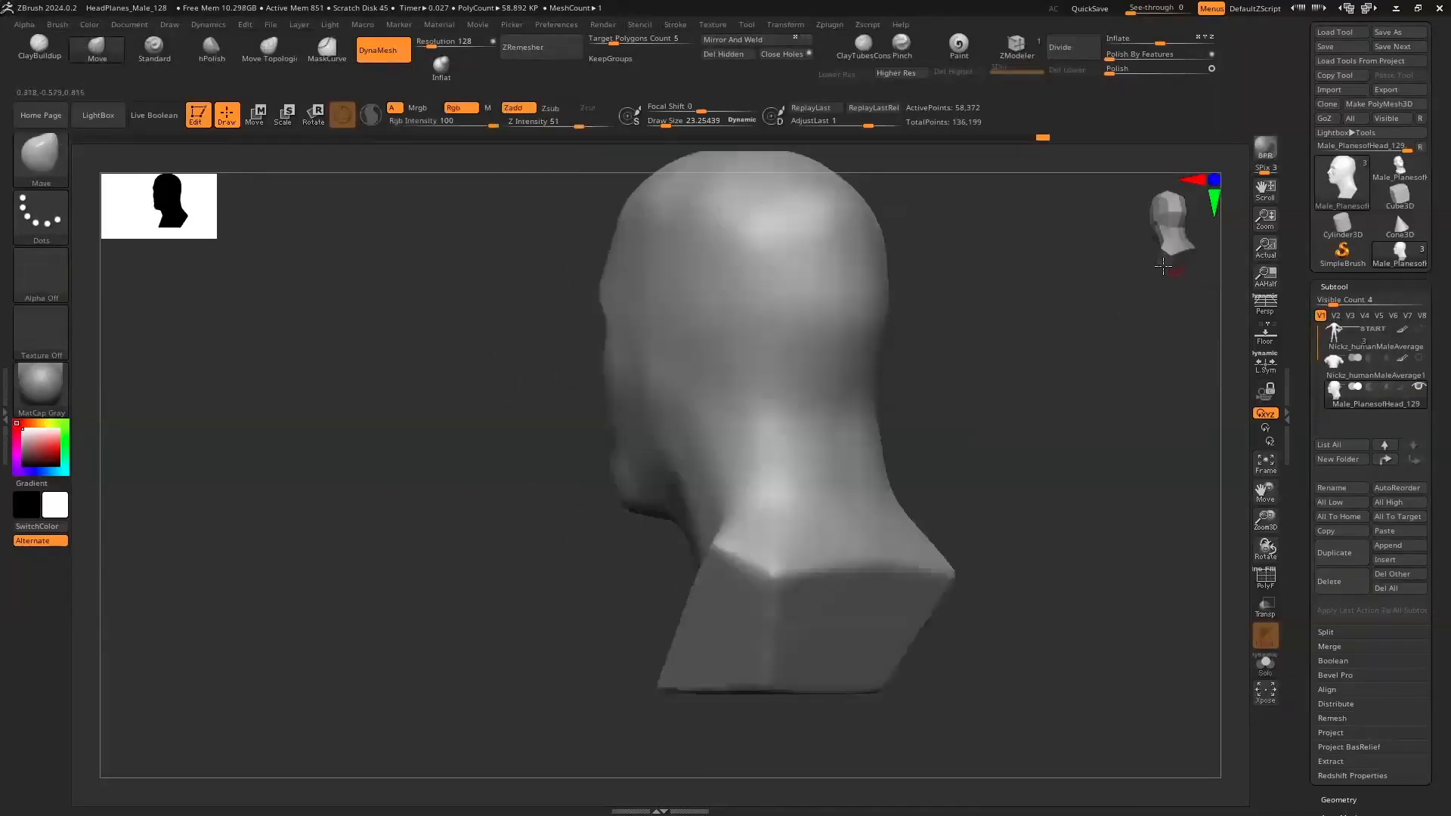
pyautogui.click(1171, 263)
pyautogui.moveTo(1264, 492)
pyautogui.mouseDown()
pyautogui.moveTo(1271, 540)
pyautogui.moveTo(1260, 517)
pyautogui.mouseUp()
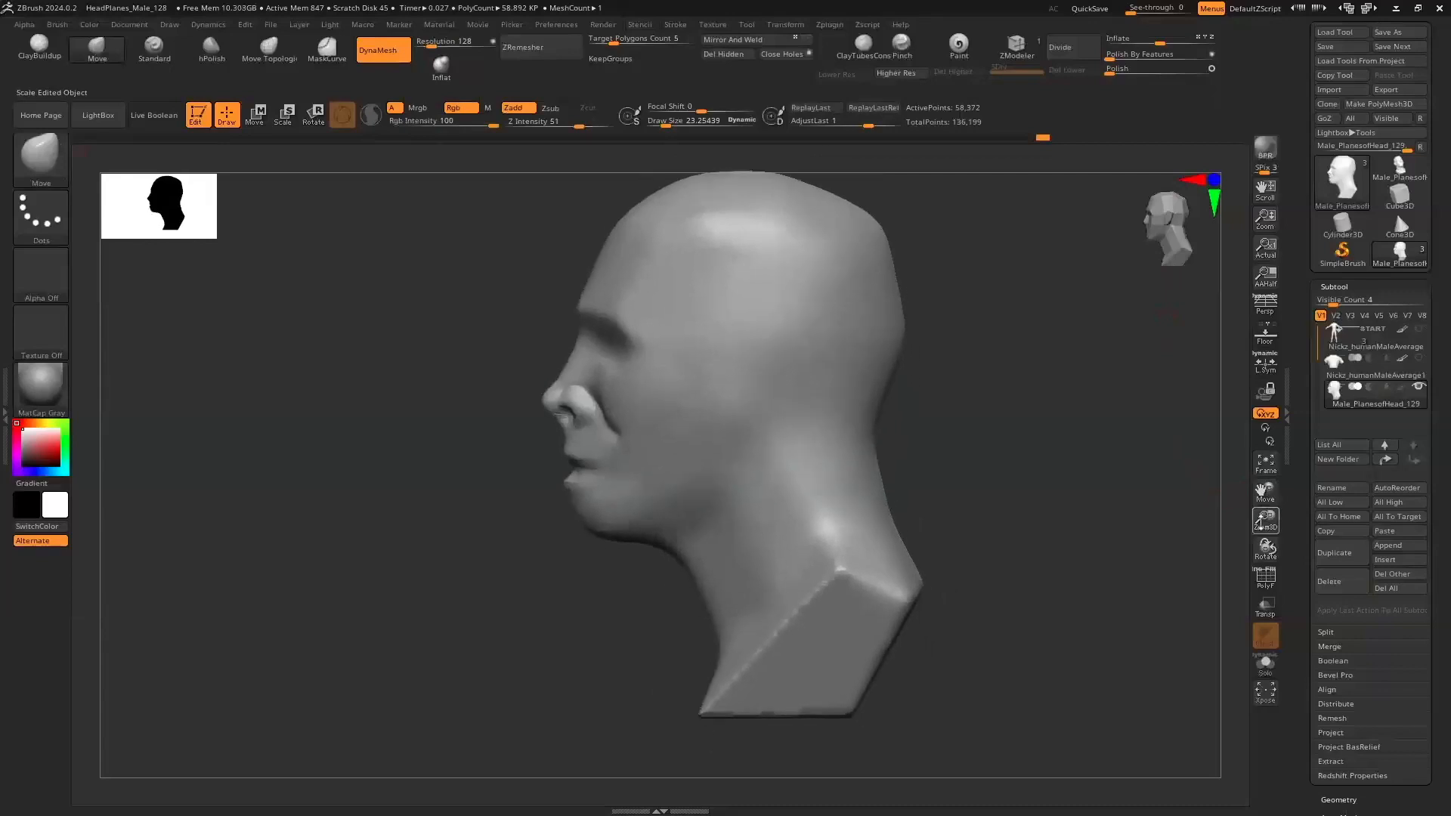
pyautogui.keyDown('alt'); pyautogui.moveTo(1153, 524); pyautogui.dragTo(591, 430); pyautogui.keyUp('alt')
pyautogui.press('s')
pyautogui.moveTo(362, 449); pyautogui.dragTo(379, 448)
pyautogui.moveTo(510, 380); pyautogui.dragTo(497, 393)
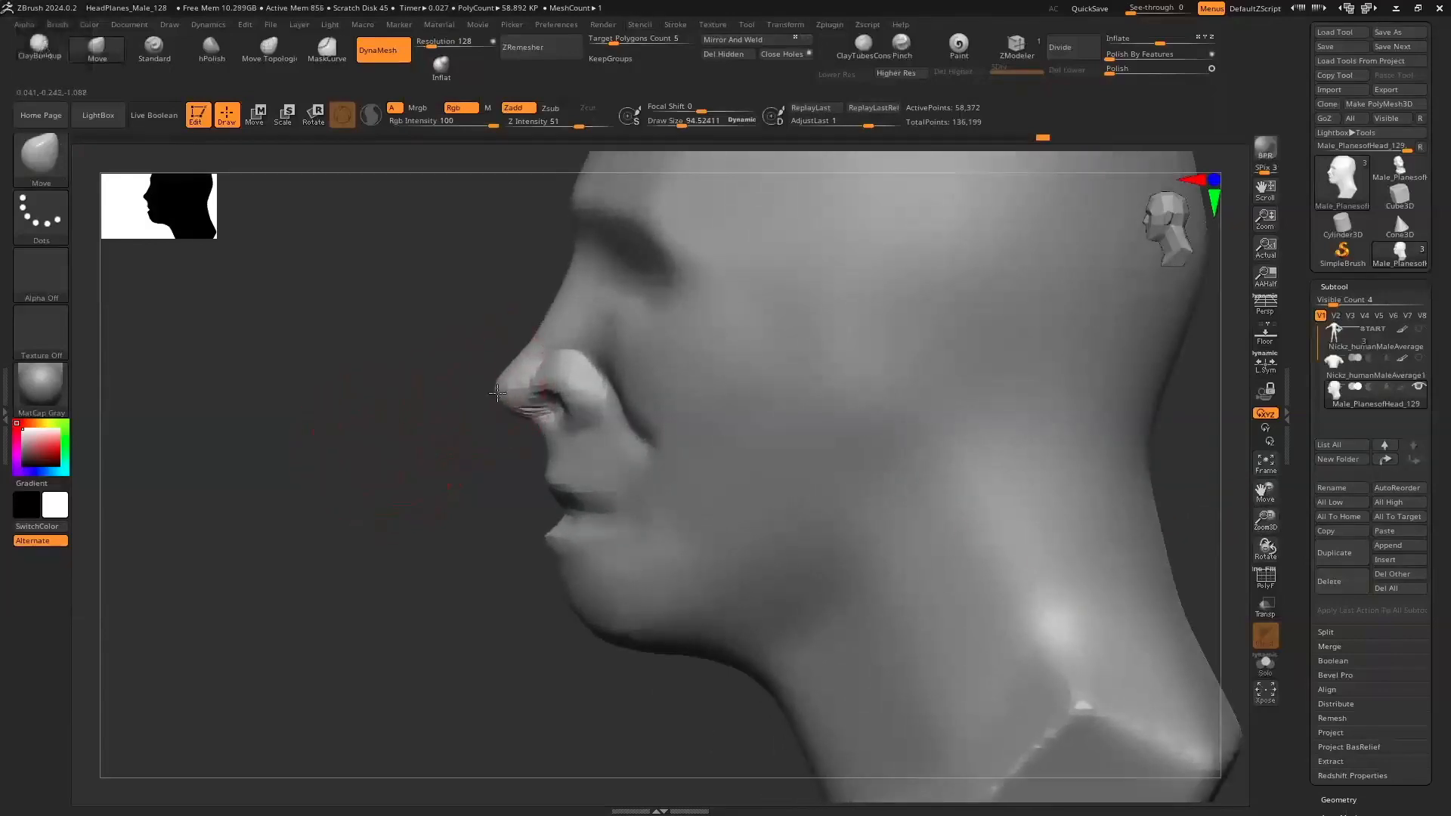
# Re-DynaMesh the head and adjust the base and bridge of the nose in profile with the Move brush
pyautogui.keyDown('ctrl'); pyautogui.moveTo(384, 500); pyautogui.dragTo(399, 510); pyautogui.keyUp('ctrl')
pyautogui.moveTo(544, 429); pyautogui.dragTo(551, 419)
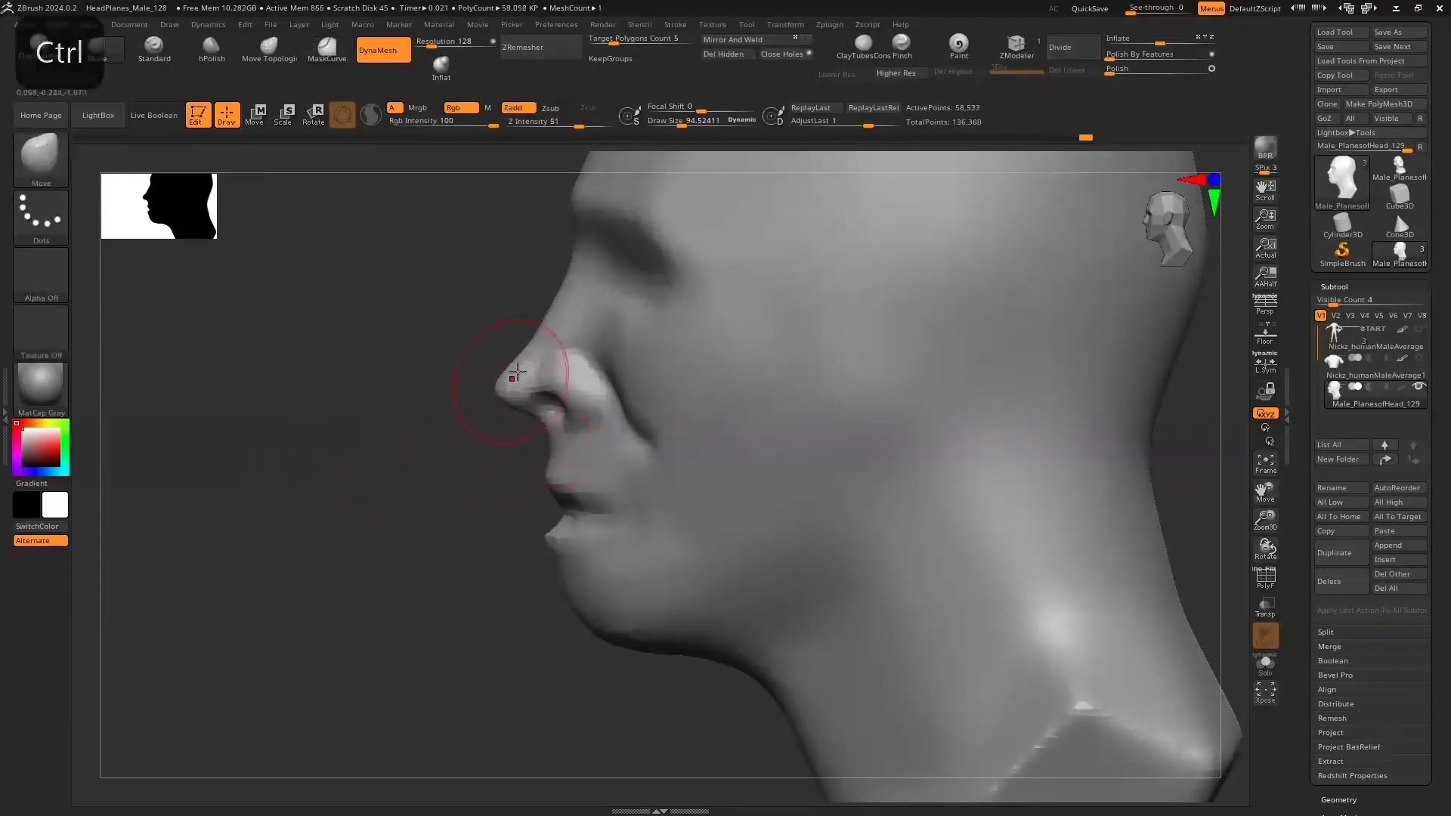
pyautogui.moveTo(529, 337); pyautogui.dragTo(520, 340)
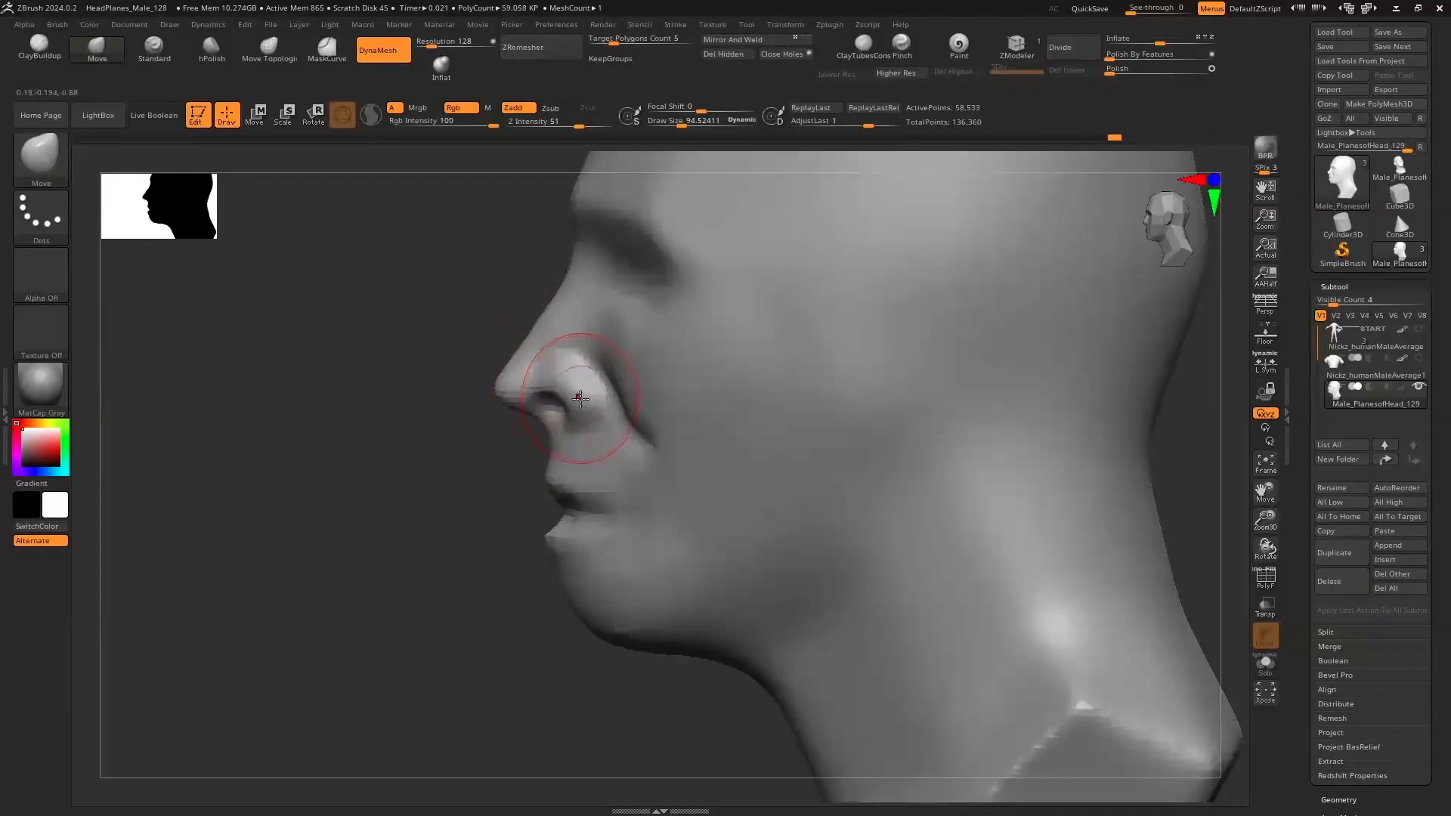
# Adjust the nose wings and nostrils from the front with the Move brush at a draw size of about 62
pyautogui.moveTo(390, 468); pyautogui.dragTo(590, 455)
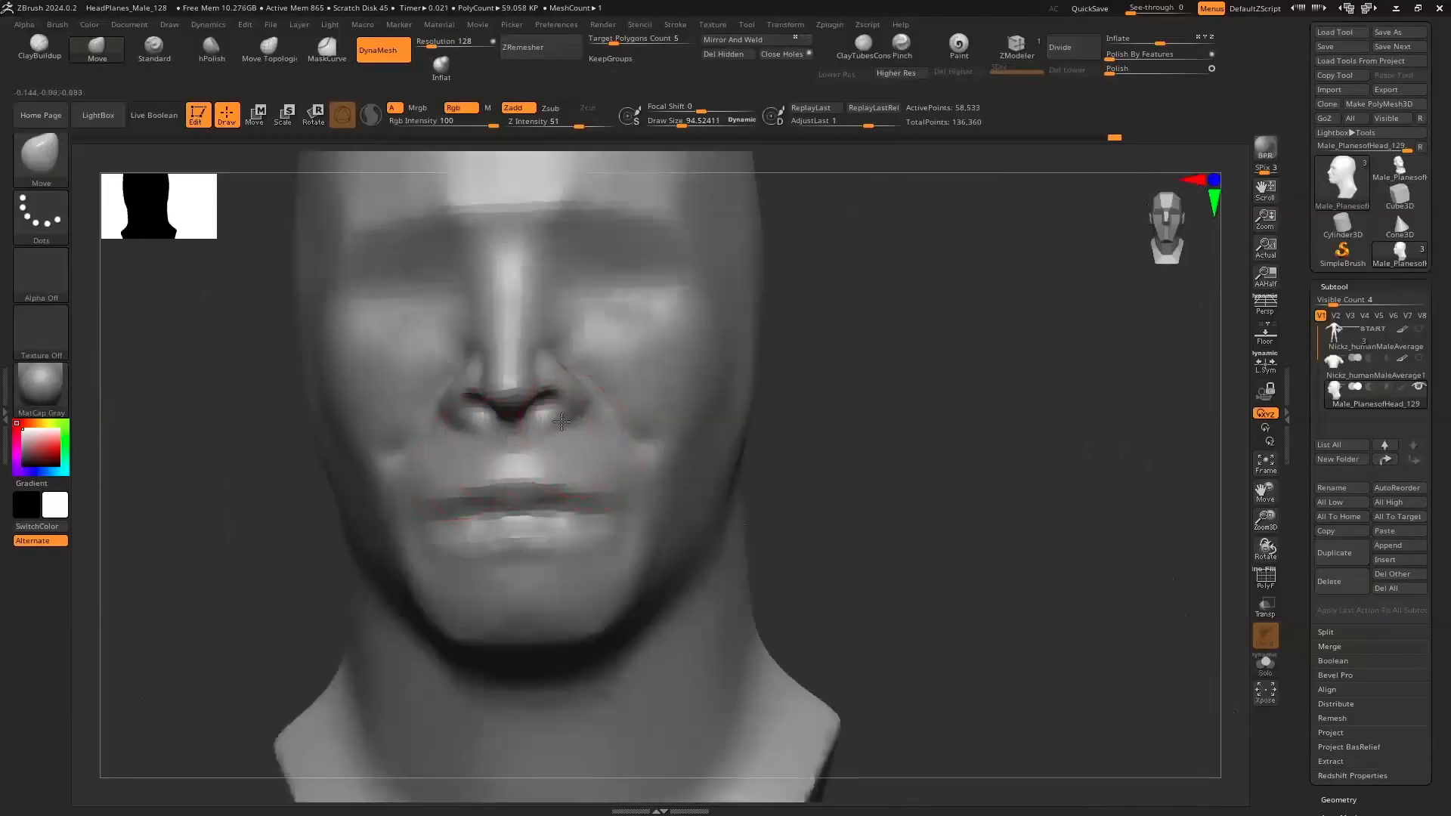
pyautogui.moveTo(1160, 251)
pyautogui.mouseDown()
pyautogui.moveTo(1036, 350)
pyautogui.moveTo(1149, 251)
pyautogui.mouseUp()
pyautogui.moveTo(1266, 487); pyautogui.dragTo(1263, 456)
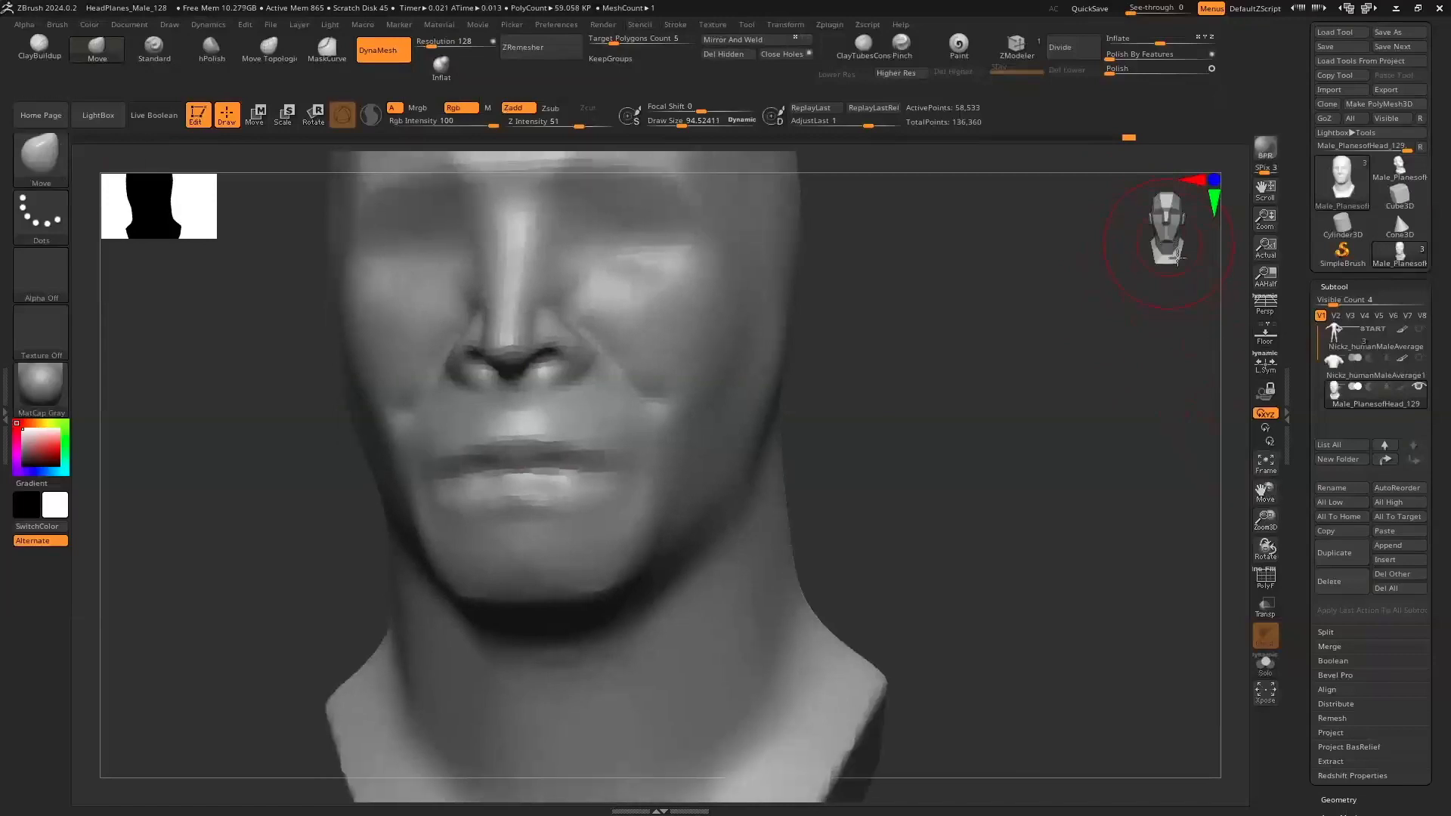
pyautogui.moveTo(1166, 244); pyautogui.dragTo(1177, 258)
pyautogui.moveTo(1260, 493); pyautogui.dragTo(1299, 536)
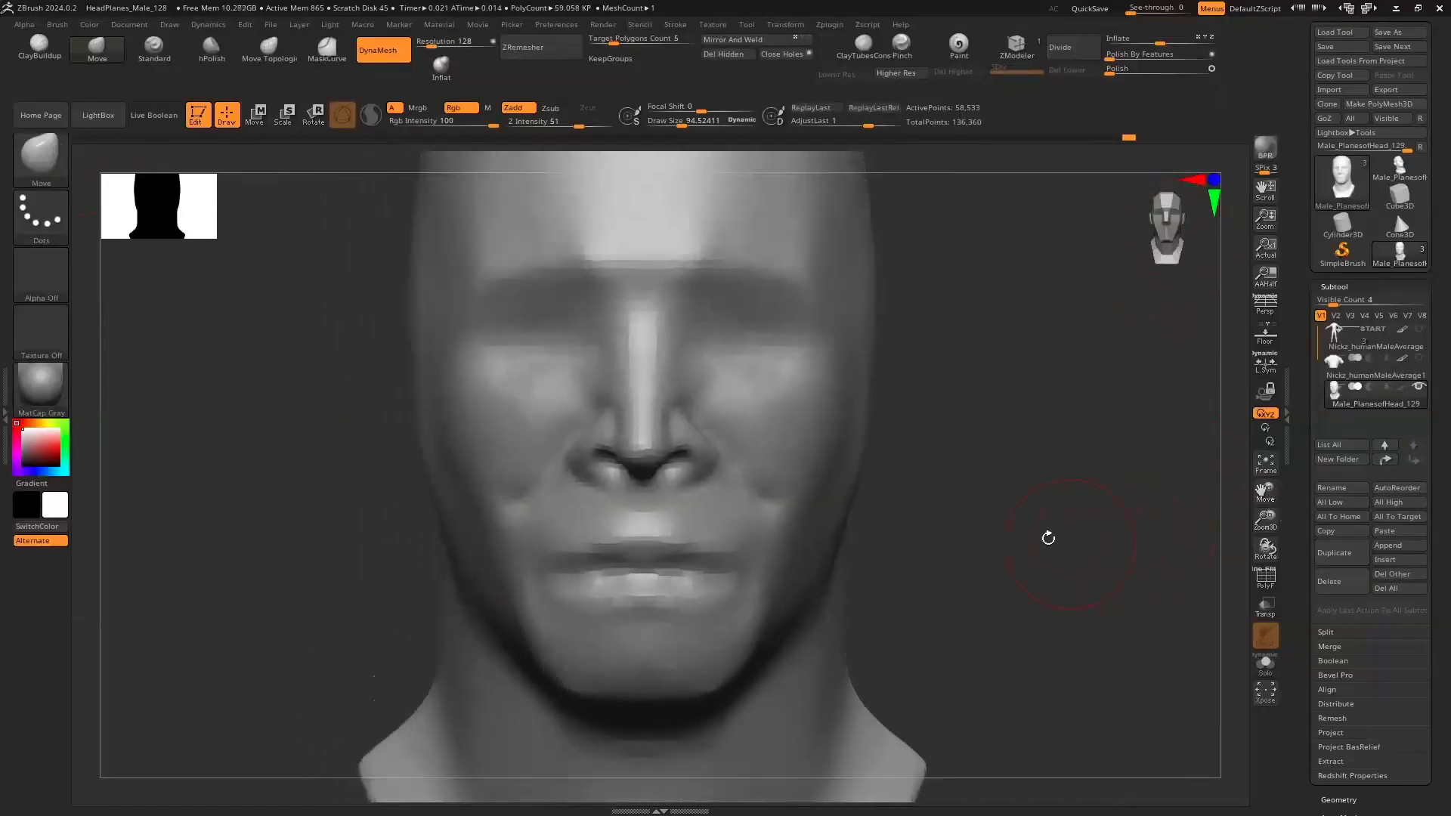
pyautogui.press('s')
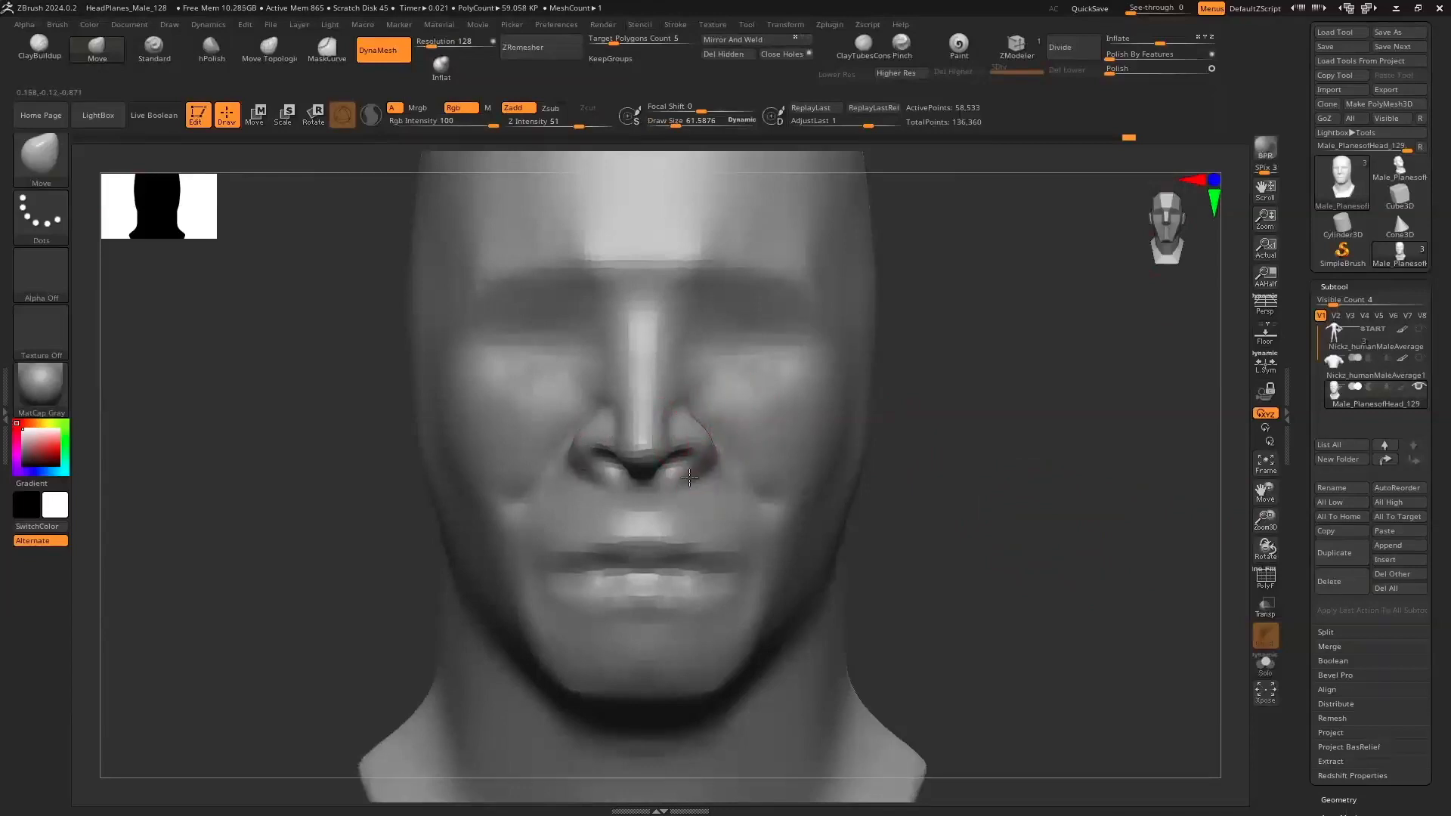
pyautogui.moveTo(712, 459)
pyautogui.mouseDown()
pyautogui.moveTo(714, 473)
pyautogui.moveTo(690, 478)
pyautogui.mouseUp()
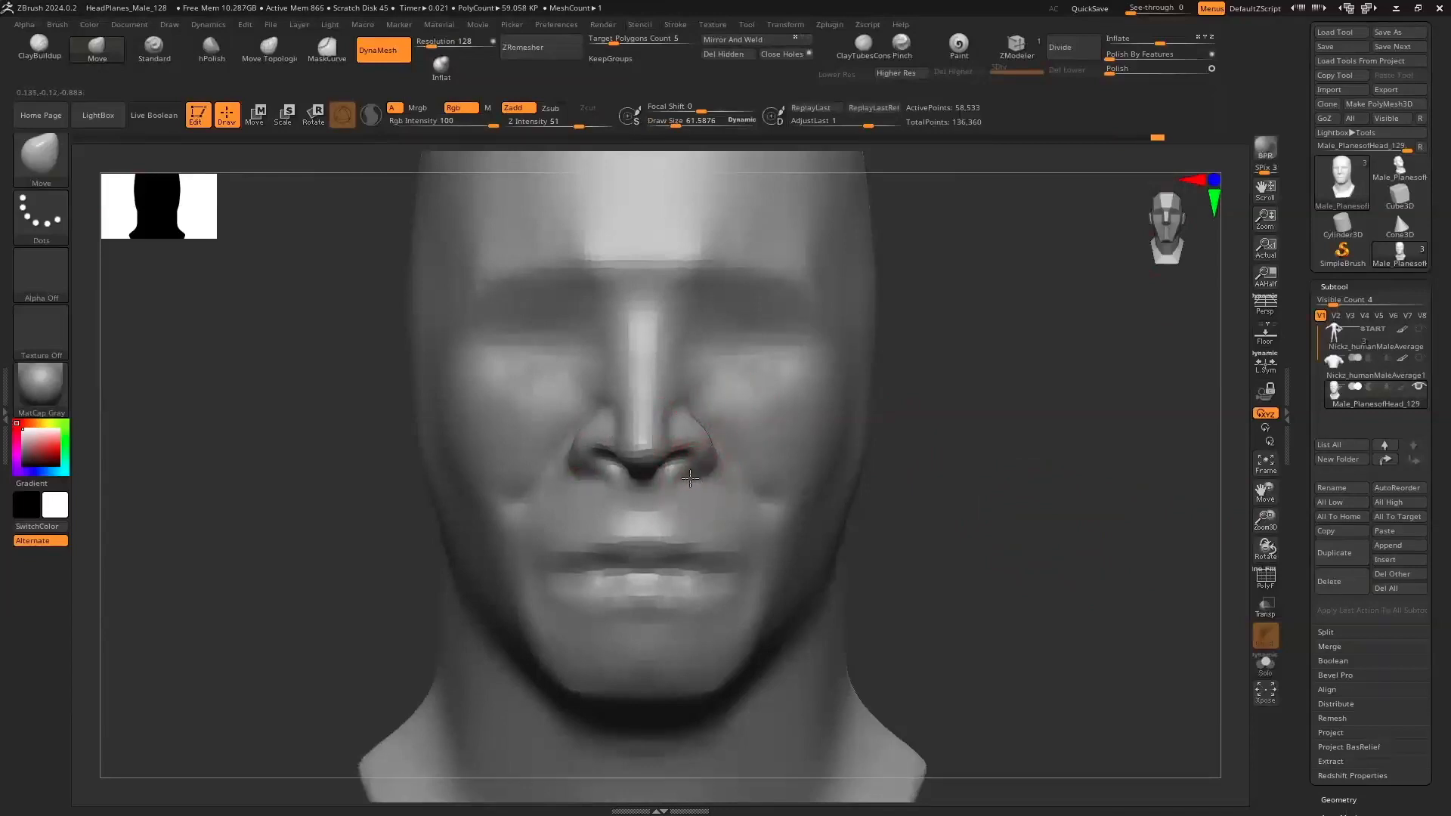
pyautogui.moveTo(900, 551); pyautogui.dragTo(793, 333)
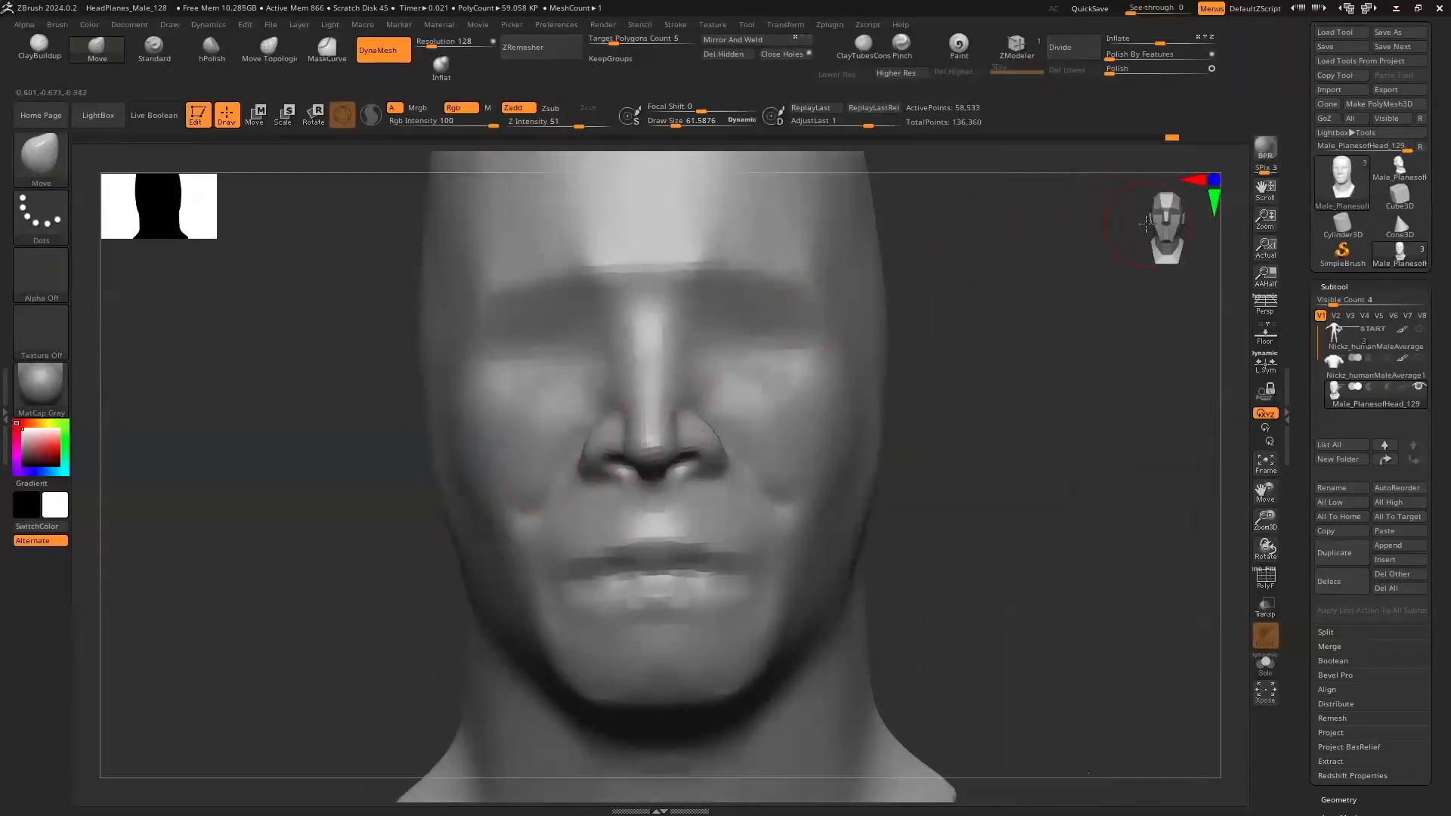
# Sculpt the philtrum and the area above the upper lip with the ClayBuildup brush
pyautogui.press('alt')
pyautogui.click(38, 47)
pyautogui.moveTo(660, 530)
pyautogui.keyDown('alt'); pyautogui.mouseDown()
pyautogui.moveTo(654, 544)
pyautogui.moveTo(641, 514)
pyautogui.mouseUp(); pyautogui.keyUp('alt')
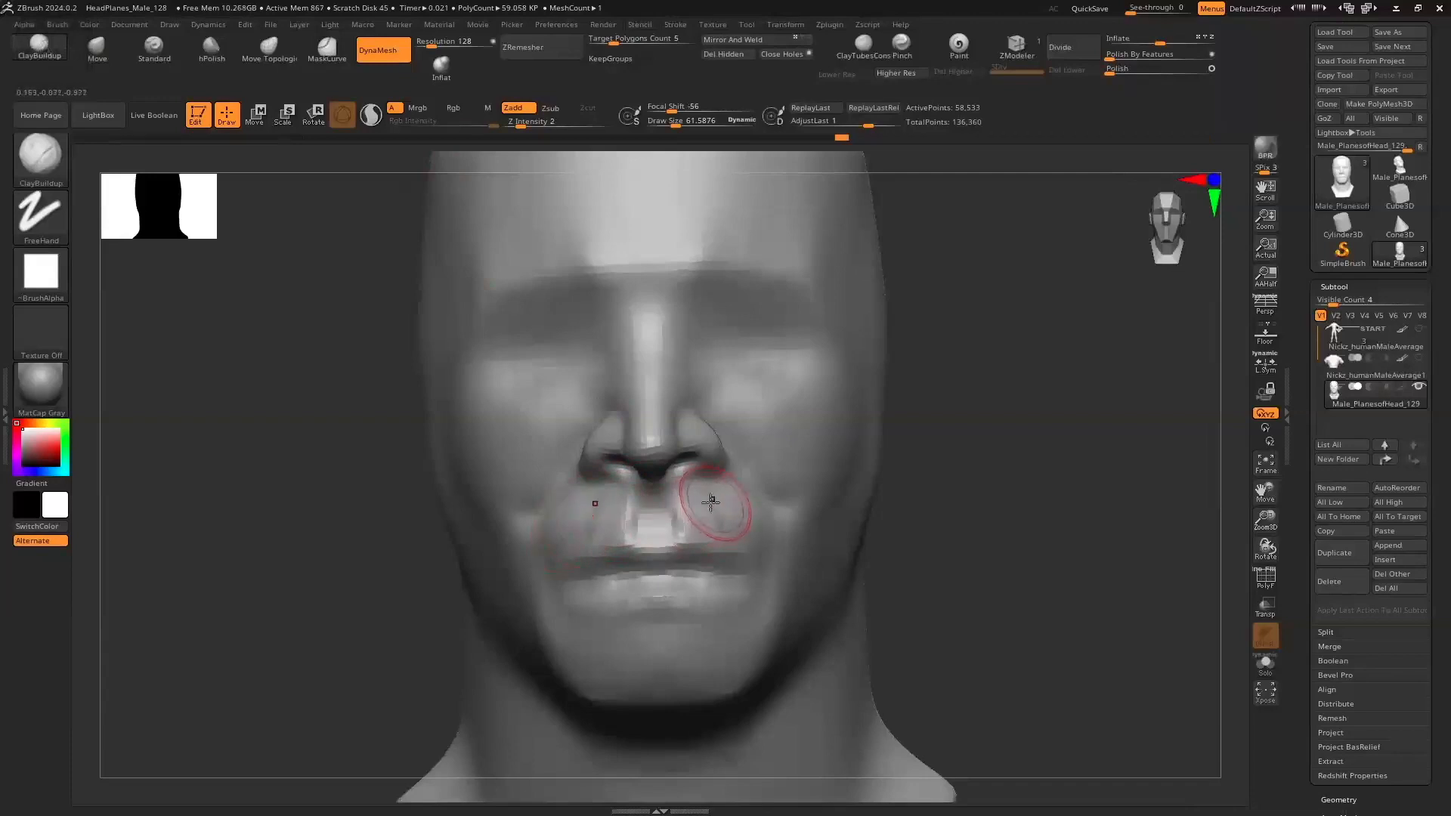
pyautogui.press('shift')
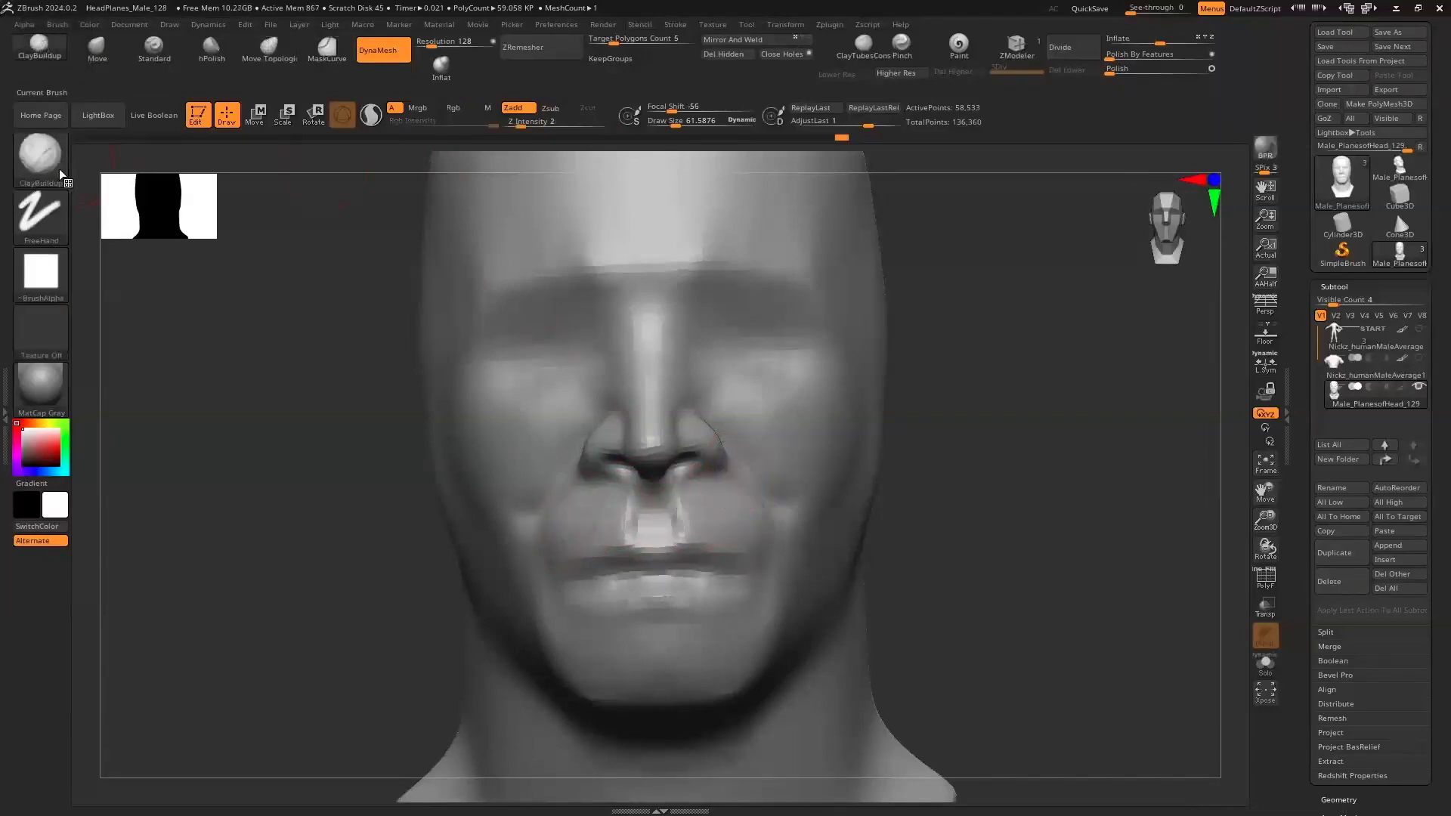
# Sharpen the mouth line and raise the lower lip edge with the DamStandard brush, and smooth the lower lip
pyautogui.press('b')
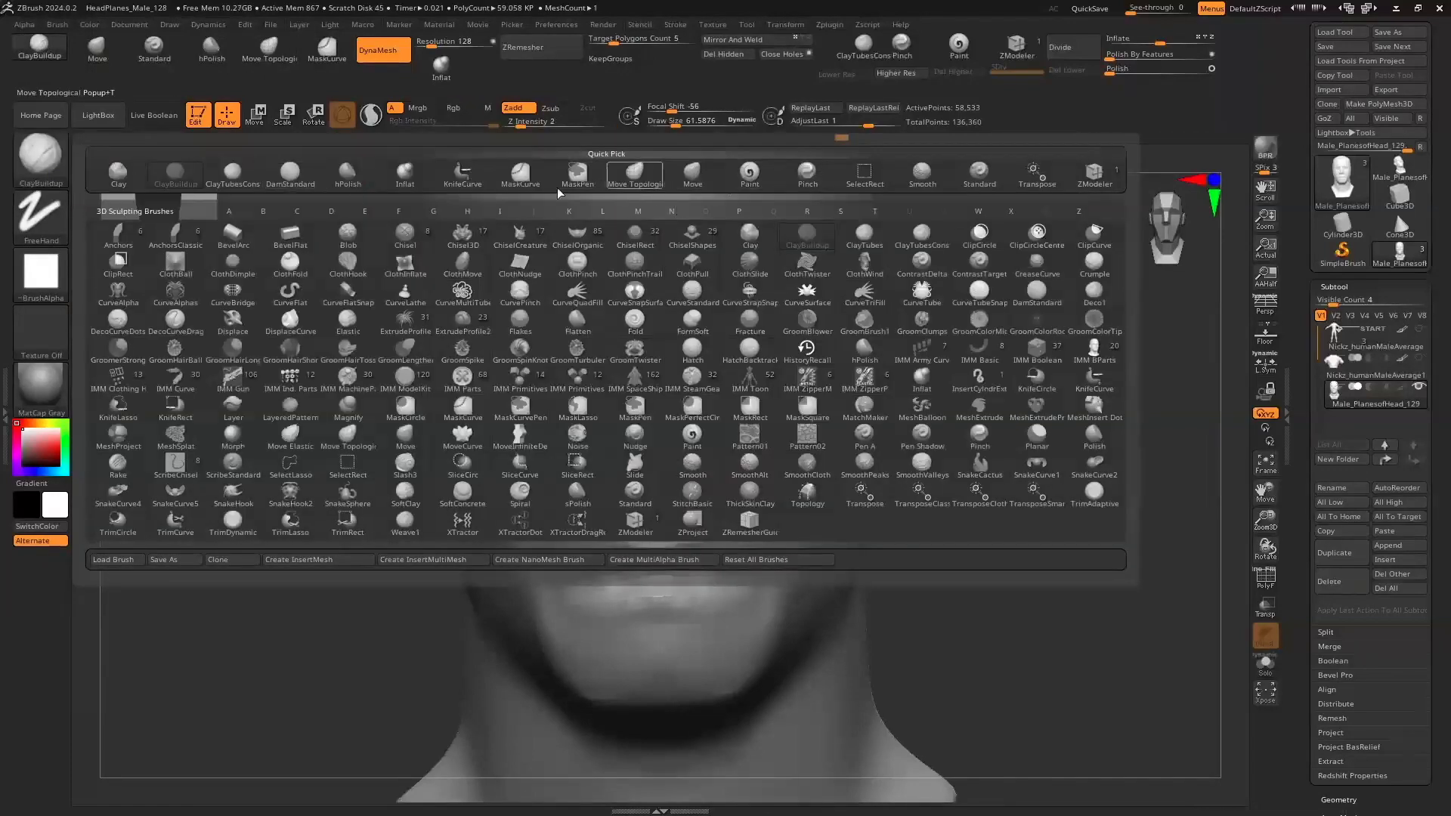
pyautogui.click(279, 182)
pyautogui.moveTo(588, 572)
pyautogui.keyDown('alt'); pyautogui.mouseDown()
pyautogui.moveTo(656, 562)
pyautogui.moveTo(602, 594)
pyautogui.mouseUp(); pyautogui.keyUp('alt')
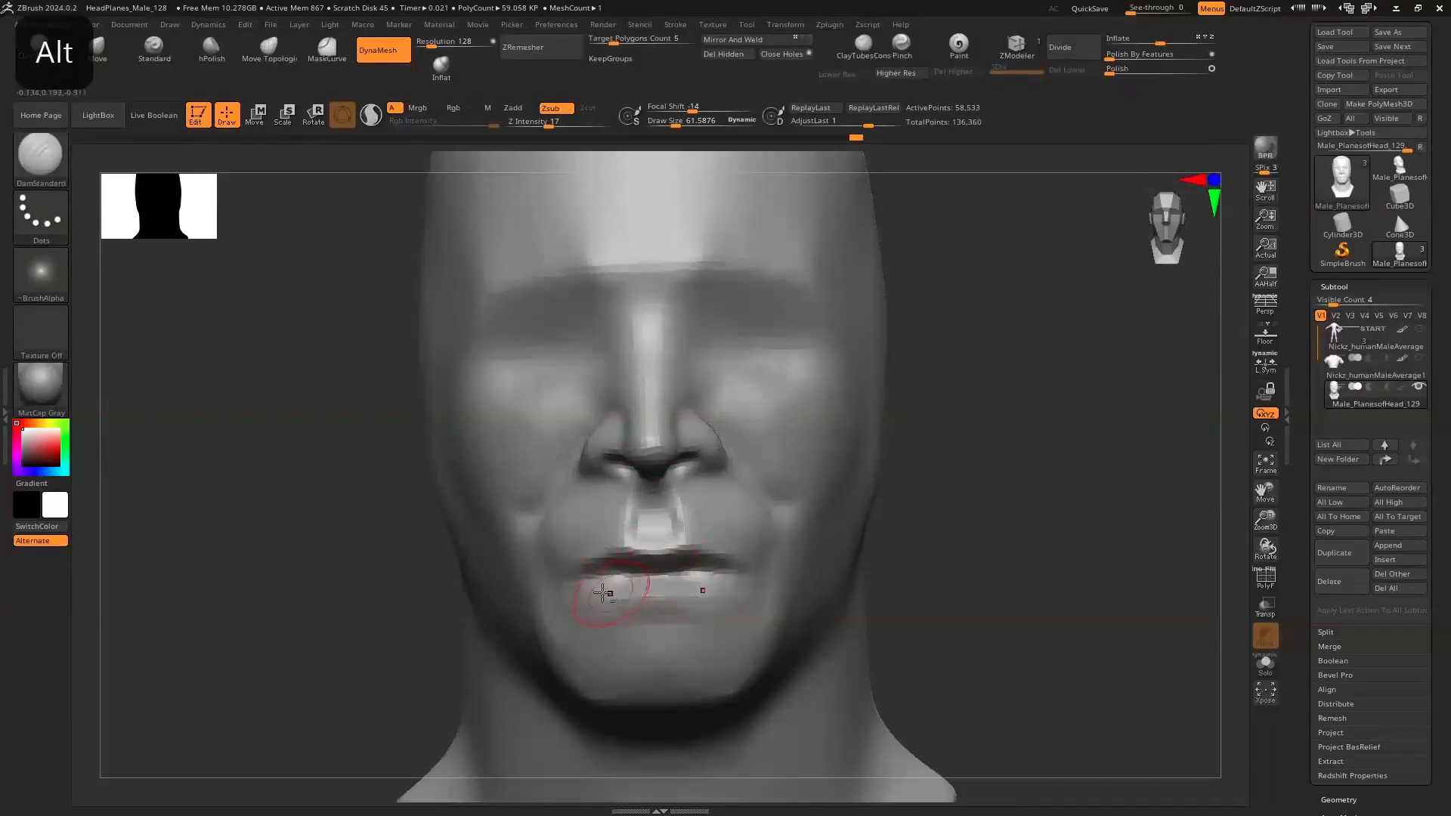
pyautogui.keyDown('shift'); pyautogui.moveTo(939, 634); pyautogui.dragTo(632, 598); pyautogui.keyUp('shift')
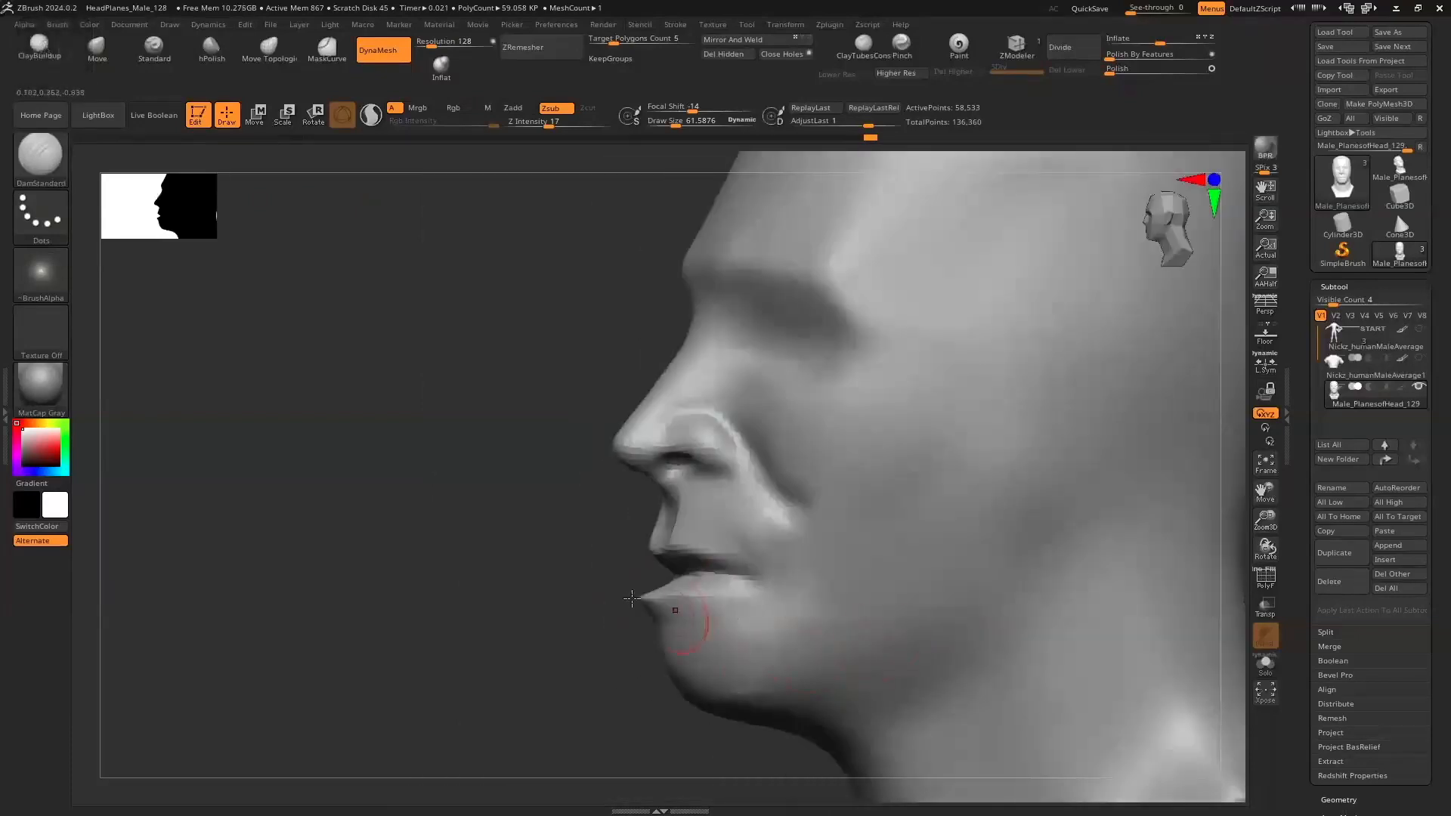
pyautogui.press('shift')
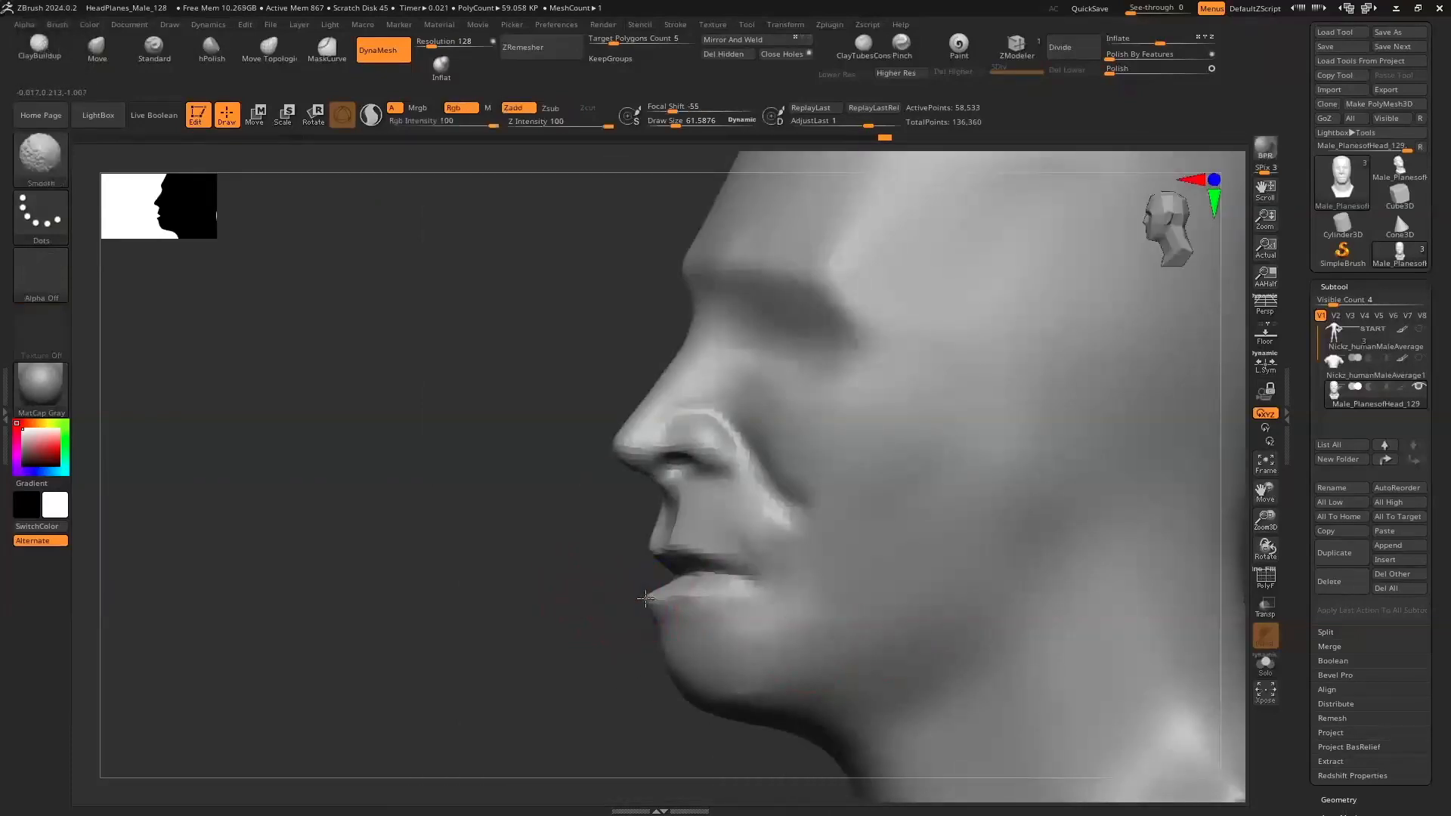
pyautogui.keyDown('shift'); pyautogui.moveTo(650, 604); pyautogui.dragTo(687, 602); pyautogui.keyUp('shift')
pyautogui.keyDown('shift'); pyautogui.moveTo(469, 610); pyautogui.dragTo(647, 624); pyautogui.keyUp('shift')
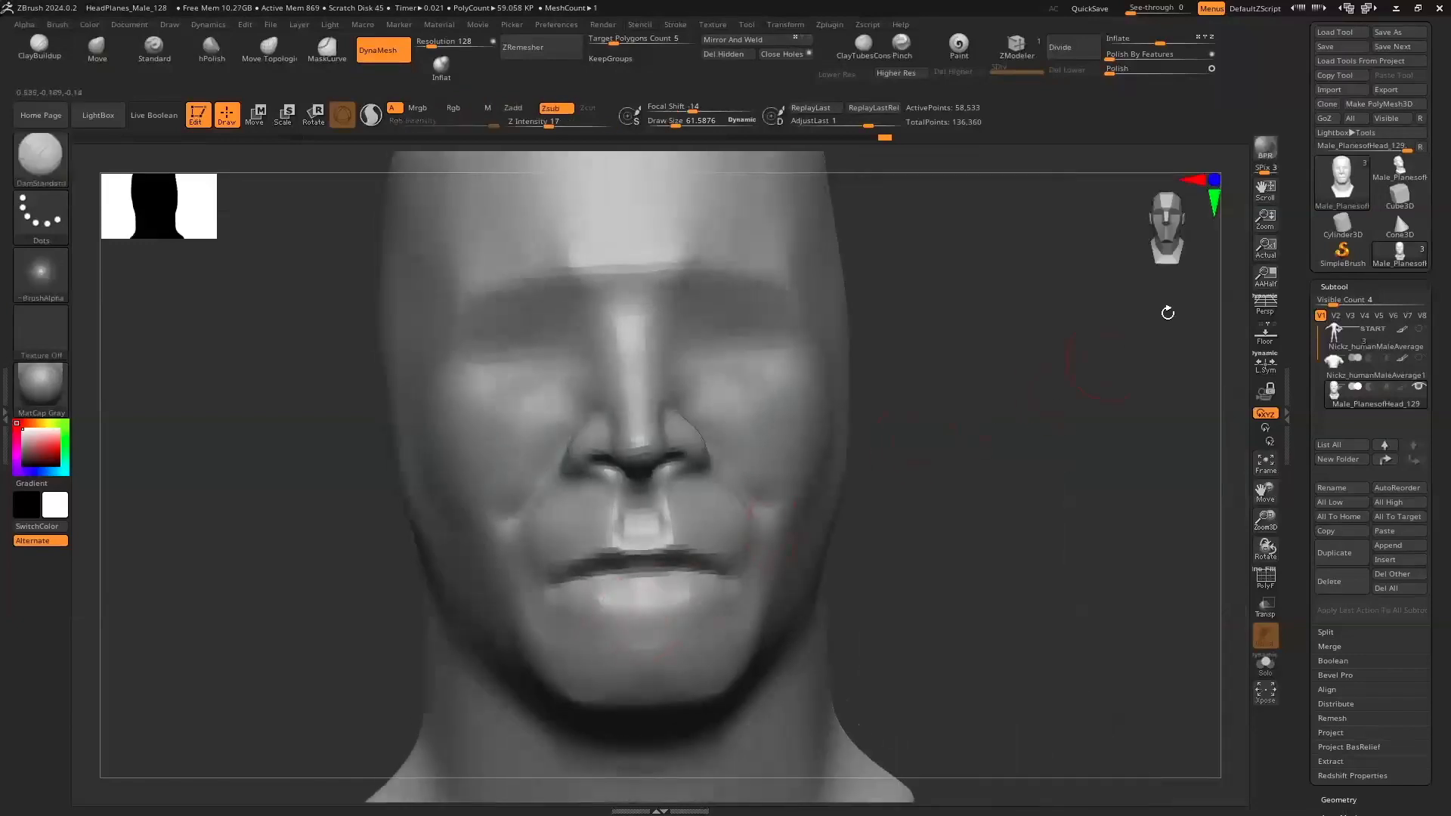
# Refine the lower lip with the DamStandard brush at a draw size of about 48
pyautogui.moveTo(1263, 522); pyautogui.dragTo(1191, 427)
pyautogui.moveTo(1185, 264); pyautogui.dragTo(1096, 367)
pyautogui.press('s')
pyautogui.moveTo(636, 602)
pyautogui.mouseDown()
pyautogui.moveTo(622, 603)
pyautogui.moveTo(665, 624)
pyautogui.moveTo(637, 609)
pyautogui.moveTo(658, 610)
pyautogui.mouseUp()
pyautogui.press('alt')
# Draw the jawline and the outline of the ear with the DamStandard brush, and soften the ear outline
pyautogui.moveTo(507, 609)
pyautogui.mouseDown()
pyautogui.moveTo(450, 602)
pyautogui.moveTo(637, 650)
pyautogui.mouseUp()
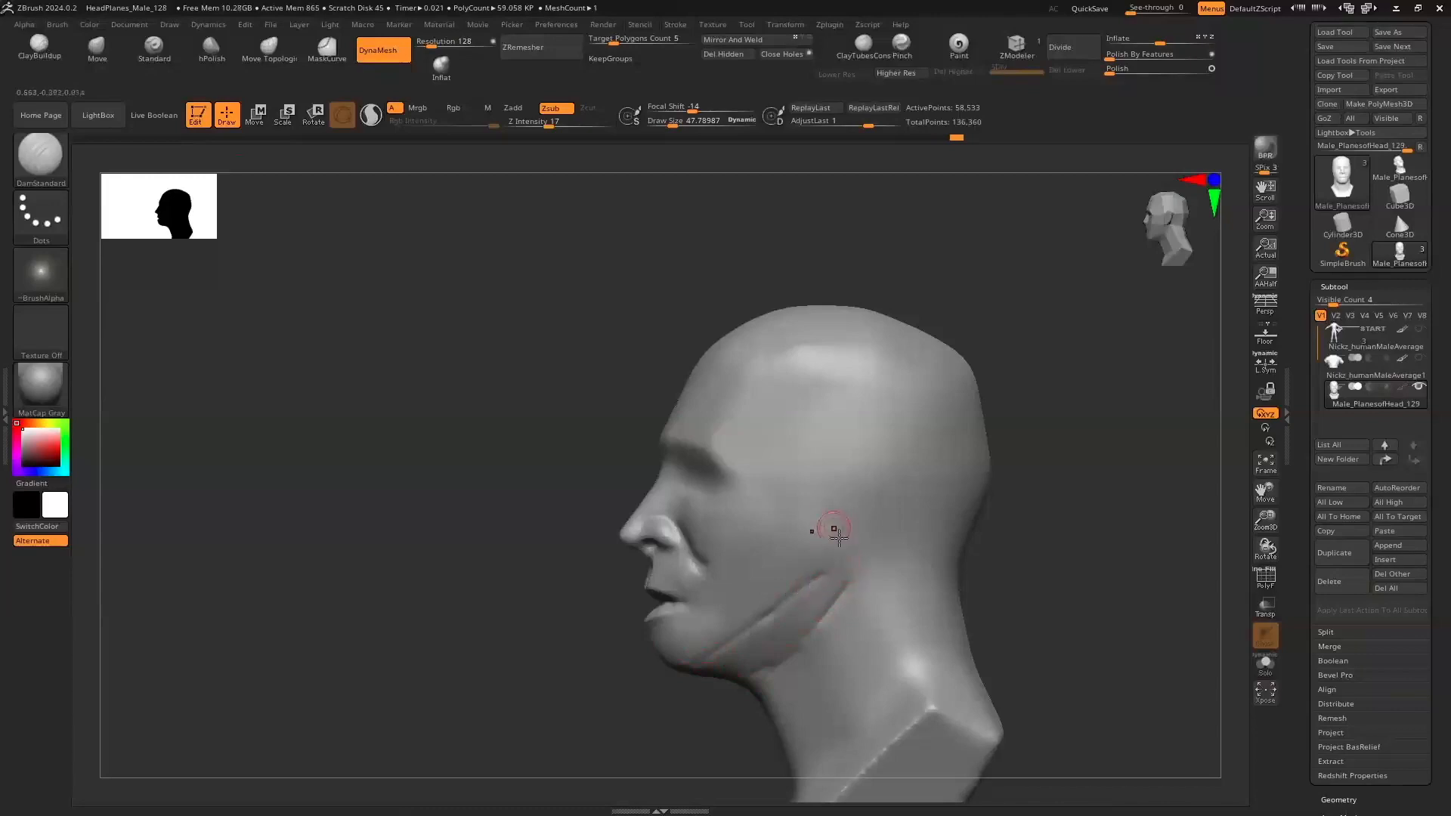
pyautogui.moveTo(831, 539)
pyautogui.mouseDown()
pyautogui.moveTo(869, 486)
pyautogui.moveTo(820, 477)
pyautogui.moveTo(876, 513)
pyautogui.mouseUp()
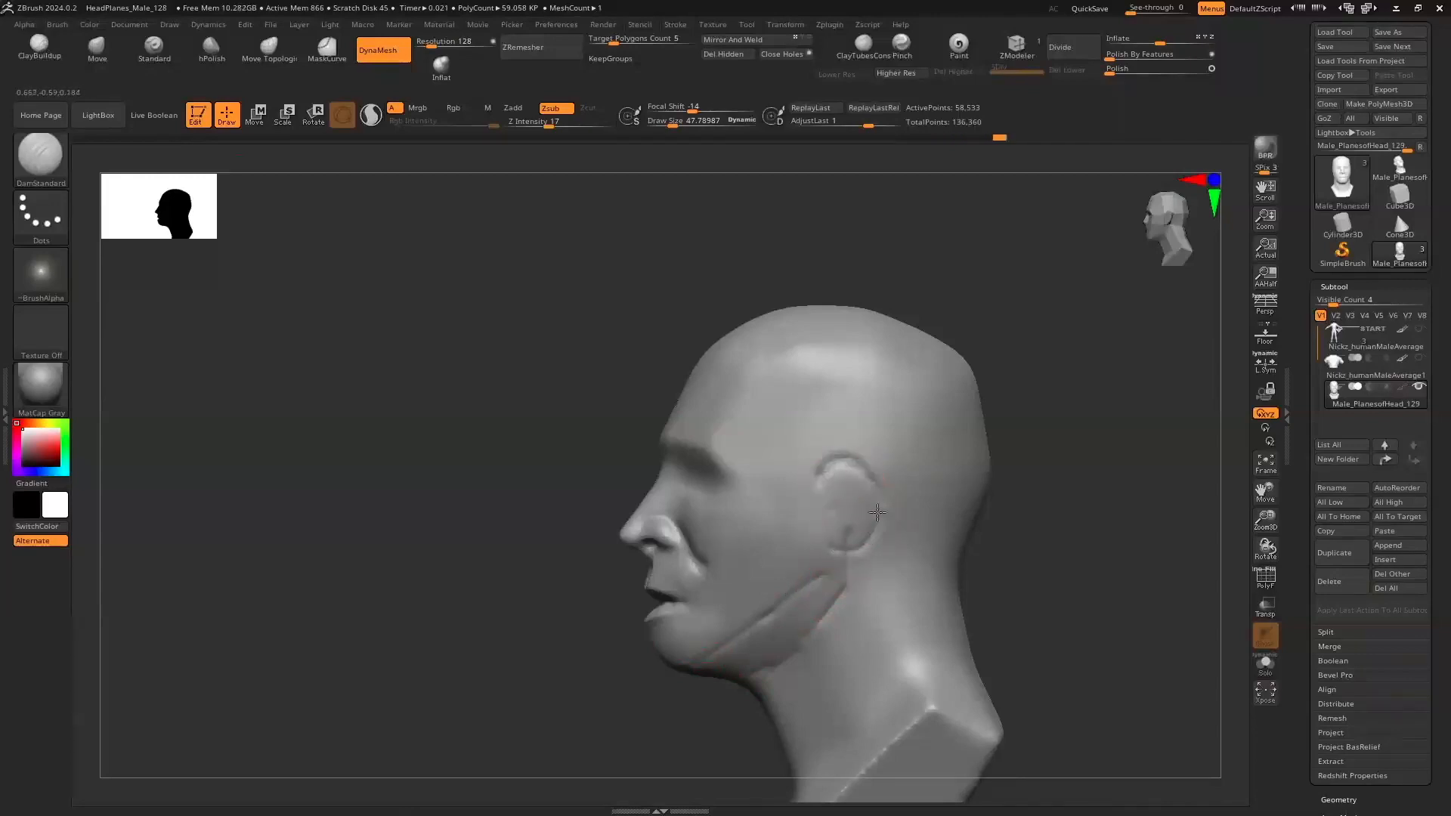
pyautogui.keyDown('shift'); pyautogui.moveTo(517, 671); pyautogui.dragTo(502, 673); pyautogui.keyUp('shift')
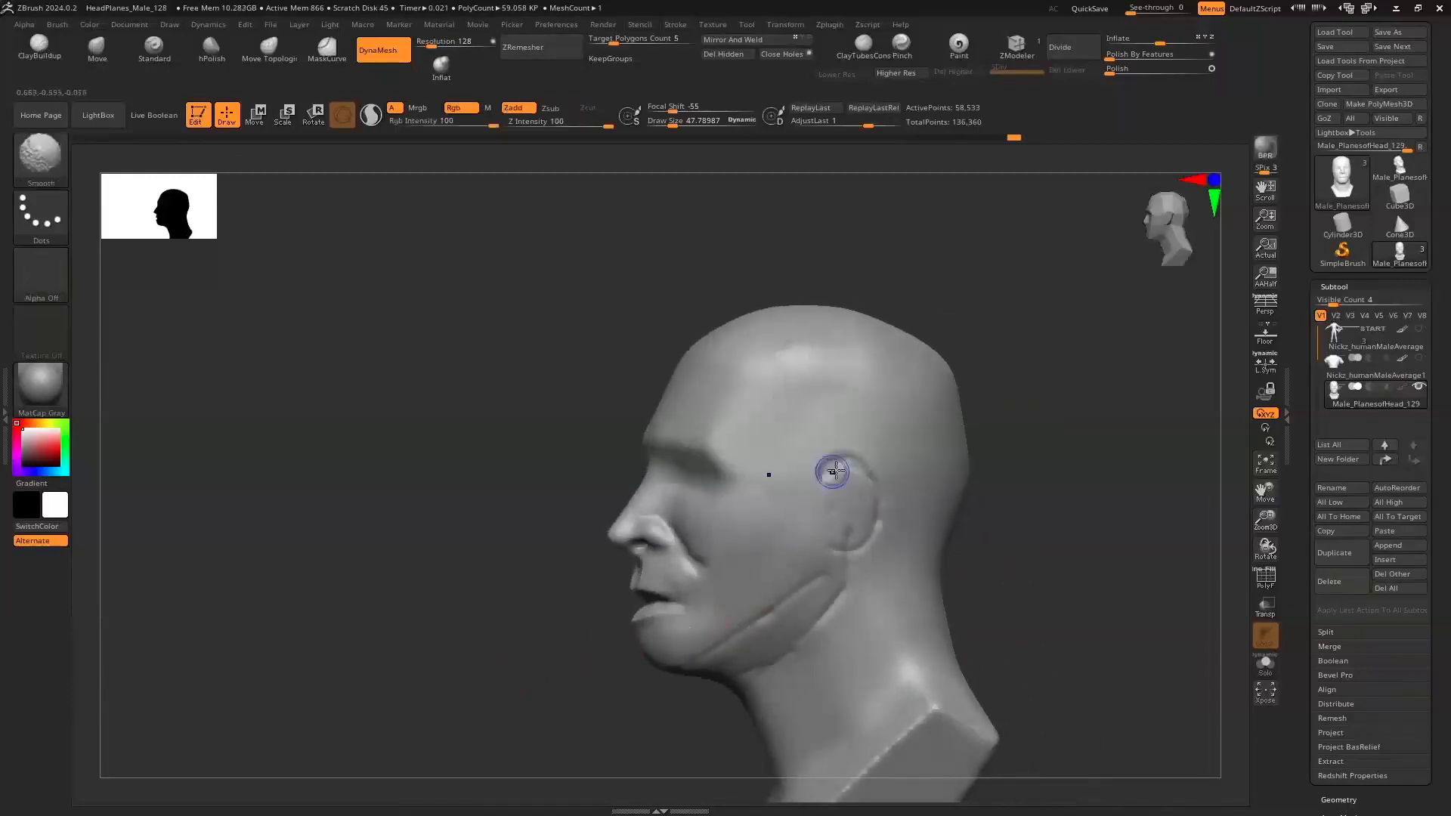
pyautogui.keyDown('shift'); pyautogui.moveTo(873, 506); pyautogui.dragTo(839, 547); pyautogui.keyUp('shift')
pyautogui.click(1163, 246)
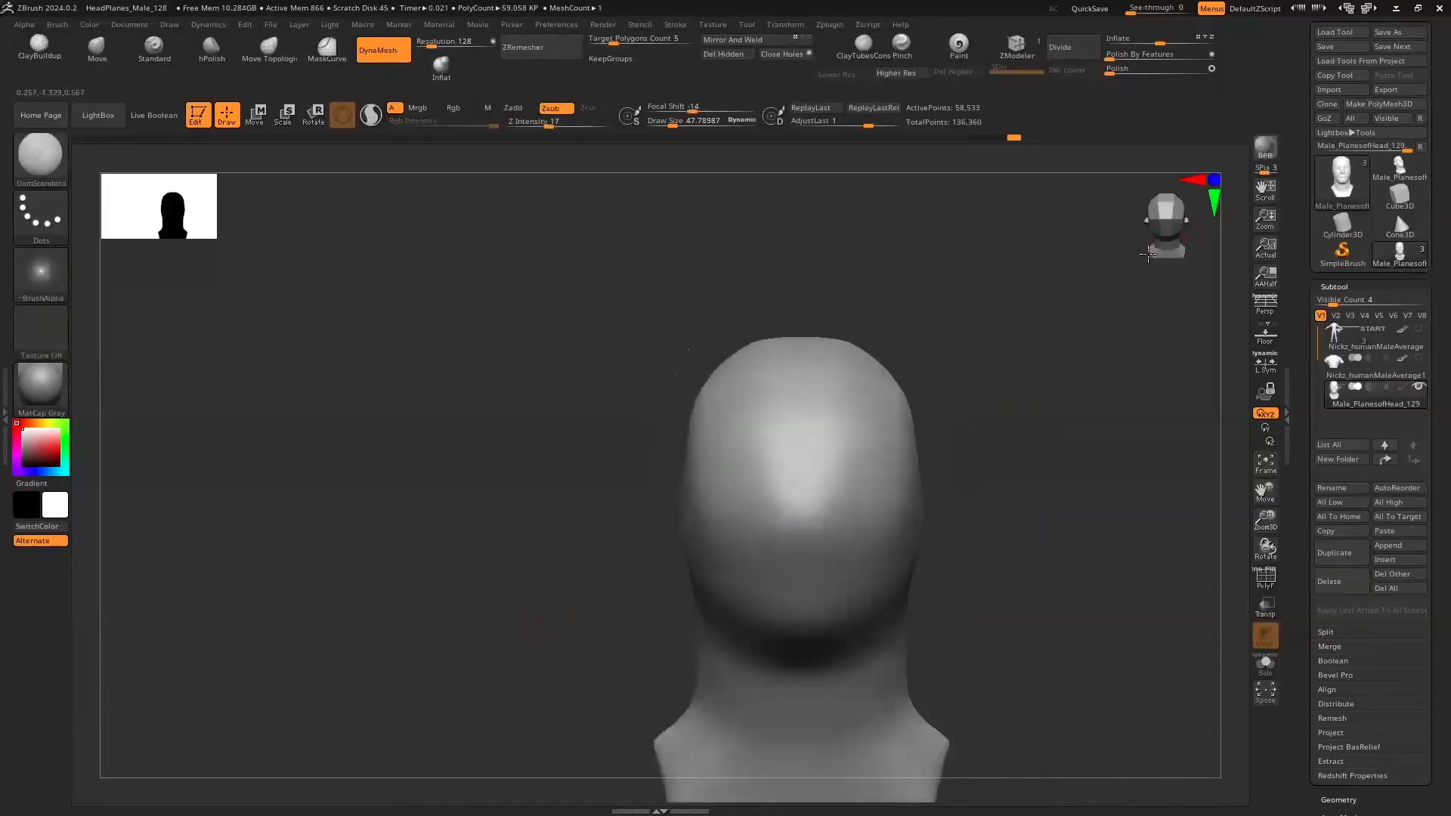
pyautogui.click(1162, 249)
# Switch to the Chisel3D brush with the Ear01 shape for adding the ear
pyautogui.click(40, 157)
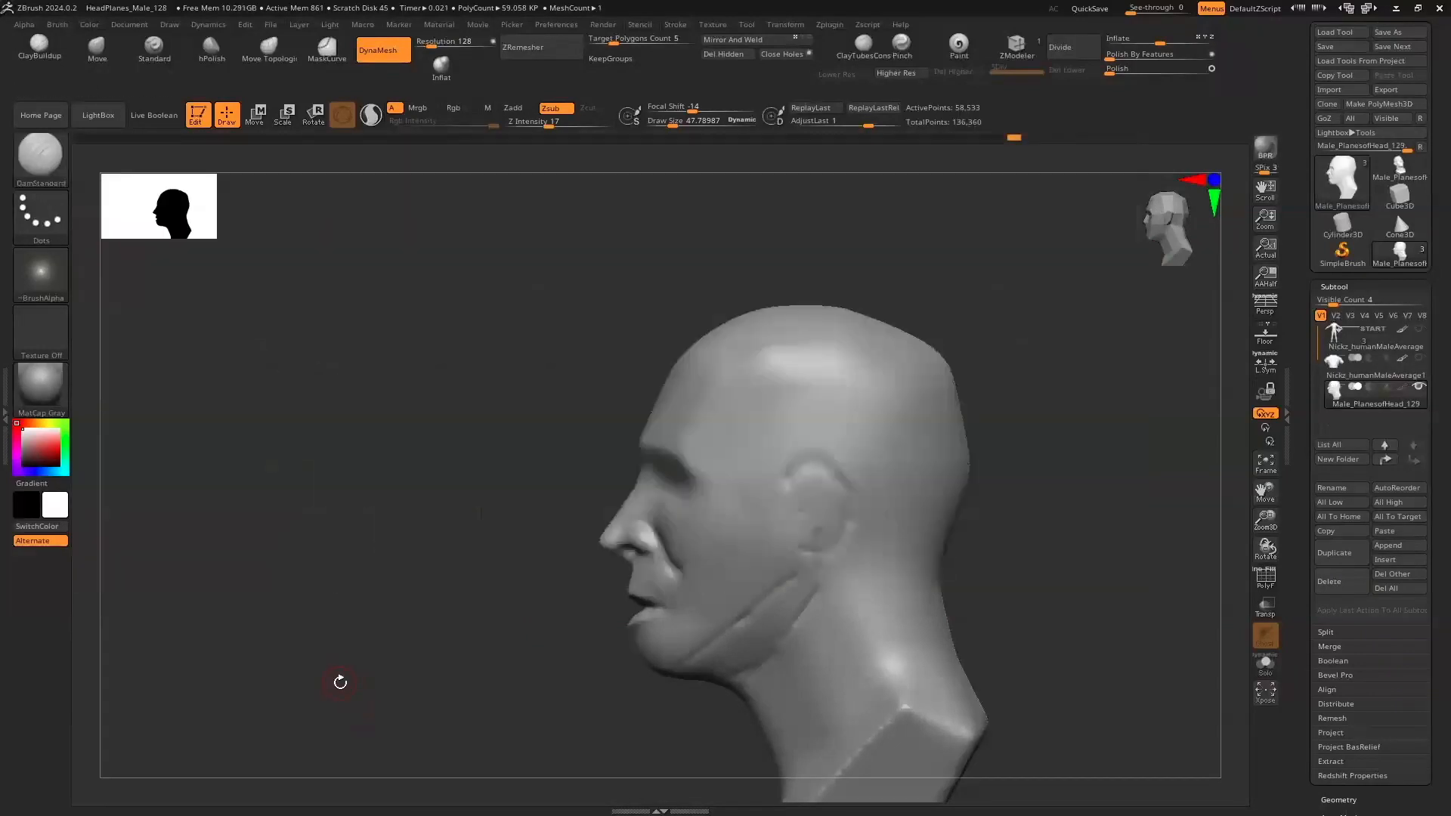
pyautogui.press('b')
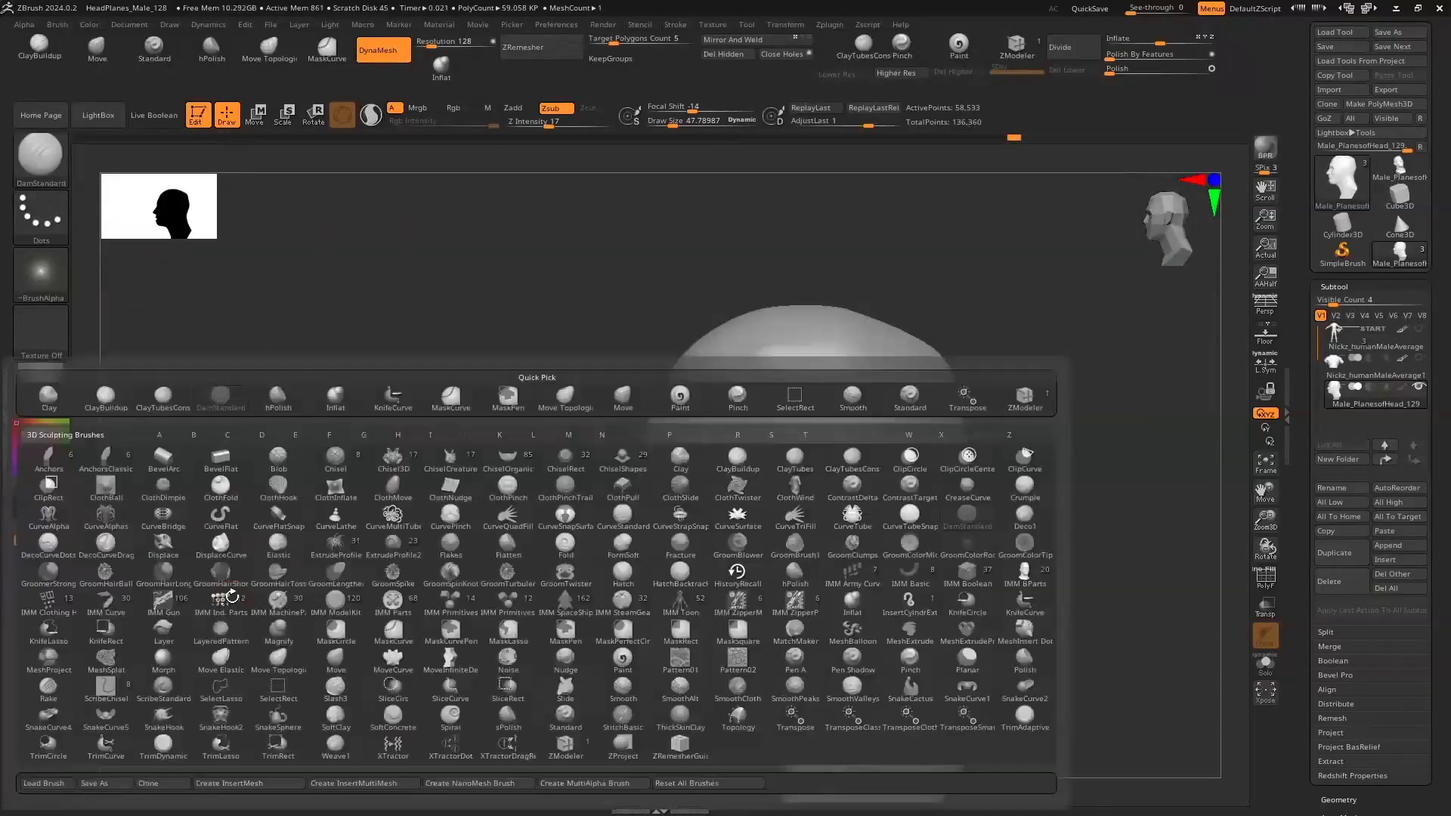
pyautogui.moveTo(234, 603)
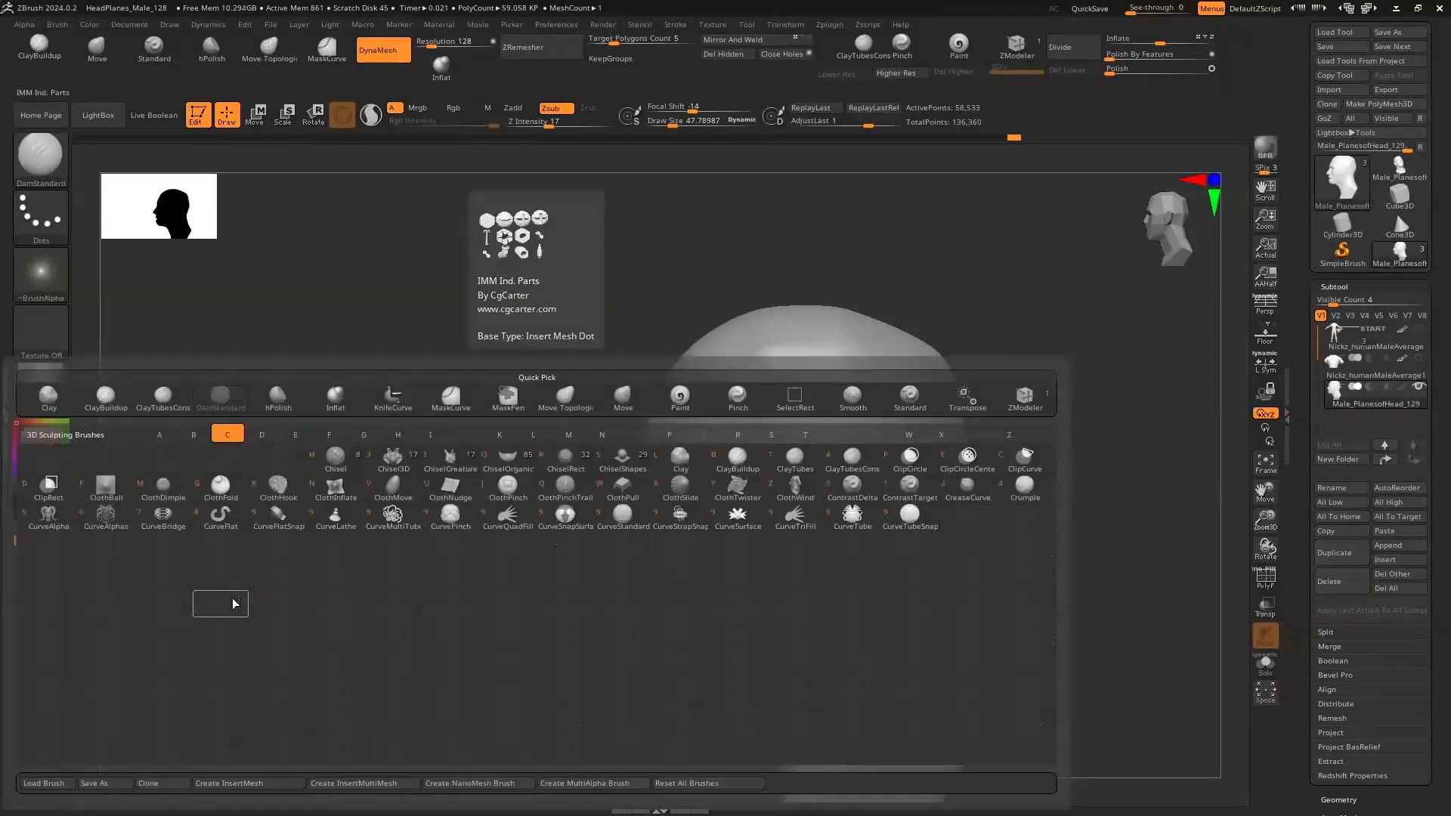
pyautogui.click(392, 461)
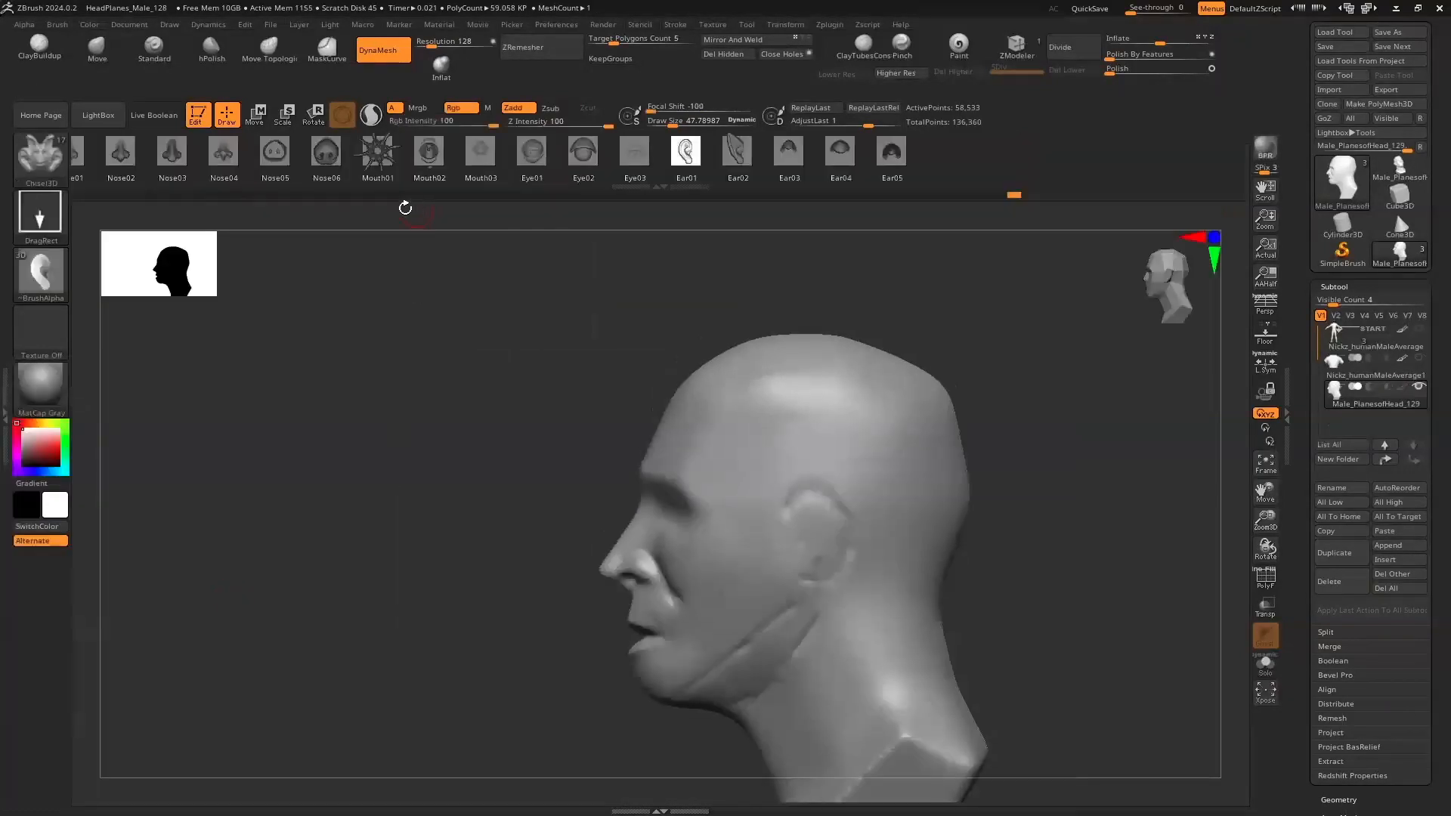
pyautogui.moveTo(491, 353); pyautogui.dragTo(694, 322)
pyautogui.moveTo(1159, 291)
pyautogui.mouseDown()
pyautogui.moveTo(1182, 291)
pyautogui.moveTo(1159, 291)
pyautogui.mouseUp()
pyautogui.moveTo(1257, 517); pyautogui.dragTo(1255, 501)
pyautogui.moveTo(1260, 491); pyautogui.dragTo(1209, 434)
pyautogui.moveTo(1260, 518); pyautogui.dragTo(1255, 561)
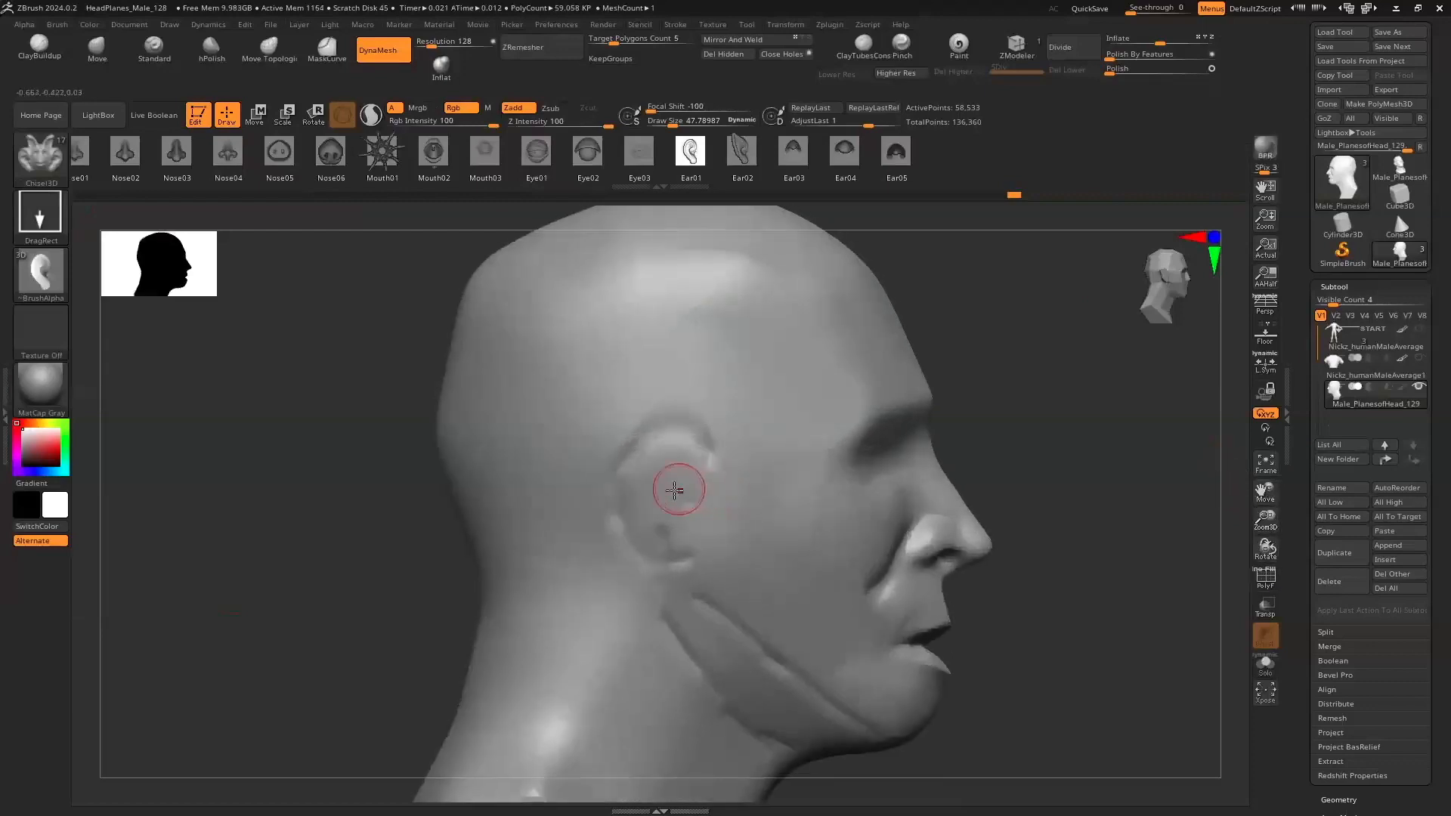
pyautogui.moveTo(659, 474)
pyautogui.mouseDown()
pyautogui.moveTo(588, 421)
pyautogui.moveTo(624, 328)
pyautogui.moveTo(656, 319)
pyautogui.mouseUp()
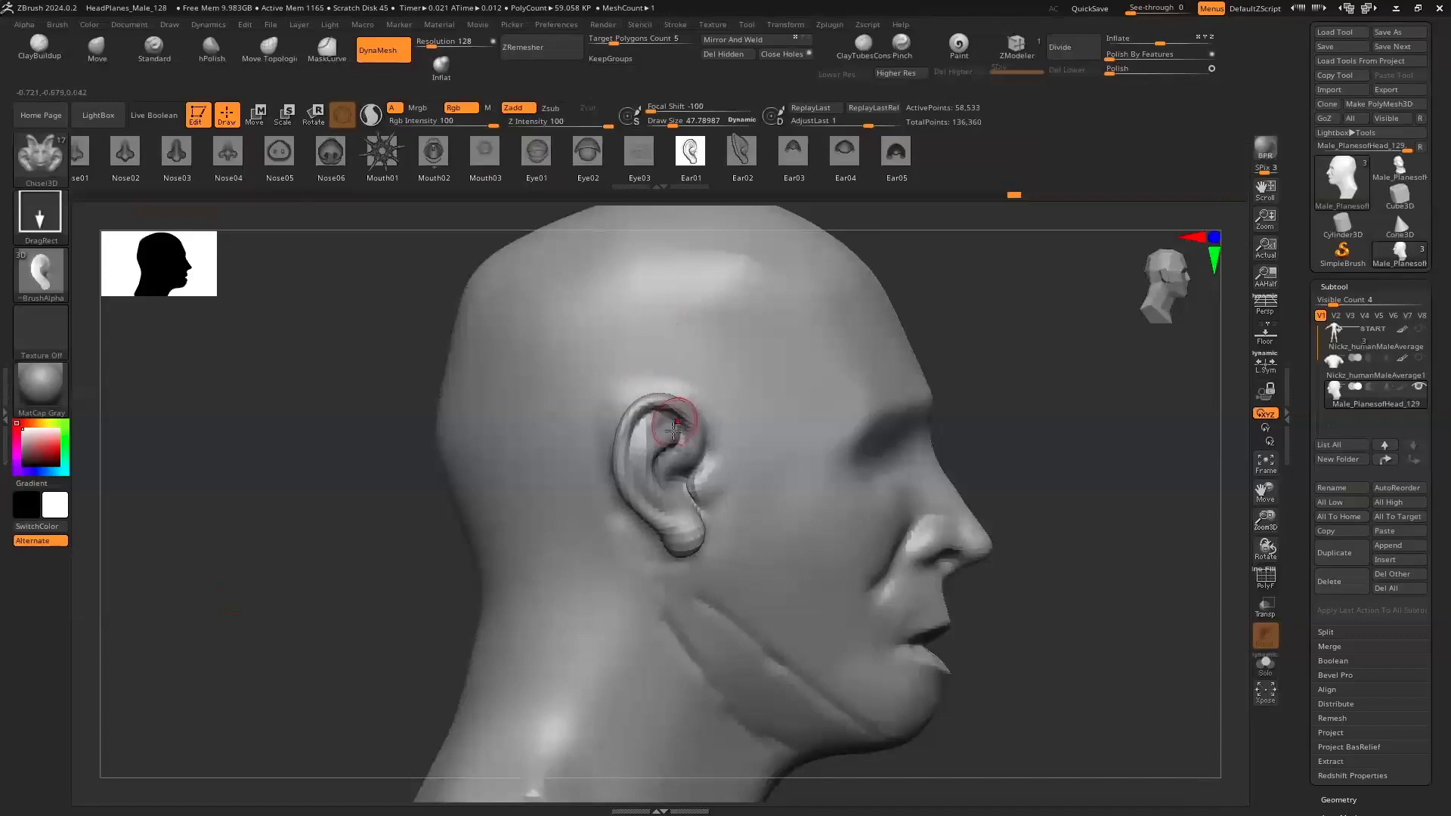
pyautogui.hotkey('ctrl', 'z')
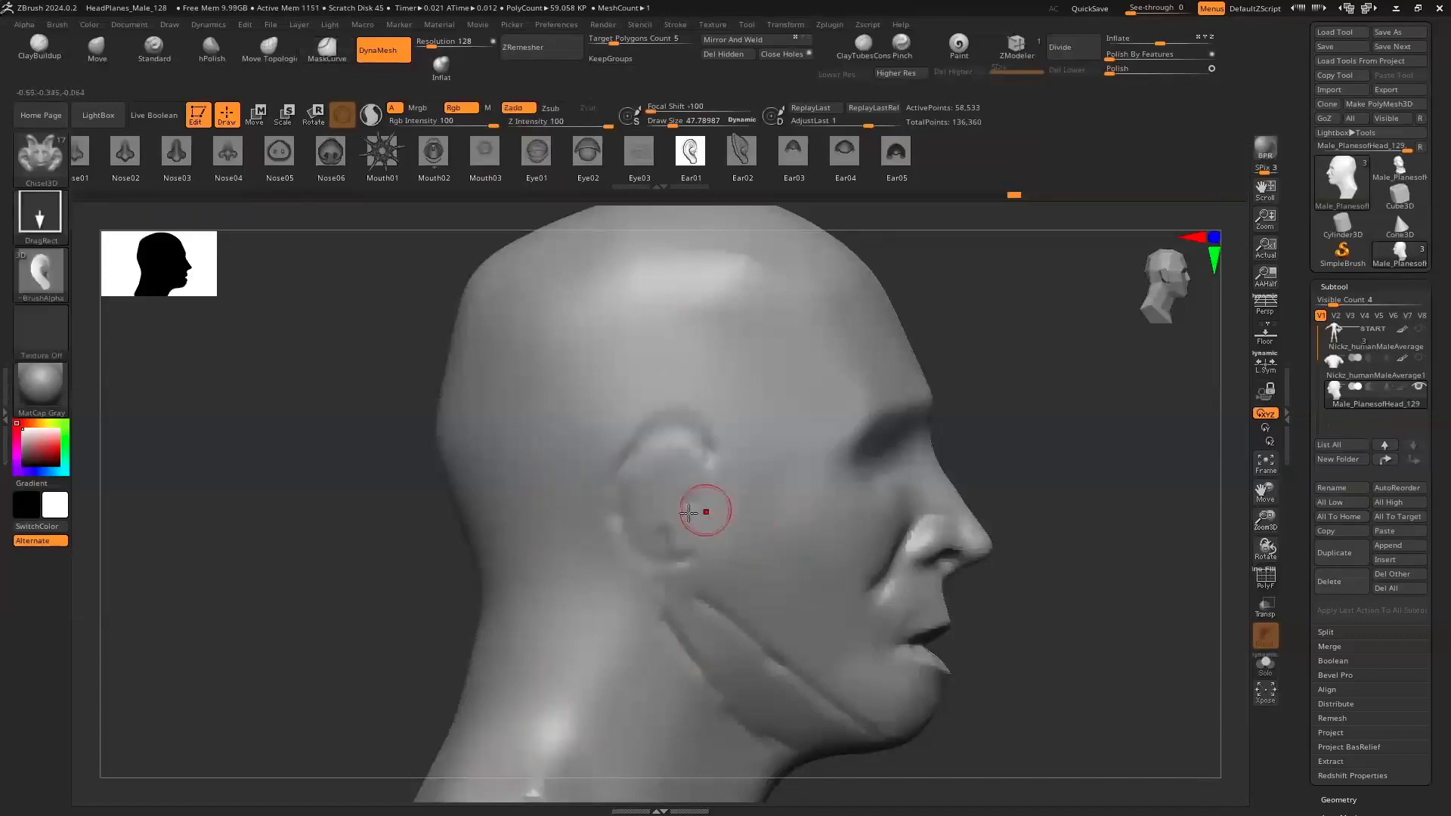
pyautogui.moveTo(664, 534); pyautogui.dragTo(680, 433)
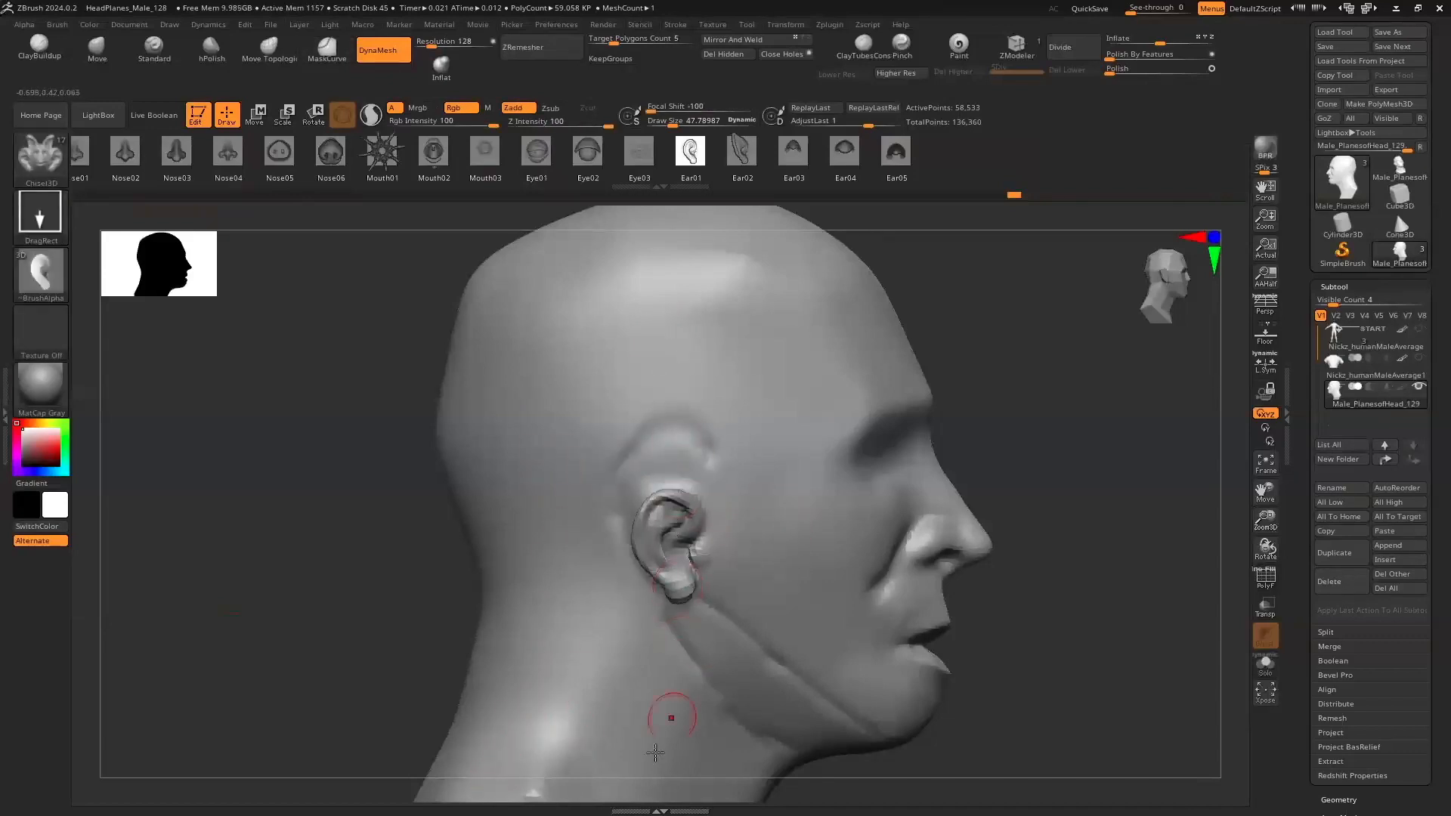
pyautogui.hotkey('ctrl', 'z')
# Place the Ear01 shape over the ear outline on the side of the head and smooth the area above it
pyautogui.moveTo(669, 514); pyautogui.dragTo(678, 363)
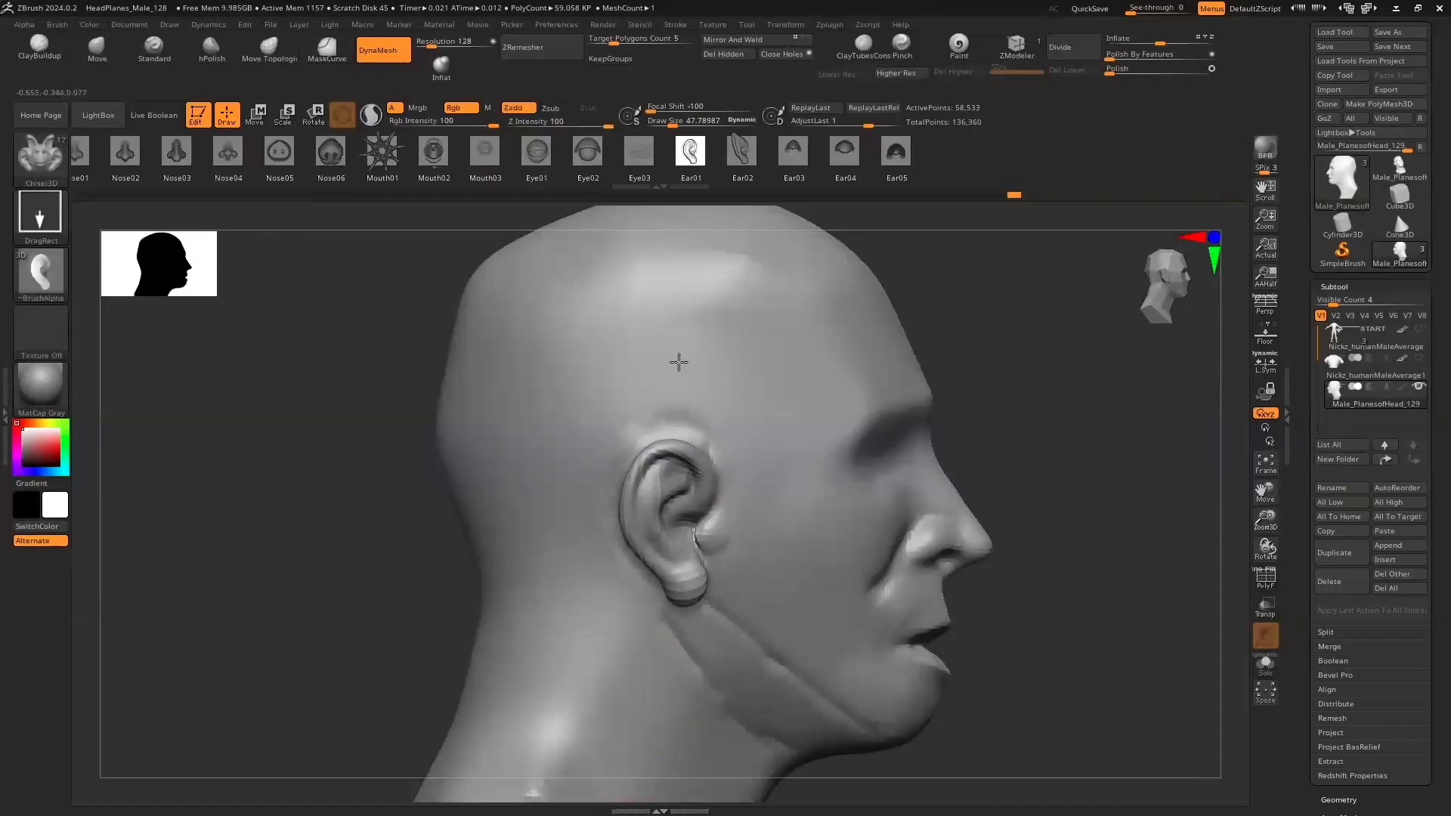
pyautogui.keyDown('shift'); pyautogui.moveTo(638, 435); pyautogui.dragTo(647, 421); pyautogui.keyUp('shift')
# Remesh the head with DynaMesh at resolution 224 and smooth the new ear
pyautogui.keyDown('ctrl'); pyautogui.moveTo(276, 529); pyautogui.dragTo(246, 486); pyautogui.keyUp('ctrl')
pyautogui.hotkey('ctrl', 'z')
pyautogui.click(424, 44)
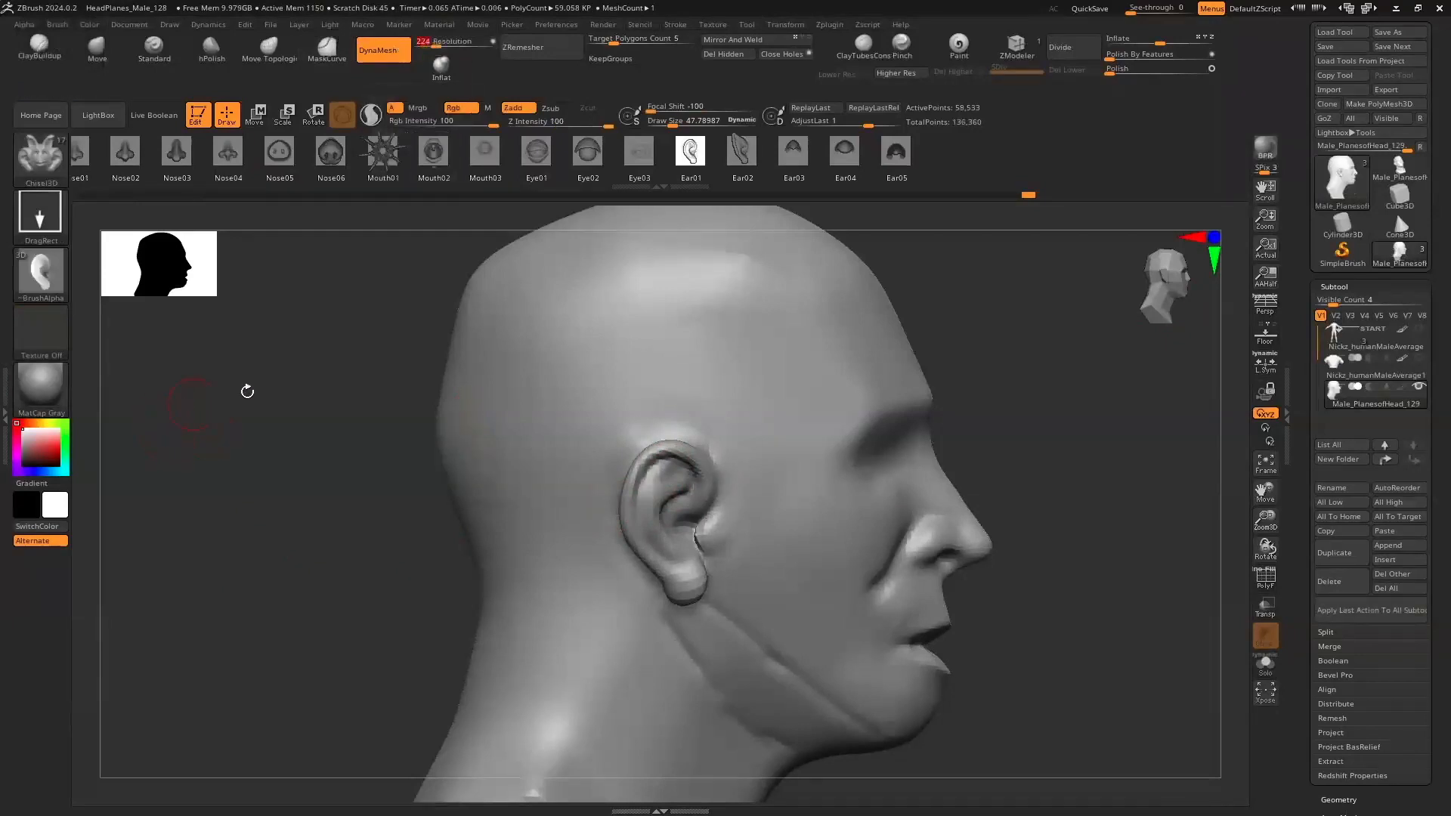
pyautogui.keyDown('ctrl'); pyautogui.moveTo(279, 456); pyautogui.dragTo(293, 369); pyautogui.keyUp('ctrl')
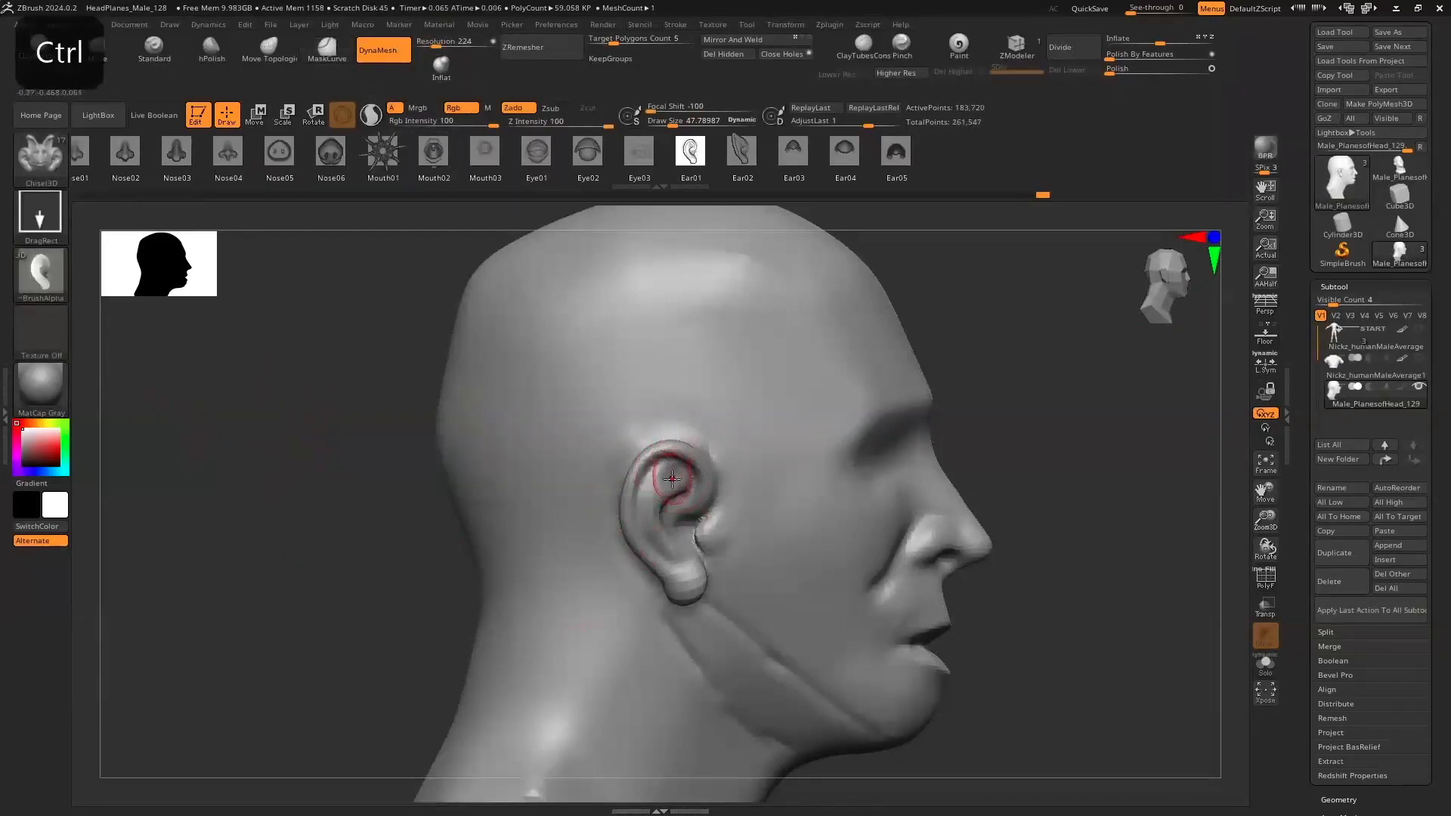
pyautogui.press('shift')
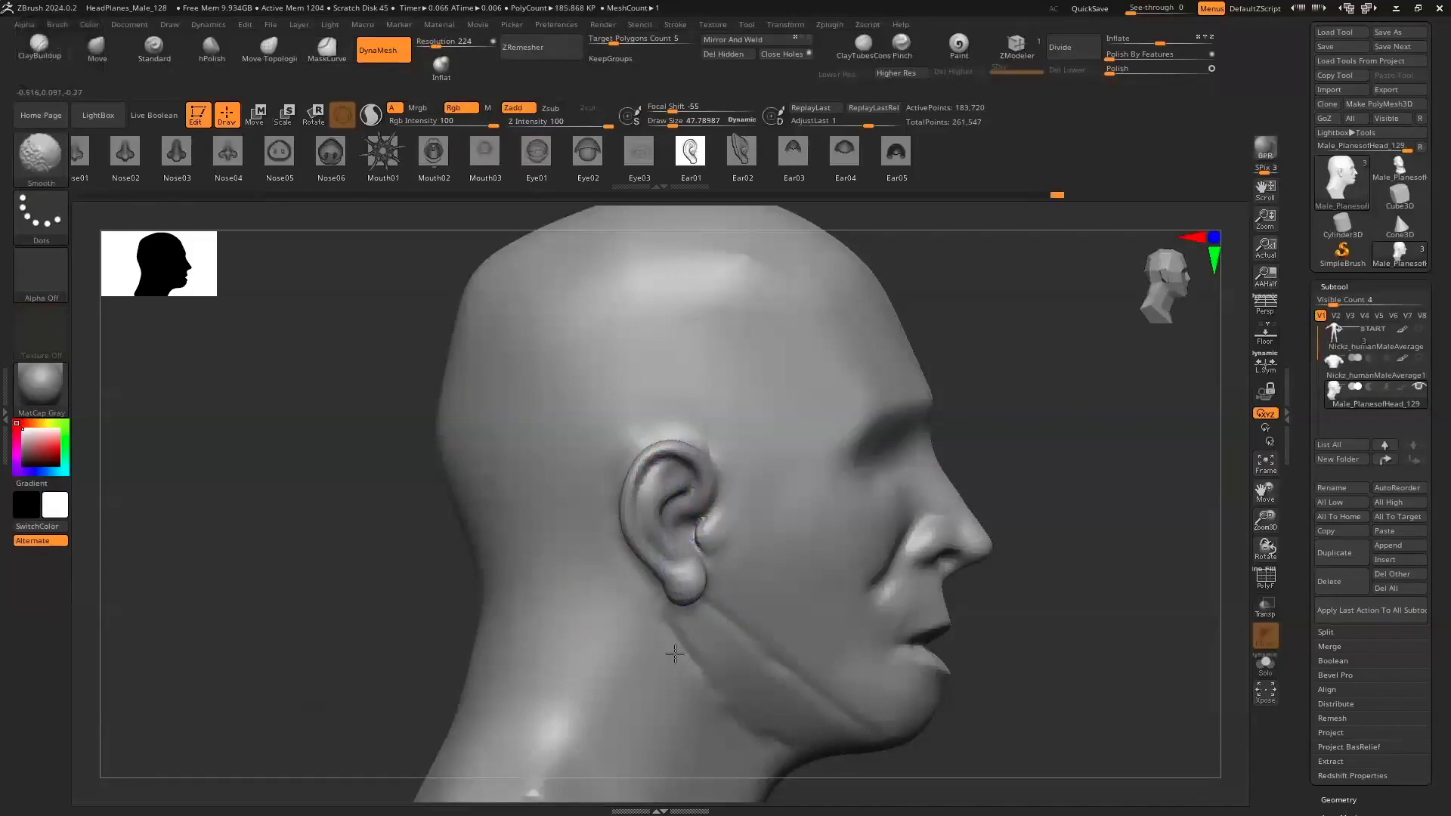
# Smooth the hard jawline crease below the cheek and check the head from the front
pyautogui.moveTo(1047, 680); pyautogui.dragTo(959, 669)
pyautogui.moveTo(1212, 304); pyautogui.dragTo(1200, 304)
pyautogui.keyDown('shift'); pyautogui.moveTo(1097, 654); pyautogui.dragTo(1100, 610); pyautogui.keyUp('shift')
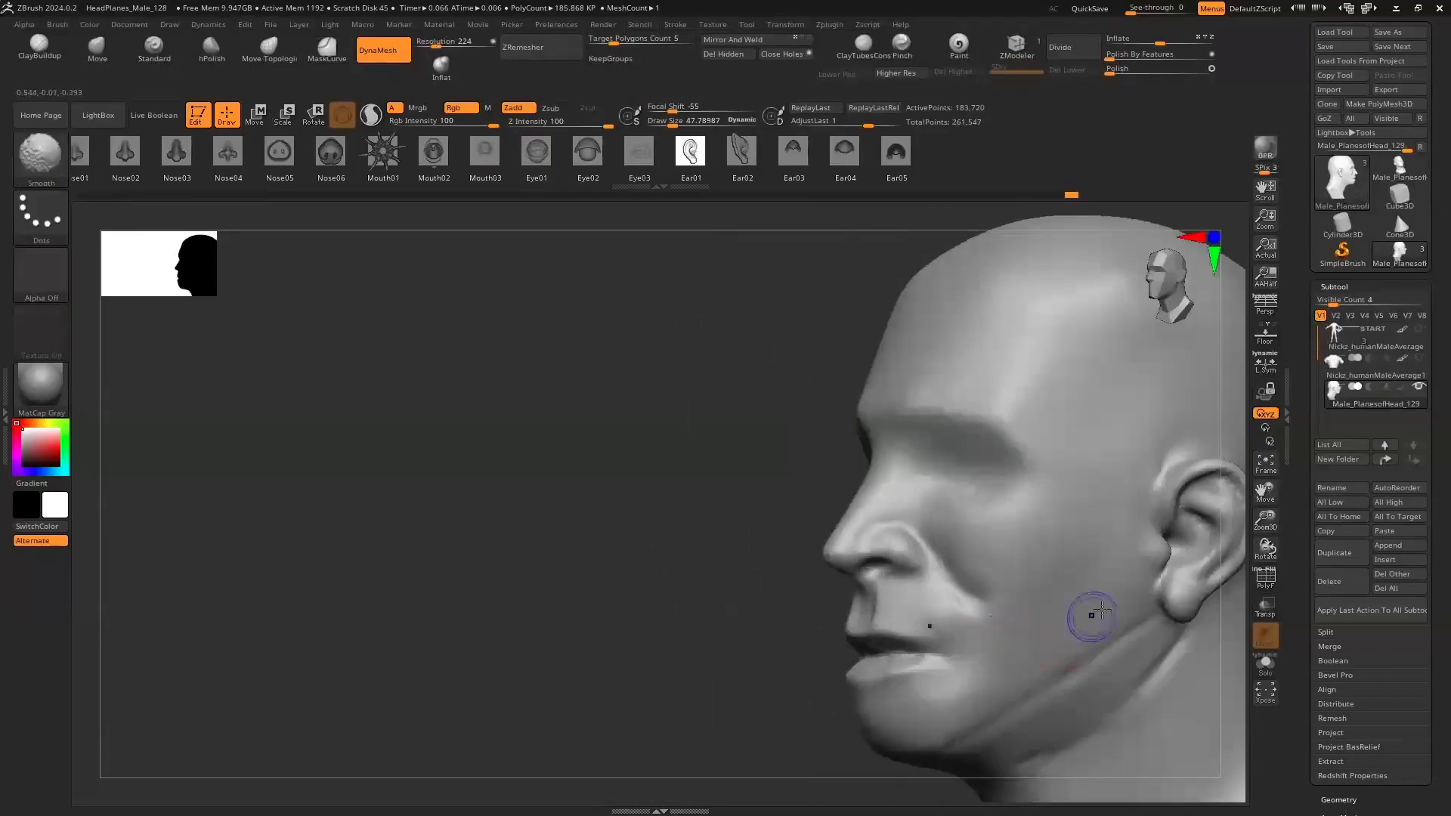
pyautogui.moveTo(1265, 519); pyautogui.dragTo(1079, 469)
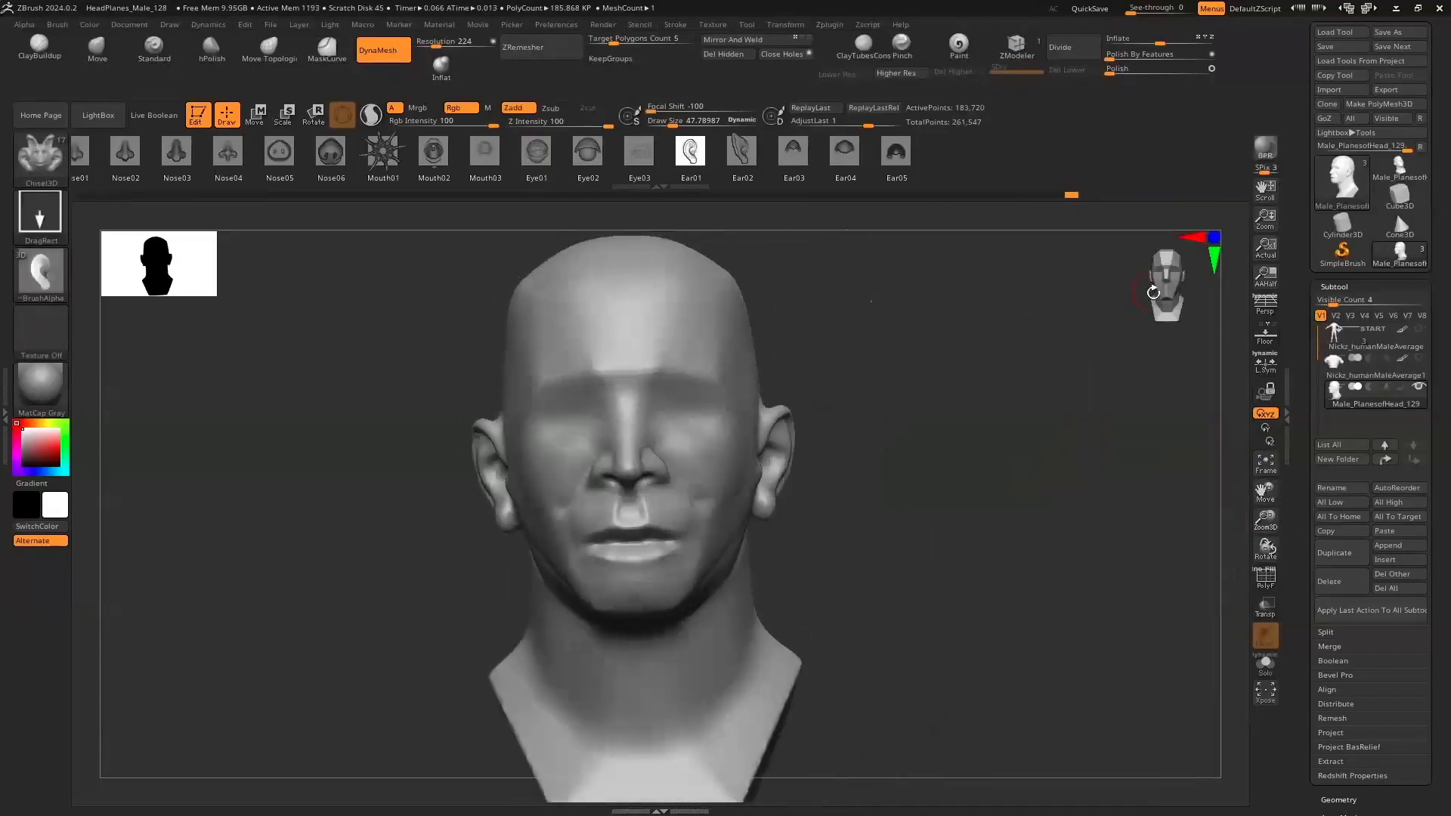
pyautogui.moveTo(1154, 289); pyautogui.dragTo(1154, 296)
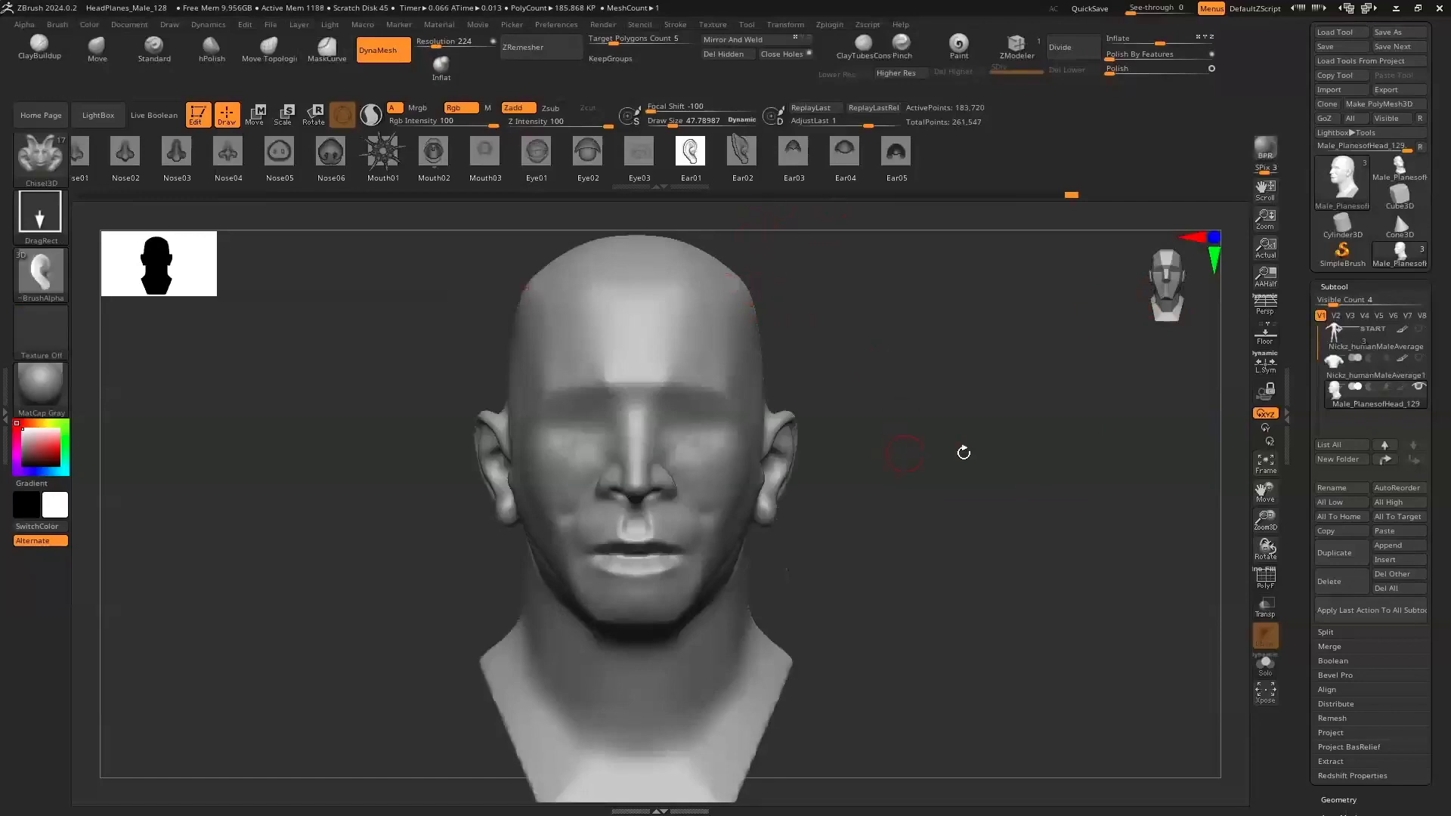
# Carve the area in front of the ear with the ClayBuildup brush and smooth the jaw
pyautogui.moveTo(1001, 526); pyautogui.dragTo(794, 421)
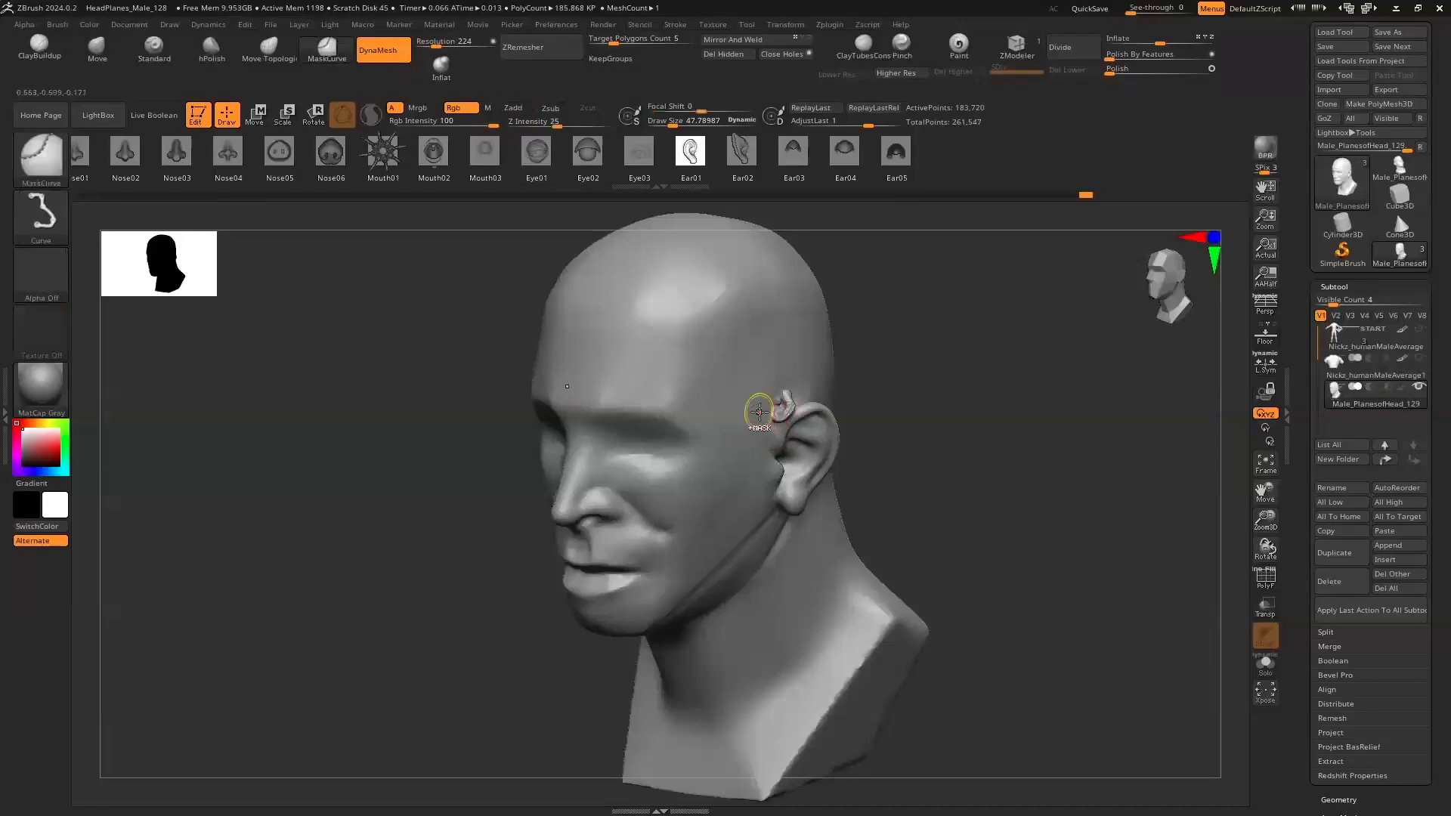
pyautogui.press('b')
pyautogui.press('c')
pyautogui.press('b')
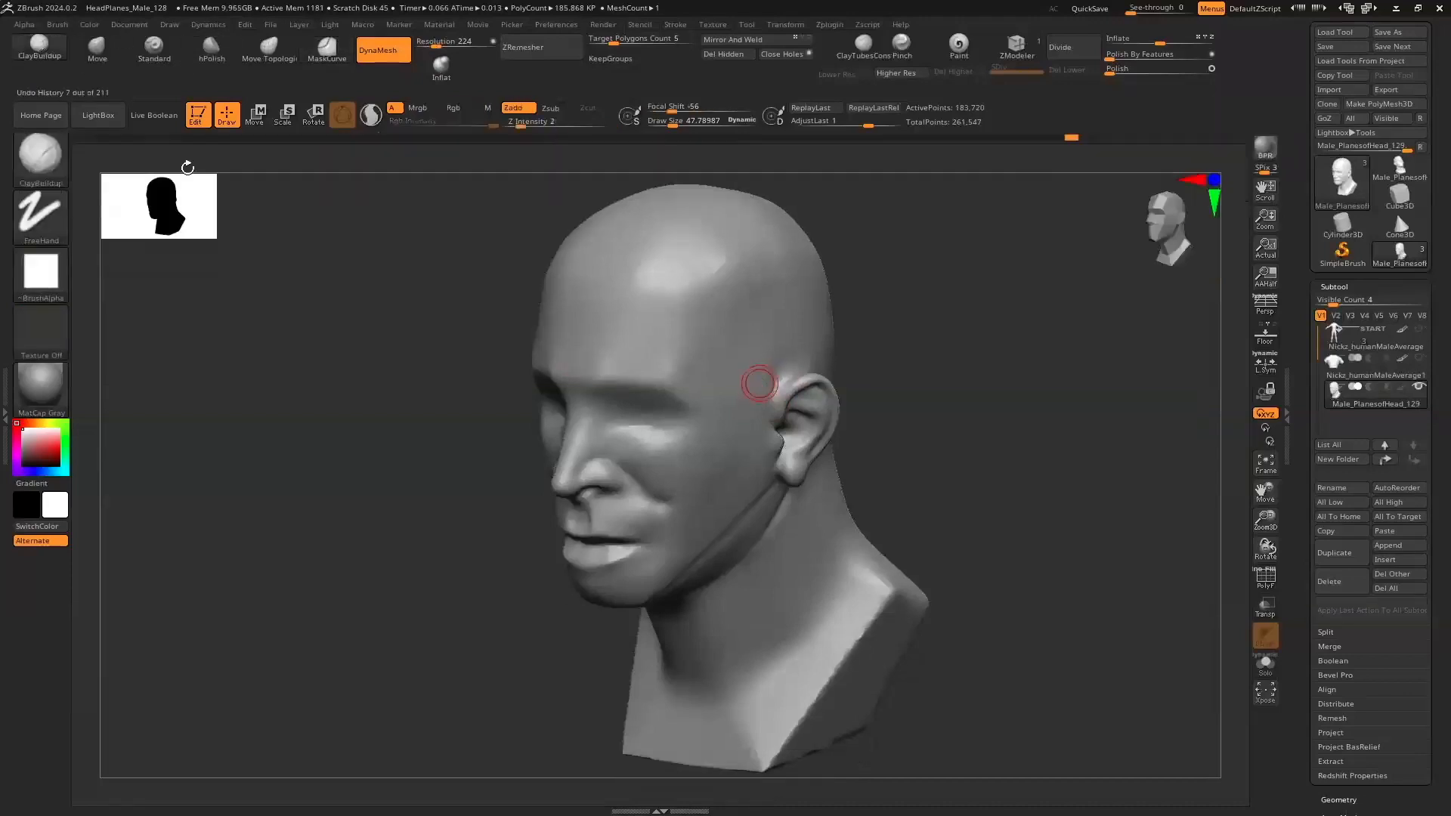
pyautogui.moveTo(784, 370)
pyautogui.keyDown('alt'); pyautogui.mouseDown()
pyautogui.moveTo(766, 399)
pyautogui.moveTo(782, 371)
pyautogui.mouseUp(); pyautogui.keyUp('alt')
pyautogui.moveTo(538, 579)
pyautogui.mouseDown()
pyautogui.moveTo(490, 548)
pyautogui.moveTo(553, 522)
pyautogui.mouseUp()
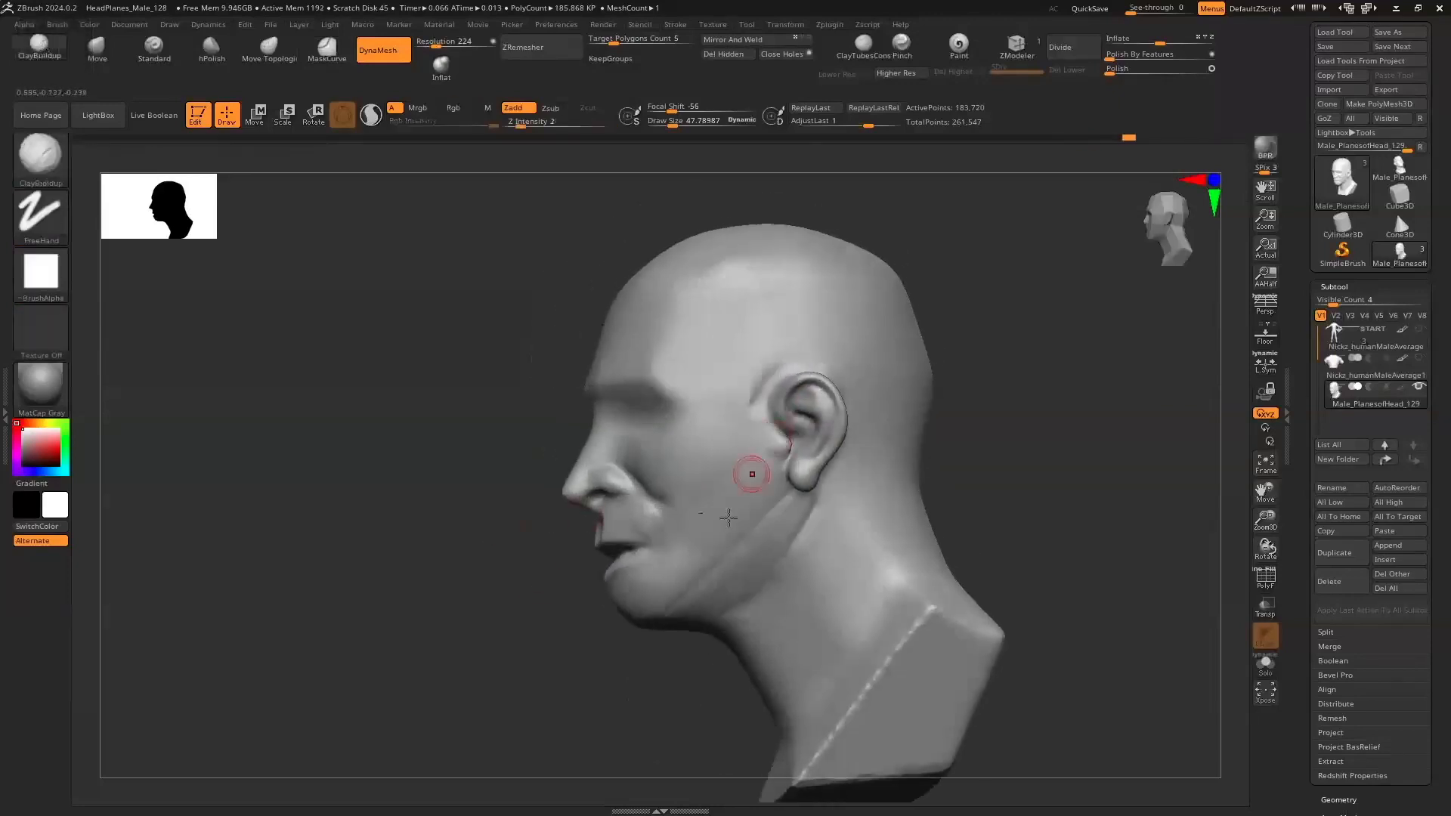
pyautogui.keyDown('shift'); pyautogui.moveTo(741, 555); pyautogui.dragTo(744, 548); pyautogui.keyUp('shift')
# Build up the side neck muscle from behind the ear with ClayBuildup at a draw size of about 114, and smooth it
pyautogui.press('s')
pyautogui.moveTo(616, 669); pyautogui.dragTo(625, 669)
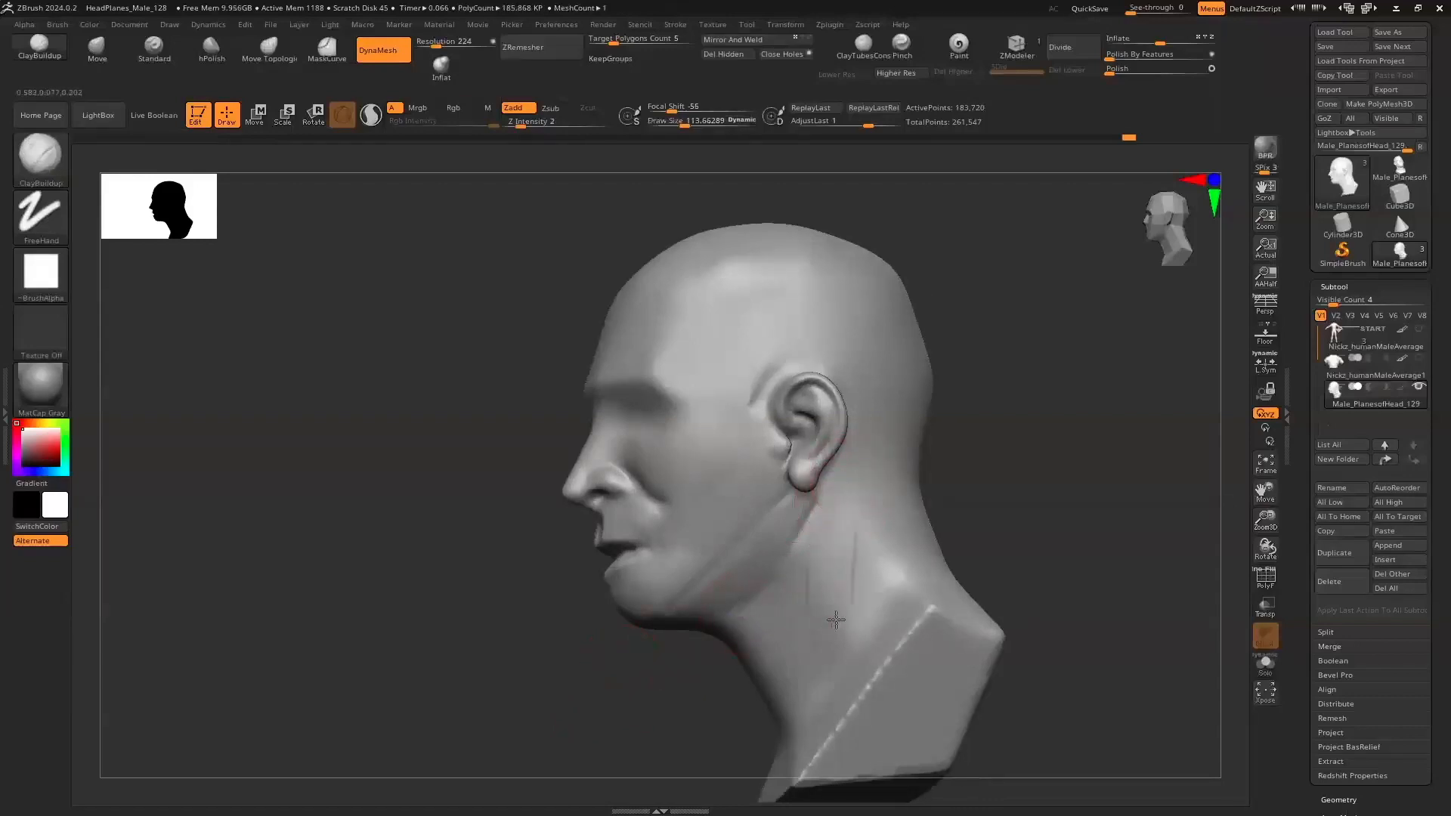
pyautogui.moveTo(831, 535)
pyautogui.mouseDown()
pyautogui.moveTo(823, 524)
pyautogui.moveTo(819, 627)
pyautogui.moveTo(845, 547)
pyautogui.moveTo(850, 597)
pyautogui.moveTo(830, 606)
pyautogui.mouseUp()
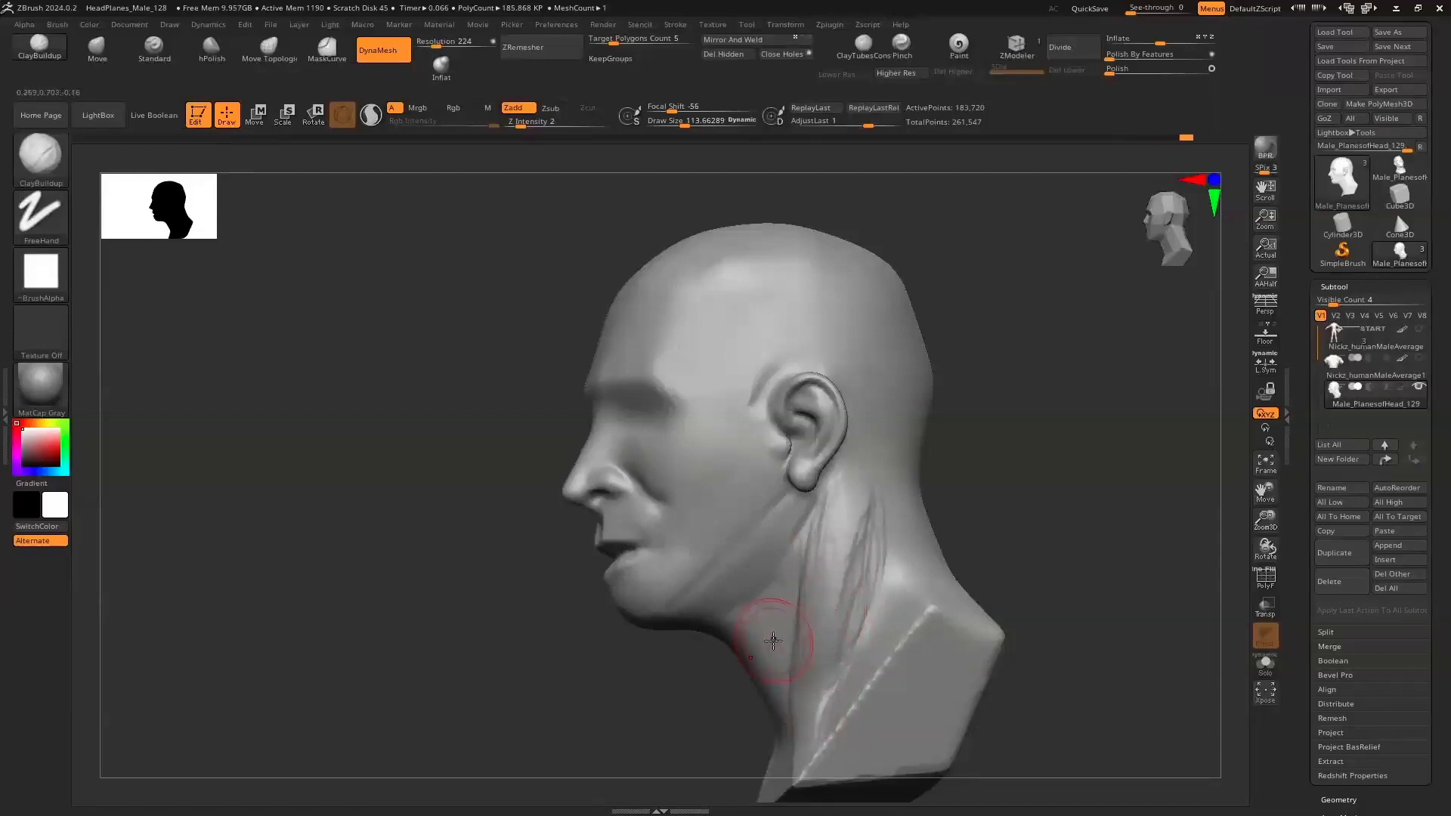
pyautogui.press('ctrl')
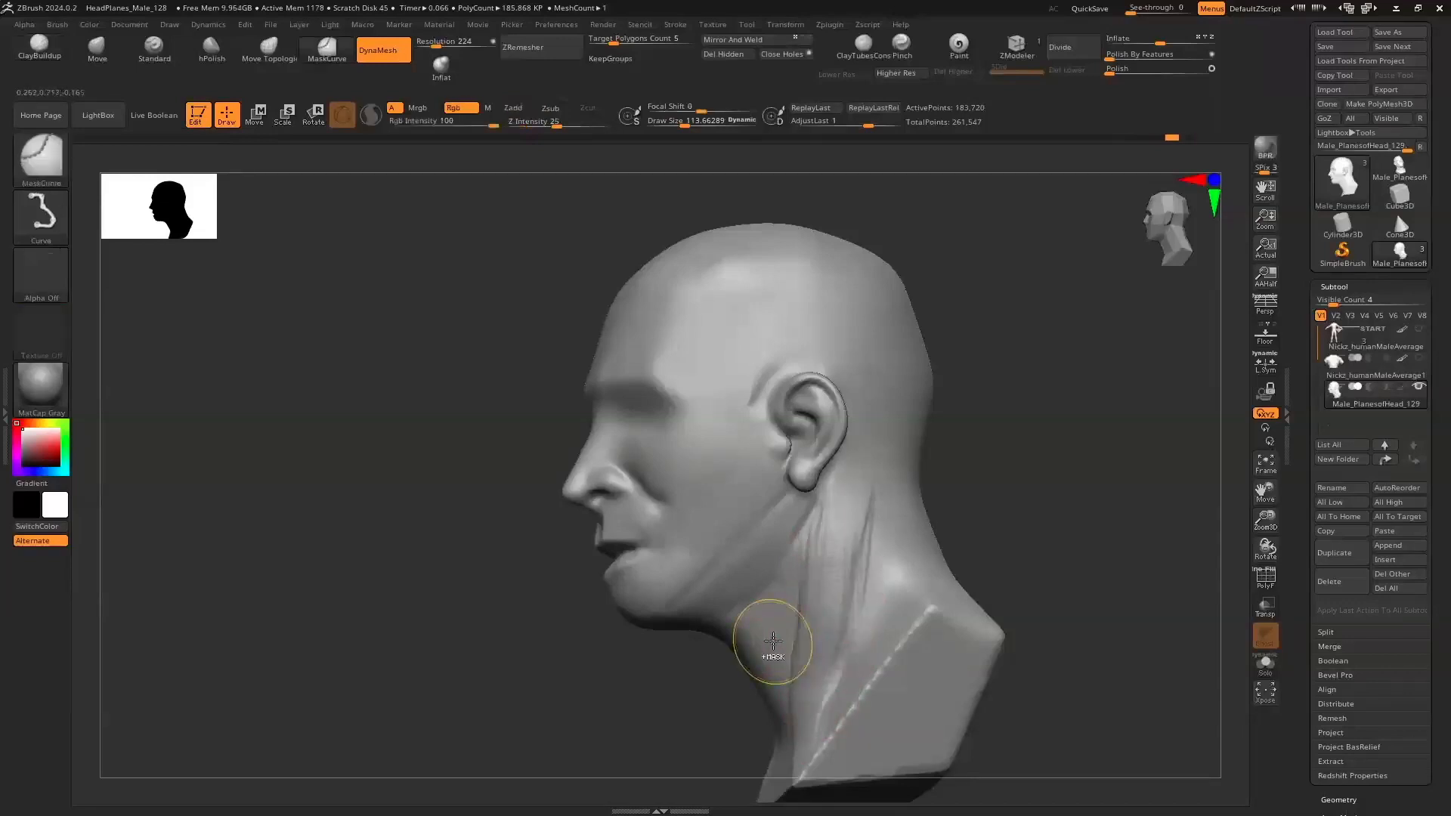
pyautogui.press('shift')
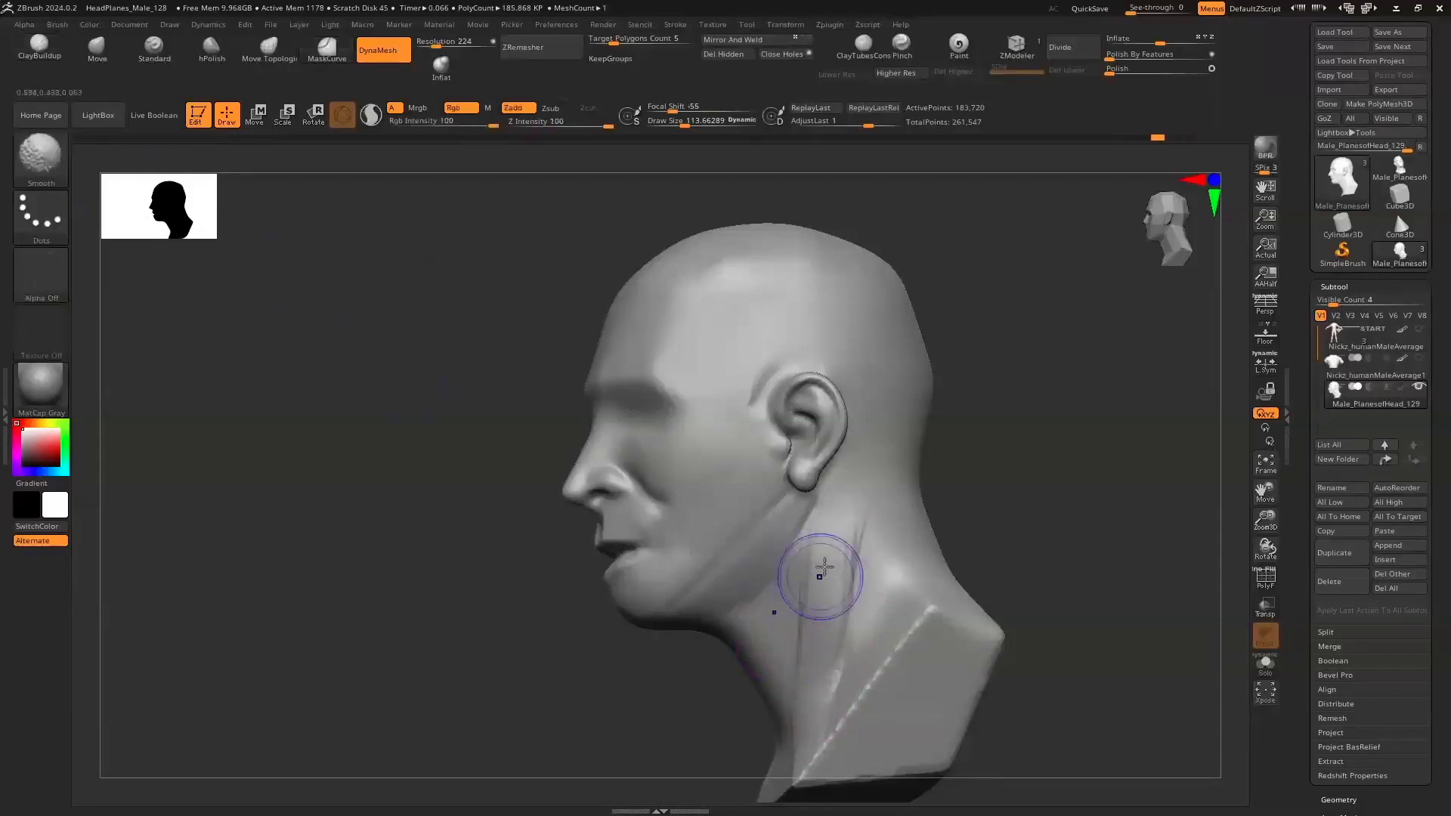
# Define the neck muscle running down to the front of the throat and smooth its strokes
pyautogui.moveTo(613, 705); pyautogui.dragTo(710, 604)
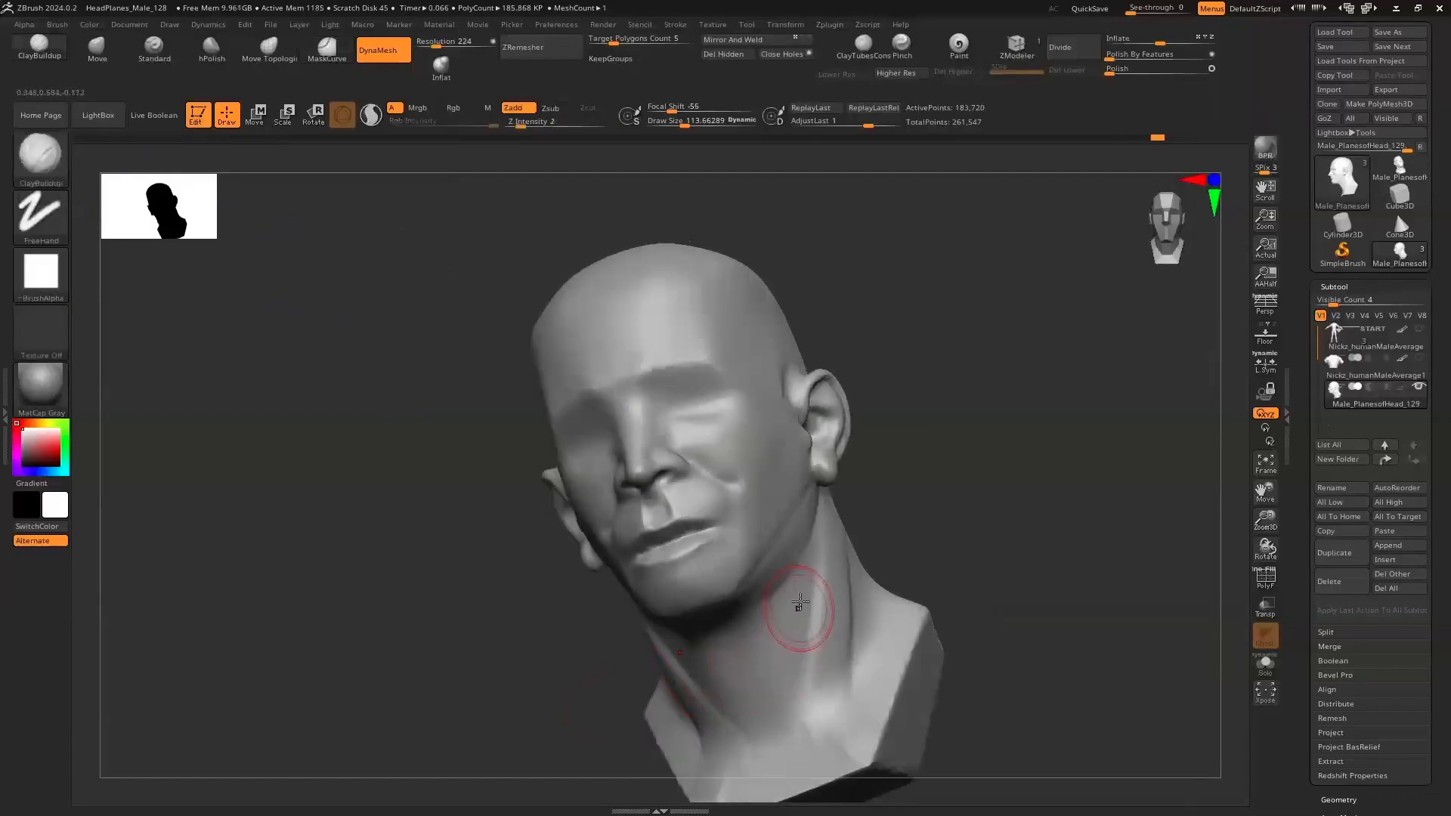
pyautogui.press('alt')
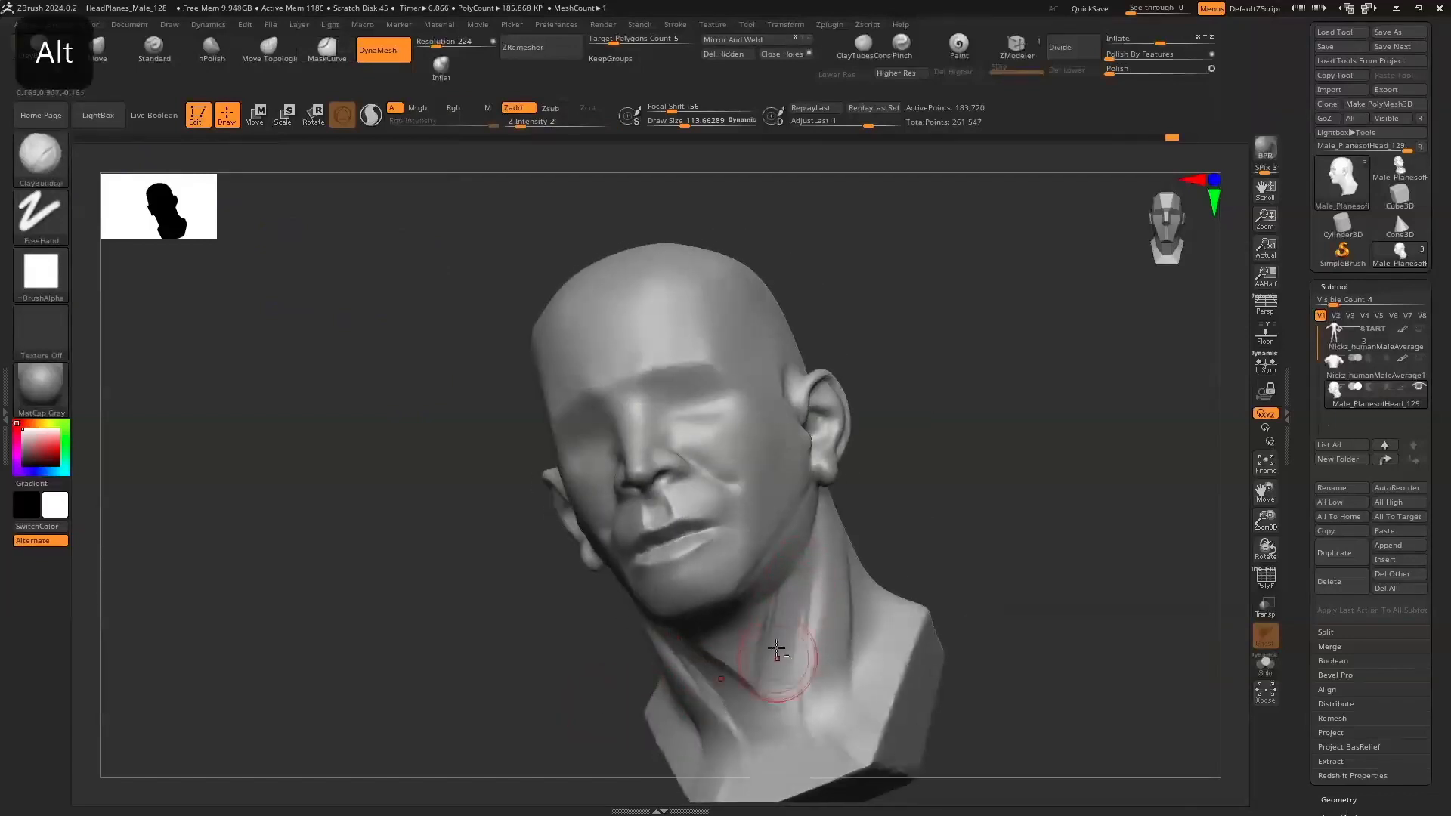
pyautogui.press('shift')
pyautogui.moveTo(826, 550); pyautogui.dragTo(818, 711)
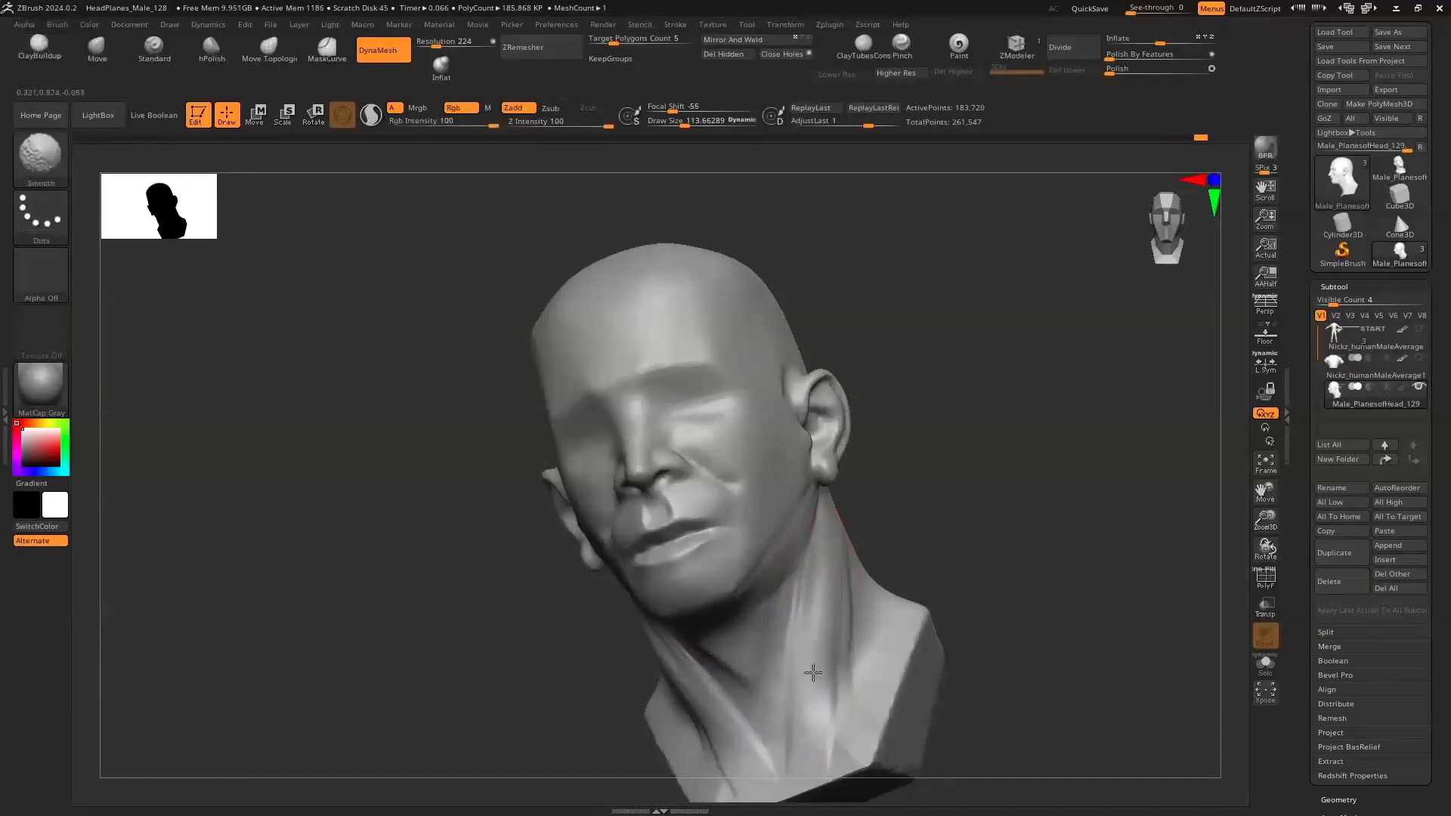
pyautogui.keyDown('shift'); pyautogui.moveTo(844, 620); pyautogui.dragTo(819, 710); pyautogui.keyUp('shift')
# Reshape the corner of the jaw below the ear with the Move brush at a draw size of about 163
pyautogui.moveTo(579, 715)
pyautogui.mouseDown()
pyautogui.moveTo(457, 693)
pyautogui.moveTo(499, 714)
pyautogui.mouseUp()
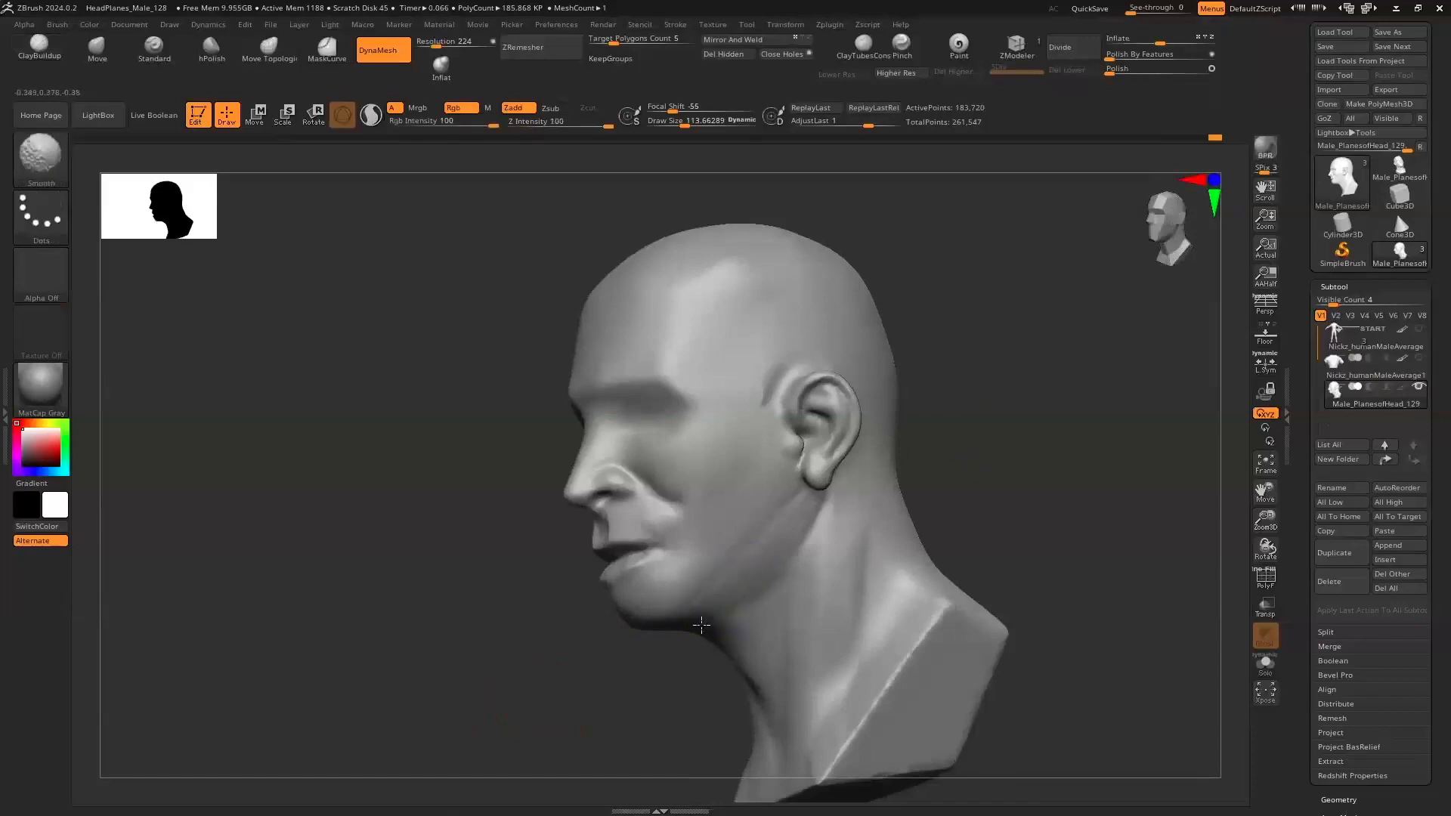
pyautogui.moveTo(701, 625); pyautogui.dragTo(625, 667)
pyautogui.click(95, 59)
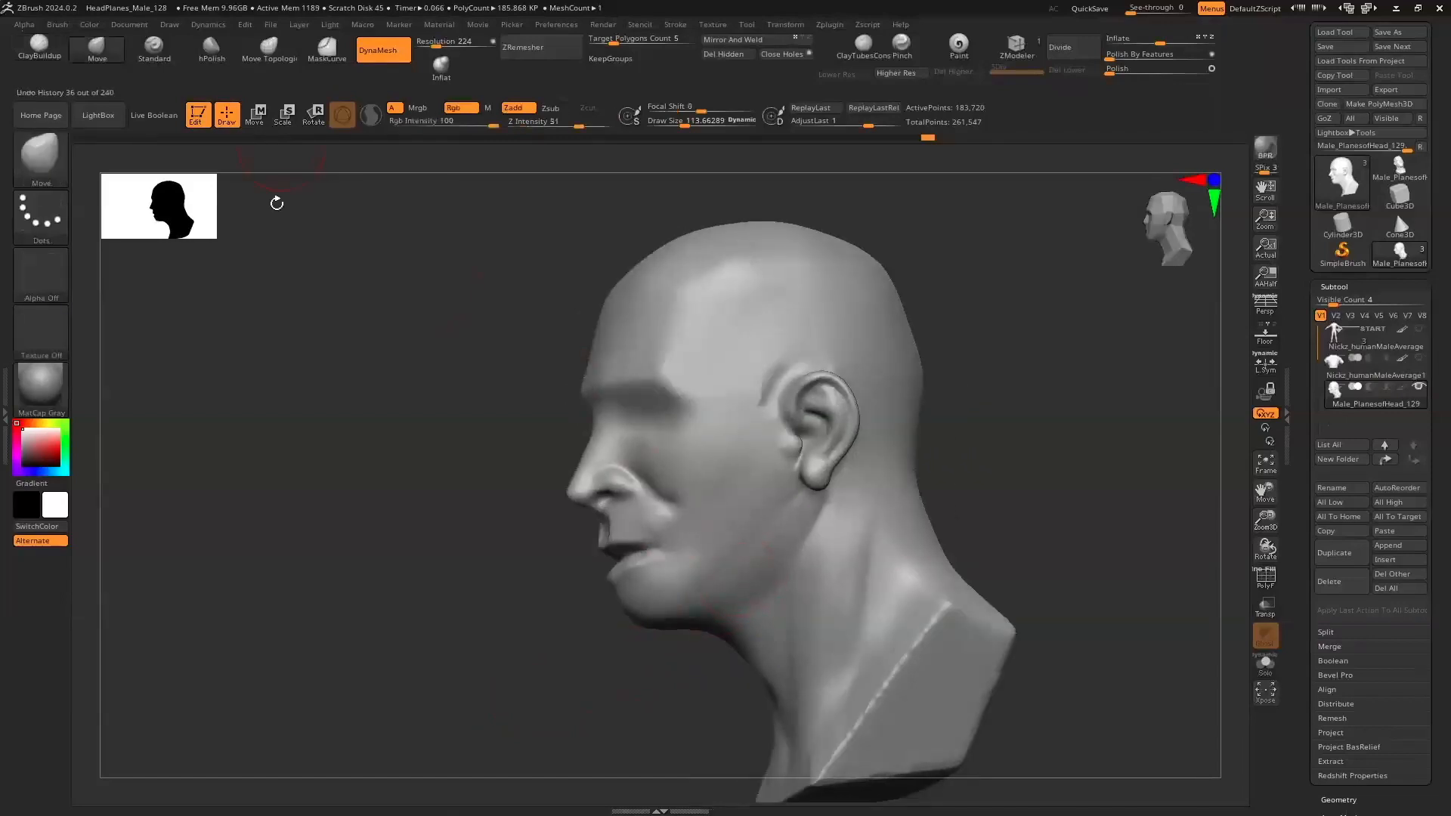
pyautogui.press('s')
pyautogui.moveTo(789, 541); pyautogui.dragTo(793, 542)
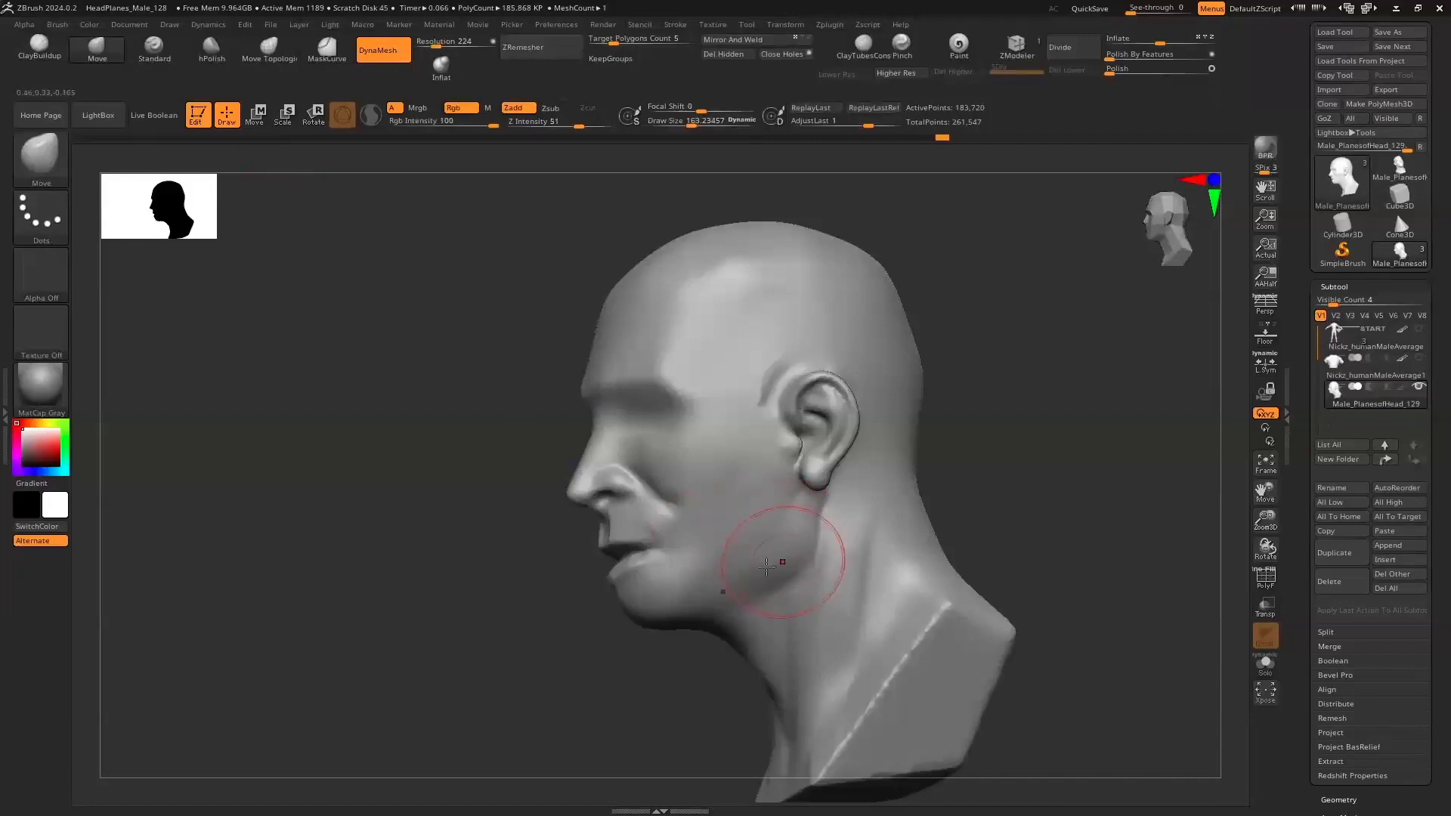
# Show the body and the simplified torso in turn with the head to compare their fit and proportions from the front
pyautogui.moveTo(583, 680); pyautogui.dragTo(1057, 315)
pyautogui.moveTo(1166, 244); pyautogui.dragTo(1174, 231)
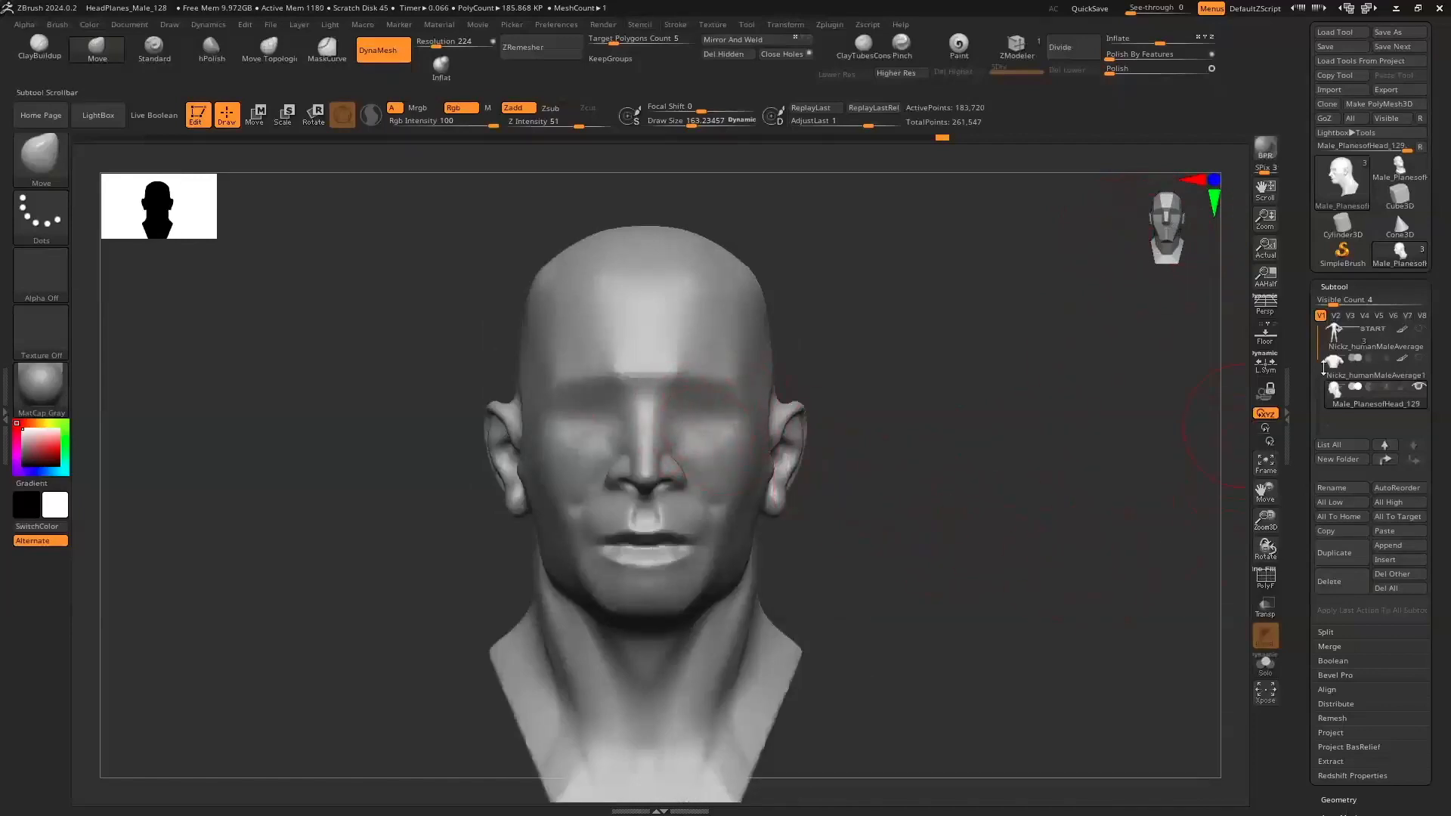
pyautogui.click(1418, 330)
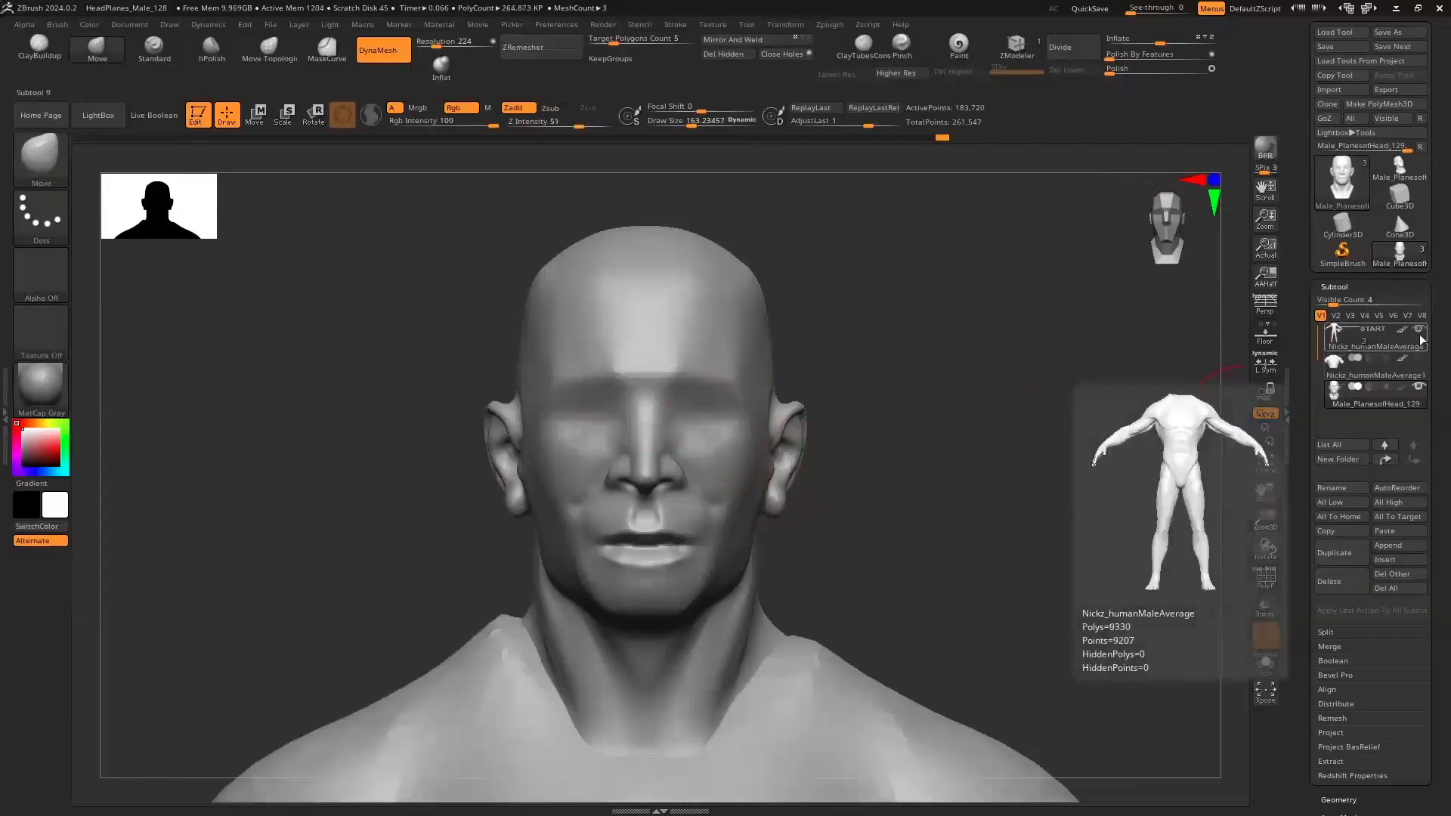
pyautogui.click(1418, 330)
pyautogui.click(1419, 358)
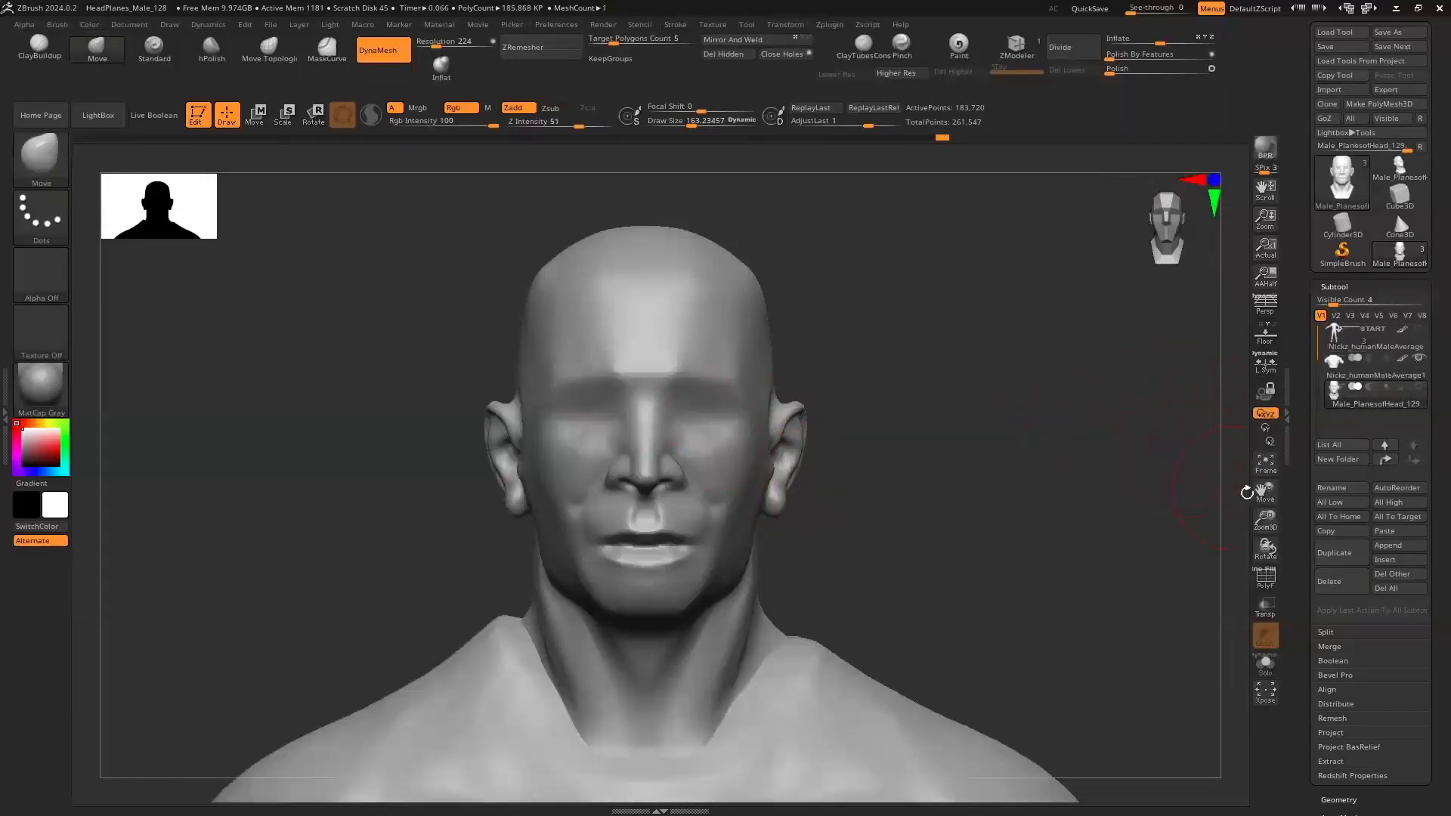
pyautogui.moveTo(1264, 522); pyautogui.dragTo(1101, 586)
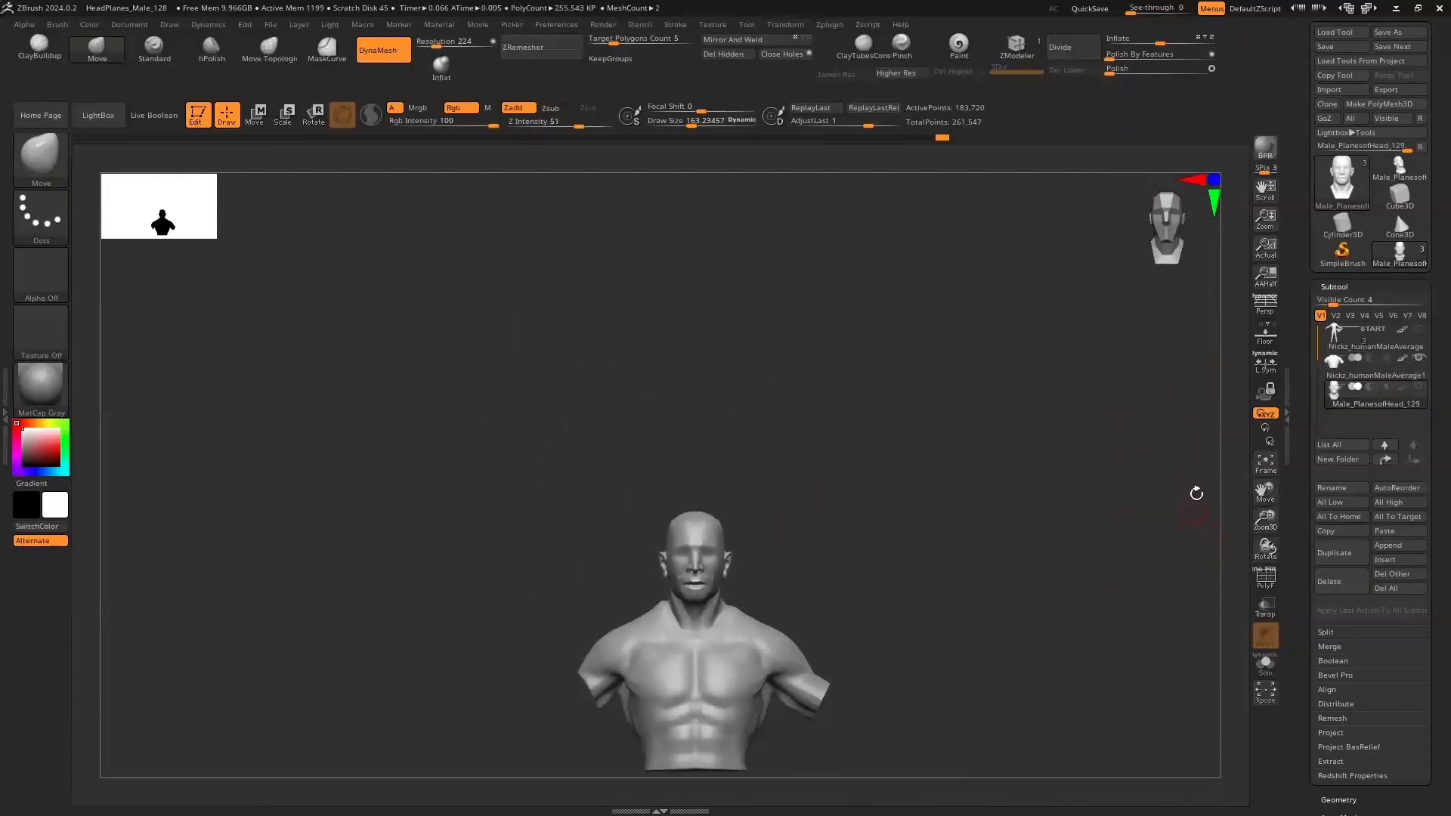
pyautogui.moveTo(1262, 495); pyautogui.dragTo(1182, 344)
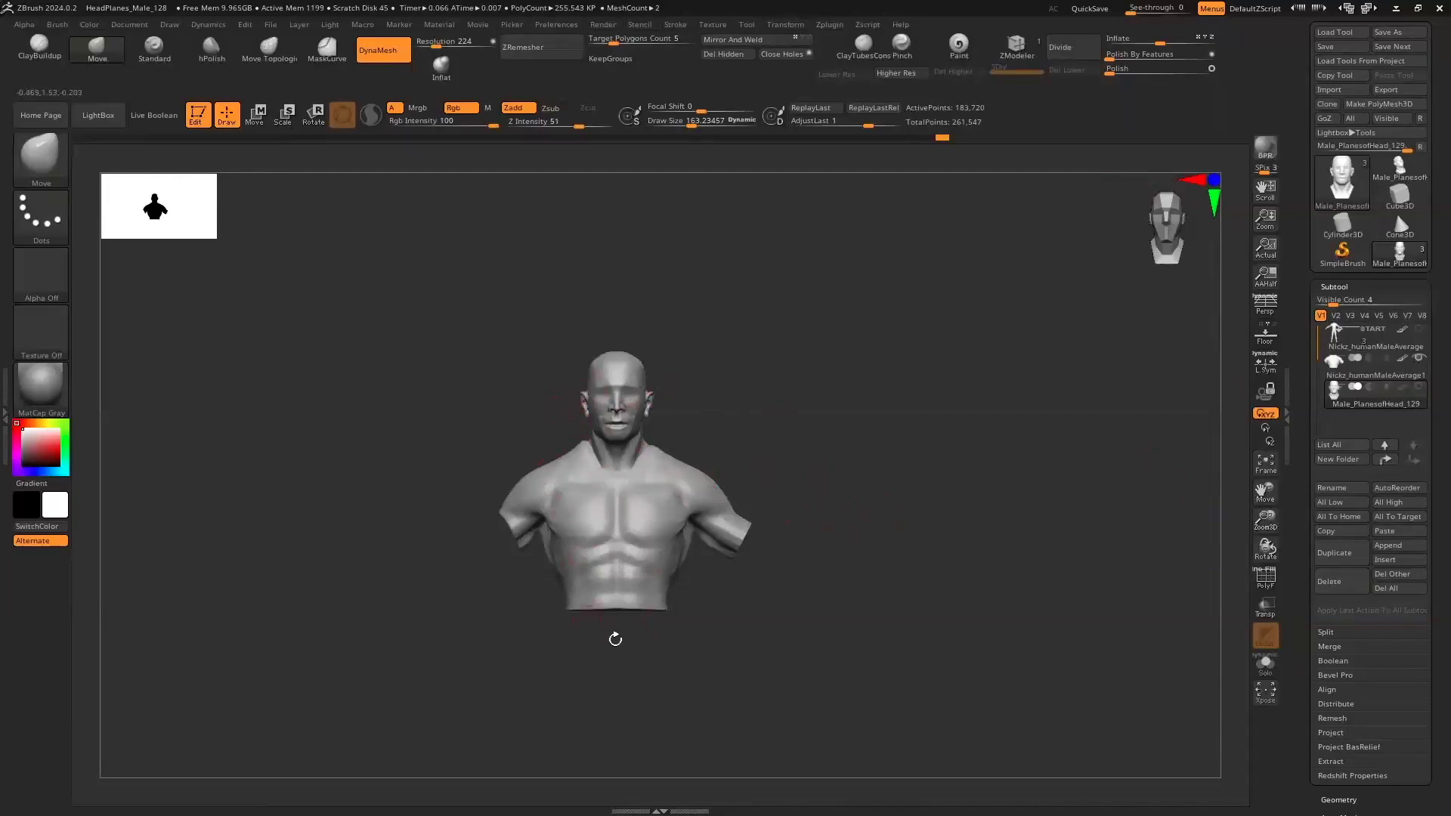
# Hide the simplified torso and make the full male body the active subtool
pyautogui.click(1418, 359)
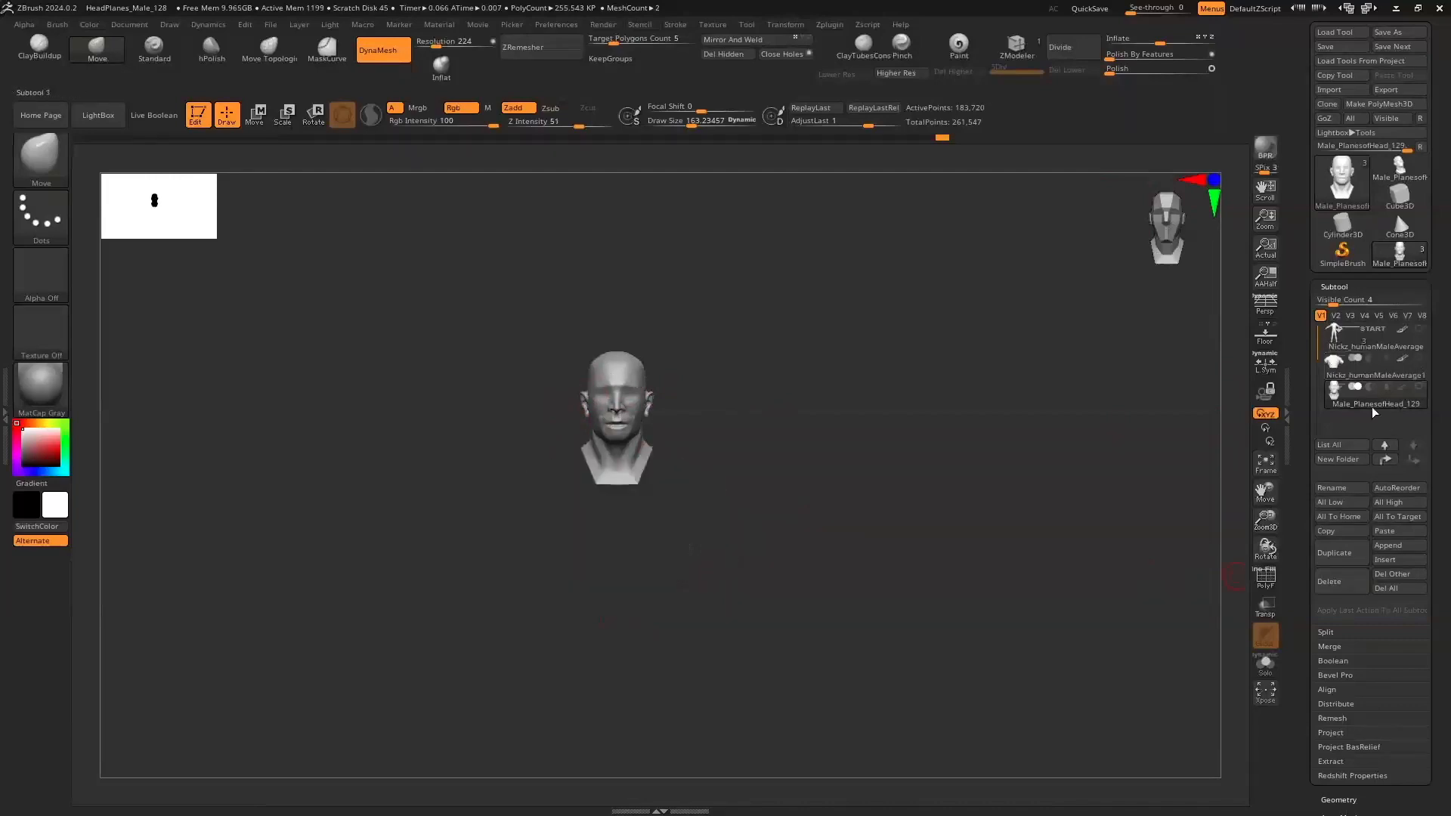
pyautogui.click(1334, 343)
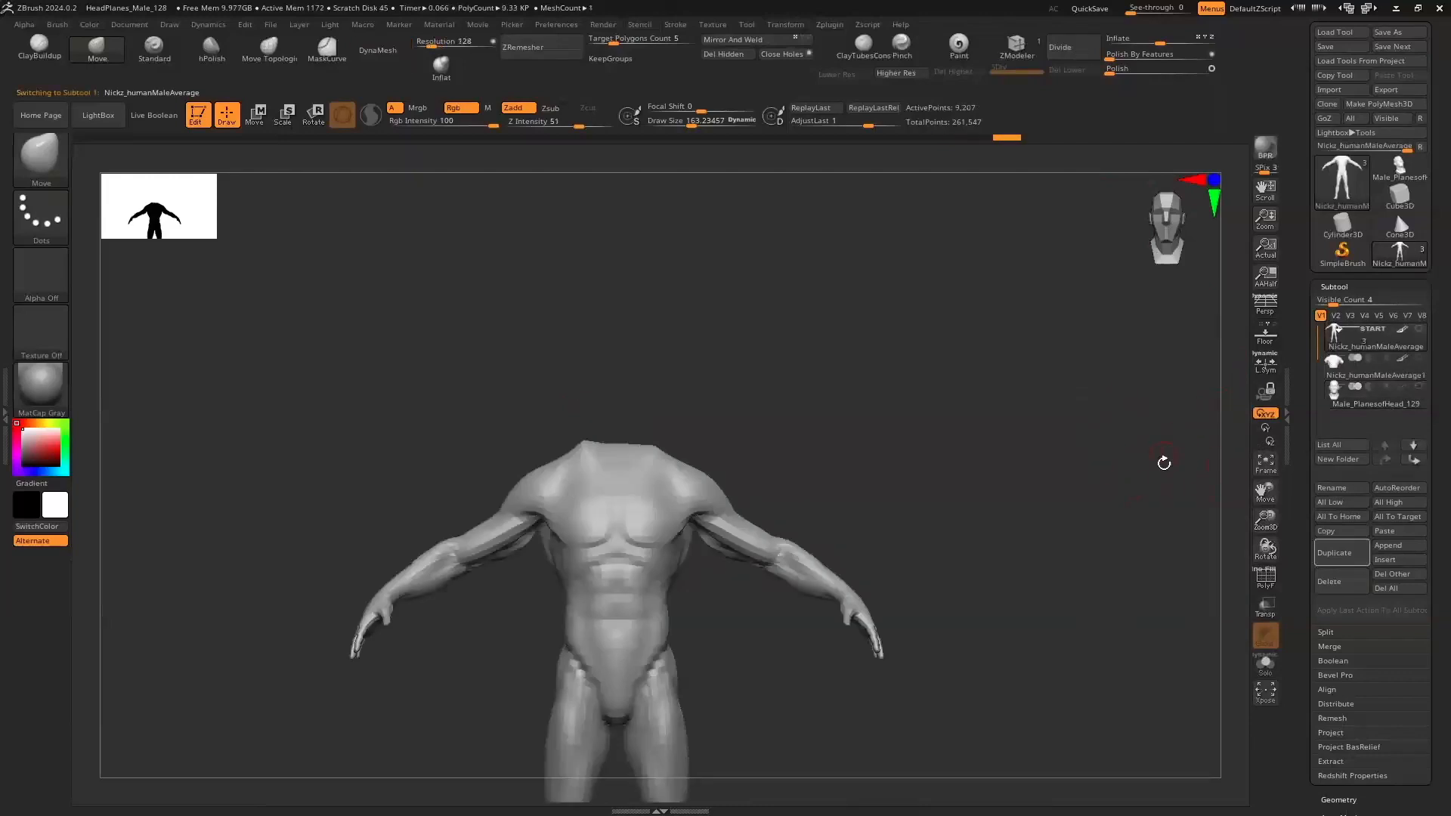
pyautogui.moveTo(1259, 532); pyautogui.dragTo(1231, 538)
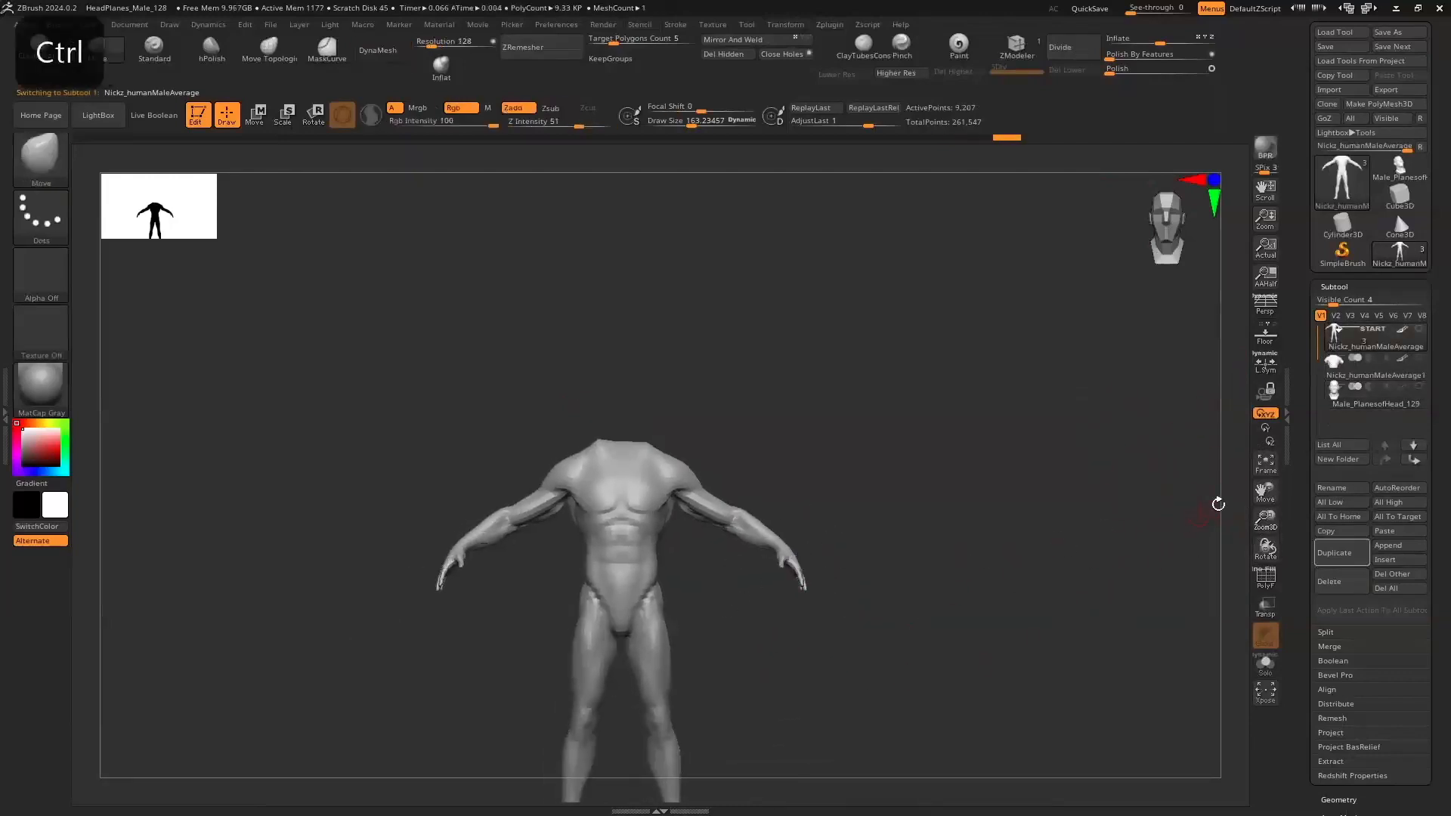
pyautogui.moveTo(1257, 527); pyautogui.dragTo(1258, 495)
# Switch the masking brush to MaskLasso and mask the hands and feet of the full body
pyautogui.press('ctrl')
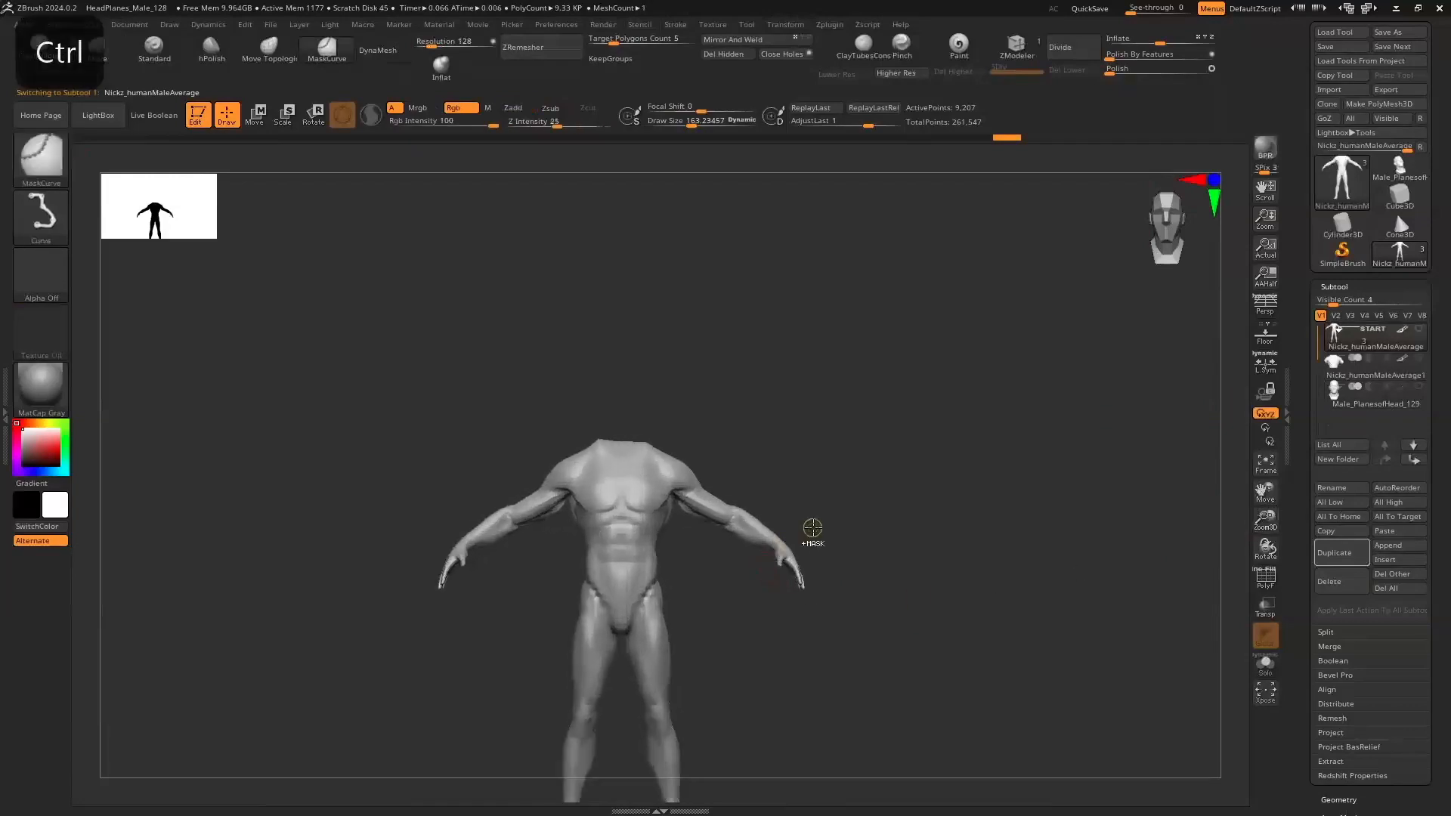
pyautogui.keyDown('ctrl'); pyautogui.click(41, 159); pyautogui.keyUp('ctrl')
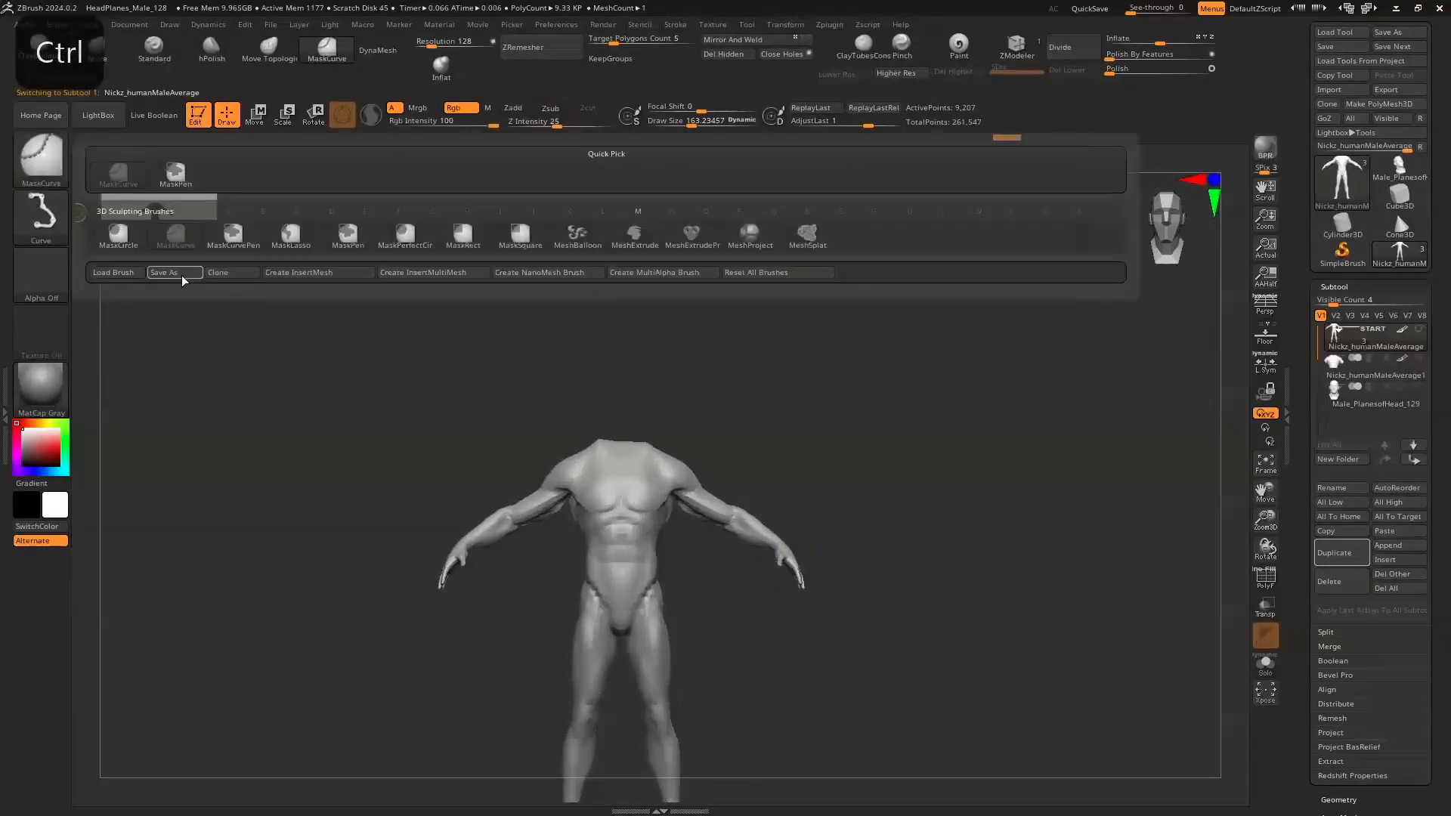
pyautogui.keyDown('ctrl'); pyautogui.click(290, 236); pyautogui.keyUp('ctrl')
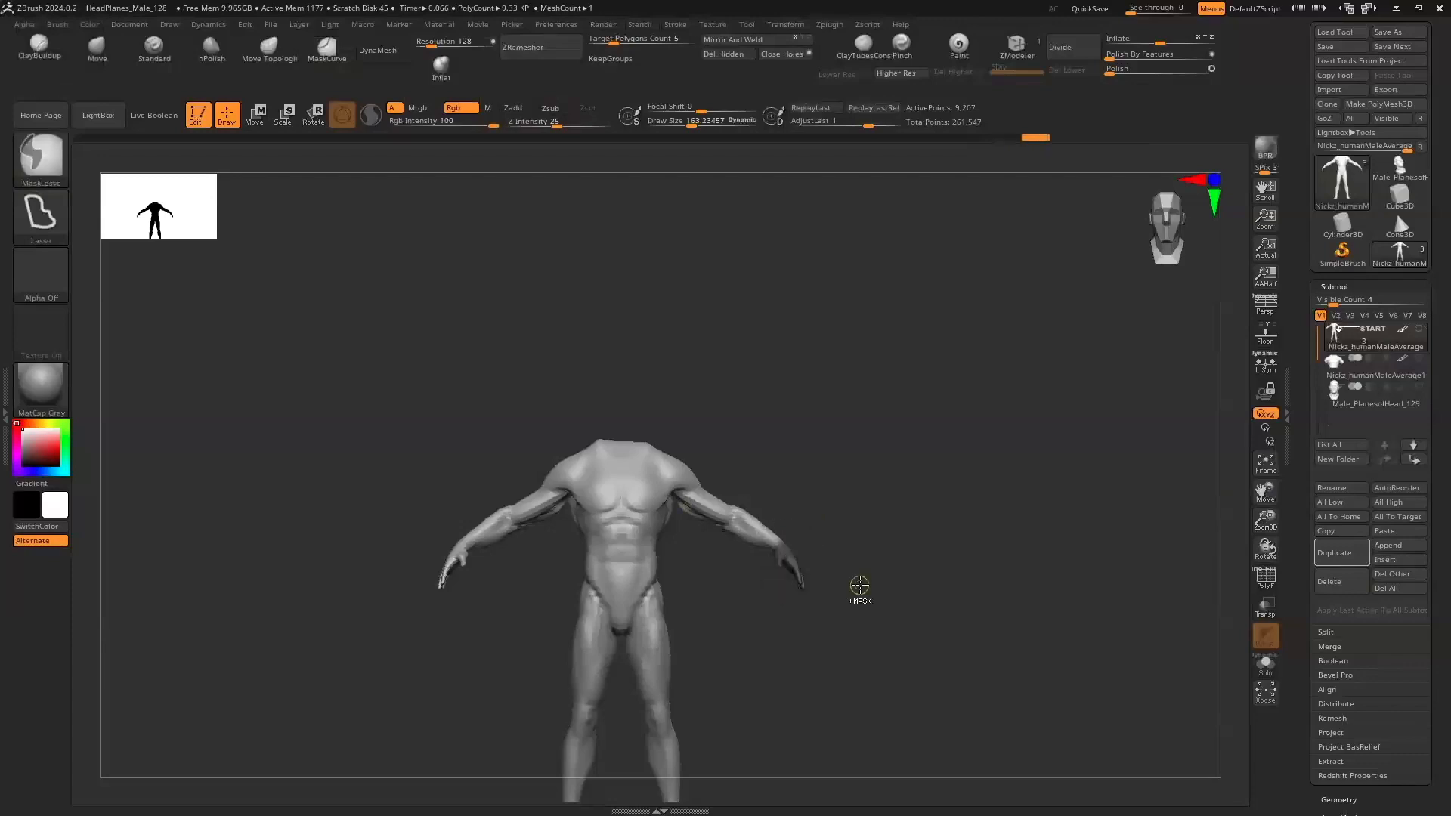
pyautogui.moveTo(1263, 521); pyautogui.dragTo(1263, 398)
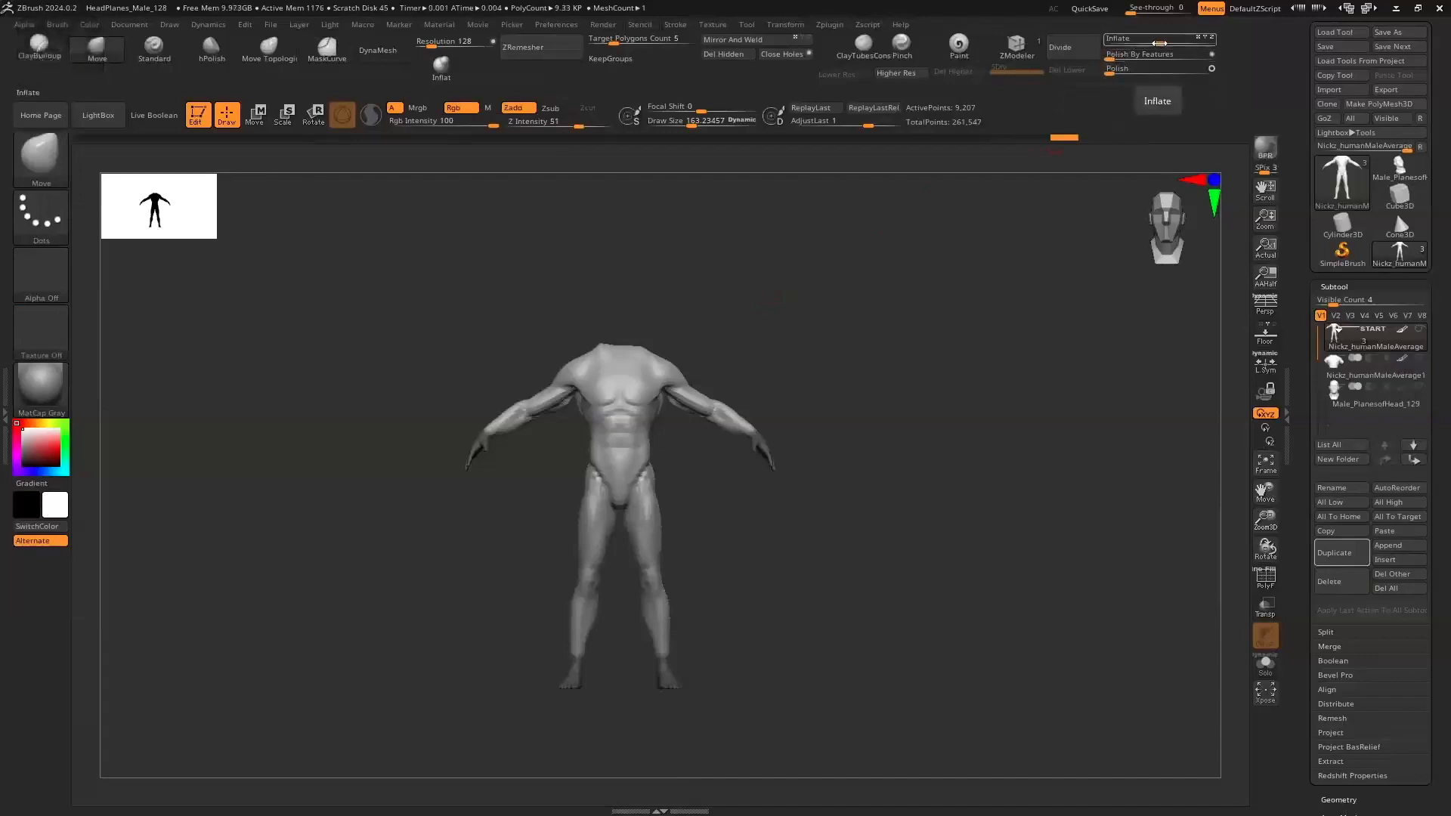
# Inflate the body outside the masked hands and feet, and clear the mask
pyautogui.moveTo(1185, 39); pyautogui.dragTo(1207, 27)
pyautogui.keyDown('ctrl'); pyautogui.moveTo(854, 619); pyautogui.dragTo(840, 538); pyautogui.keyUp('ctrl')
pyautogui.keyDown('ctrl'); pyautogui.moveTo(780, 665); pyautogui.dragTo(839, 570); pyautogui.keyUp('ctrl')
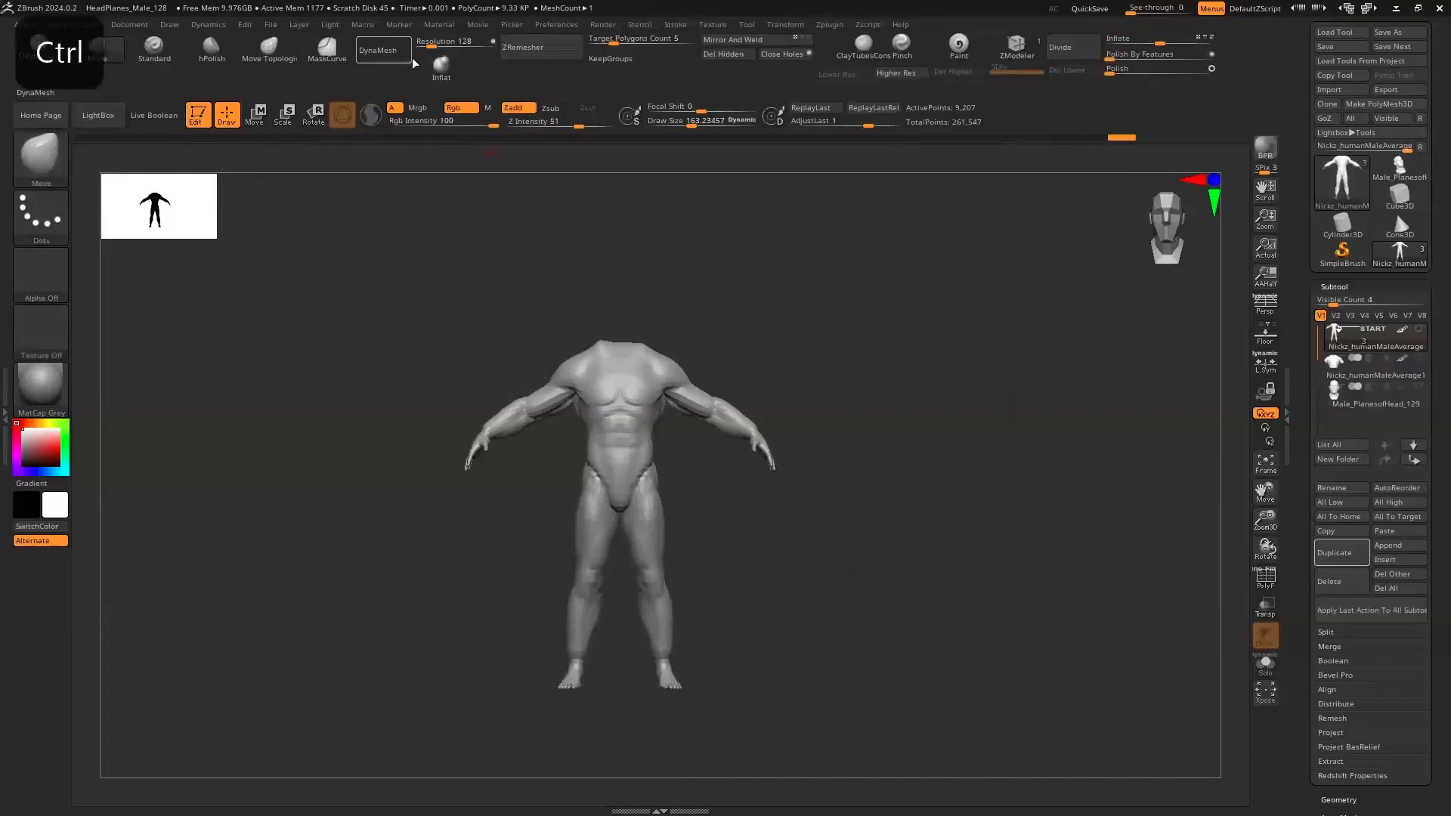
# Apply DynaMesh to the body at resolution 128 and smooth the lower legs, raising the draw size to about 503
pyautogui.click(389, 51)
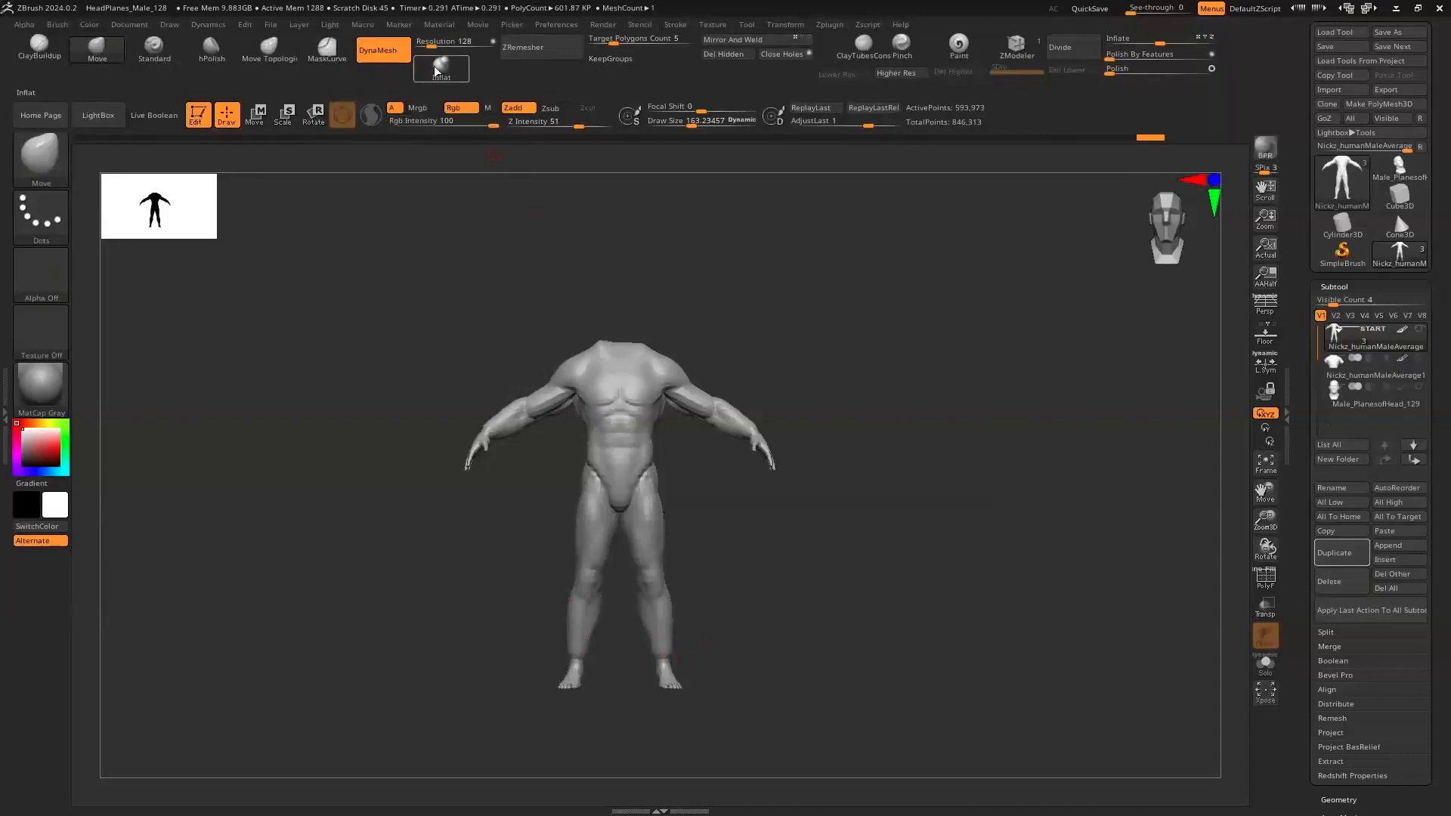
pyautogui.press('s')
pyautogui.moveTo(528, 590); pyautogui.dragTo(542, 596)
pyautogui.press('shift')
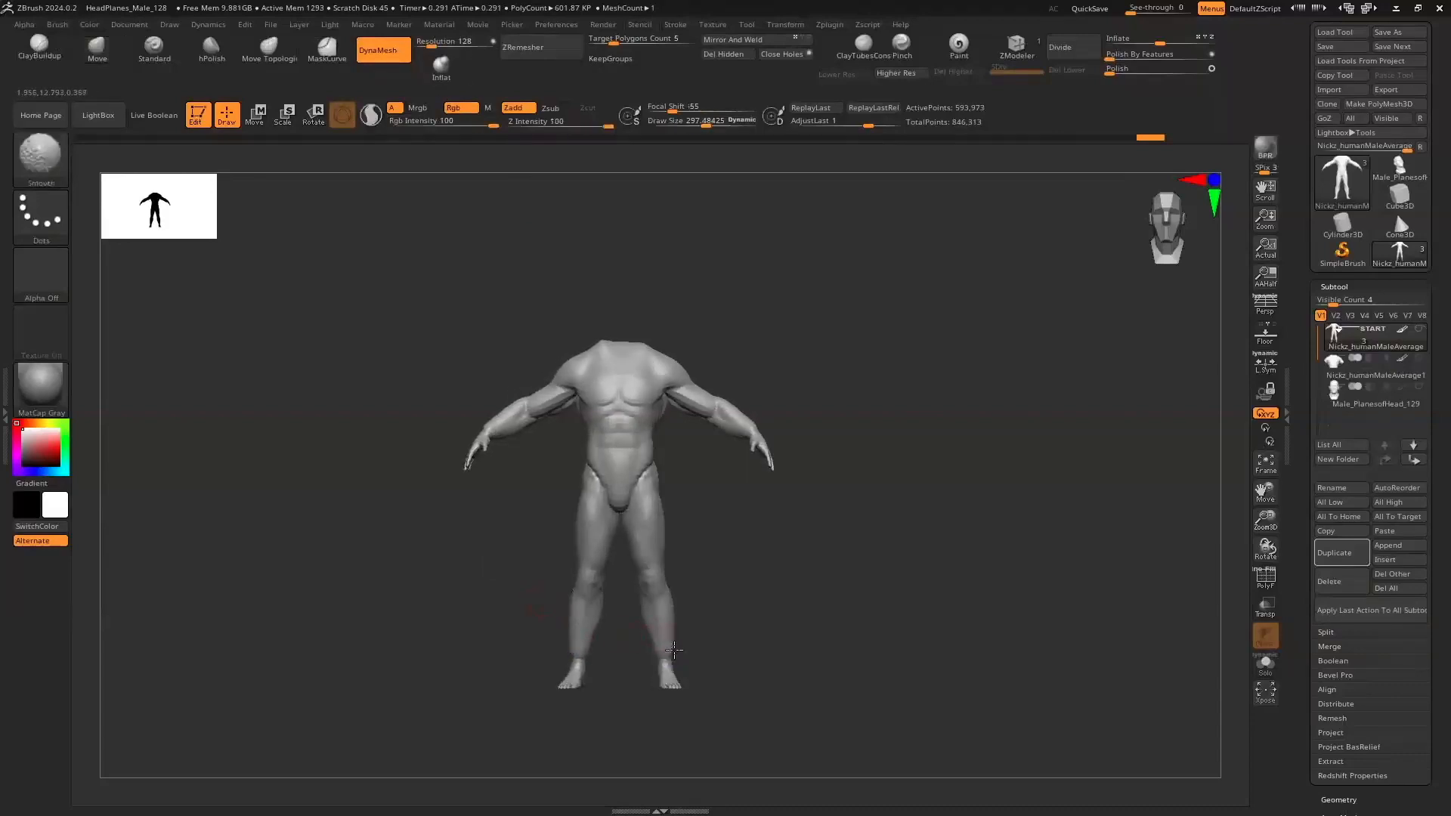
pyautogui.press('s')
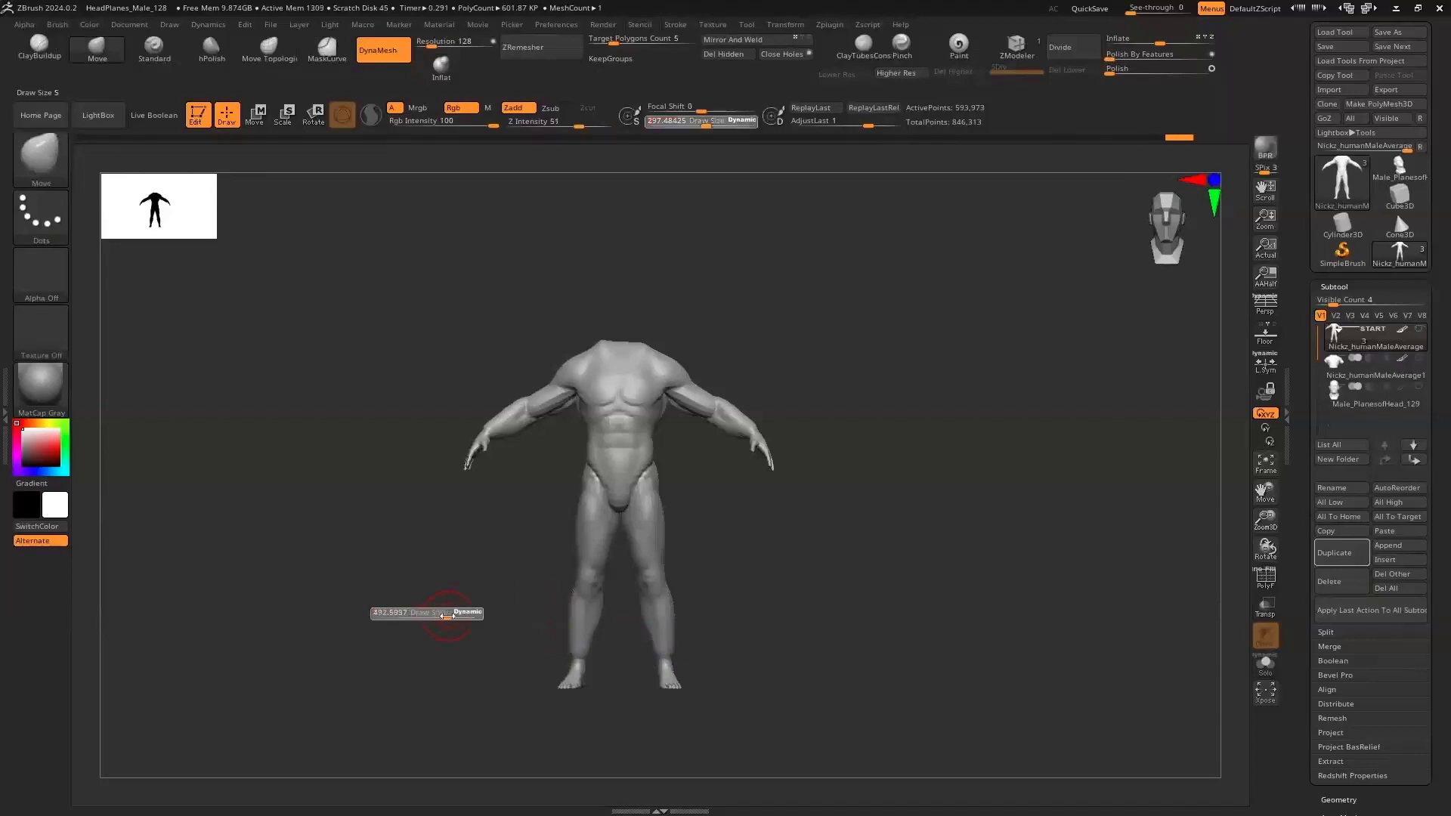
pyautogui.click(448, 615)
pyautogui.press('shift')
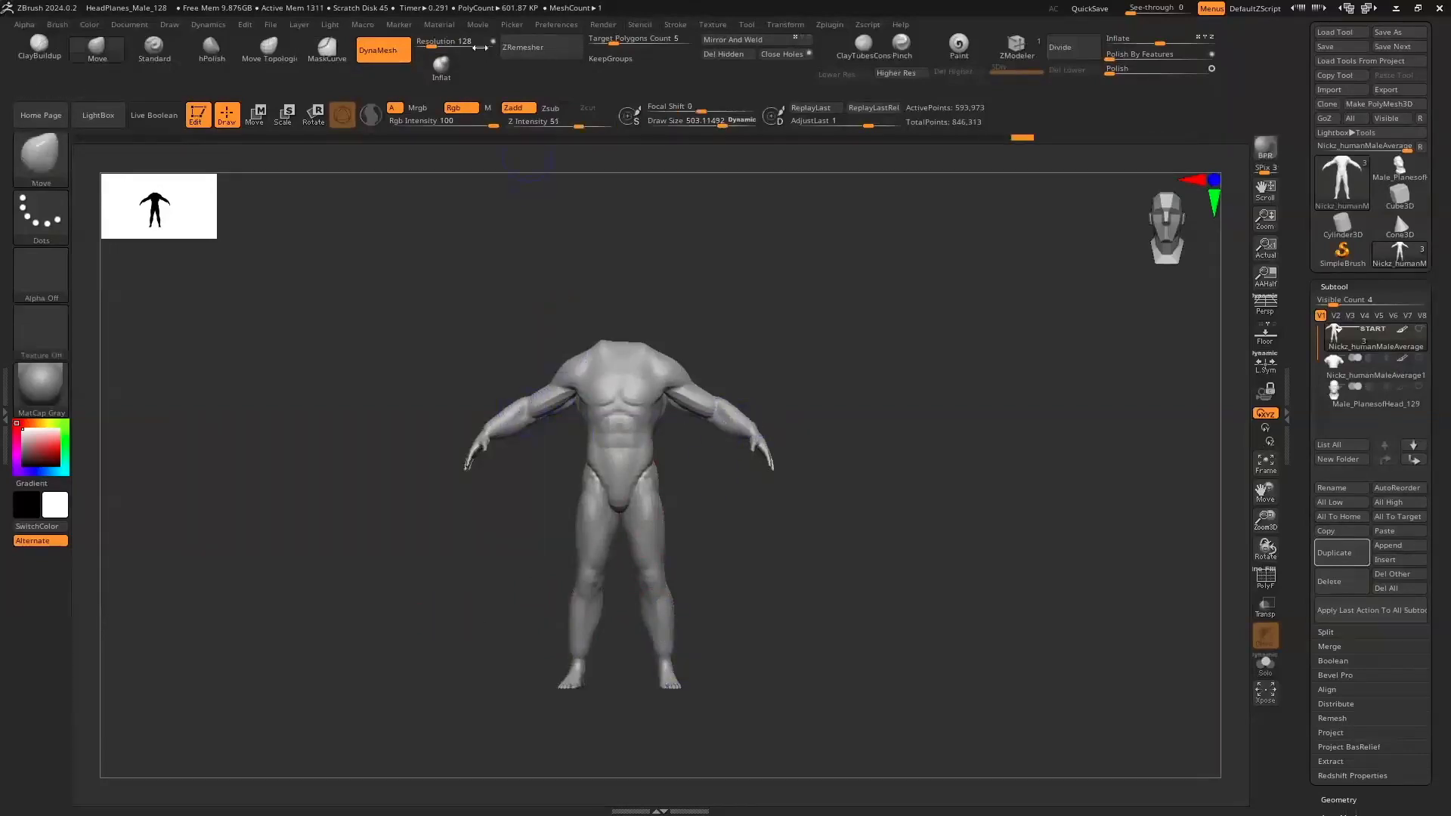
# Rebuild the body's DynaMesh at resolution 80 and smooth the forearms, elbows and calves
pyautogui.moveTo(427, 41); pyautogui.dragTo(400, 355)
pyautogui.keyDown('shift'); pyautogui.moveTo(753, 425); pyautogui.dragTo(725, 419); pyautogui.keyUp('shift')
pyautogui.keyDown('shift'); pyautogui.moveTo(553, 418); pyautogui.dragTo(512, 429); pyautogui.keyUp('shift')
pyautogui.keyDown('shift'); pyautogui.moveTo(583, 597); pyautogui.dragTo(593, 639); pyautogui.keyUp('shift')
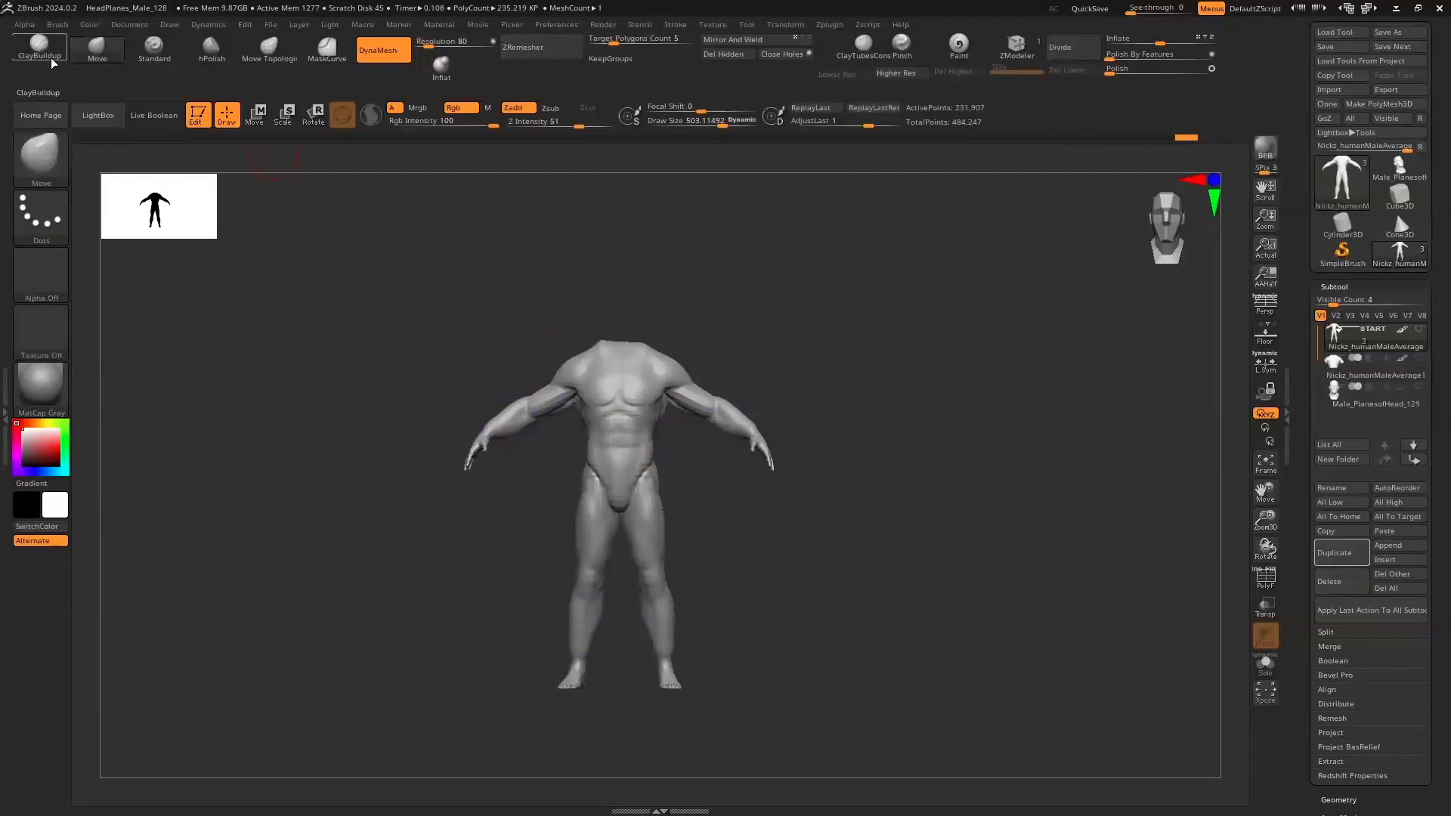
# Adjust the lower legs with the Move brush at a draw size of about 737, and the forearms at about 432
pyautogui.click(99, 49)
pyautogui.press('s')
pyautogui.moveTo(632, 651); pyautogui.dragTo(648, 655)
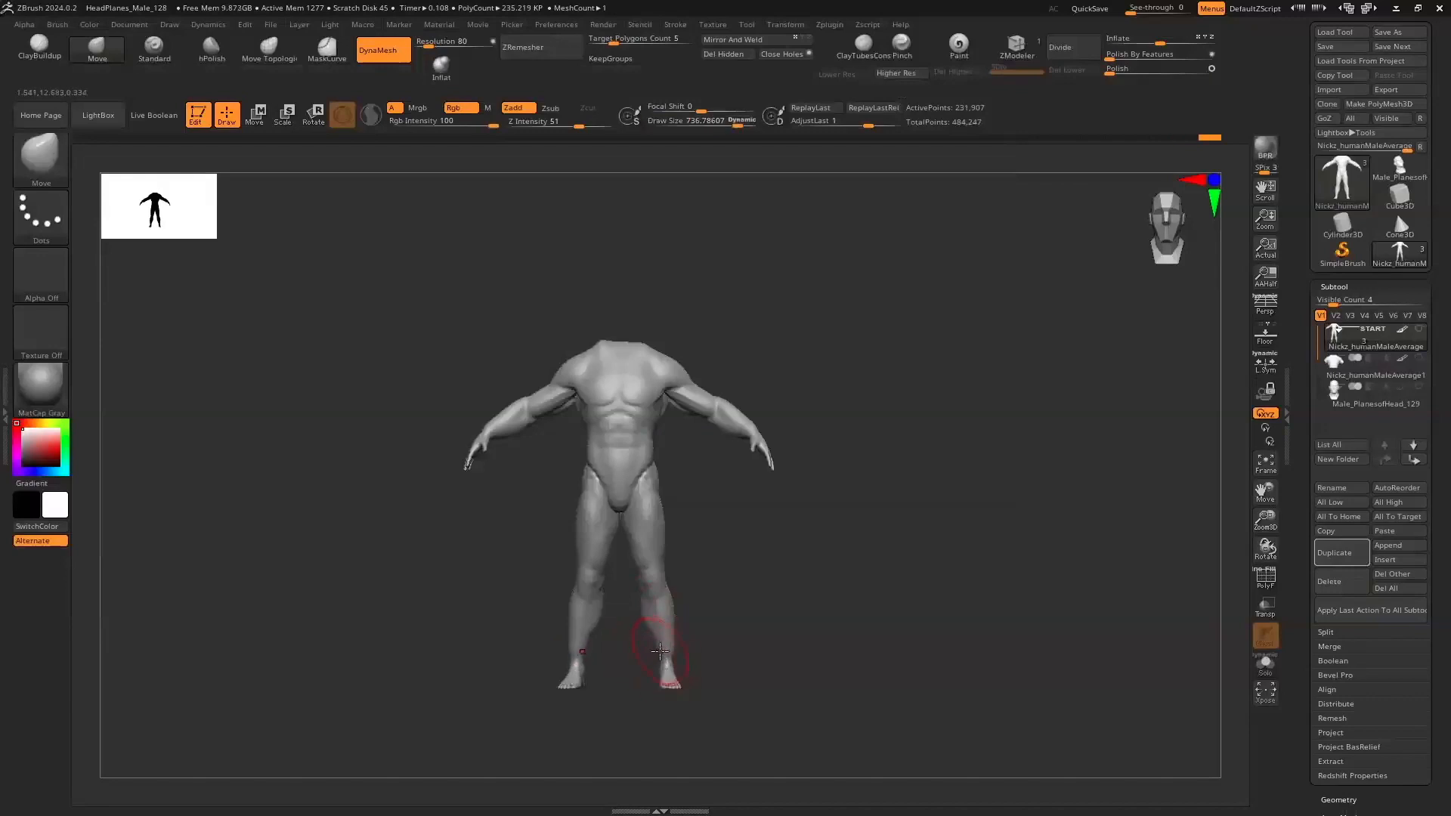
pyautogui.moveTo(756, 621)
pyautogui.keyDown('alt'); pyautogui.mouseDown()
pyautogui.moveTo(772, 656)
pyautogui.moveTo(717, 618)
pyautogui.moveTo(688, 633)
pyautogui.mouseUp(); pyautogui.keyUp('alt')
pyautogui.press('s')
pyautogui.press('s')
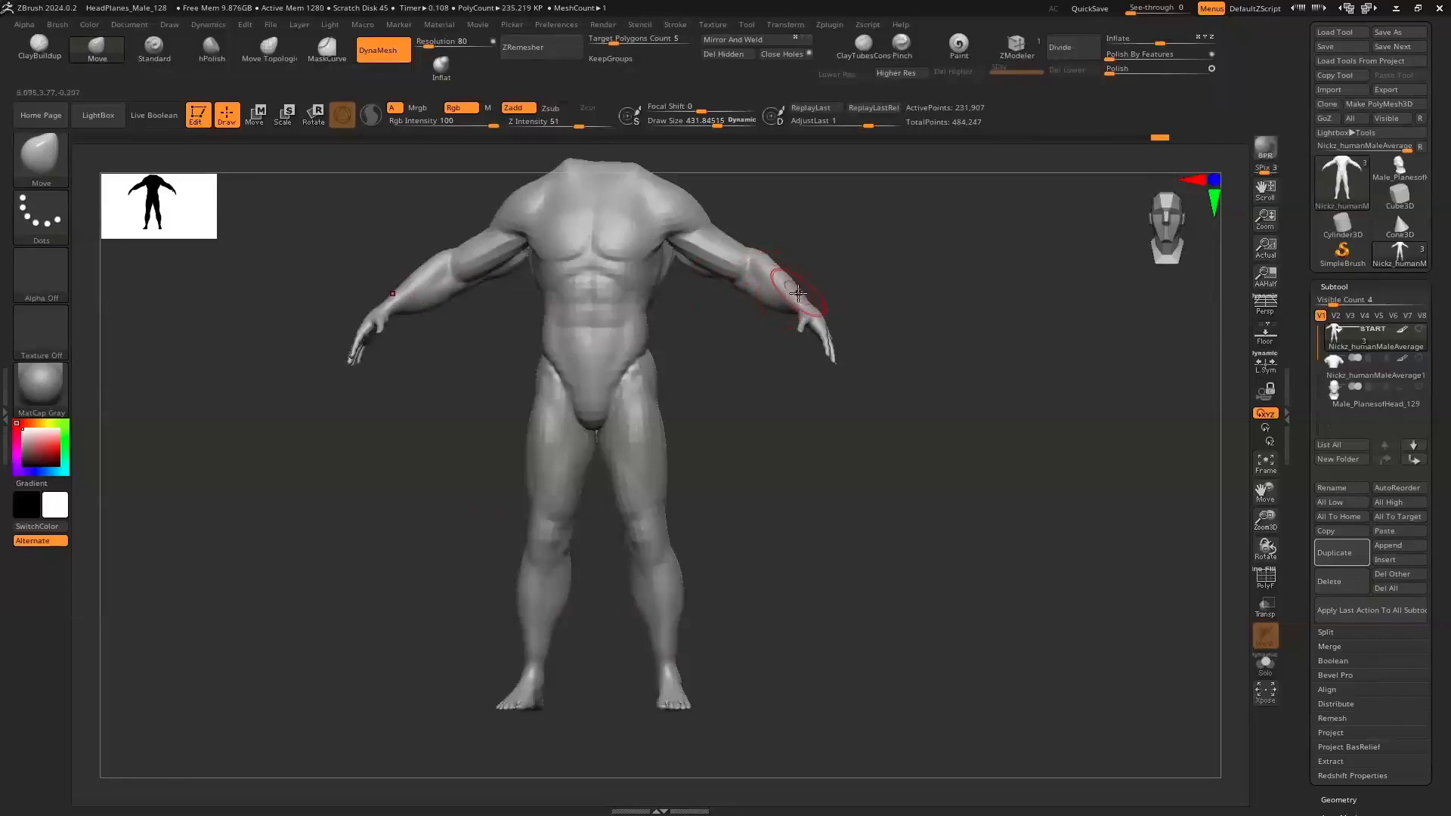
pyautogui.moveTo(808, 521); pyautogui.dragTo(1018, 346)
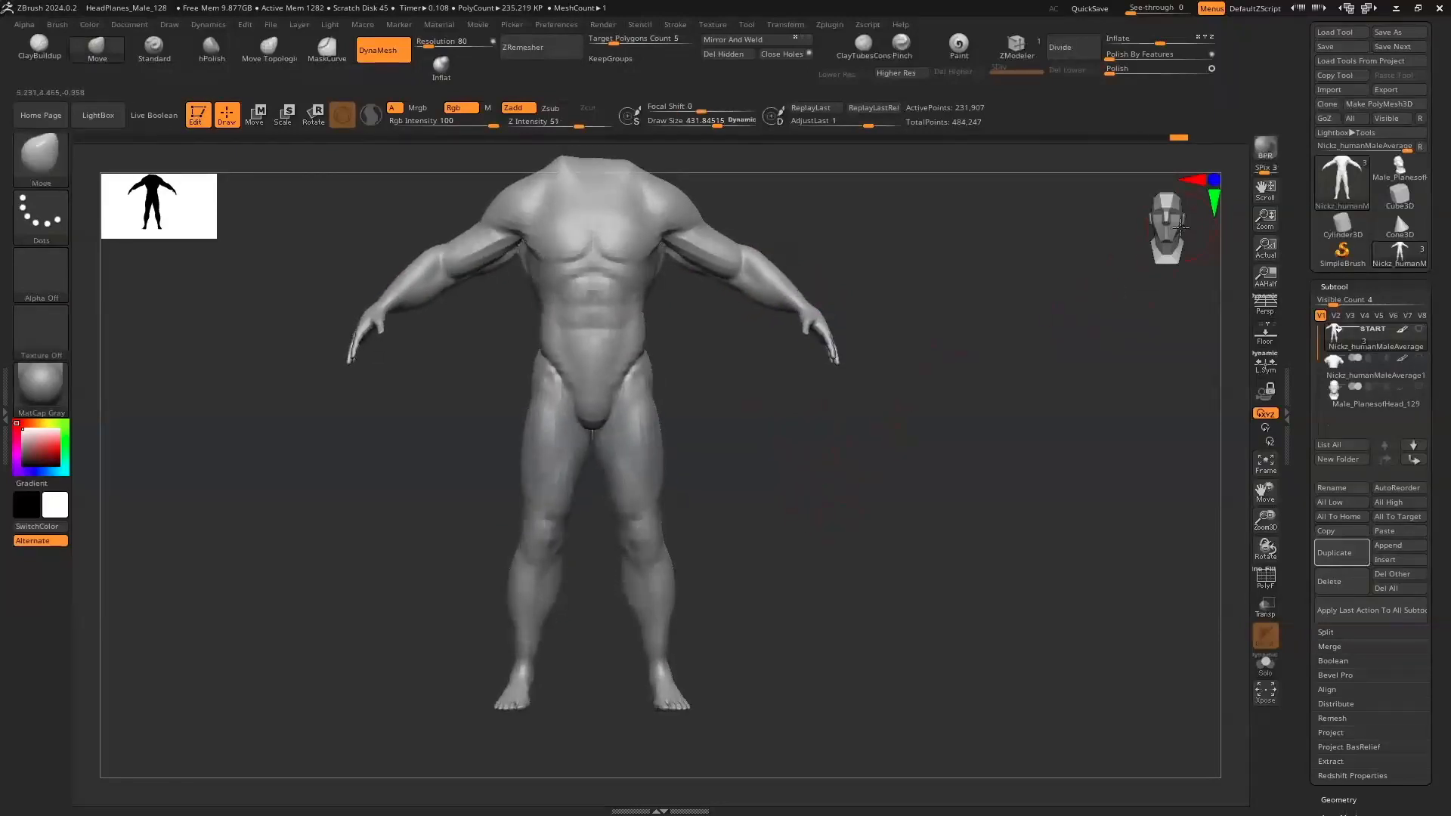
pyautogui.moveTo(1265, 492); pyautogui.dragTo(1311, 555)
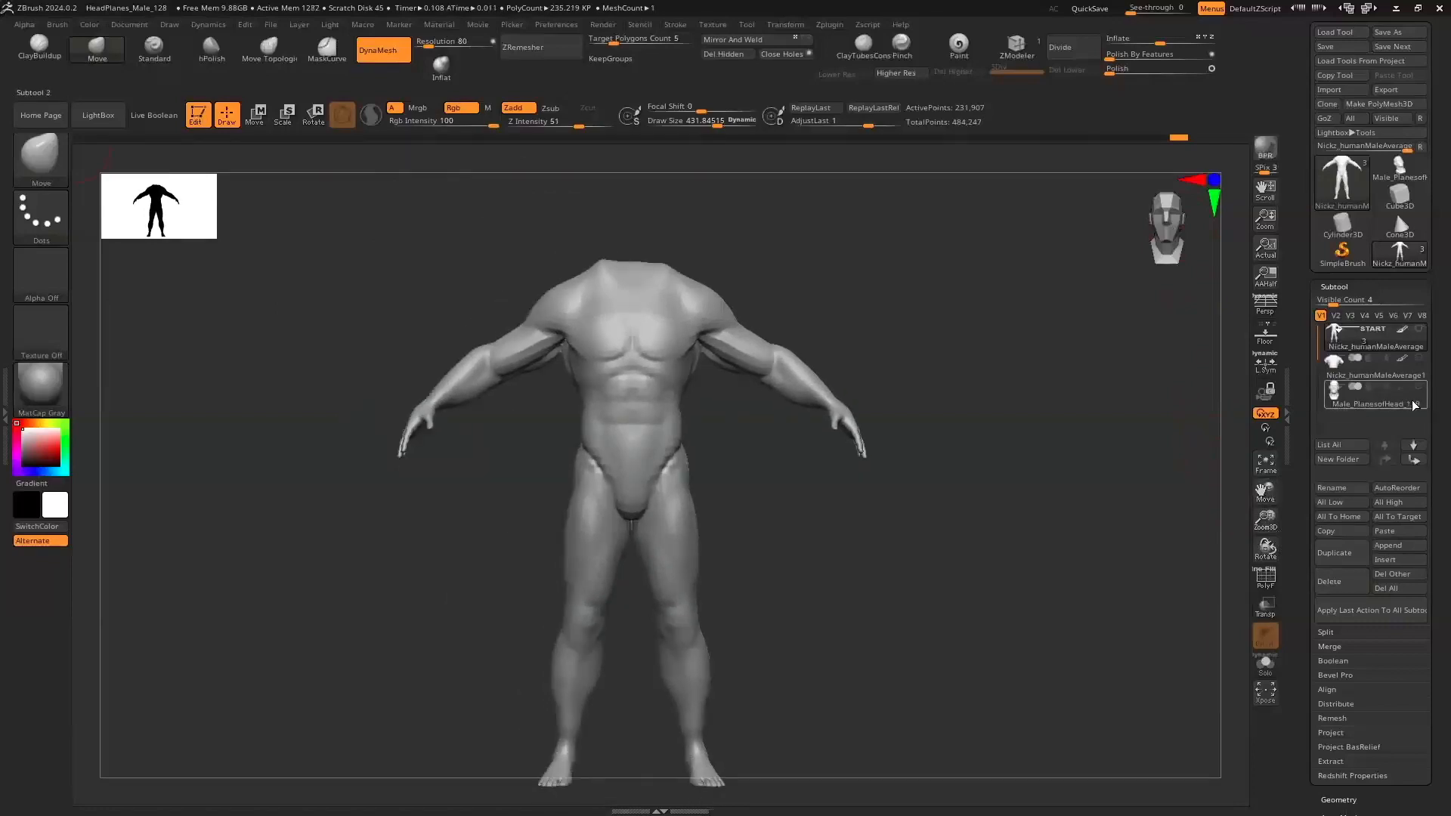
# Make the full body the active subtool and cut off both hands at the wrists
pyautogui.click(1413, 402)
pyautogui.click(1391, 374)
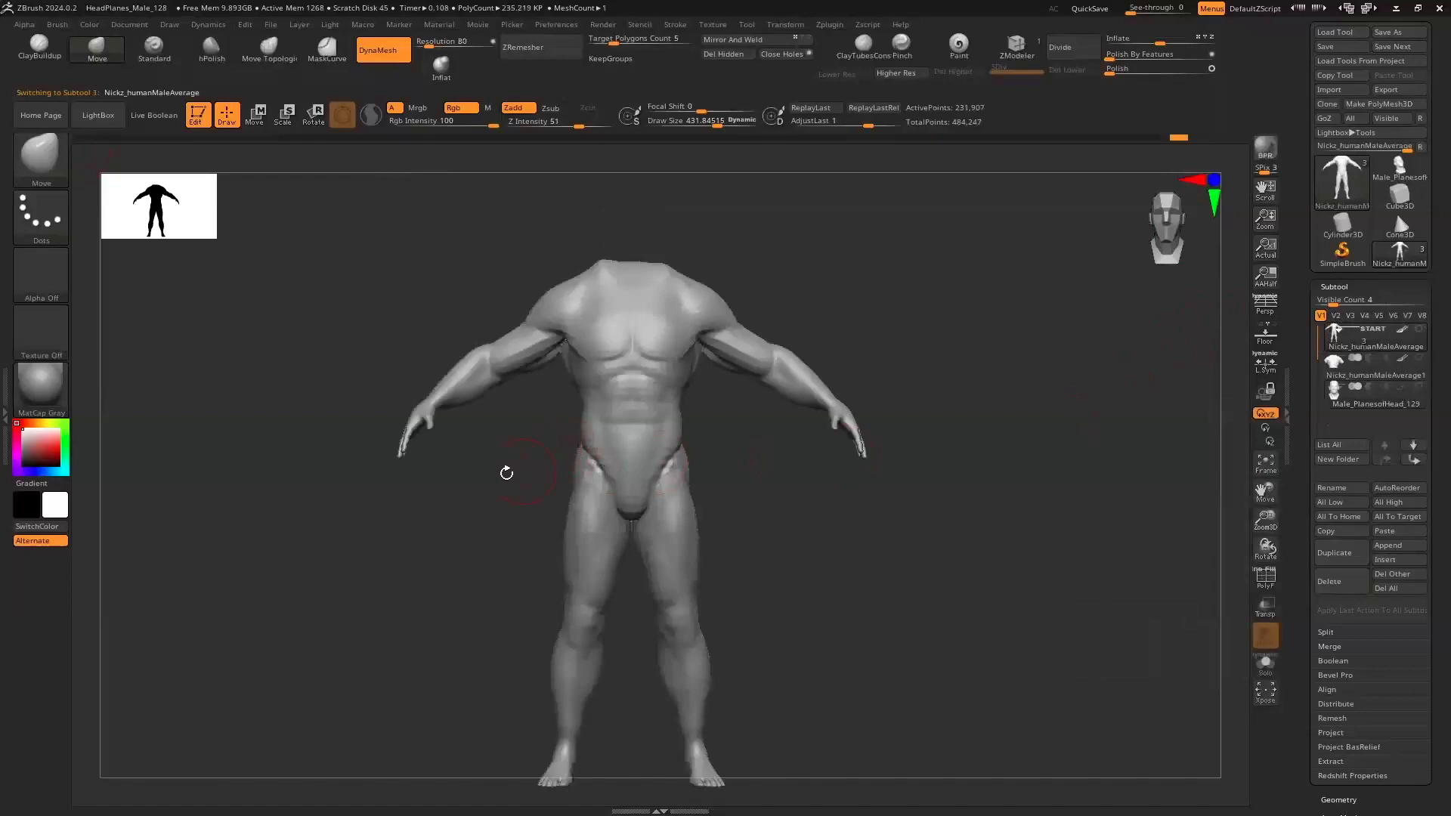
pyautogui.moveTo(350, 333)
pyautogui.keyDown('ctrl'); pyautogui.keyDown('shift'); pyautogui.mouseDown()
pyautogui.moveTo(454, 423)
pyautogui.moveTo(249, 358)
pyautogui.moveTo(215, 208)
pyautogui.moveTo(351, 327)
pyautogui.mouseUp(); pyautogui.keyUp('shift'); pyautogui.keyUp('ctrl')
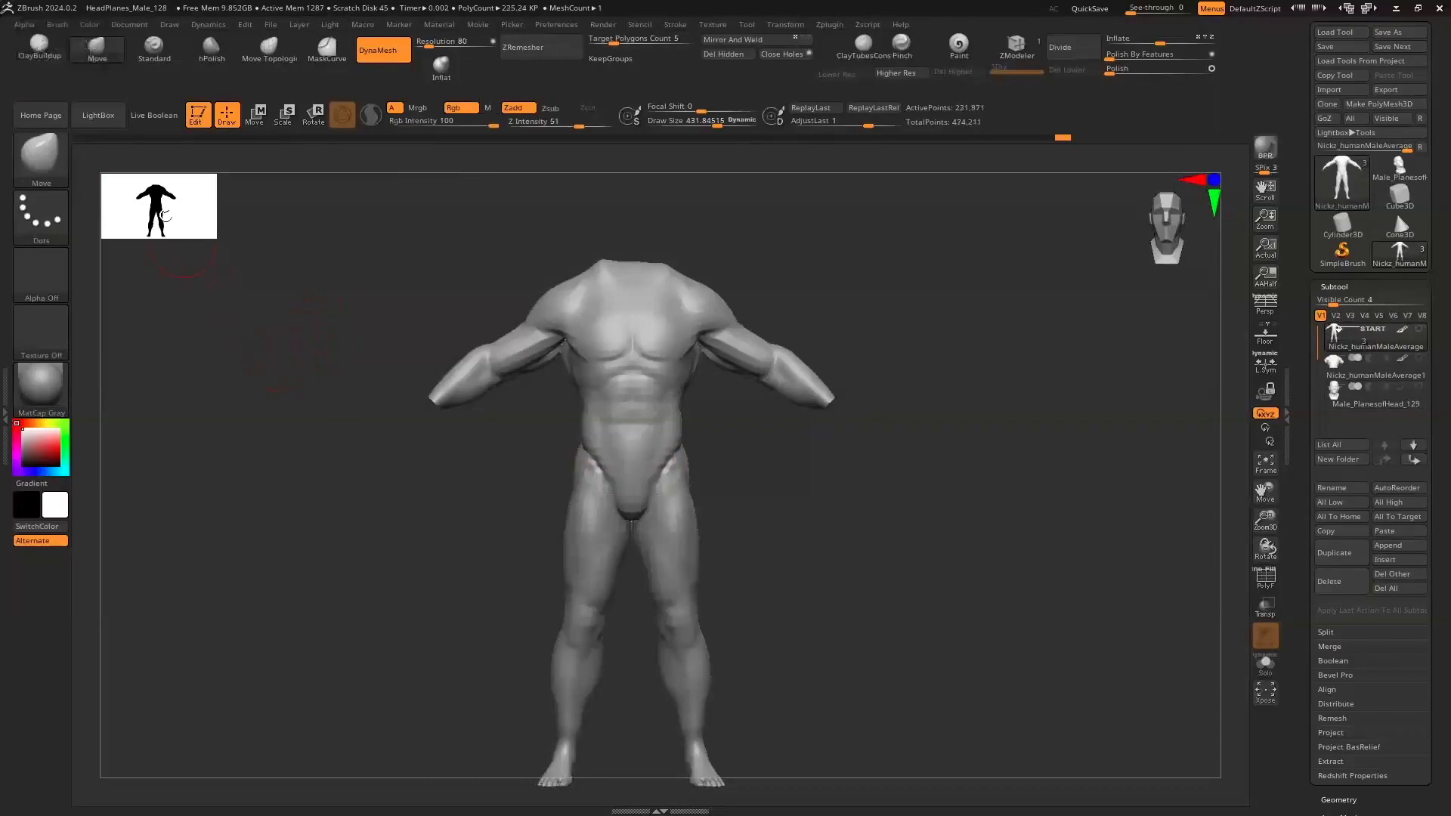
# Insert the Hand part from the IMM BParts brush at the open wrists of the body
pyautogui.click(33, 155)
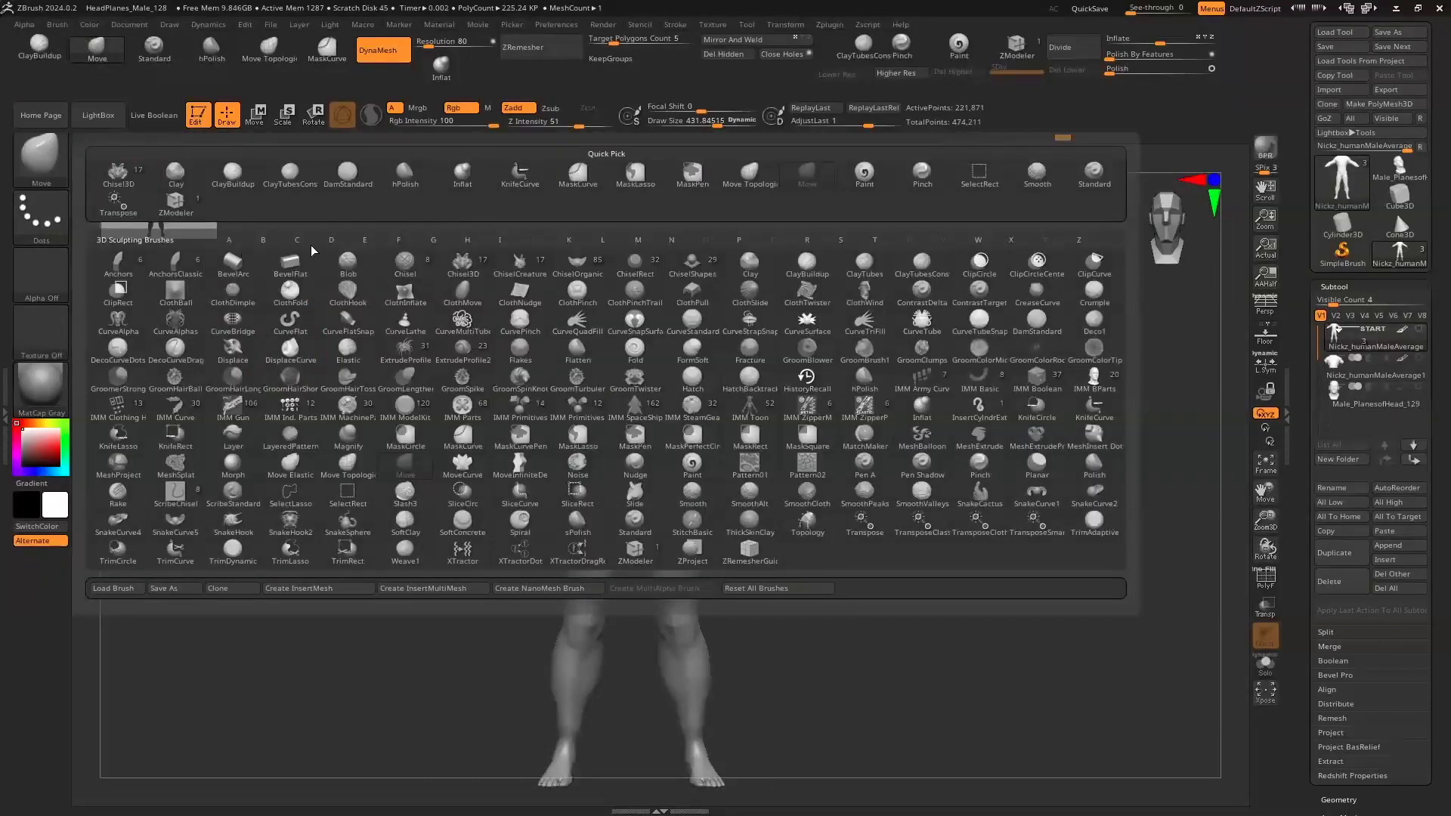
pyautogui.click(499, 241)
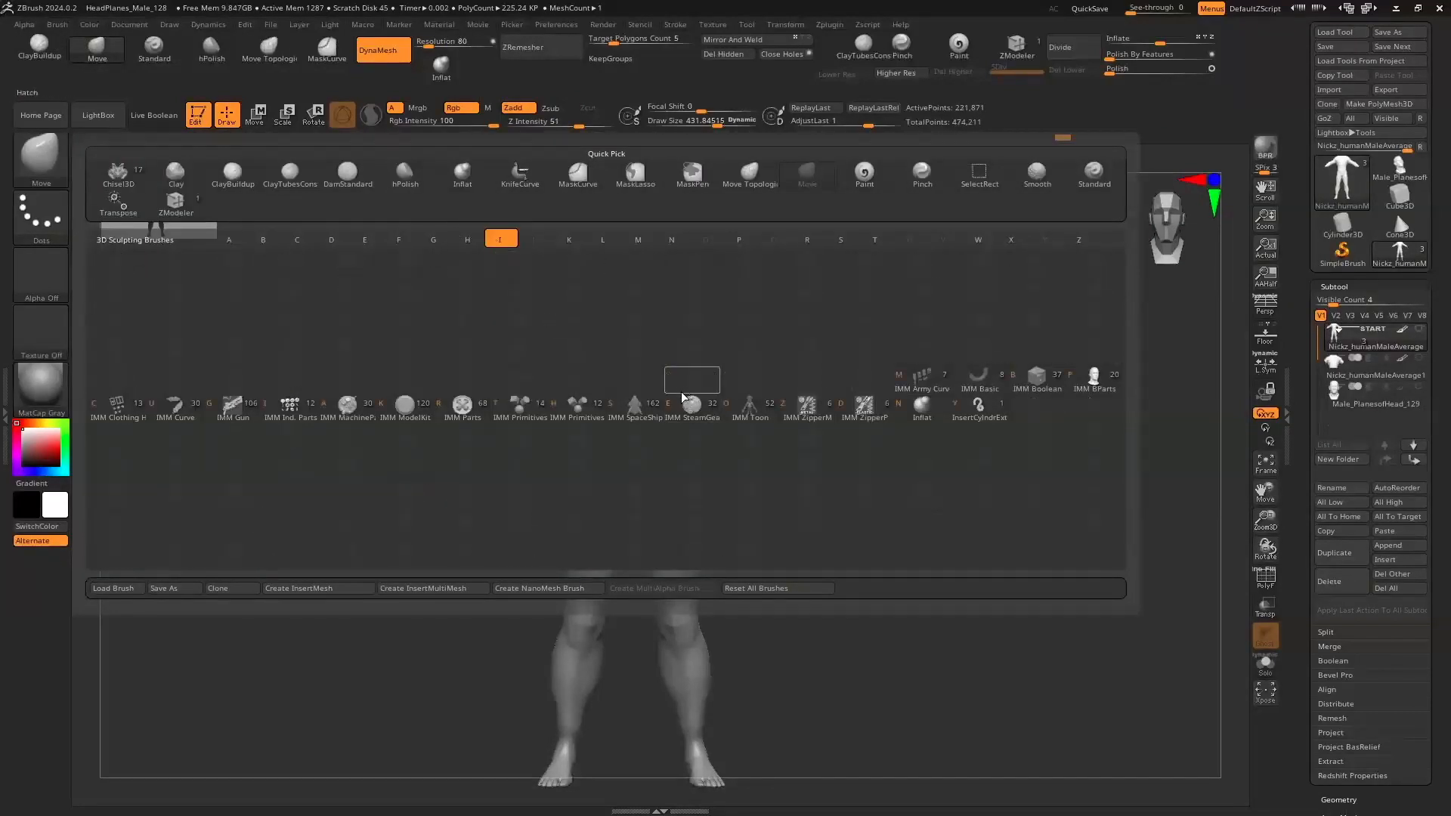
pyautogui.click(1088, 381)
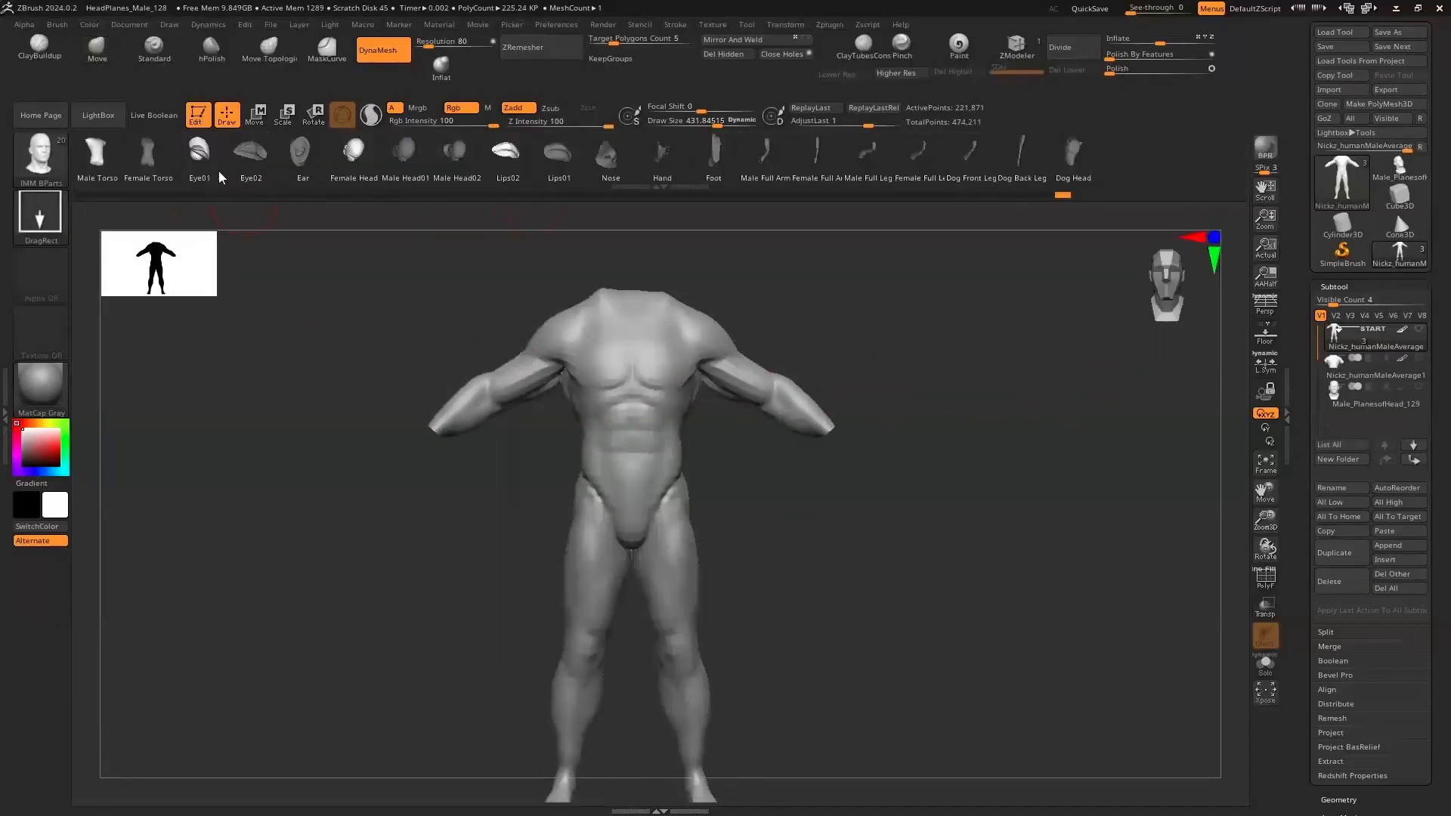
pyautogui.click(658, 162)
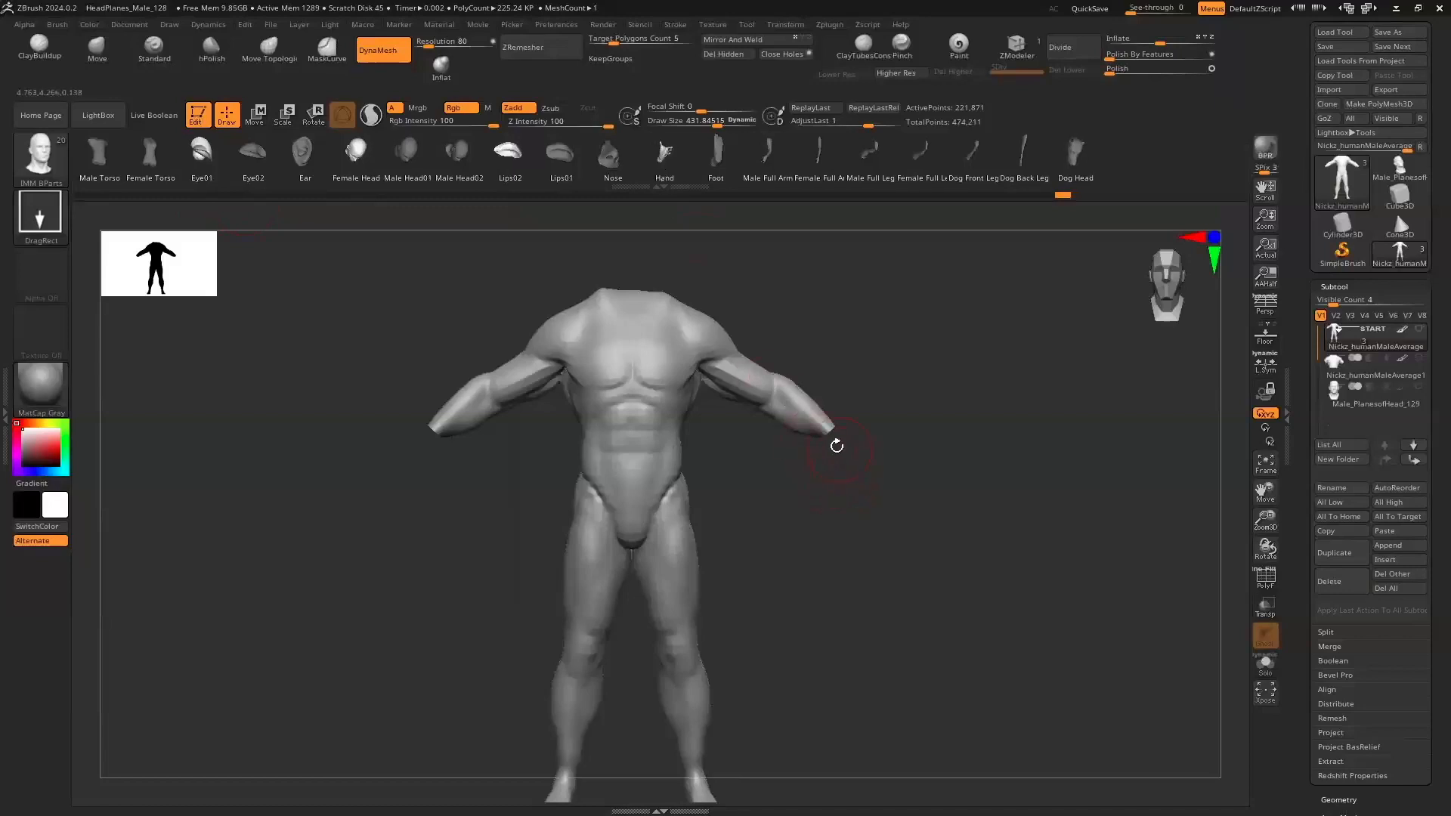
pyautogui.moveTo(828, 436); pyautogui.dragTo(820, 585)
# Scale down the inserted hands and position them against the ends of the forearms
pyautogui.click(291, 121)
pyautogui.moveTo(873, 427); pyautogui.dragTo(877, 457)
pyautogui.moveTo(763, 374); pyautogui.dragTo(779, 382)
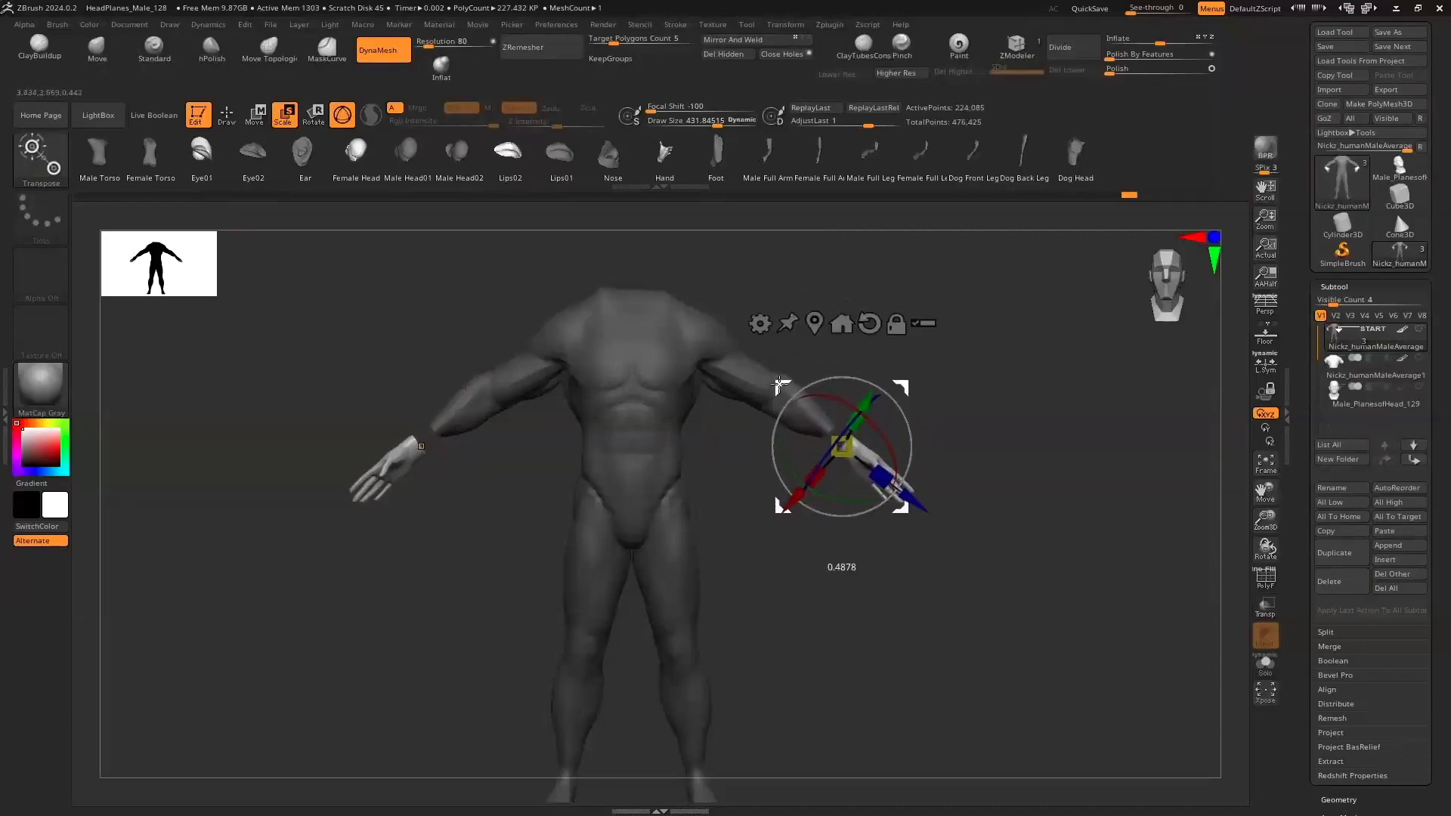
pyautogui.moveTo(838, 445); pyautogui.dragTo(859, 438)
pyautogui.moveTo(780, 385); pyautogui.dragTo(785, 379)
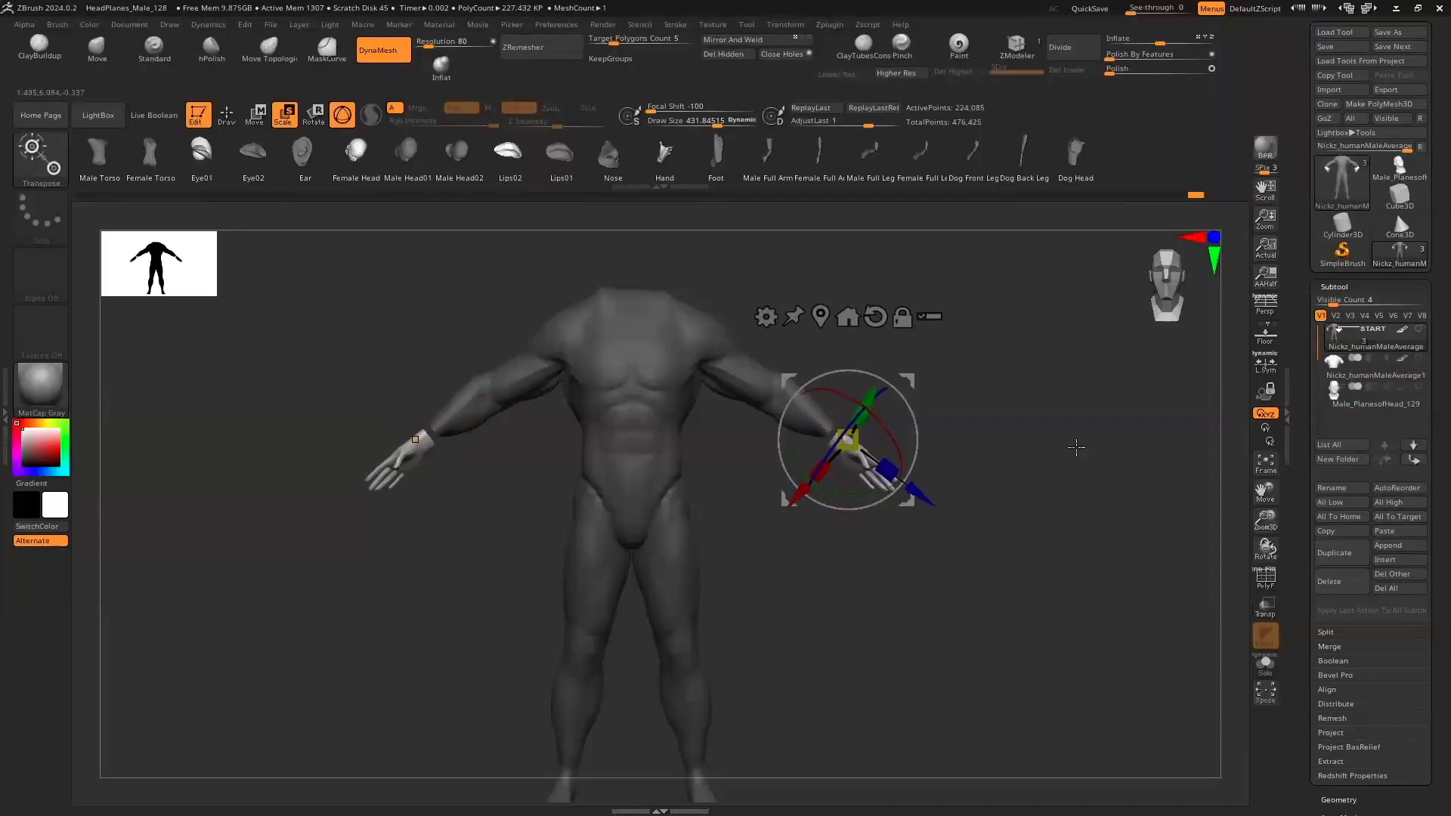
# Invert the mask to protect the hands and fit the wrists to them with the Move brush at a draw size of about 699
pyautogui.hotkey('ctrl', 'z')
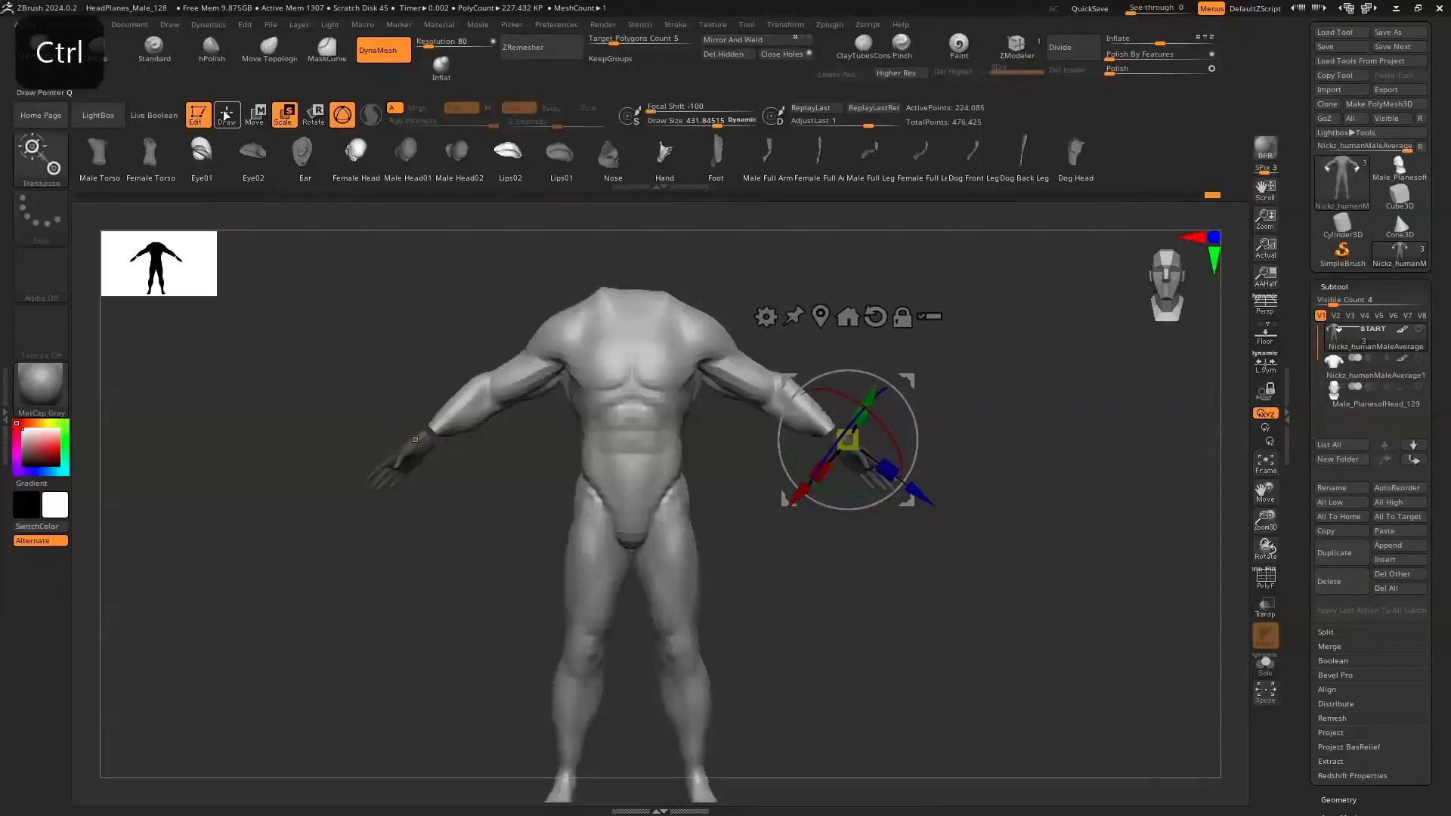
pyautogui.click(226, 115)
pyautogui.press('s')
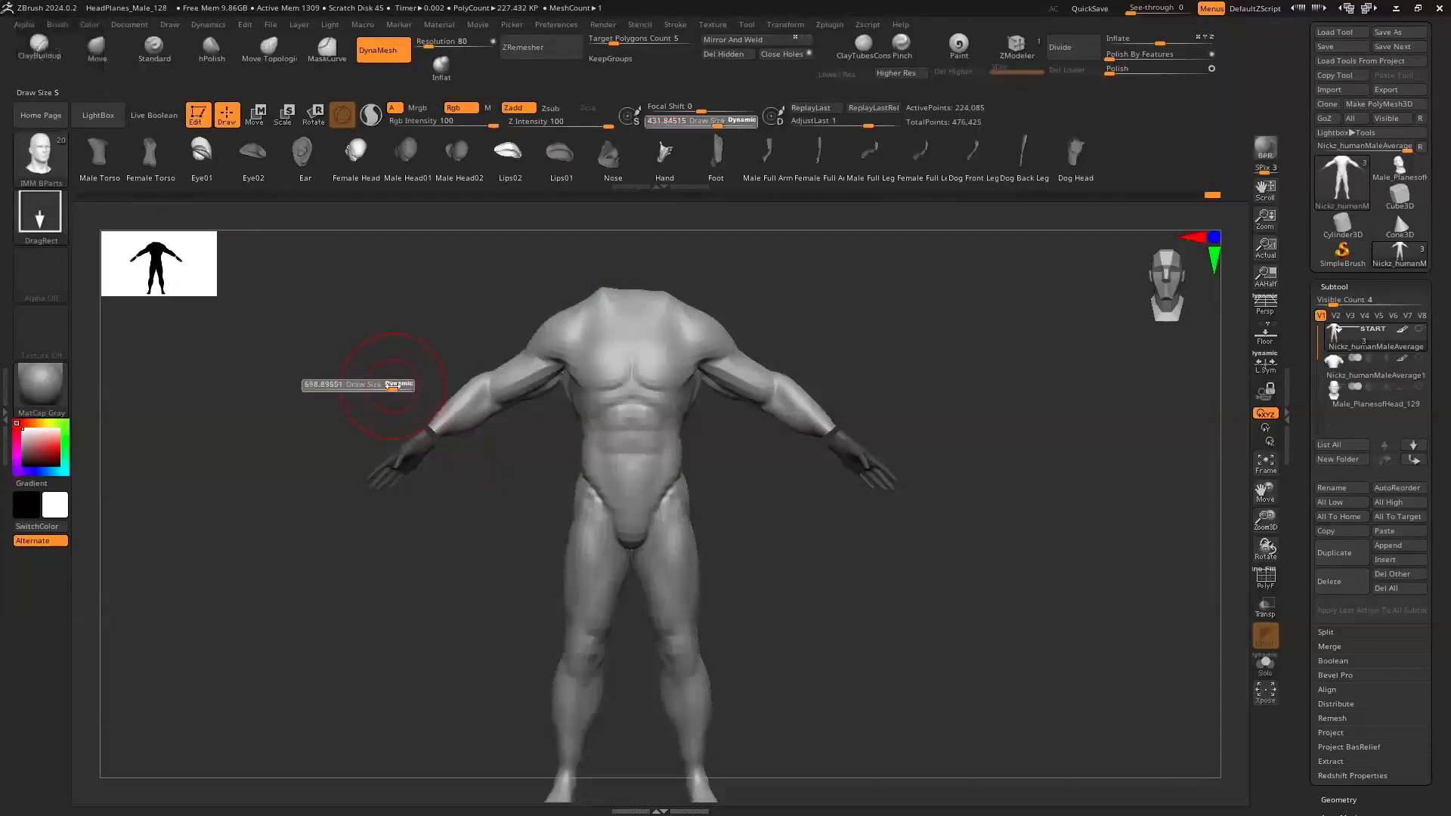
pyautogui.moveTo(392, 386); pyautogui.dragTo(392, 385)
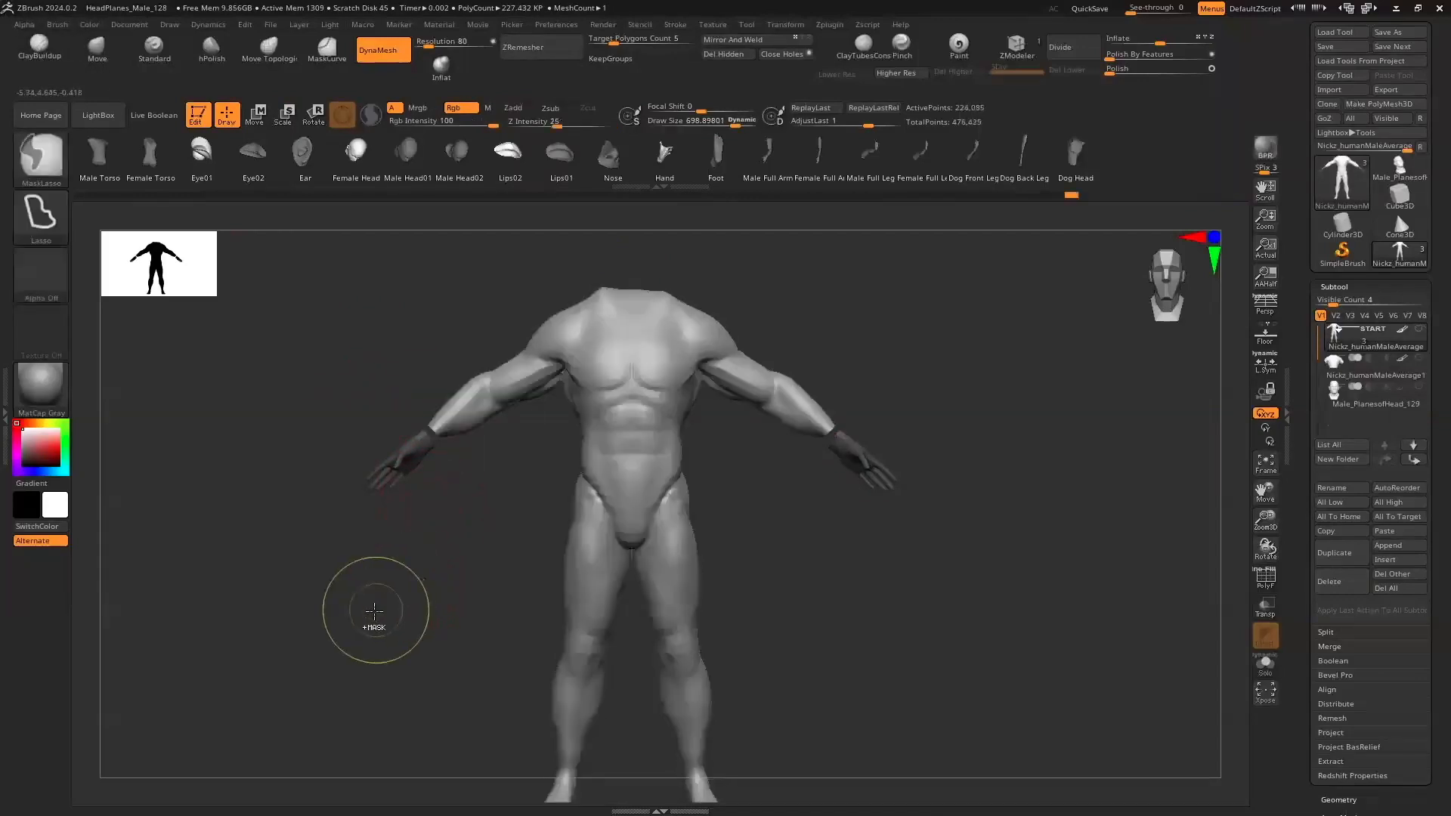
pyautogui.click(100, 49)
pyautogui.moveTo(427, 403); pyautogui.dragTo(412, 421)
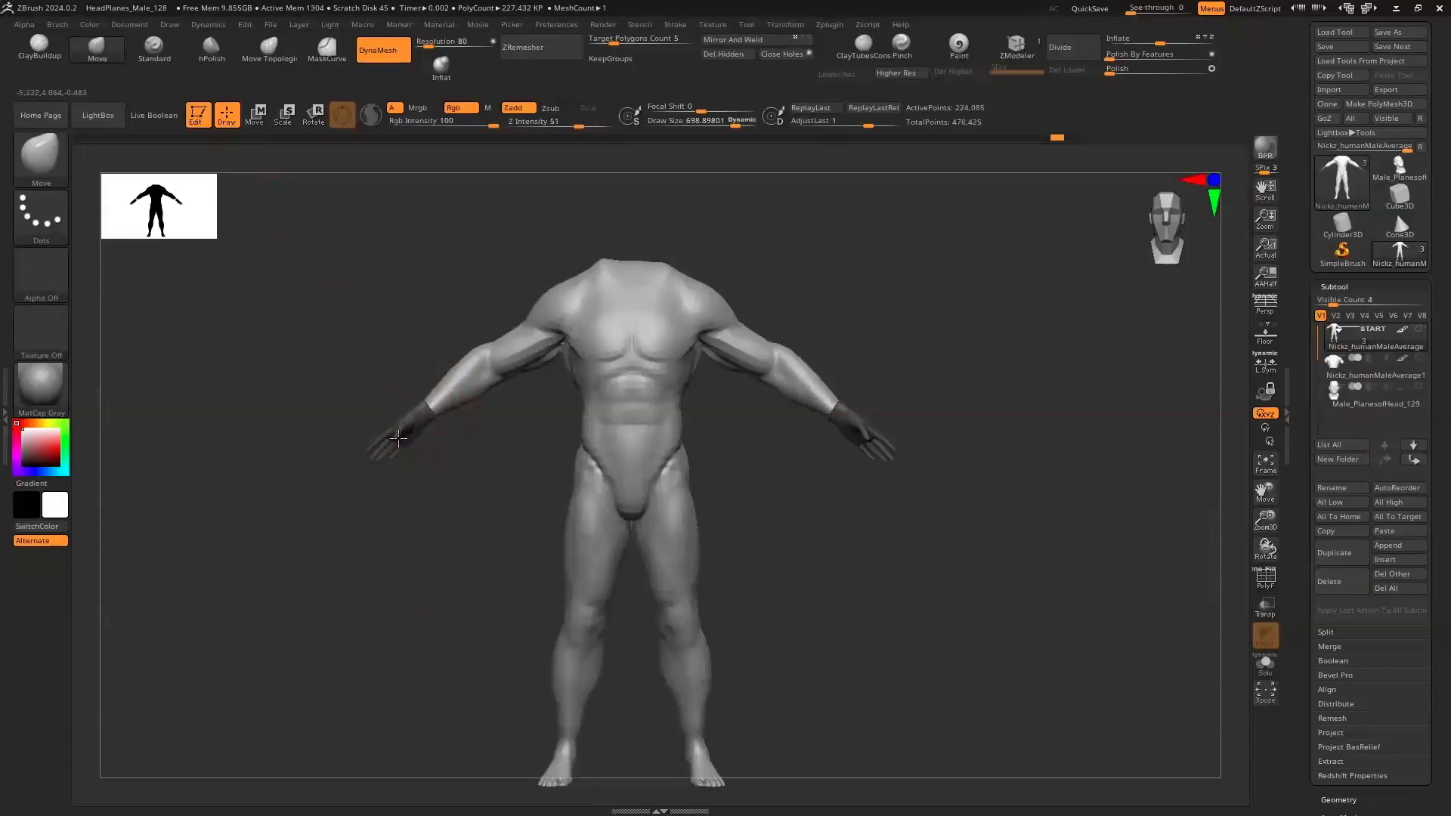
# Clear the mask, fuse the hands to the arms with DynaMesh at resolution 80 and smooth the wrist joins
pyautogui.press('ctrl')
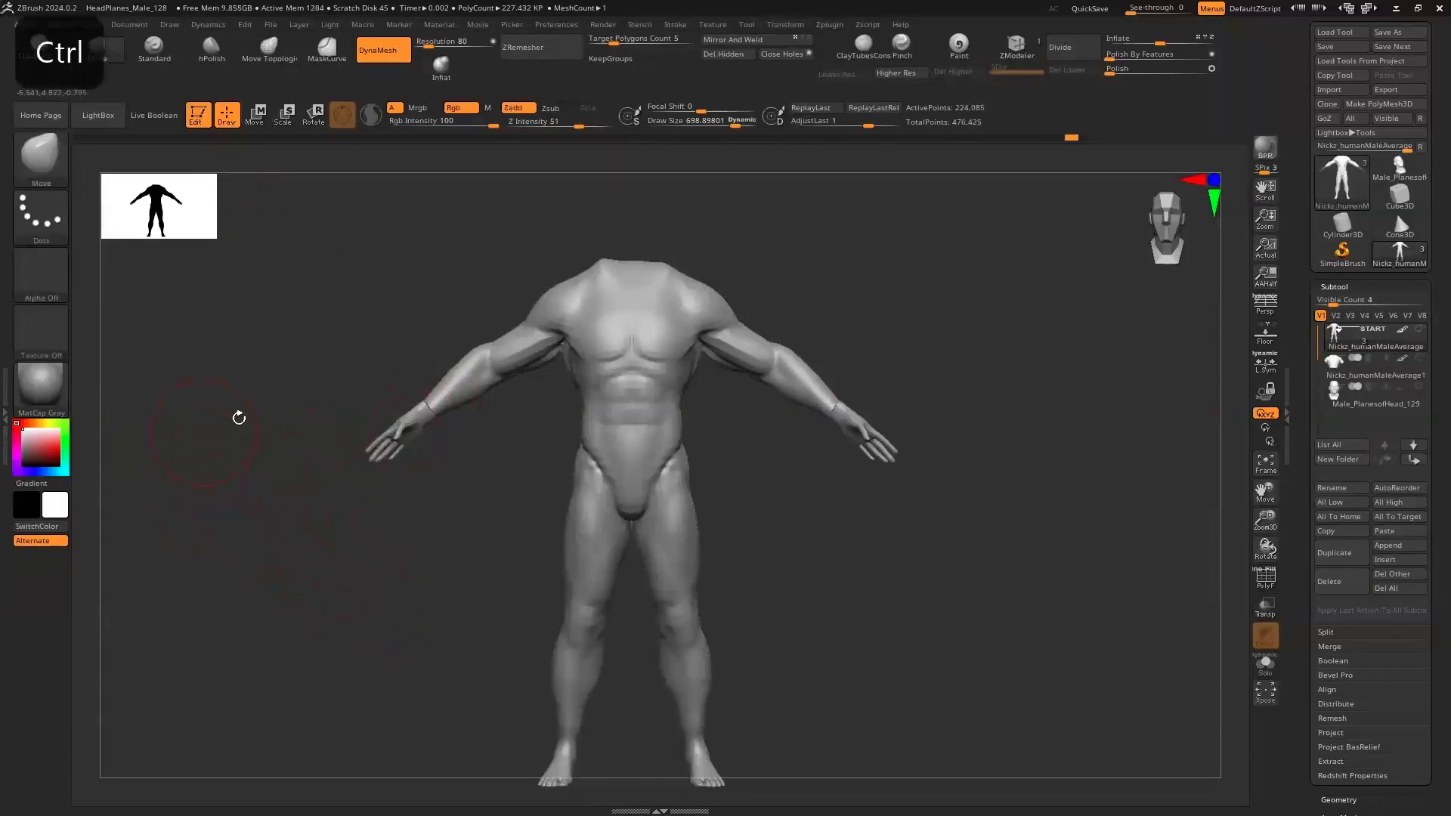
pyautogui.keyDown('ctrl'); pyautogui.moveTo(272, 427); pyautogui.dragTo(308, 454); pyautogui.keyUp('ctrl')
pyautogui.keyDown('shift'); pyautogui.moveTo(428, 393); pyautogui.dragTo(438, 404); pyautogui.keyUp('shift')
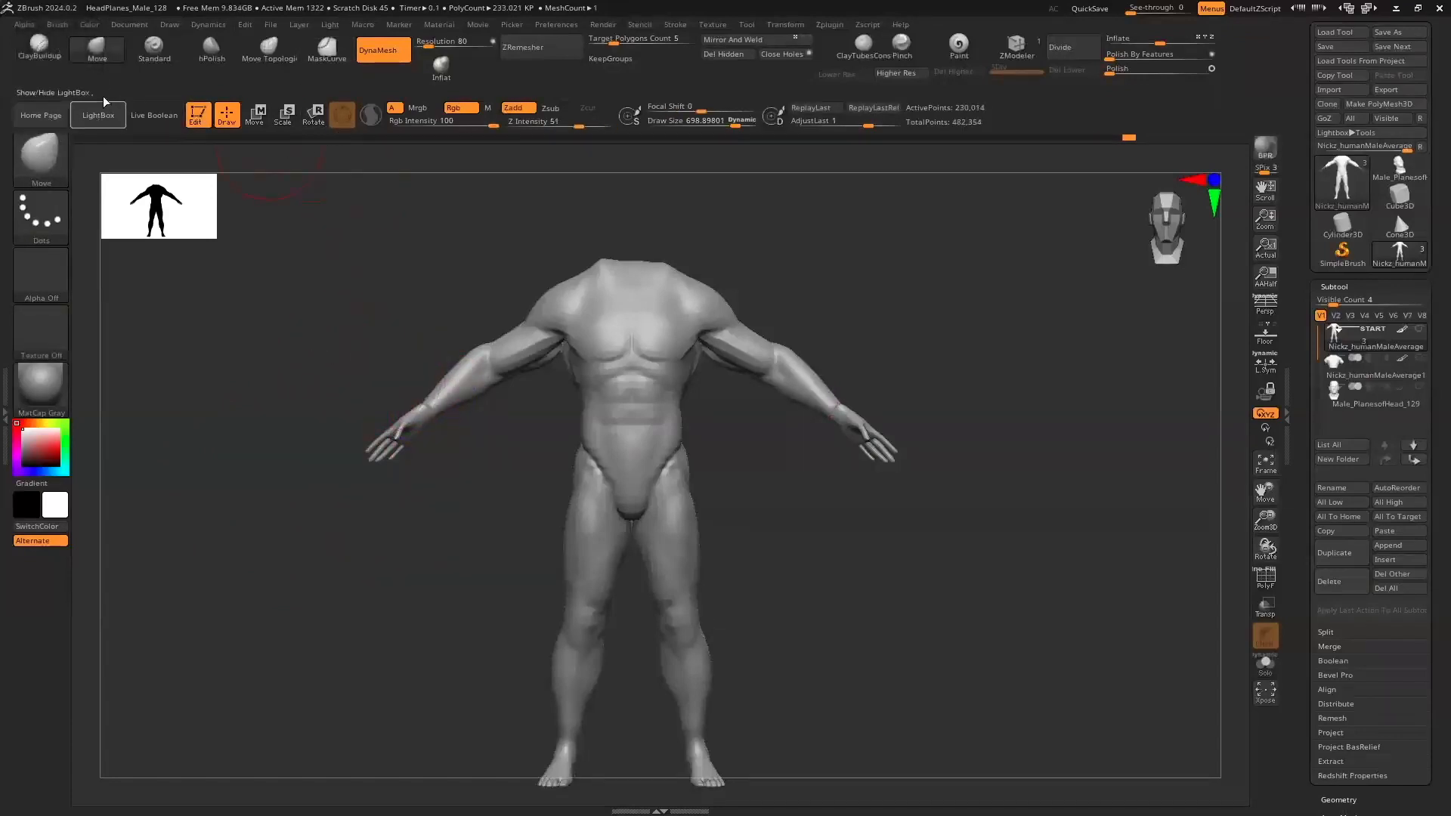
# Switch to the IMM BParts brush for adding a male head and frame the body's shoulders
pyautogui.click(41, 158)
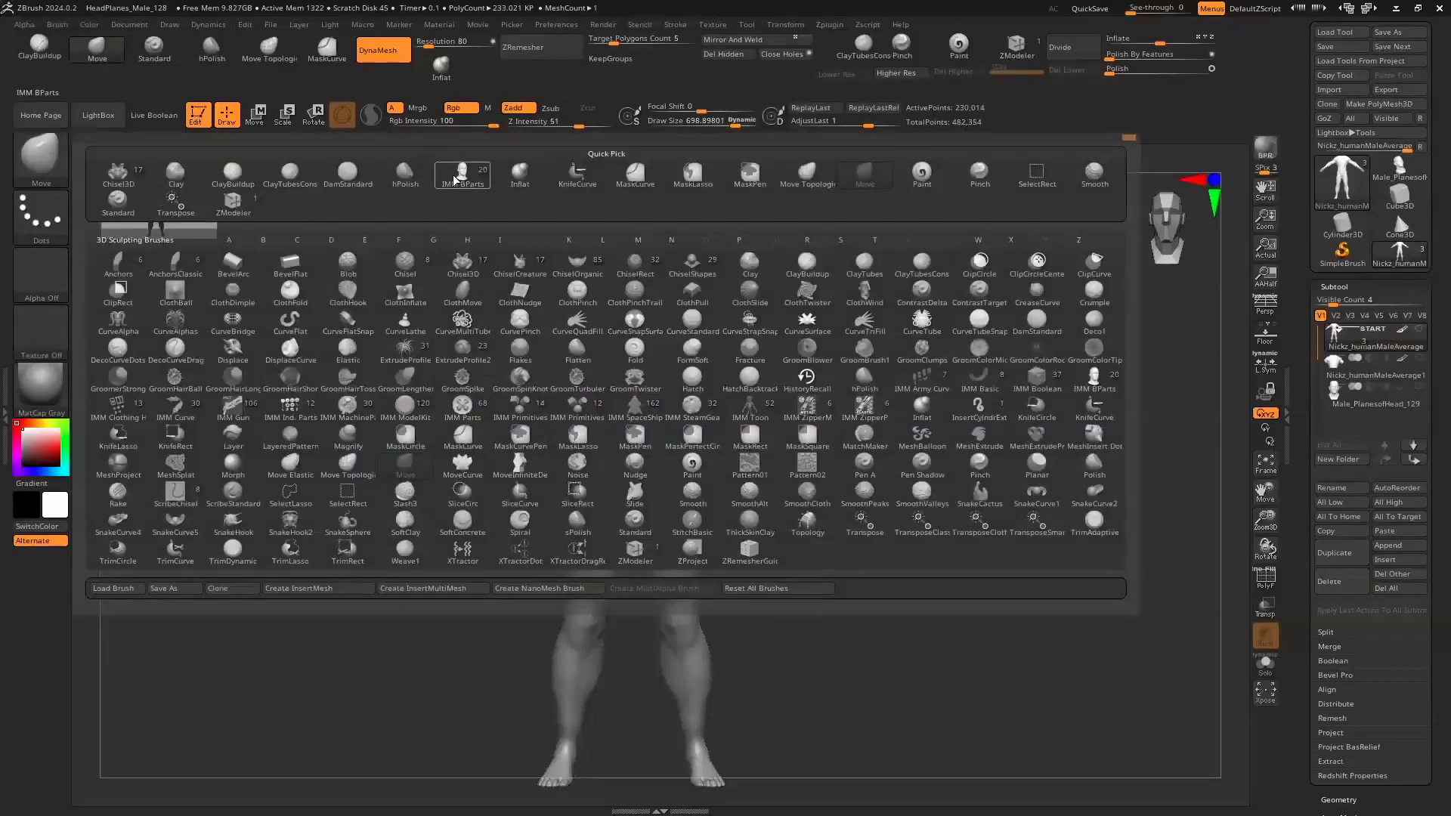
pyautogui.click(456, 180)
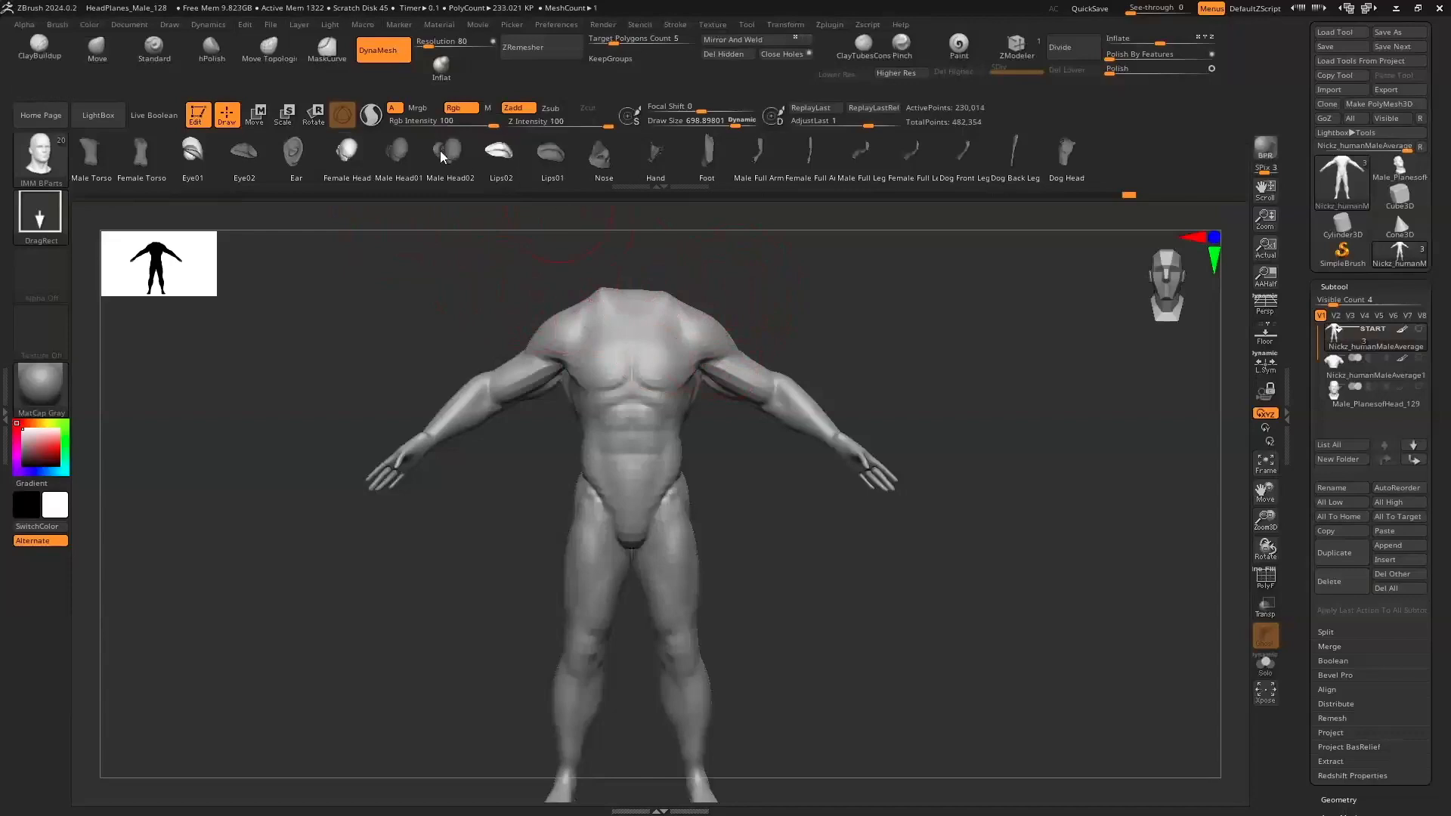
pyautogui.keyDown('alt'); pyautogui.moveTo(822, 560); pyautogui.dragTo(859, 665); pyautogui.keyUp('alt')
pyautogui.moveTo(665, 411); pyautogui.dragTo(663, 352)
pyautogui.hotkey('ctrl', 'z')
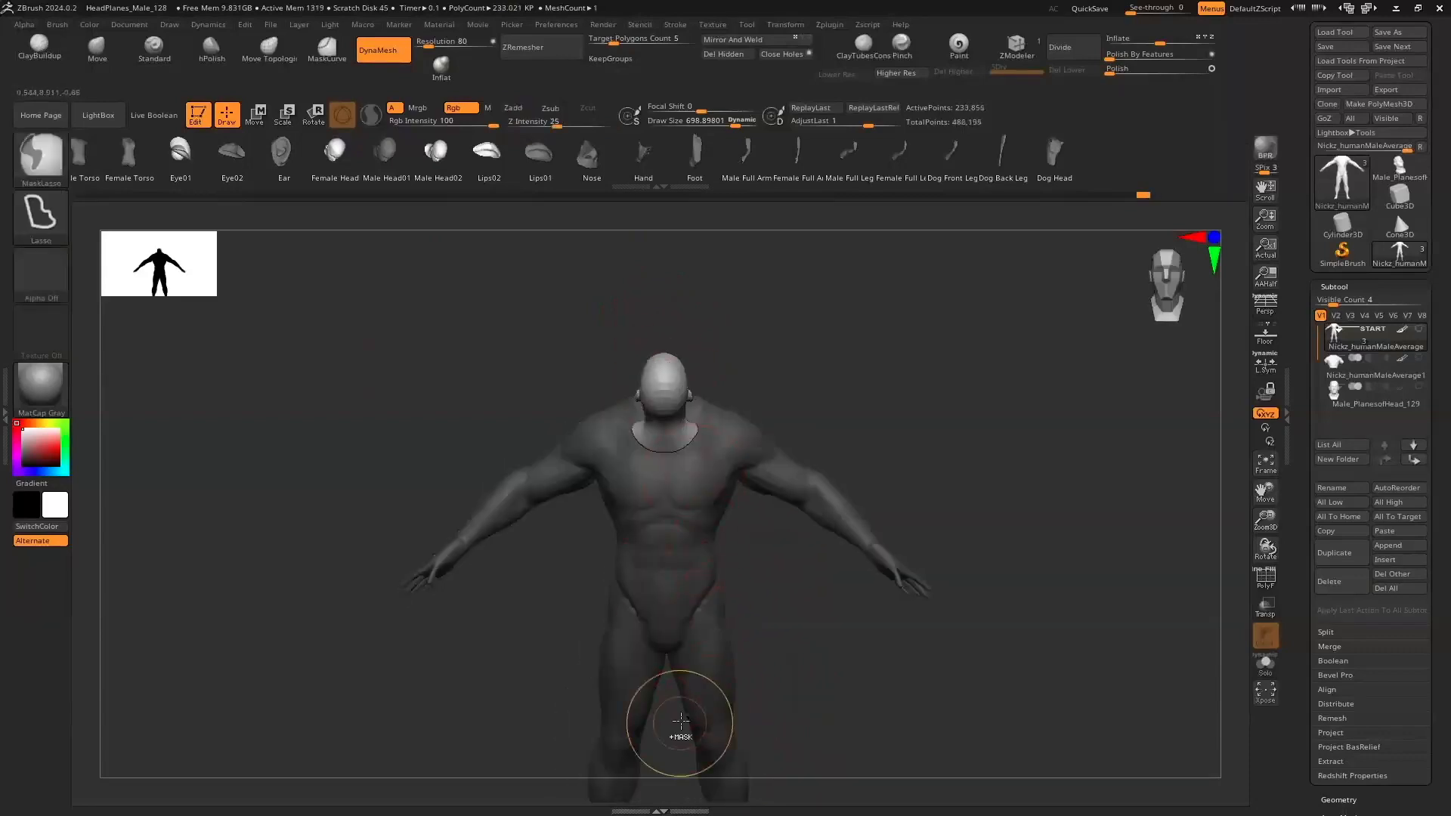
pyautogui.hotkey('ctrl', 'z')
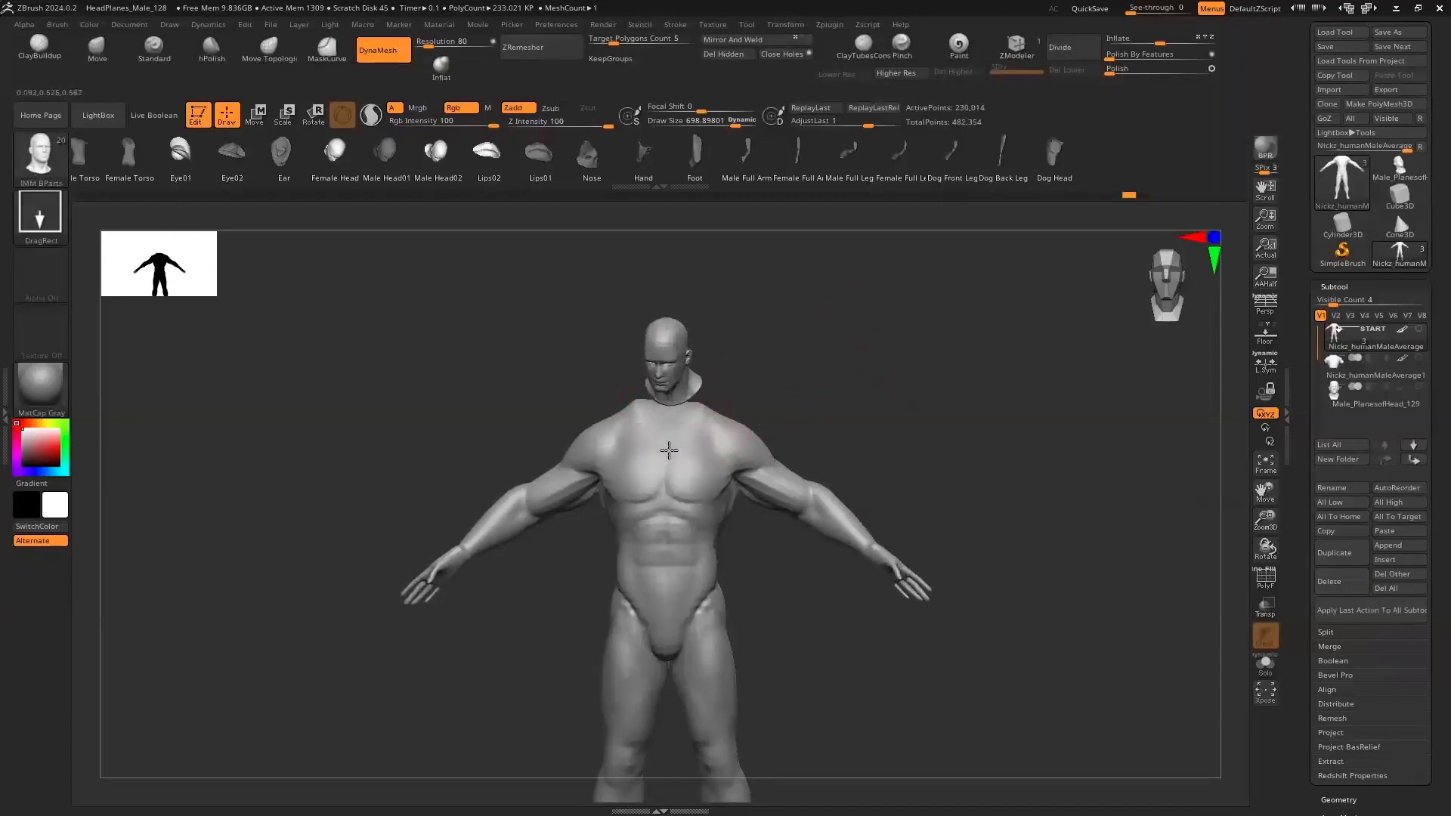
# Insert a male head, facing forward, above the shoulders of the body
pyautogui.moveTo(674, 461); pyautogui.dragTo(674, 461)
pyautogui.moveTo(790, 412)
pyautogui.mouseDown()
pyautogui.moveTo(780, 360)
pyautogui.moveTo(570, 314)
pyautogui.mouseUp()
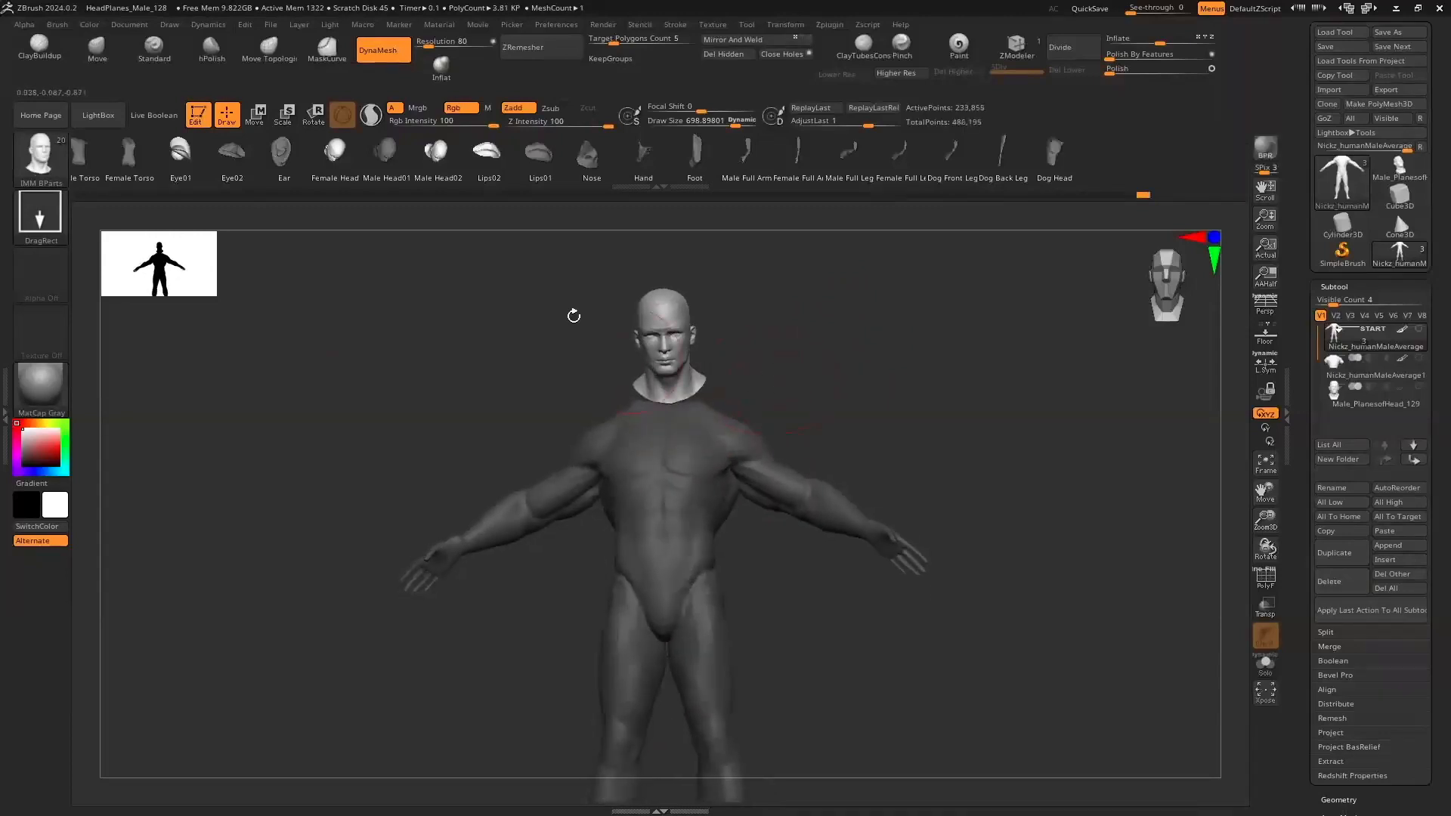
# Rotate the inserted head upright in profile, and move it forward and down until its neck sits in the shoulders
pyautogui.click(255, 115)
pyautogui.moveTo(574, 385); pyautogui.dragTo(446, 395)
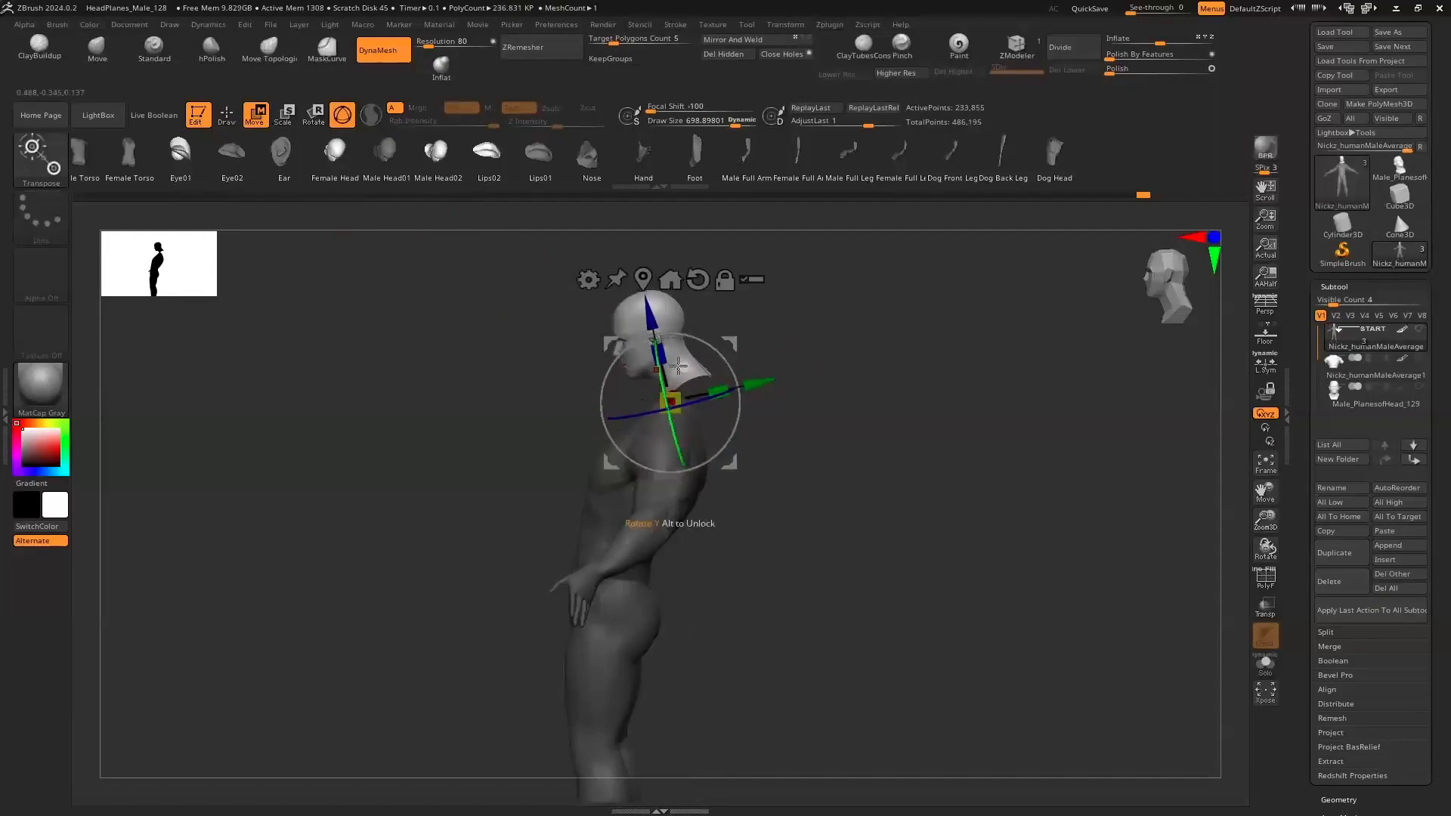
pyautogui.moveTo(739, 361); pyautogui.dragTo(735, 353)
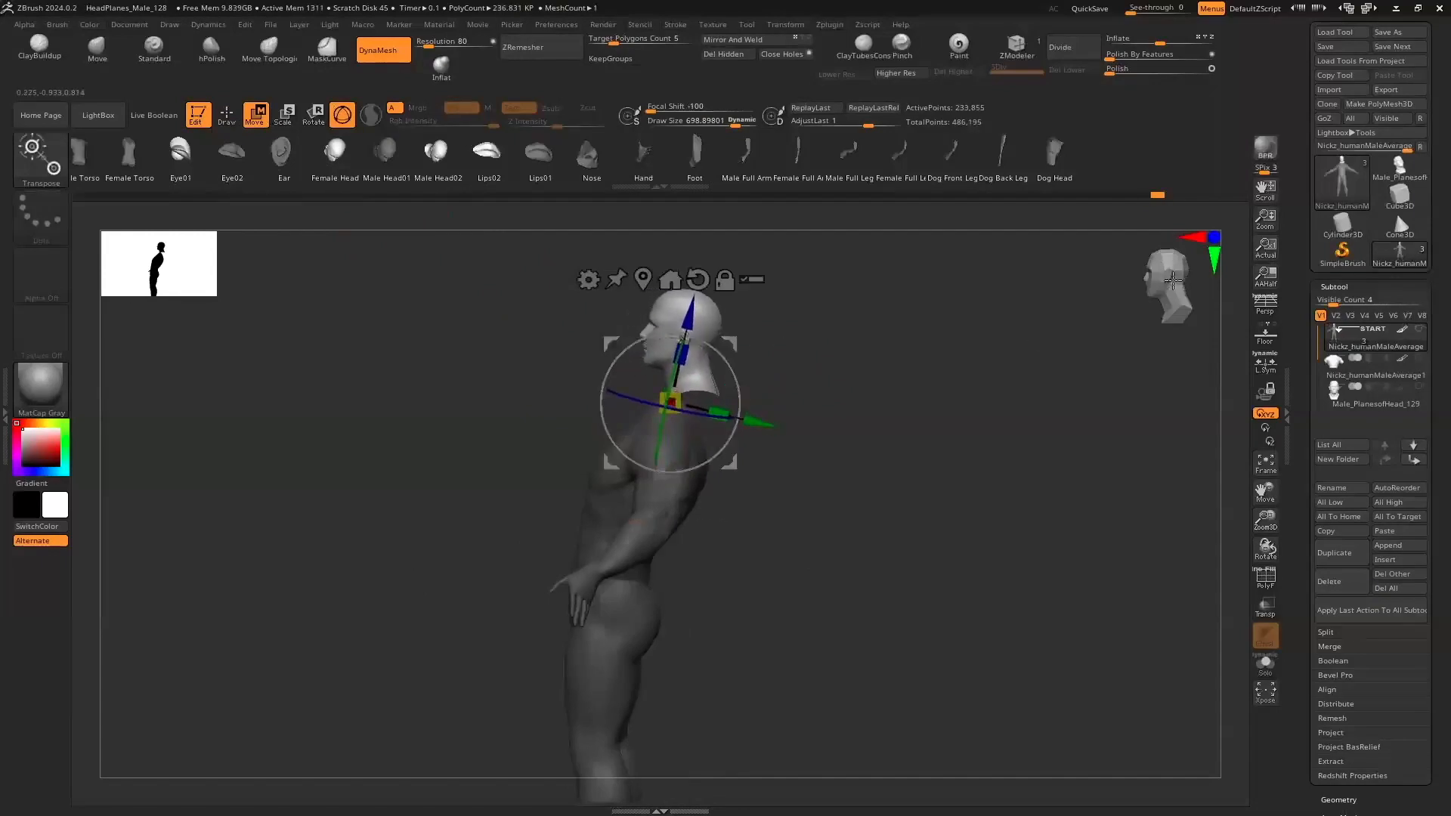
pyautogui.click(1172, 280)
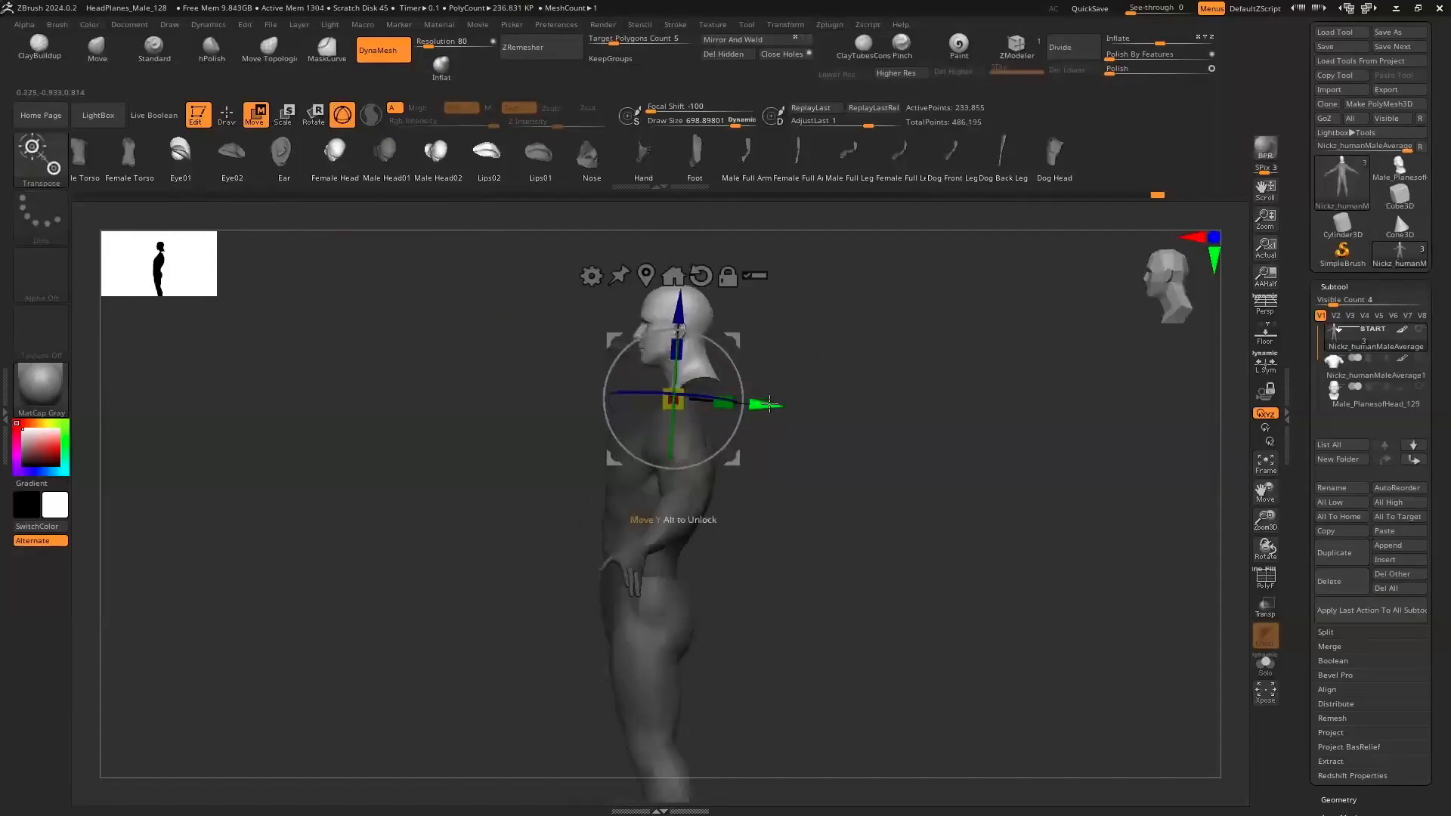
pyautogui.moveTo(766, 405); pyautogui.dragTo(737, 401)
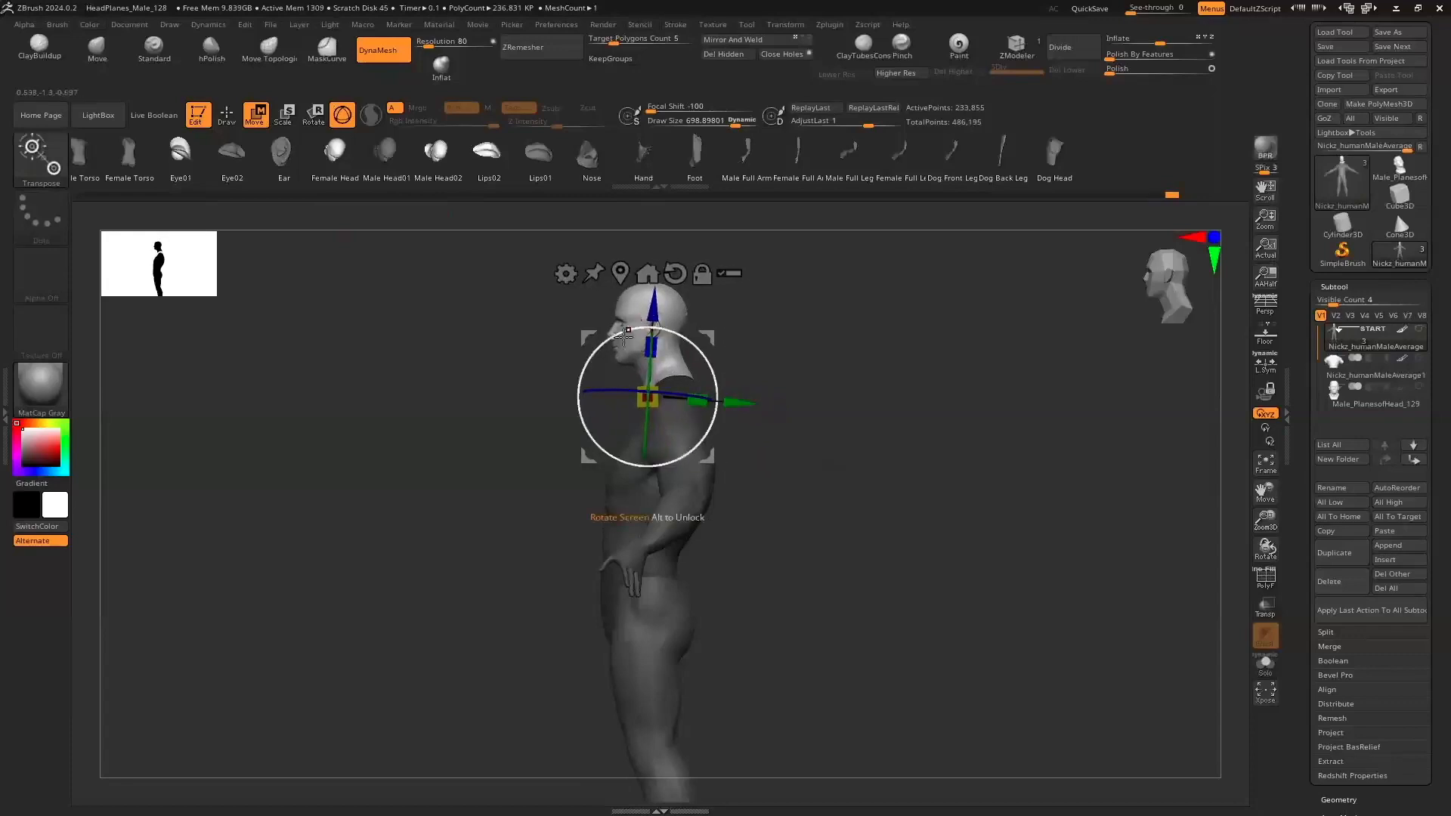
pyautogui.moveTo(648, 311); pyautogui.dragTo(639, 341)
pyautogui.moveTo(395, 425); pyautogui.dragTo(506, 431)
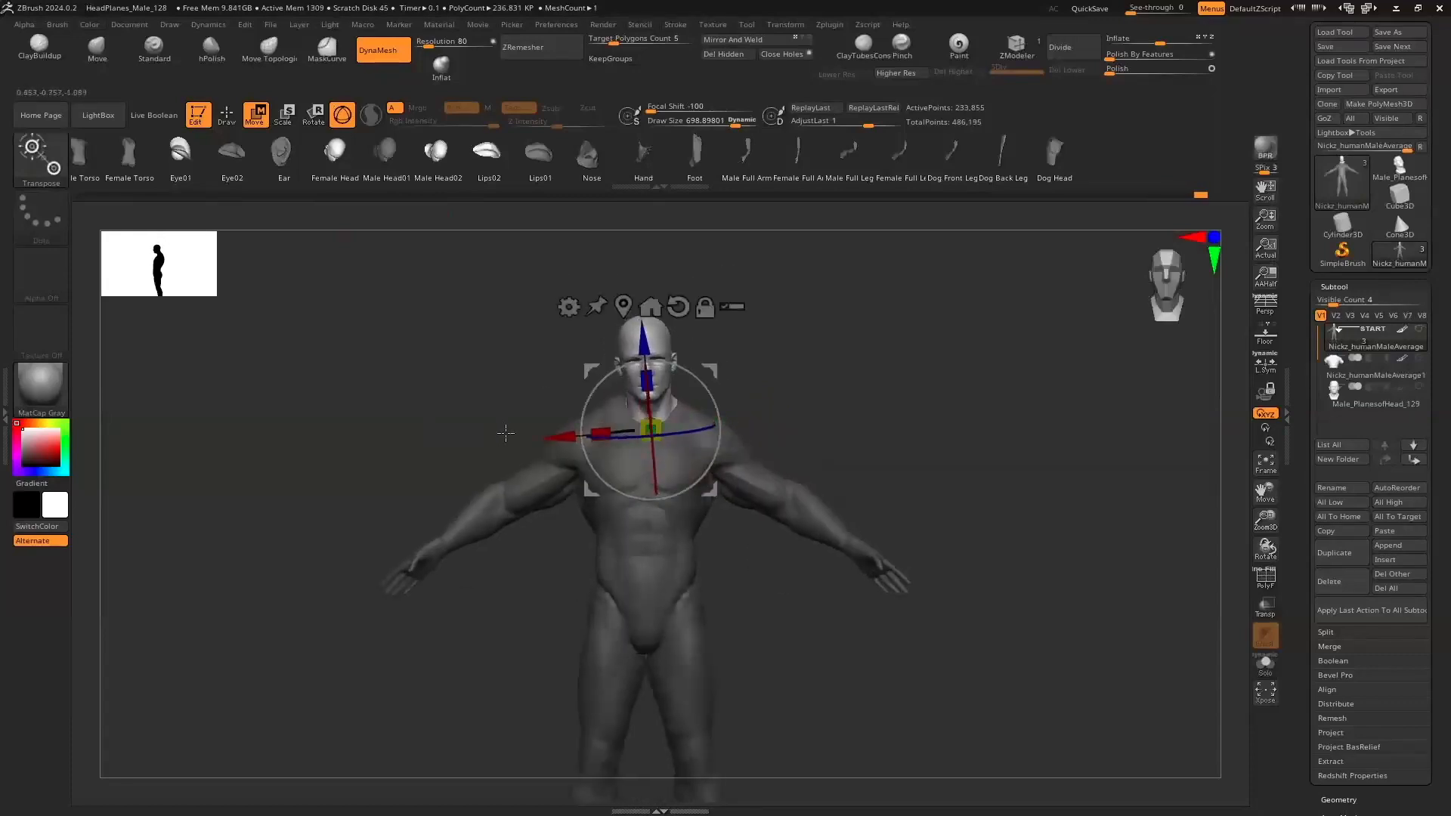
pyautogui.moveTo(683, 370); pyautogui.dragTo(703, 364)
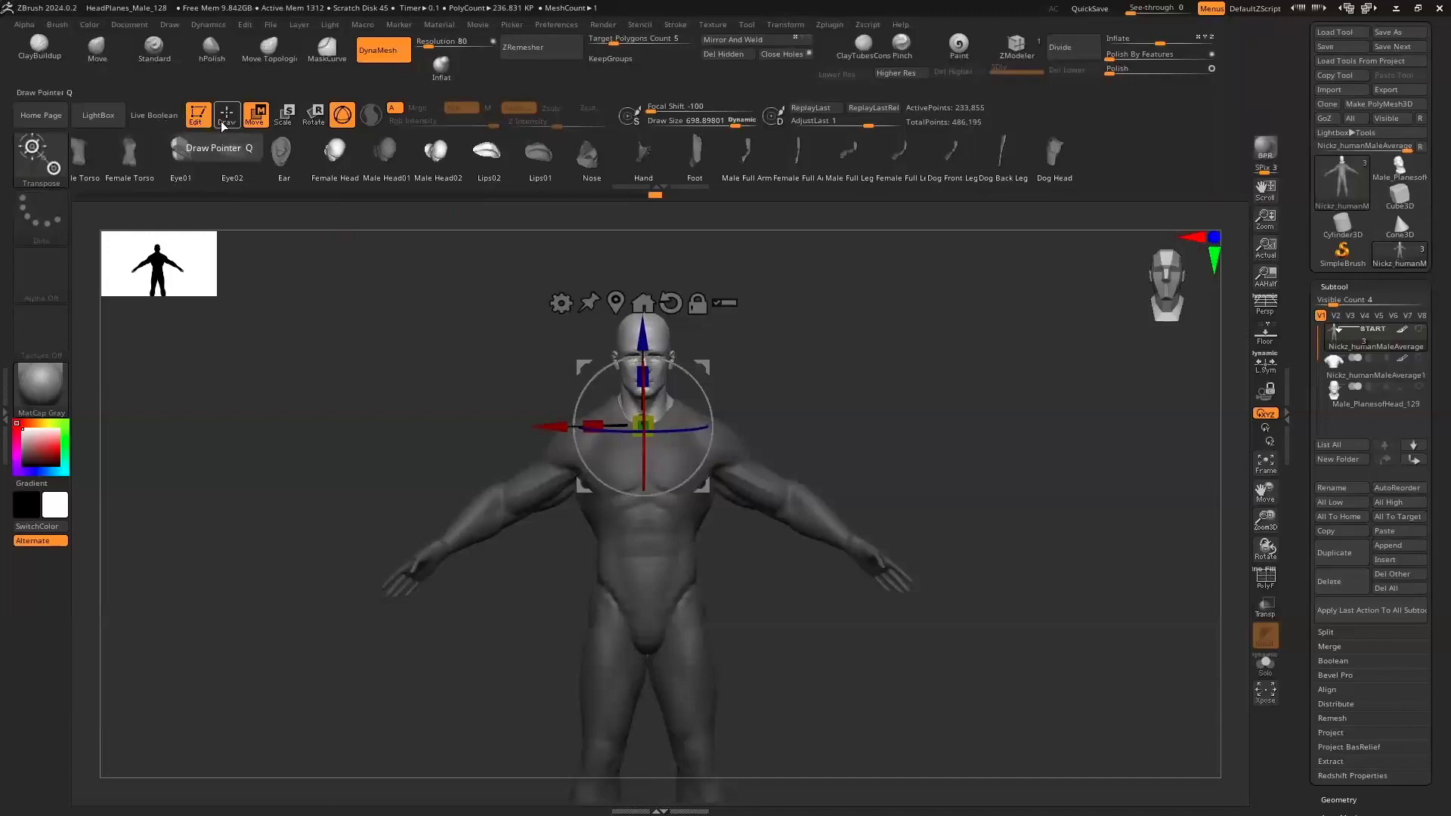
# Fuse the inserted head to the body with DynaMesh at resolution 80 and smooth the neck join
pyautogui.moveTo(308, 460); pyautogui.dragTo(312, 474)
pyautogui.press('q')
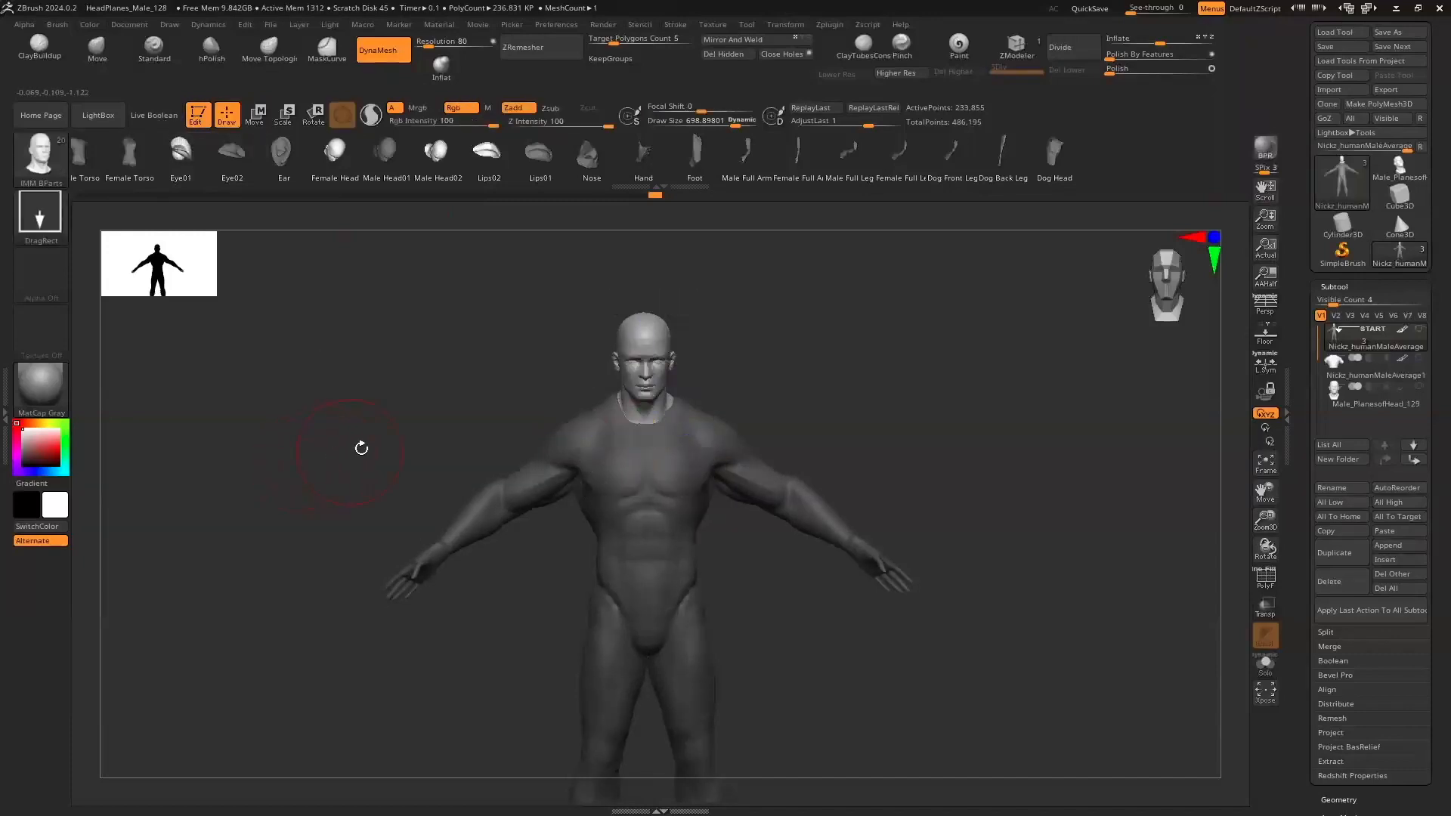
pyautogui.keyDown('ctrl'); pyautogui.click(394, 382); pyautogui.keyUp('ctrl')
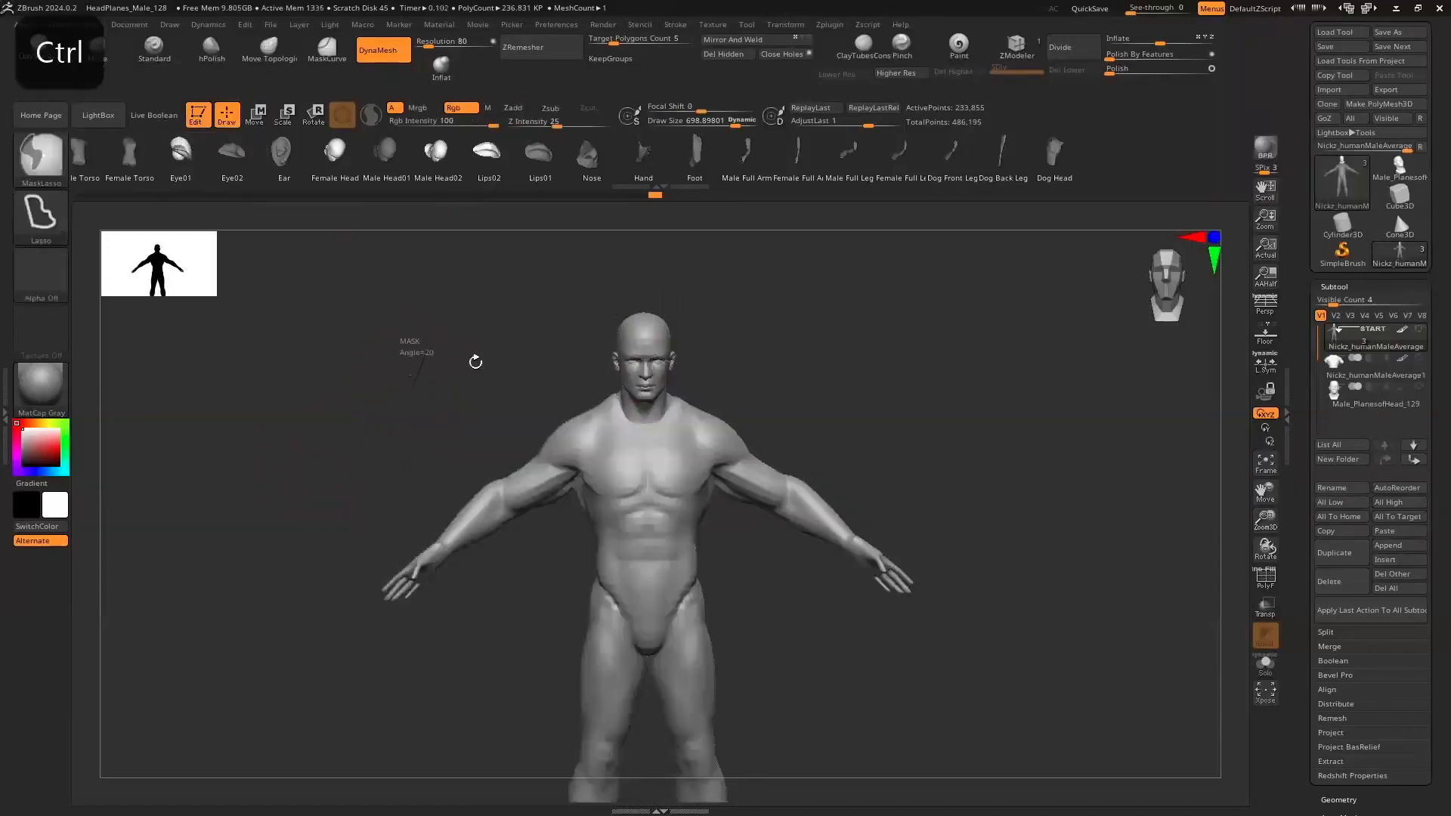
pyautogui.press('s')
pyautogui.moveTo(499, 398)
pyautogui.mouseDown()
pyautogui.moveTo(482, 397)
pyautogui.moveTo(492, 383)
pyautogui.moveTo(698, 394)
pyautogui.mouseUp()
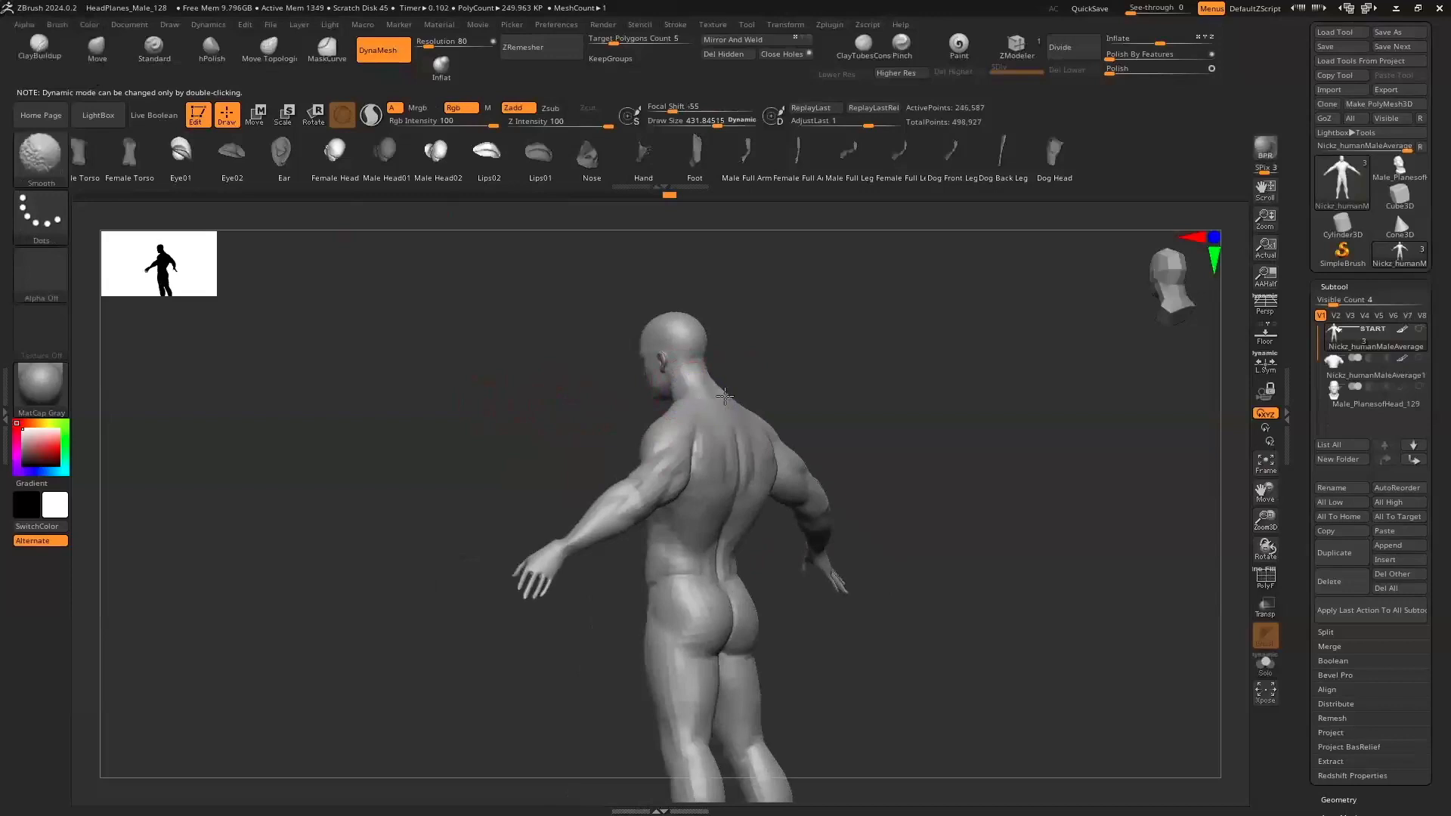
pyautogui.moveTo(466, 446)
pyautogui.mouseDown()
pyautogui.moveTo(982, 400)
pyautogui.moveTo(1095, 374)
pyautogui.mouseUp()
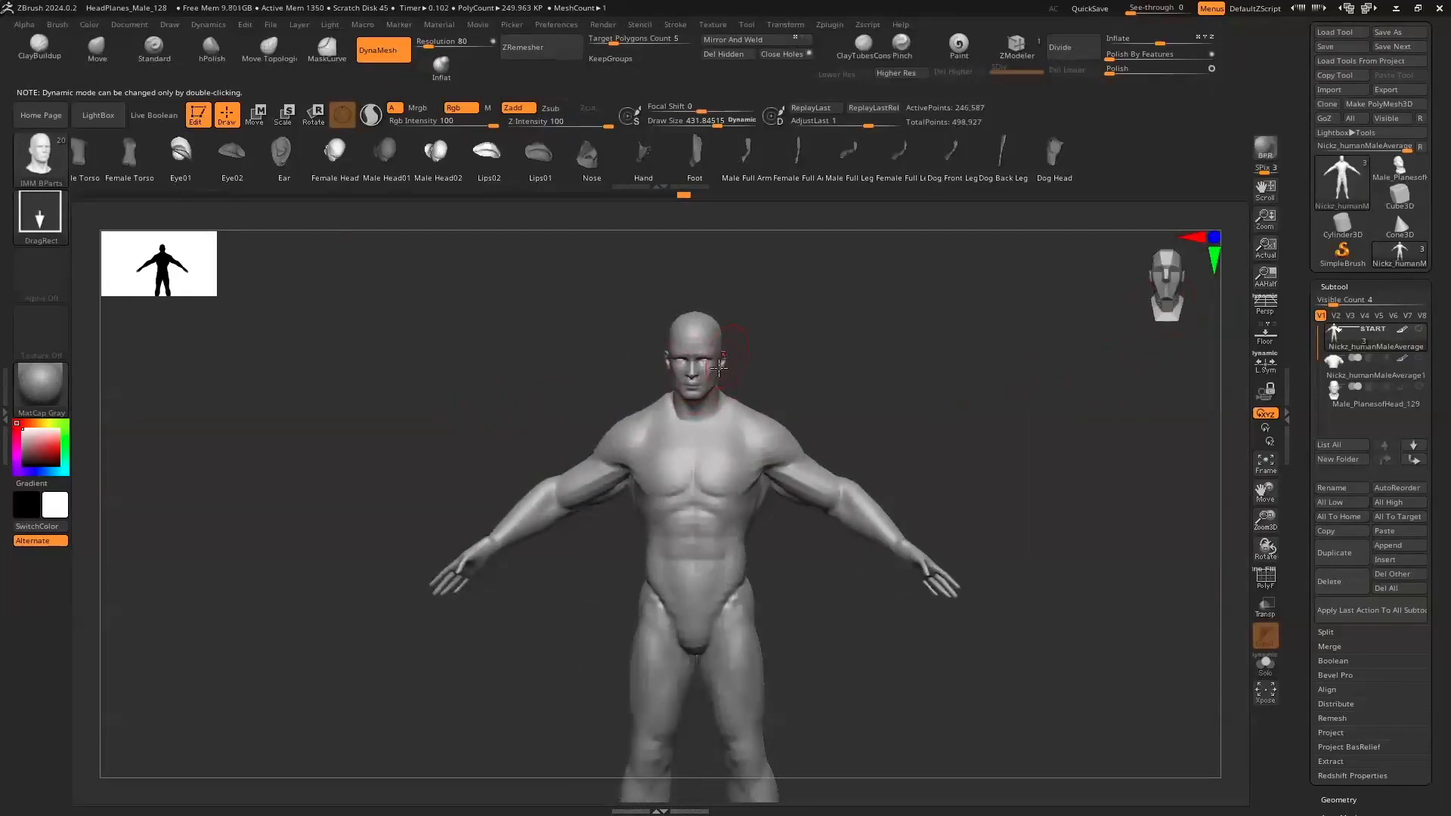
pyautogui.moveTo(1151, 301); pyautogui.dragTo(1158, 298)
pyautogui.click(1158, 298)
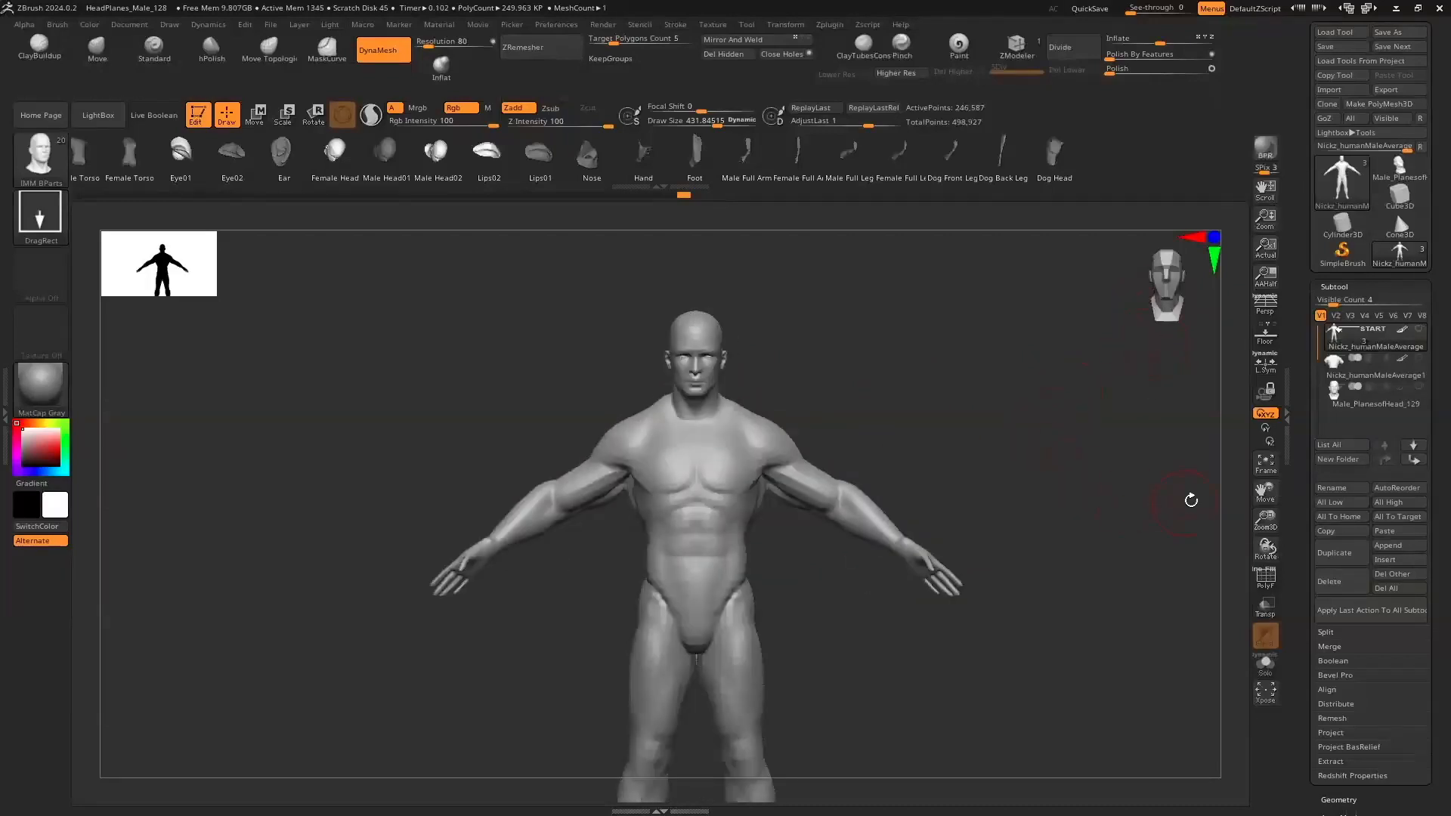
pyautogui.moveTo(1256, 521); pyautogui.dragTo(1224, 446)
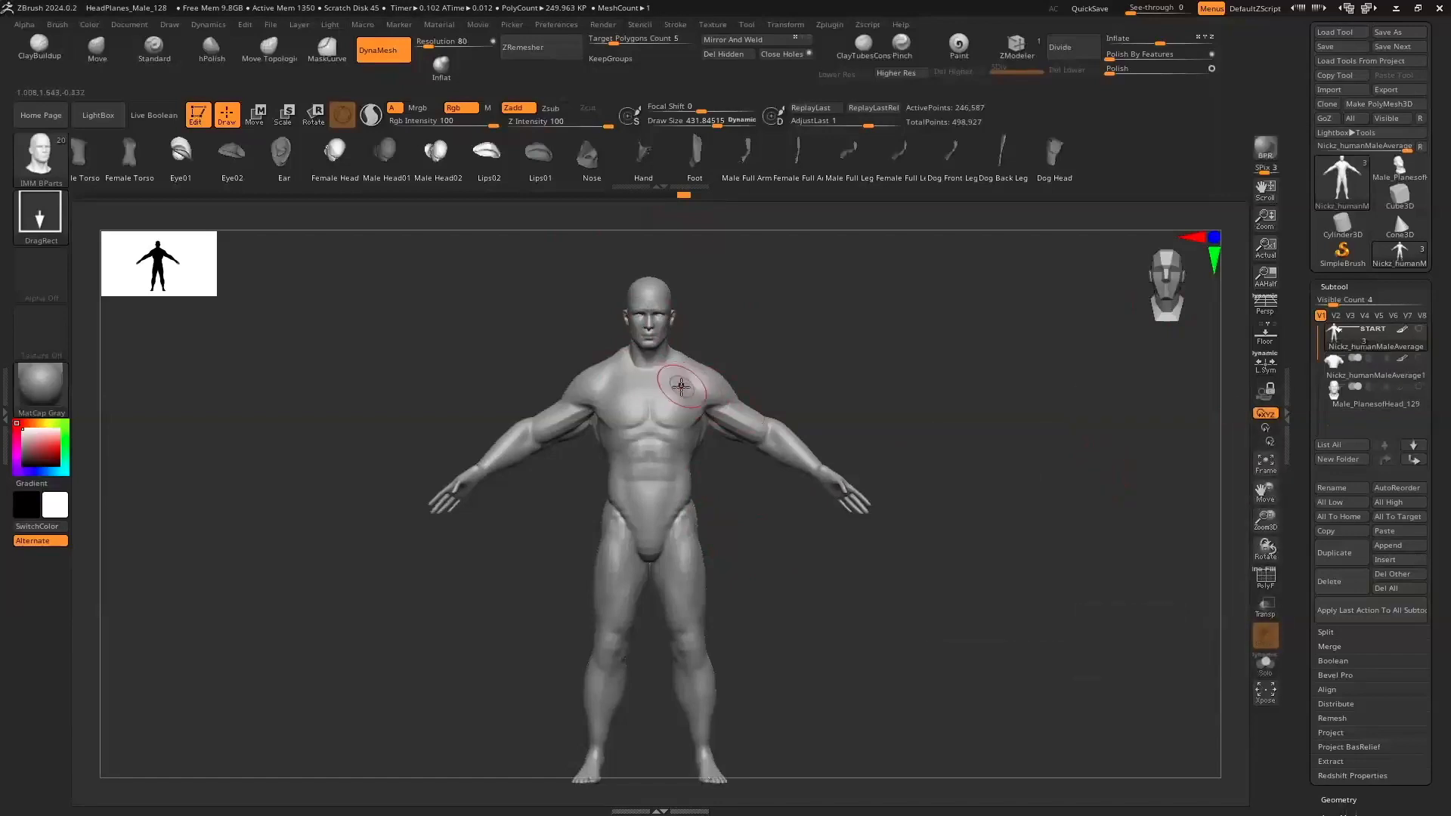
# Examine the separate torso and planar head subtools, viewing the head from the front and in profile
pyautogui.click(1342, 368)
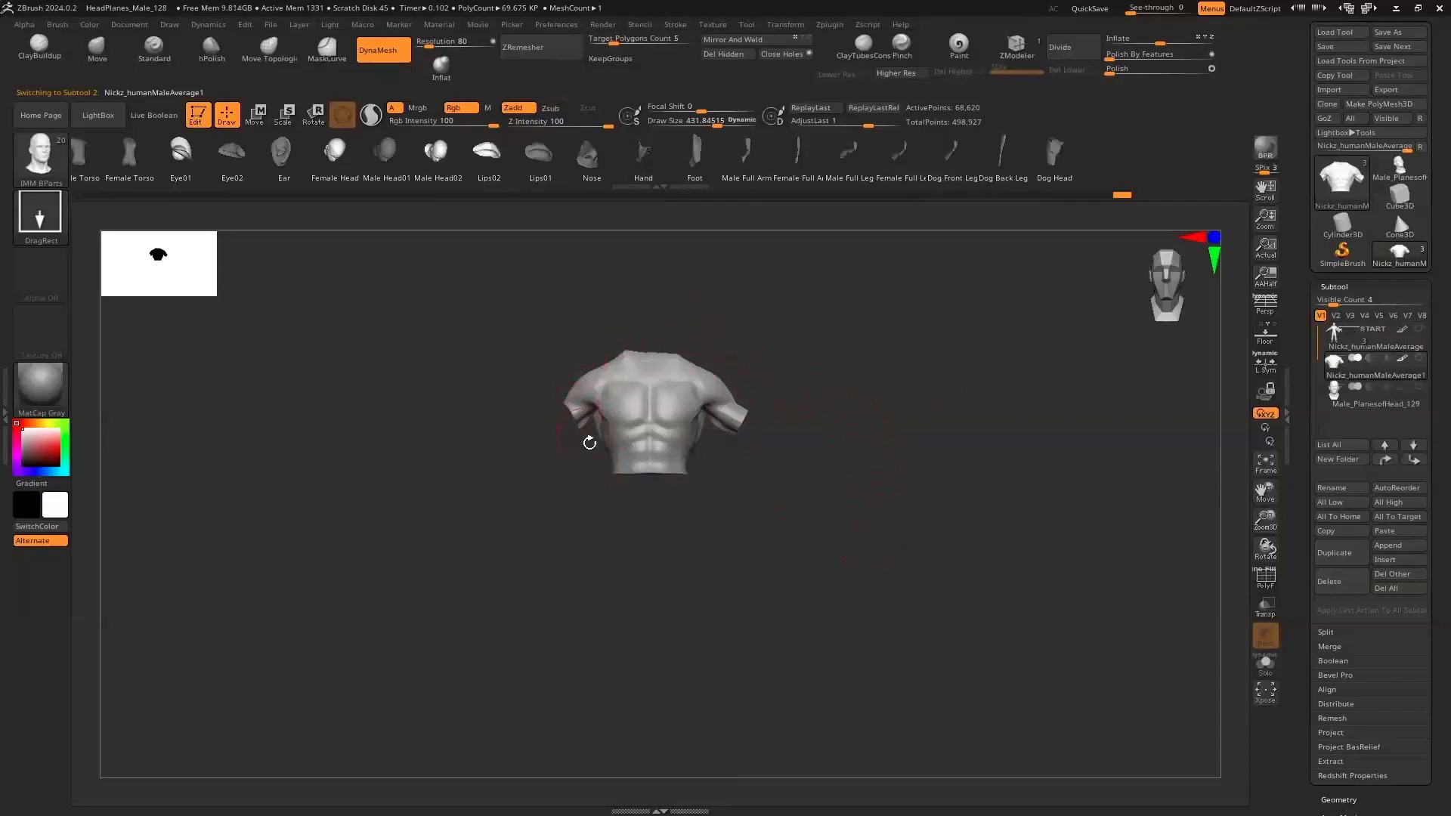
pyautogui.moveTo(779, 492); pyautogui.dragTo(1027, 428)
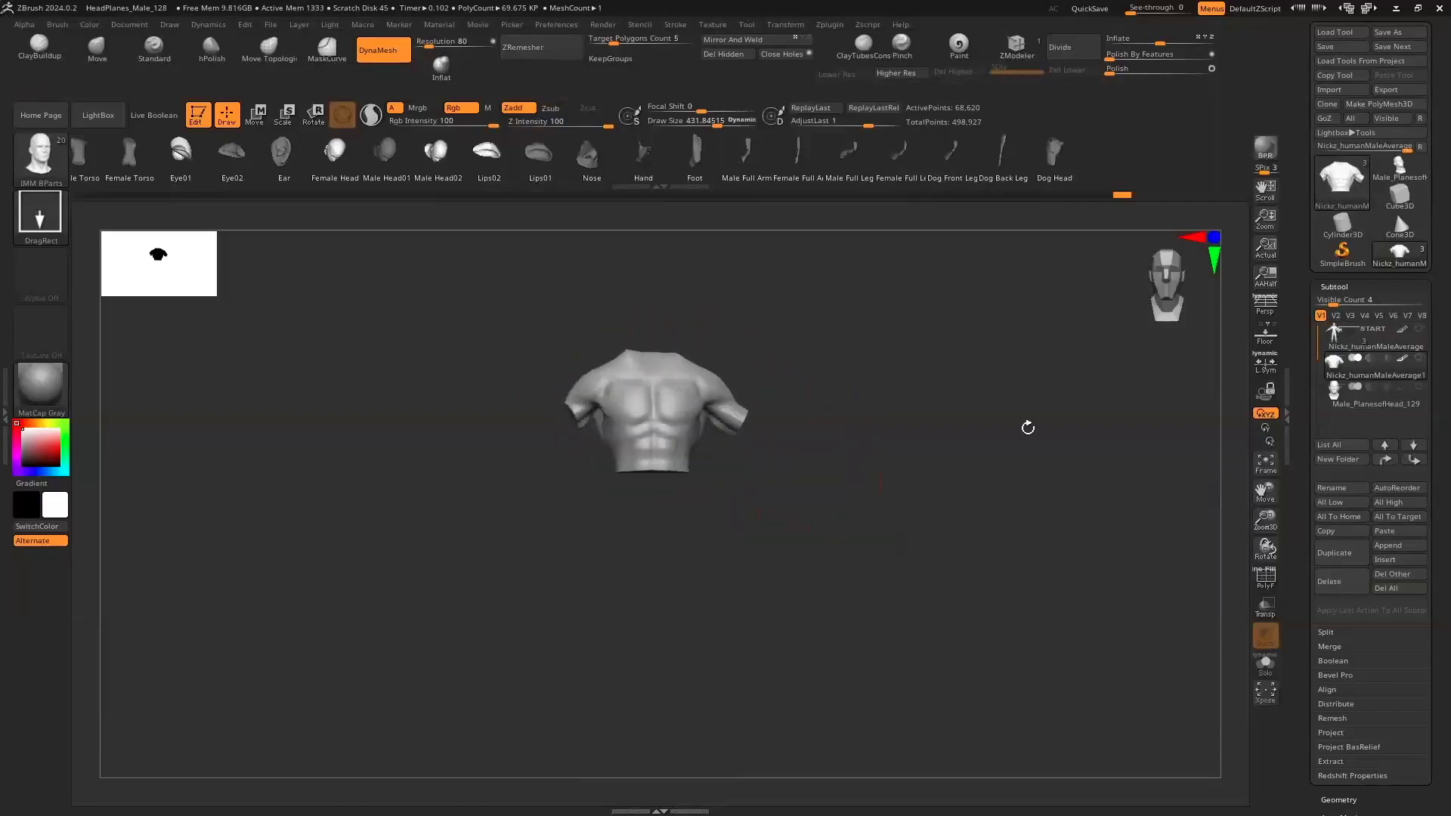
pyautogui.click(1333, 389)
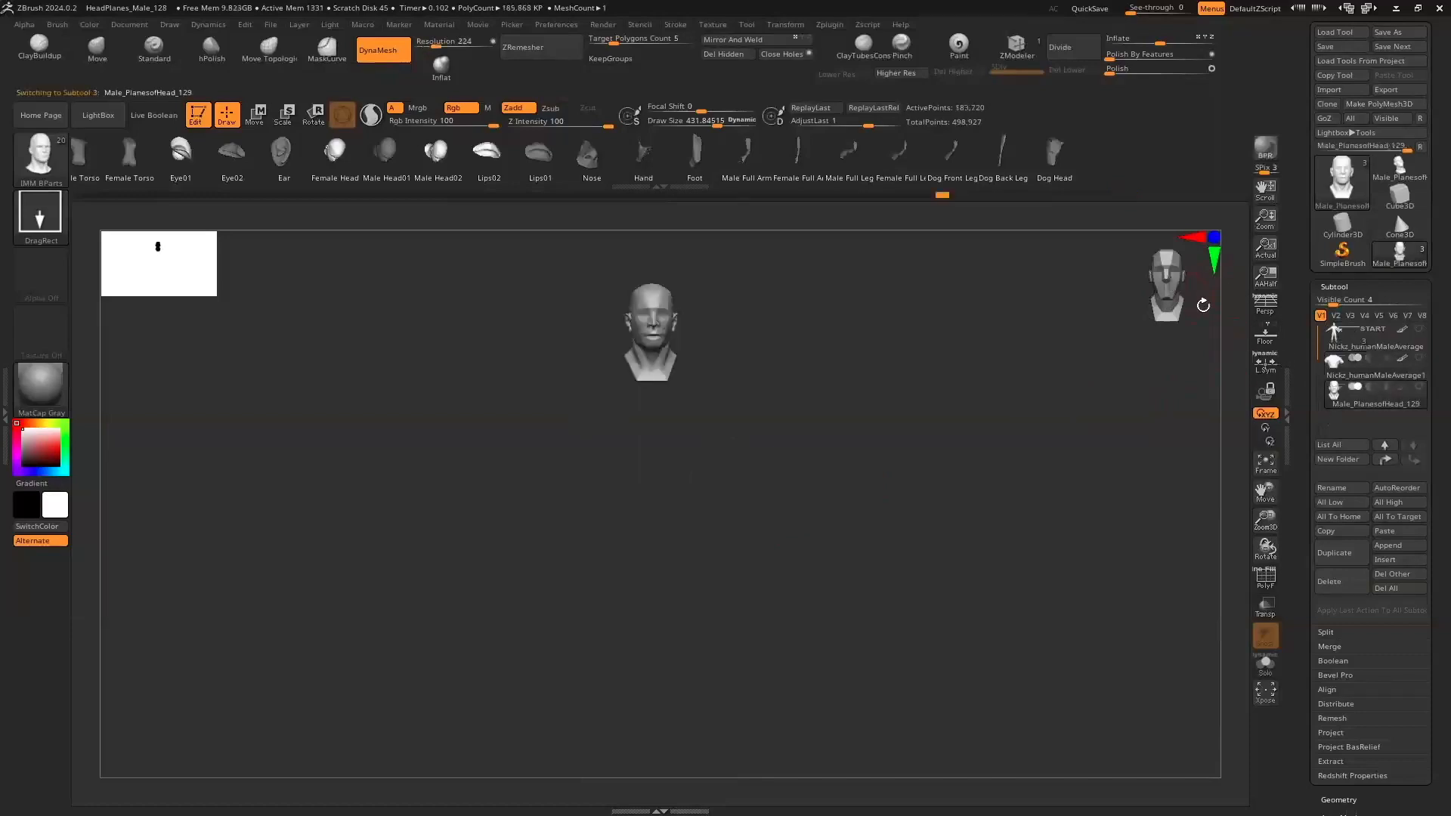
pyautogui.moveTo(1271, 522); pyautogui.dragTo(1042, 456)
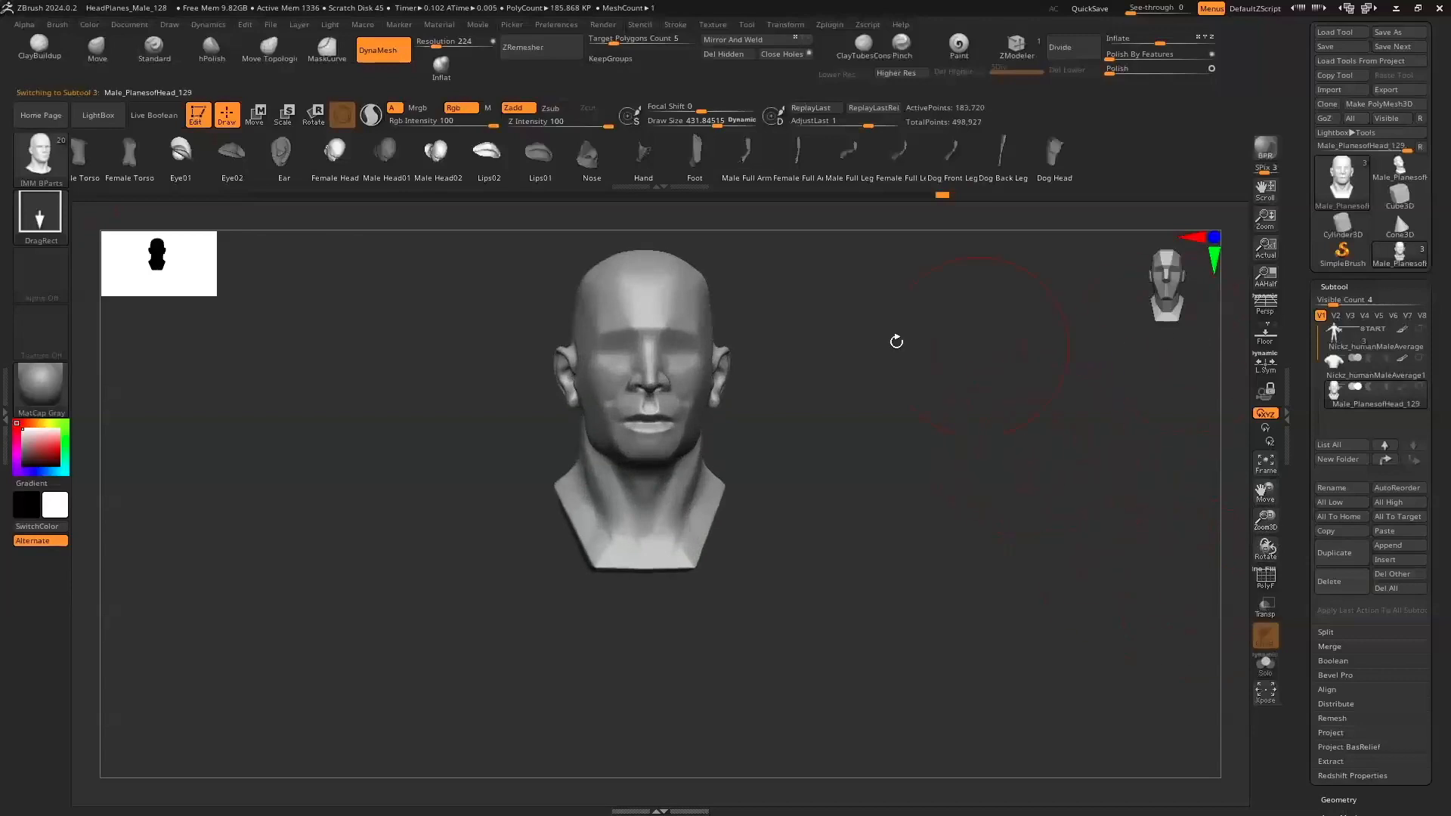
pyautogui.moveTo(813, 450); pyautogui.dragTo(728, 453)
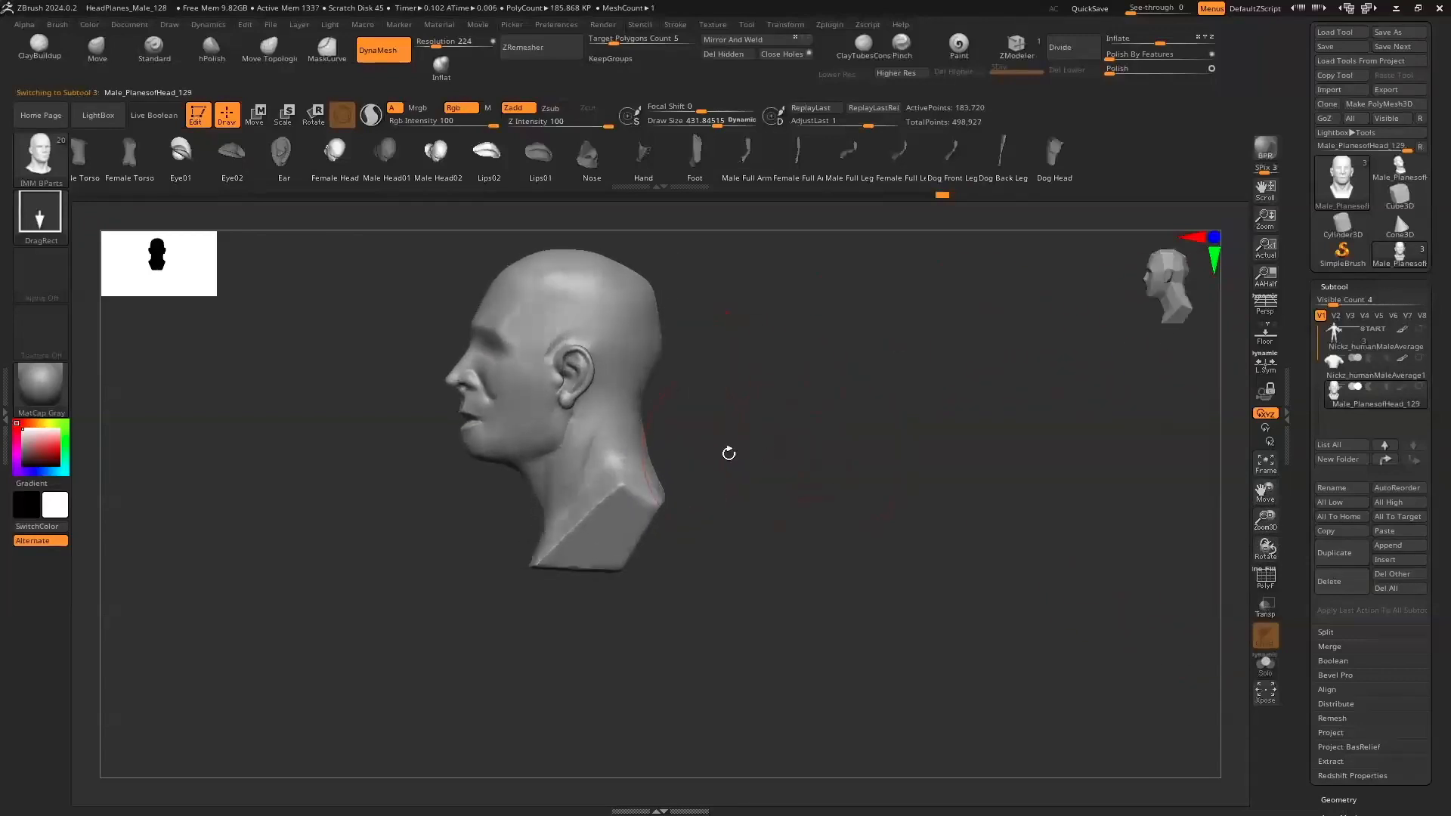
pyautogui.moveTo(758, 407); pyautogui.dragTo(748, 414)
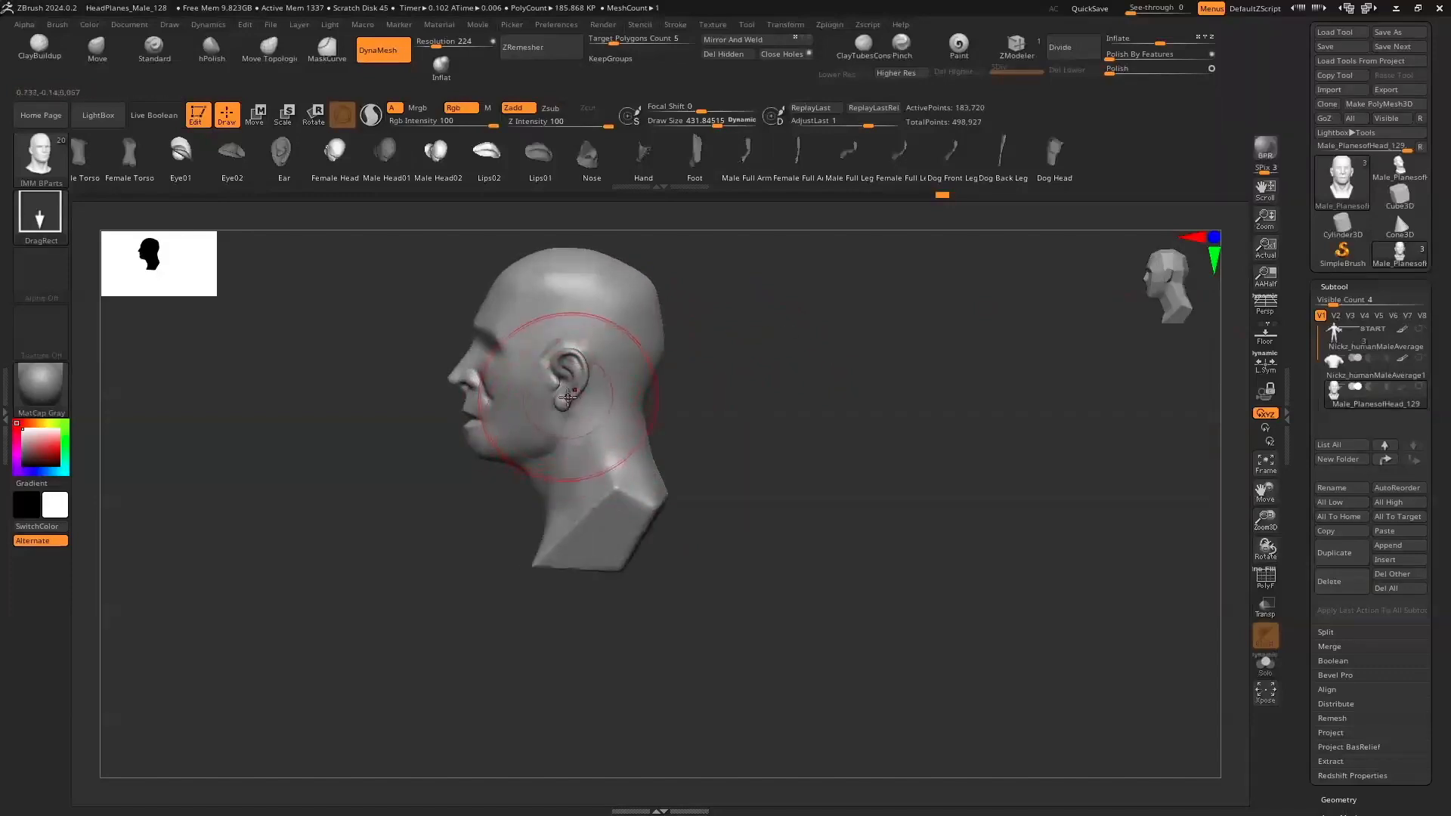
# Switch to the Move brush with a draw size of about 195 and frame the head from the front
pyautogui.press('s')
pyautogui.moveTo(566, 398)
pyautogui.mouseDown()
pyautogui.moveTo(532, 393)
pyautogui.moveTo(548, 362)
pyautogui.mouseUp()
pyautogui.click(96, 49)
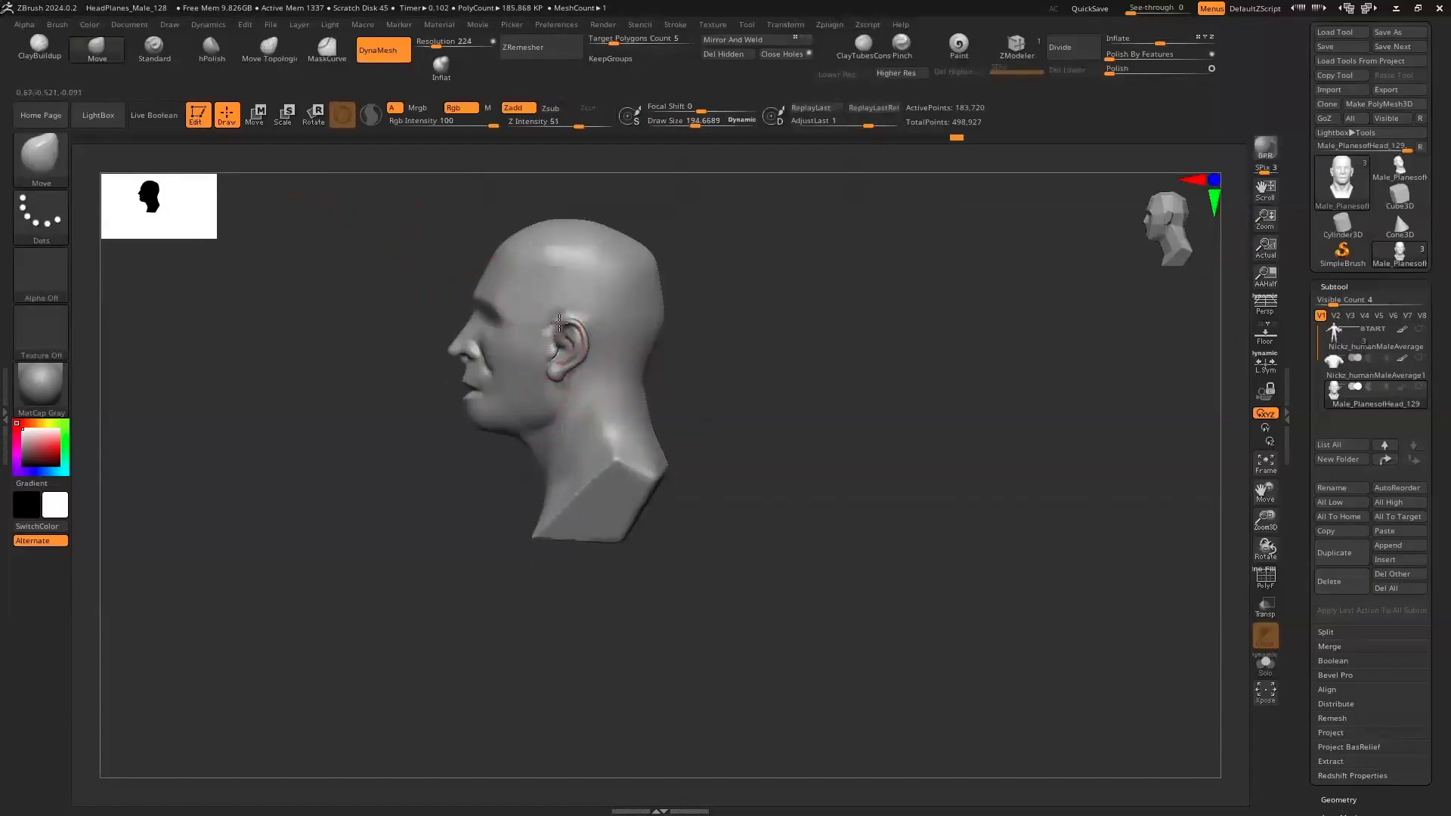
pyautogui.moveTo(773, 474); pyautogui.dragTo(845, 475)
pyautogui.moveTo(1159, 231); pyautogui.dragTo(1143, 262)
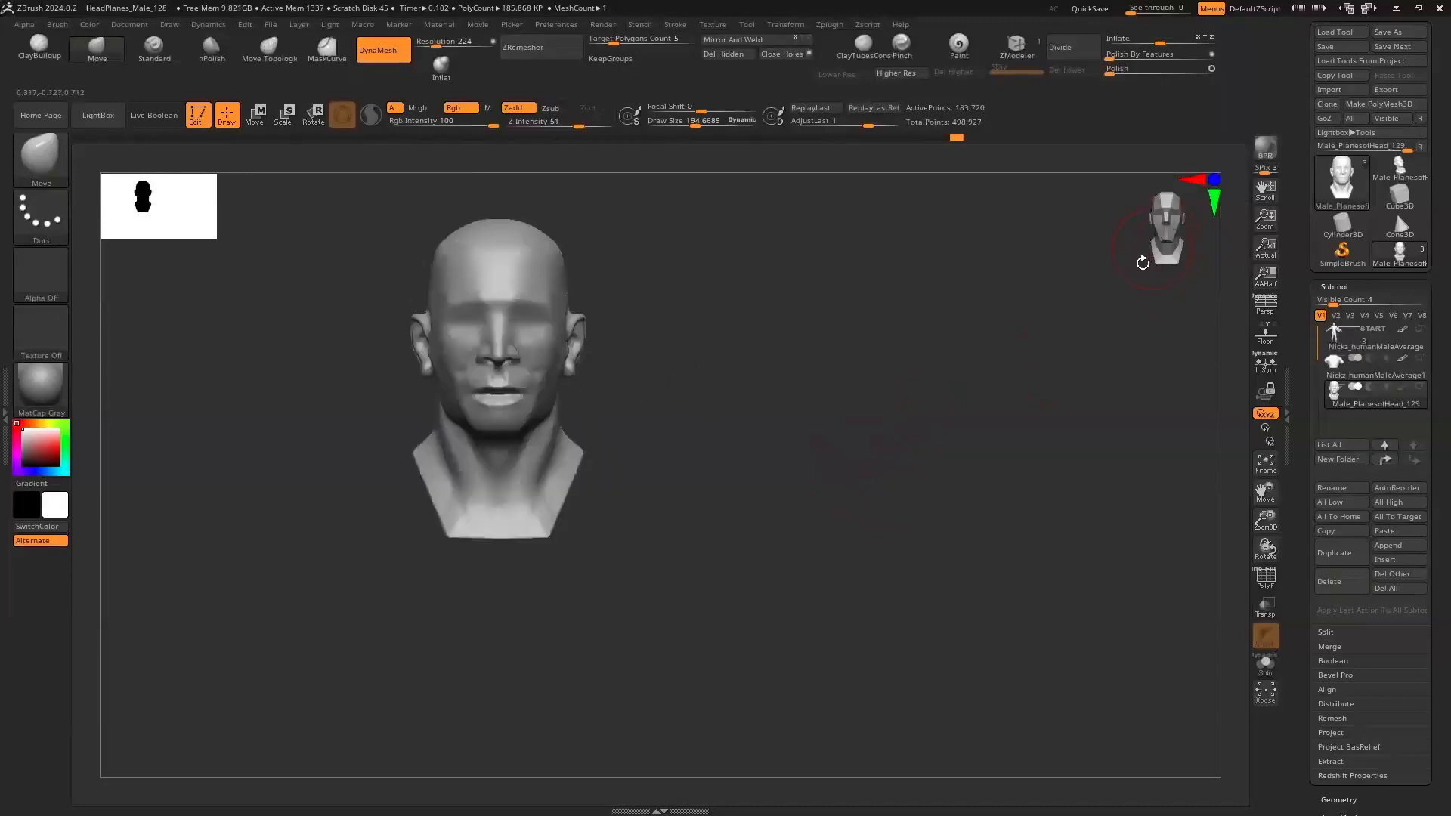
pyautogui.moveTo(1259, 520); pyautogui.dragTo(1306, 498)
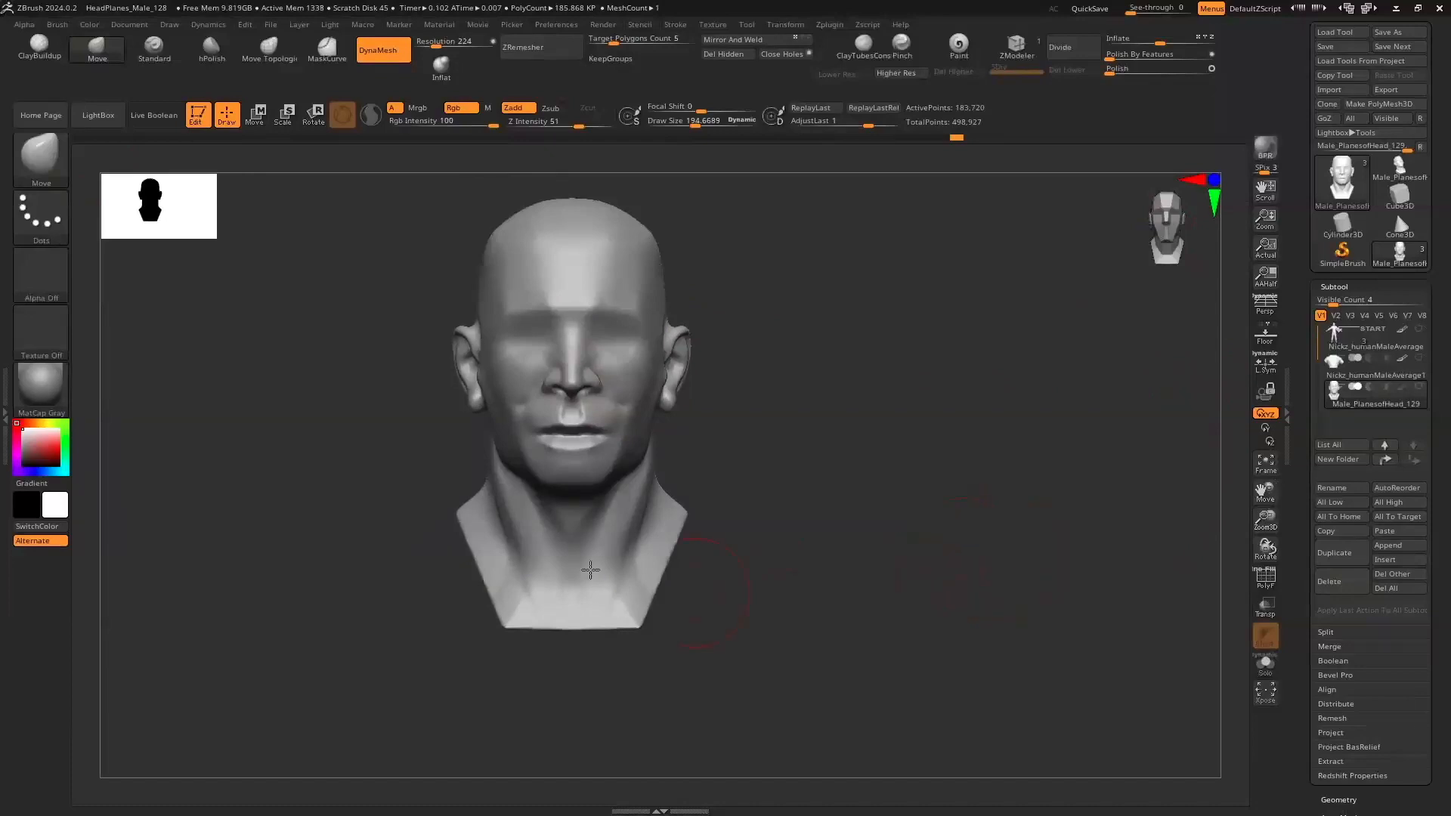
# Open the 8HeadMan project from the Mannequin project folder, discarding the changes to the current project
pyautogui.click(98, 115)
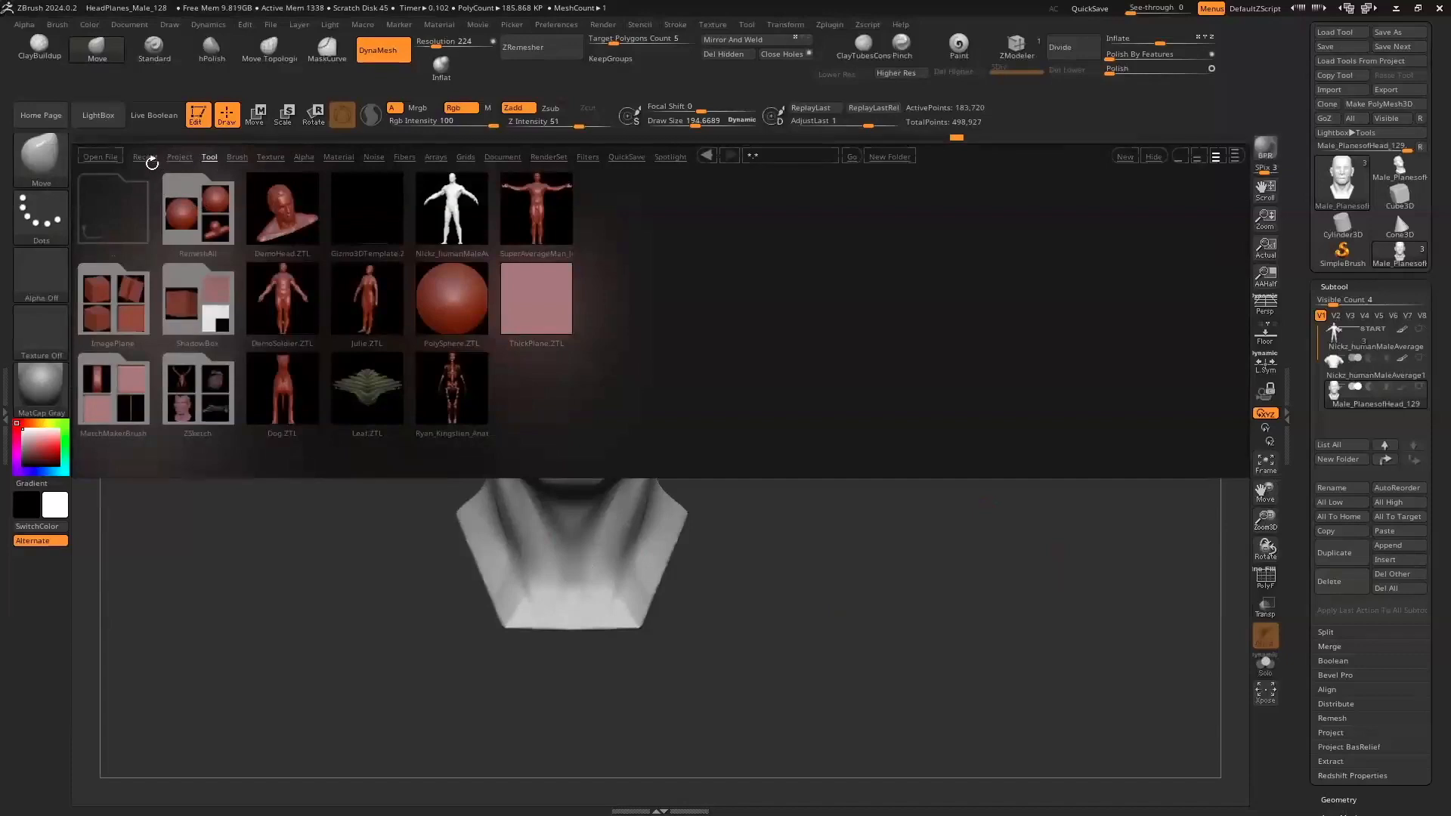
pyautogui.click(175, 157)
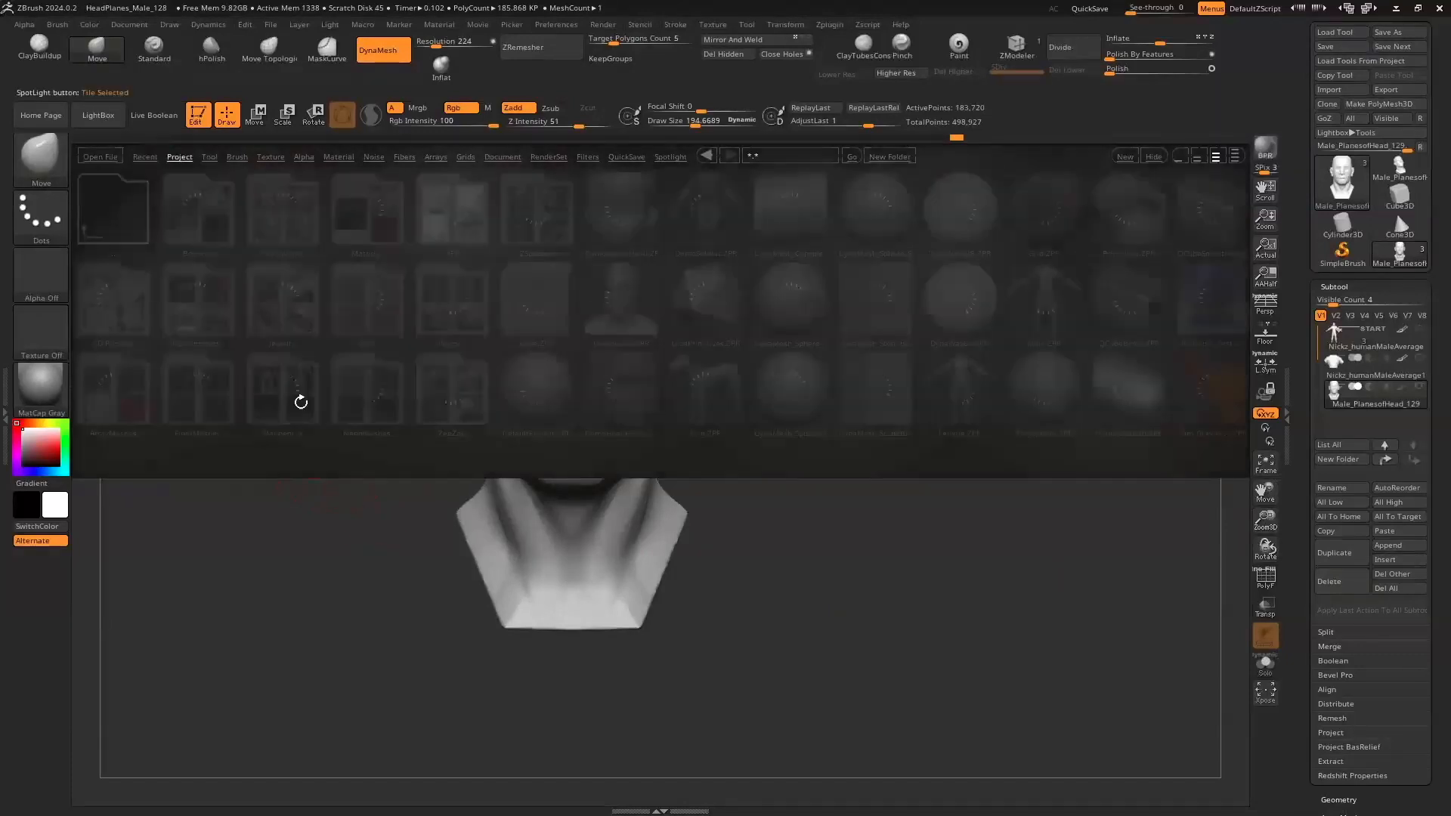
pyautogui.click(280, 387)
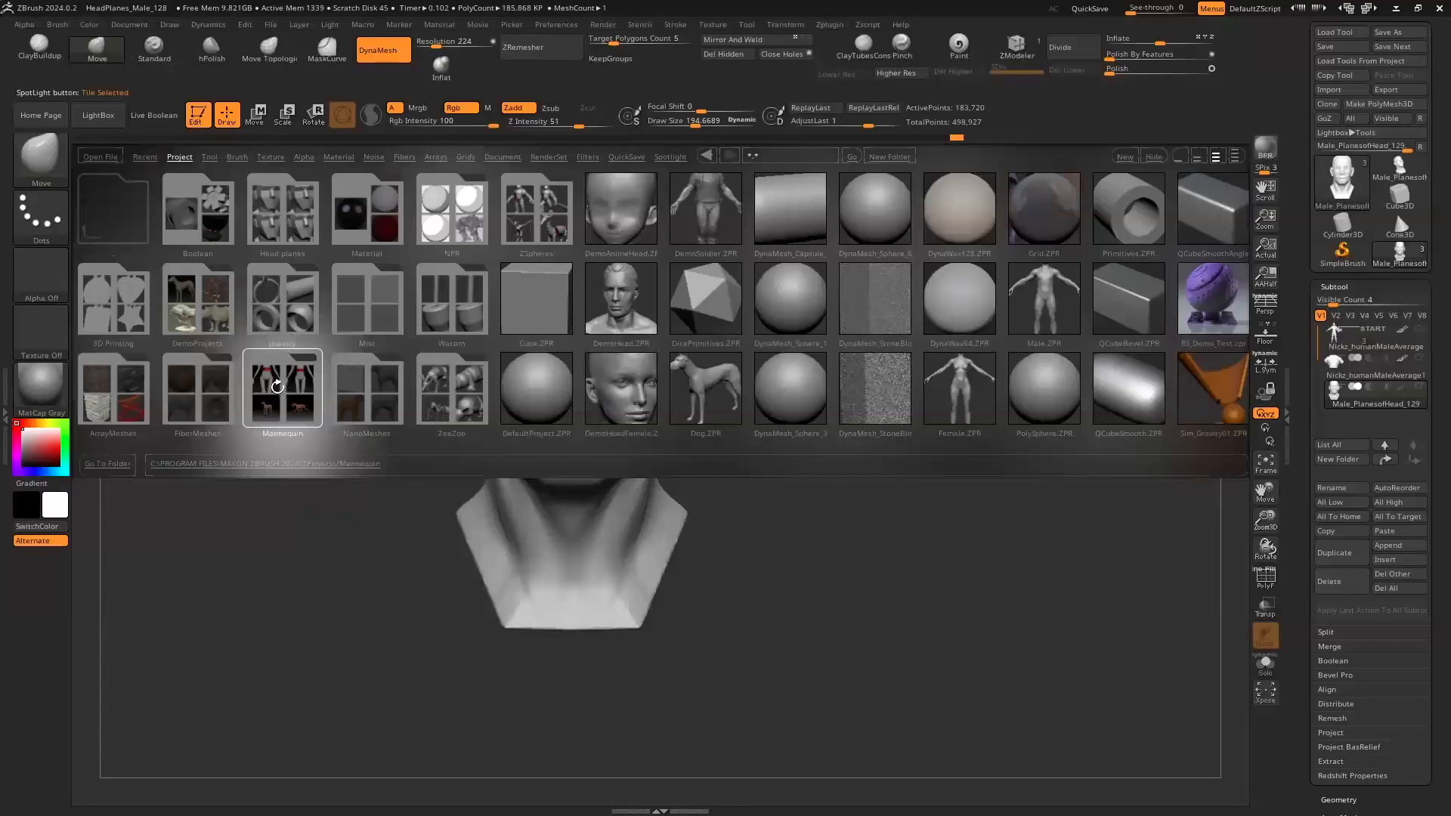
pyautogui.doubleClick(284, 390)
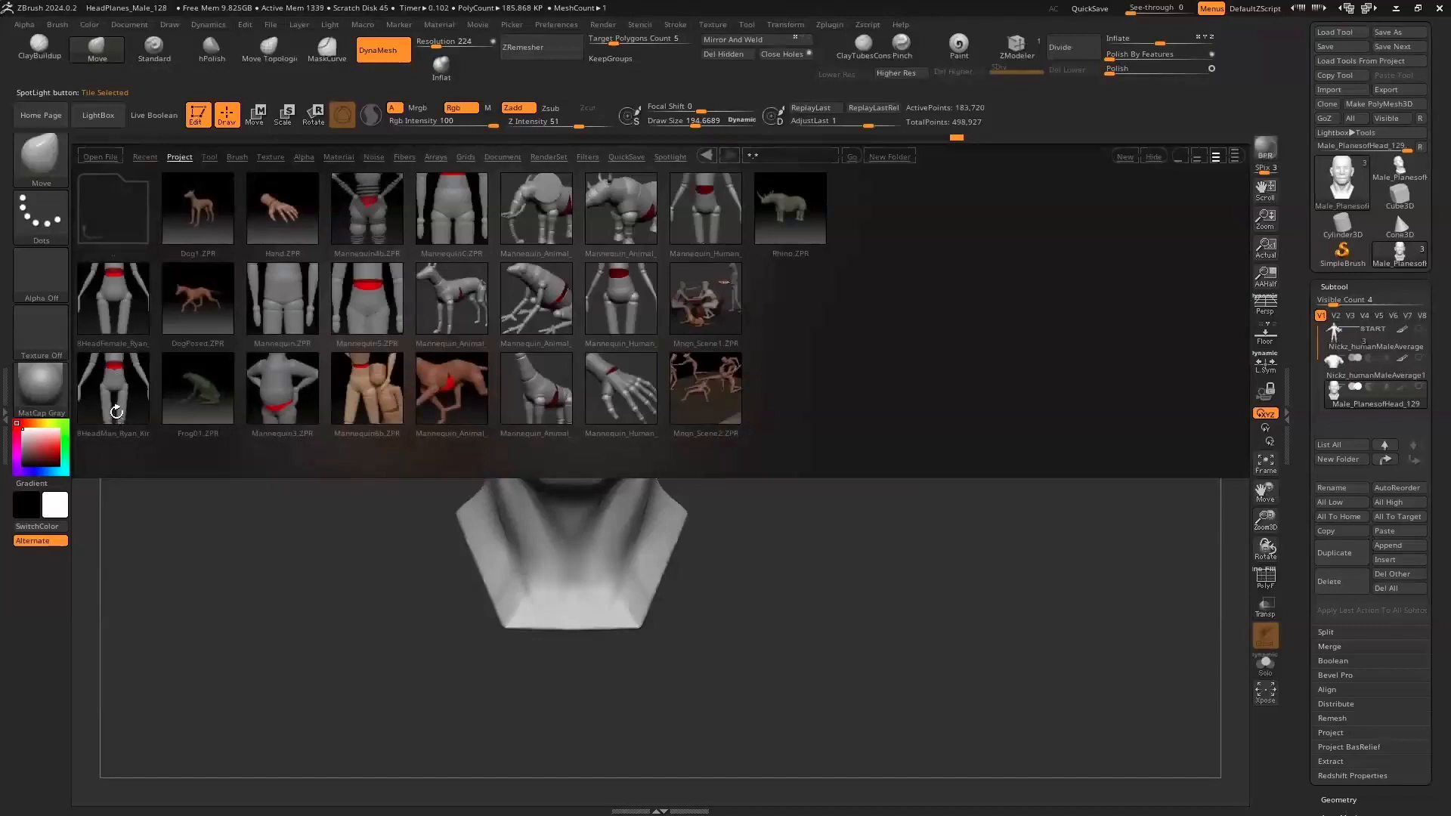
pyautogui.doubleClick(111, 393)
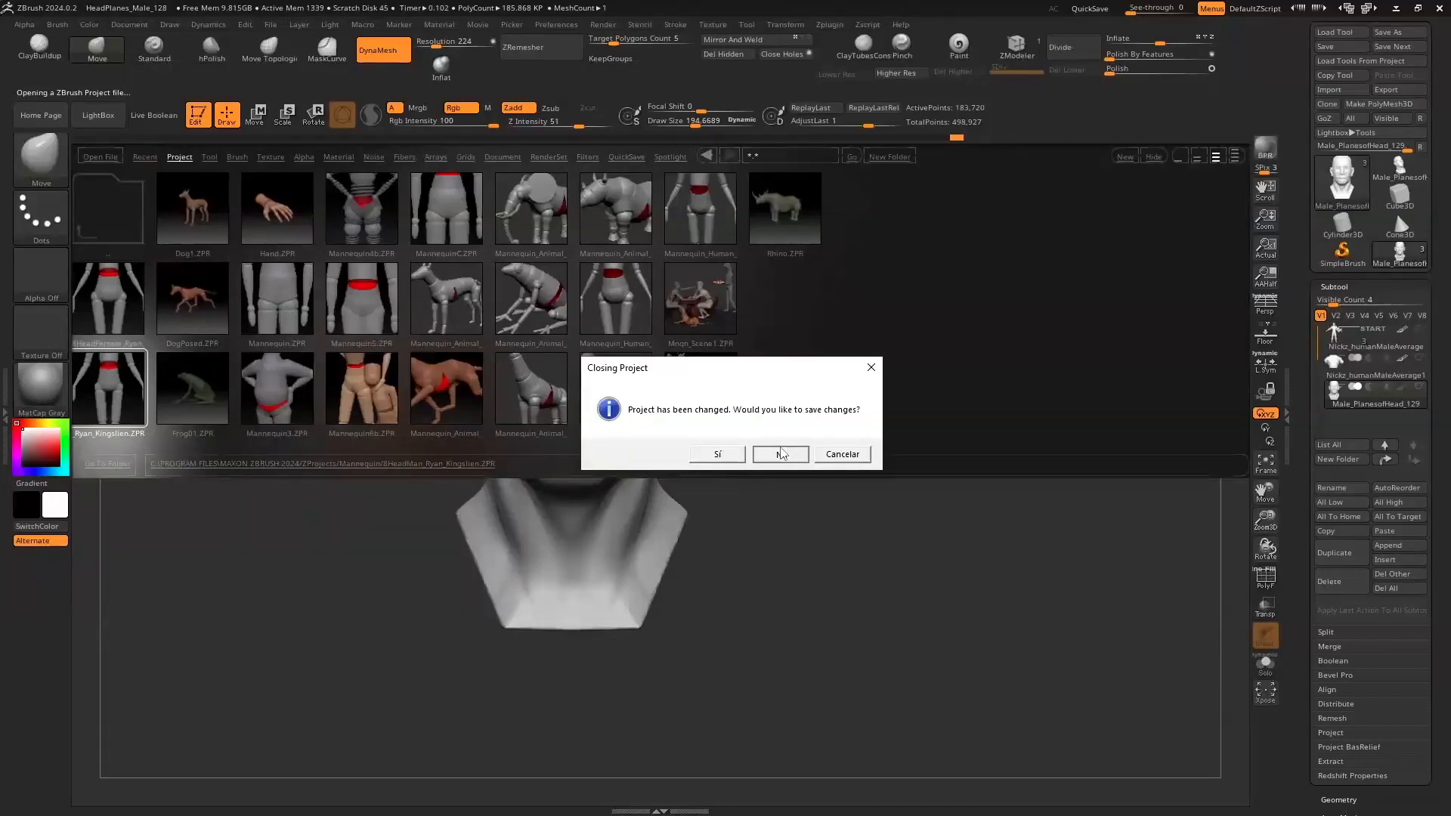
pyautogui.click(780, 454)
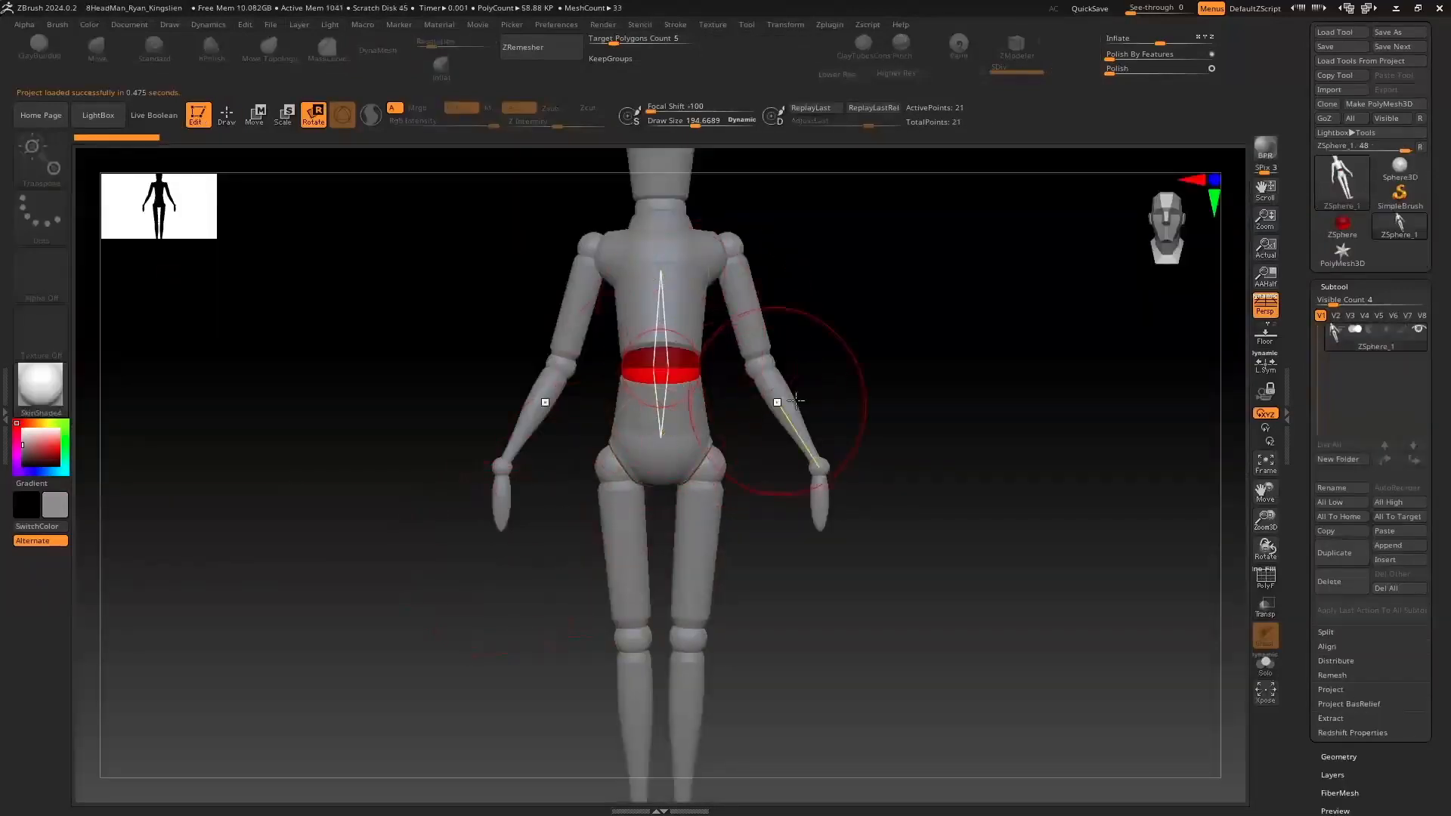
# Rotate the mannequin's right upper arm up to shoulder height with the forearm raised, and reduce the draw size to about 81
pyautogui.moveTo(1263, 521); pyautogui.dragTo(1239, 495)
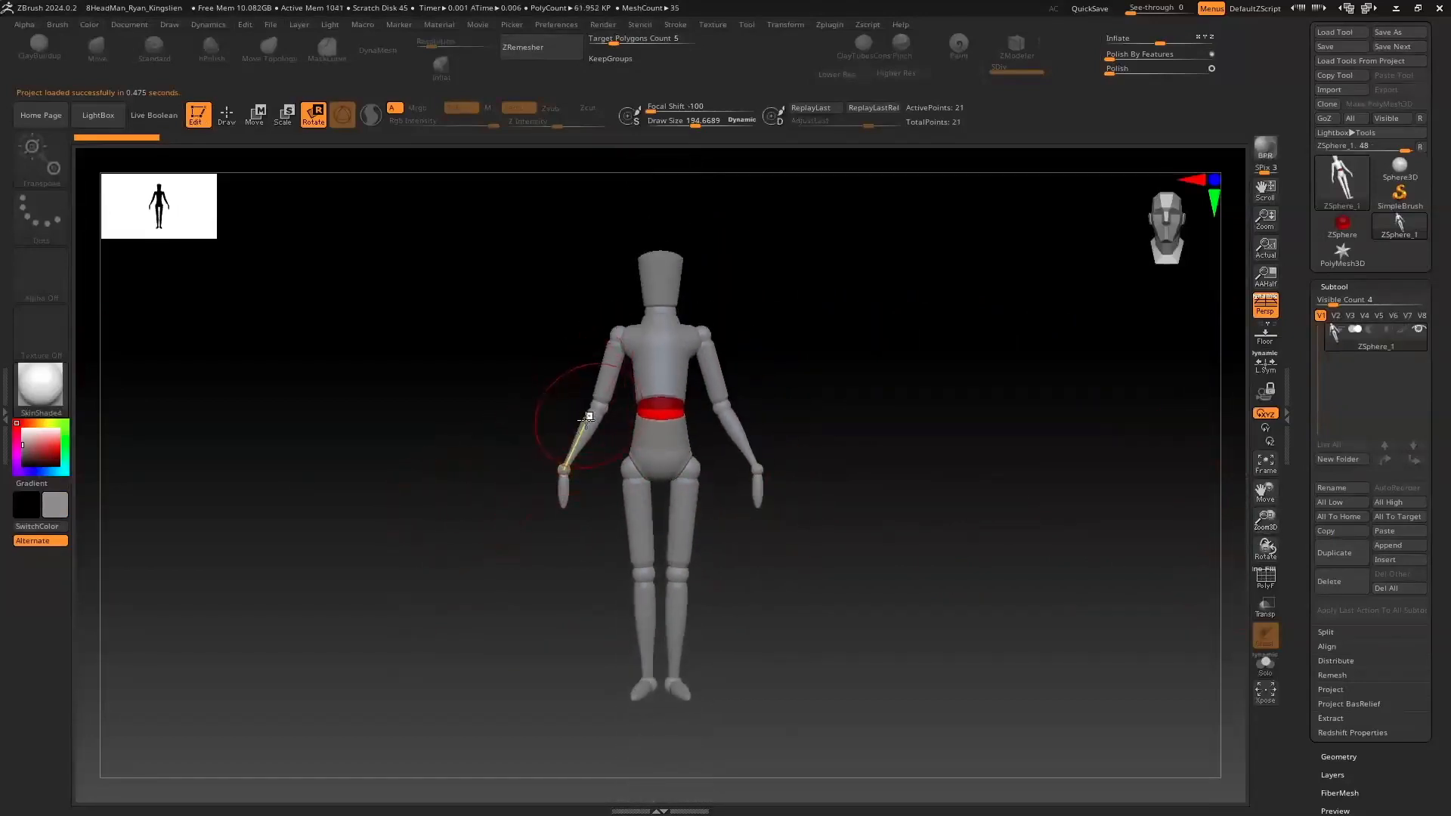
pyautogui.click(257, 121)
pyautogui.click(282, 121)
pyautogui.click(308, 122)
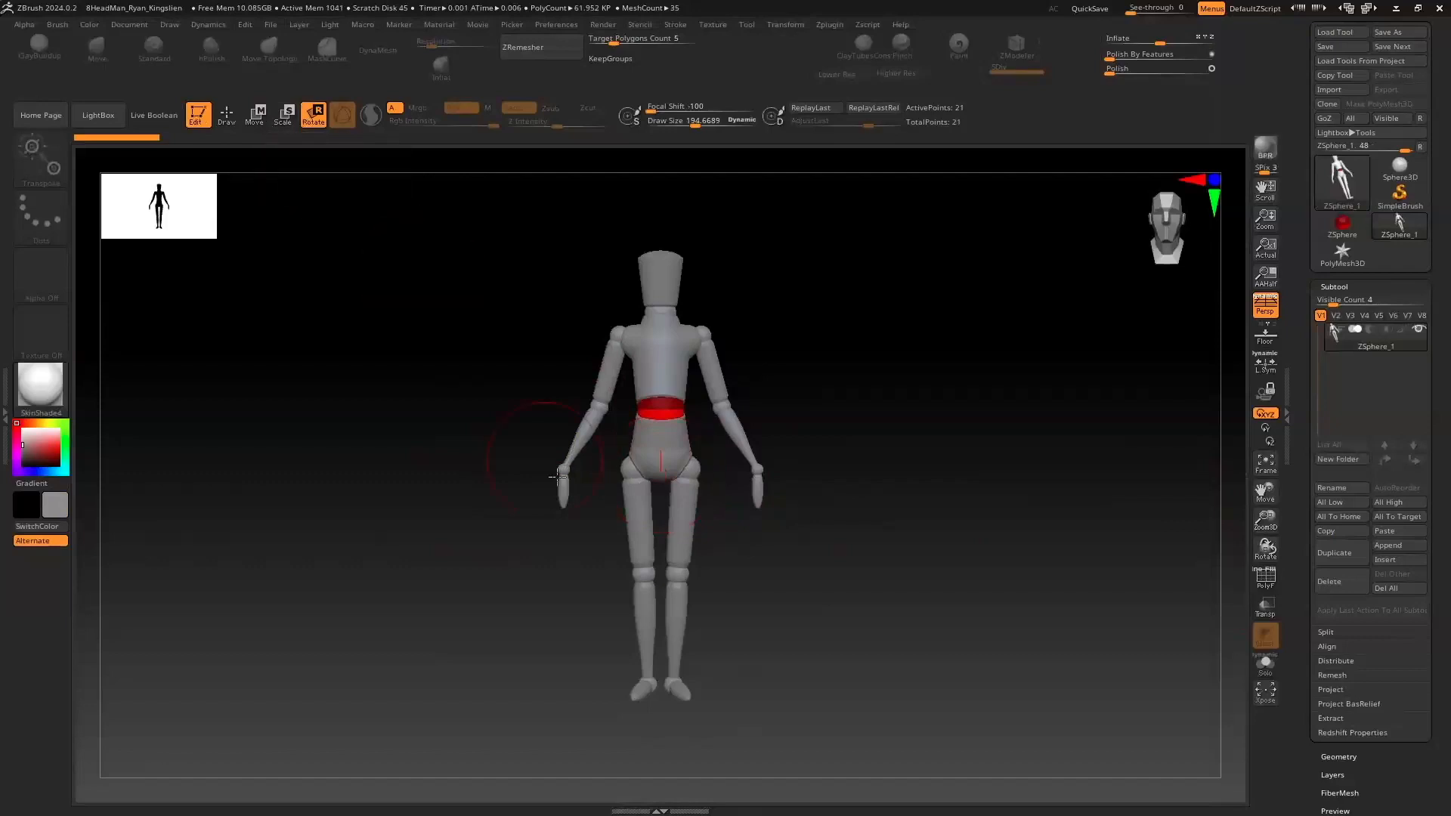
pyautogui.moveTo(561, 470)
pyautogui.mouseDown()
pyautogui.moveTo(547, 460)
pyautogui.moveTo(559, 468)
pyautogui.moveTo(564, 447)
pyautogui.moveTo(499, 342)
pyautogui.moveTo(476, 333)
pyautogui.moveTo(480, 354)
pyautogui.moveTo(477, 333)
pyautogui.moveTo(524, 329)
pyautogui.moveTo(469, 292)
pyautogui.moveTo(493, 269)
pyautogui.moveTo(550, 275)
pyautogui.mouseUp()
pyautogui.moveTo(526, 322); pyautogui.dragTo(519, 313)
pyautogui.moveTo(557, 361); pyautogui.dragTo(604, 342)
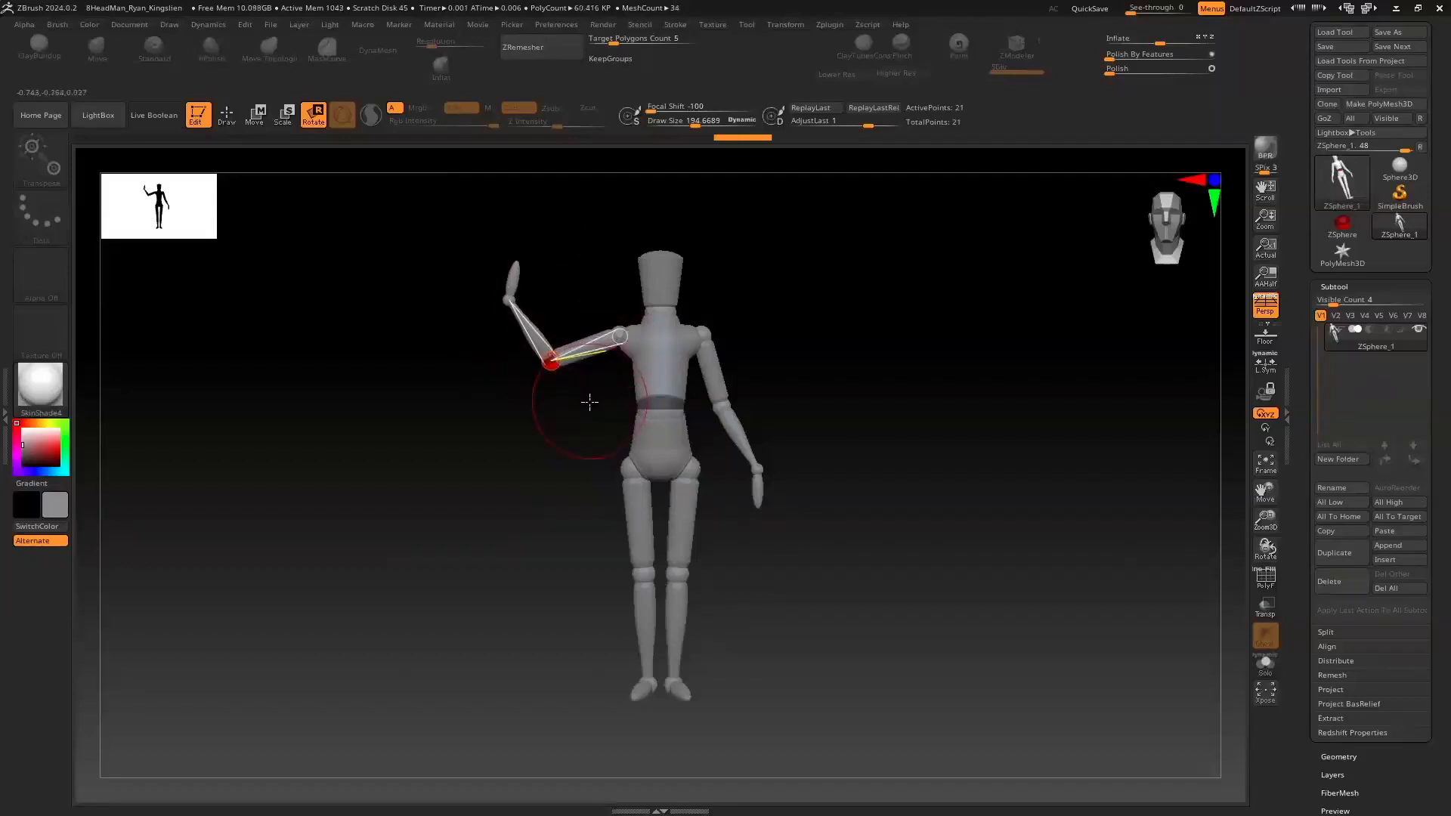
pyautogui.press('s')
pyautogui.moveTo(589, 402); pyautogui.dragTo(570, 401)
pyautogui.moveTo(583, 346); pyautogui.dragTo(580, 331)
# Swing the mannequin's left arm away from the torso with a bent elbow, and turn the raised right hand toward the head
pyautogui.moveTo(725, 373)
pyautogui.mouseDown()
pyautogui.moveTo(760, 346)
pyautogui.moveTo(791, 402)
pyautogui.moveTo(718, 424)
pyautogui.mouseUp()
pyautogui.moveTo(836, 418)
pyautogui.mouseDown()
pyautogui.moveTo(651, 384)
pyautogui.moveTo(618, 396)
pyautogui.mouseUp()
pyautogui.moveTo(532, 427); pyautogui.dragTo(813, 476)
pyautogui.moveTo(800, 375); pyautogui.dragTo(787, 436)
pyautogui.moveTo(801, 348); pyautogui.dragTo(861, 304)
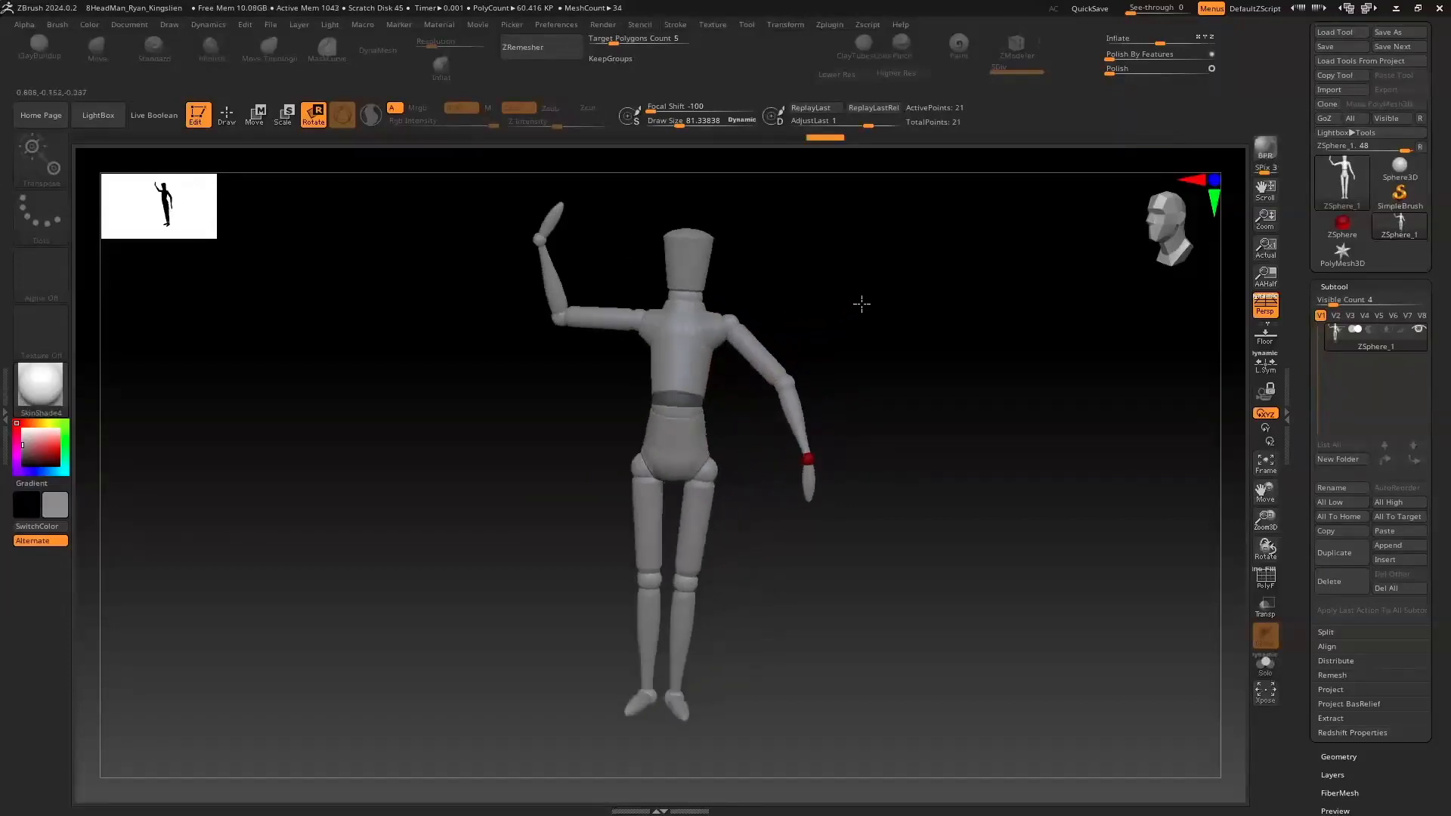
pyautogui.moveTo(553, 251); pyautogui.dragTo(595, 240)
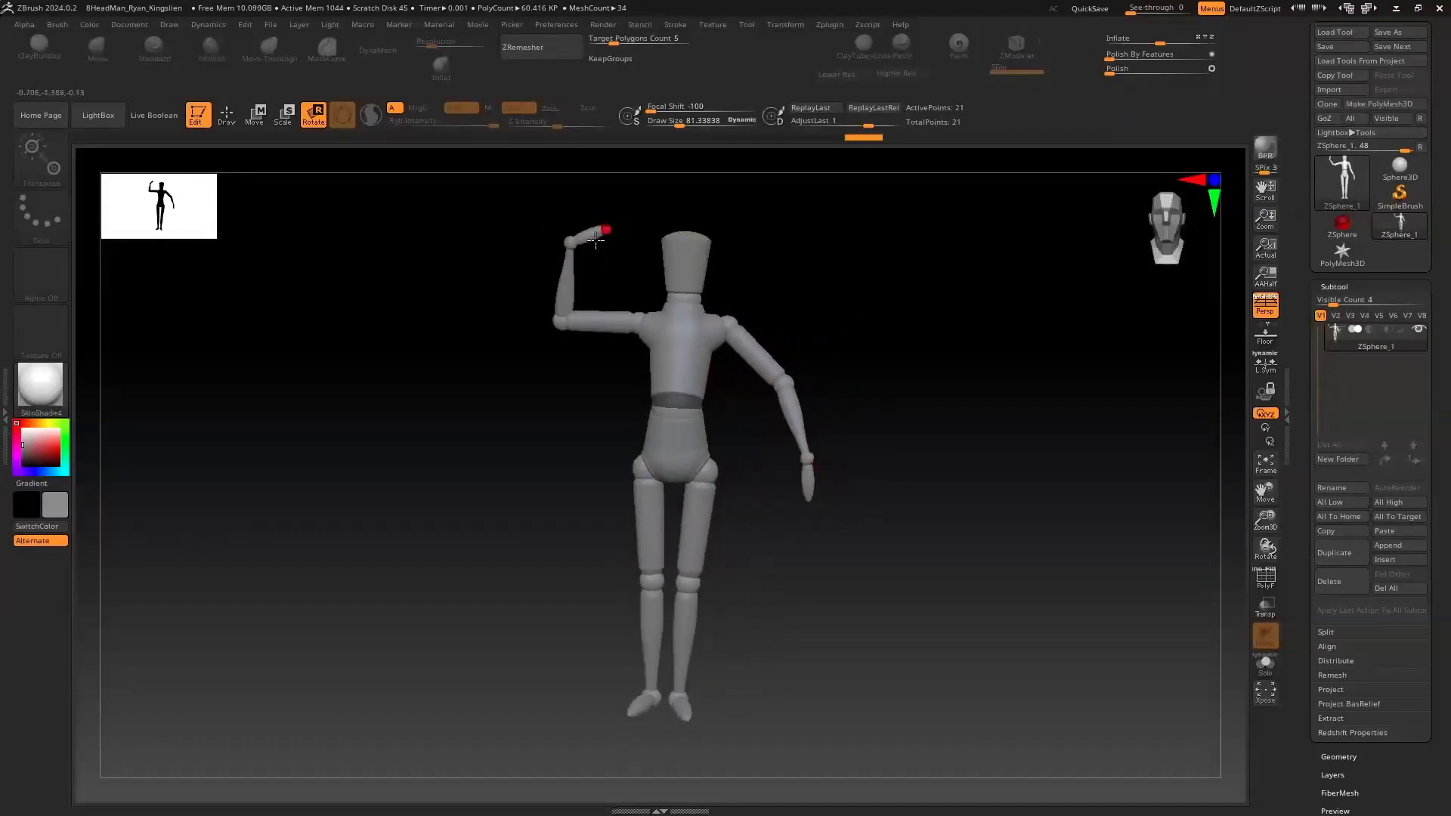
pyautogui.moveTo(1169, 226); pyautogui.dragTo(1170, 230)
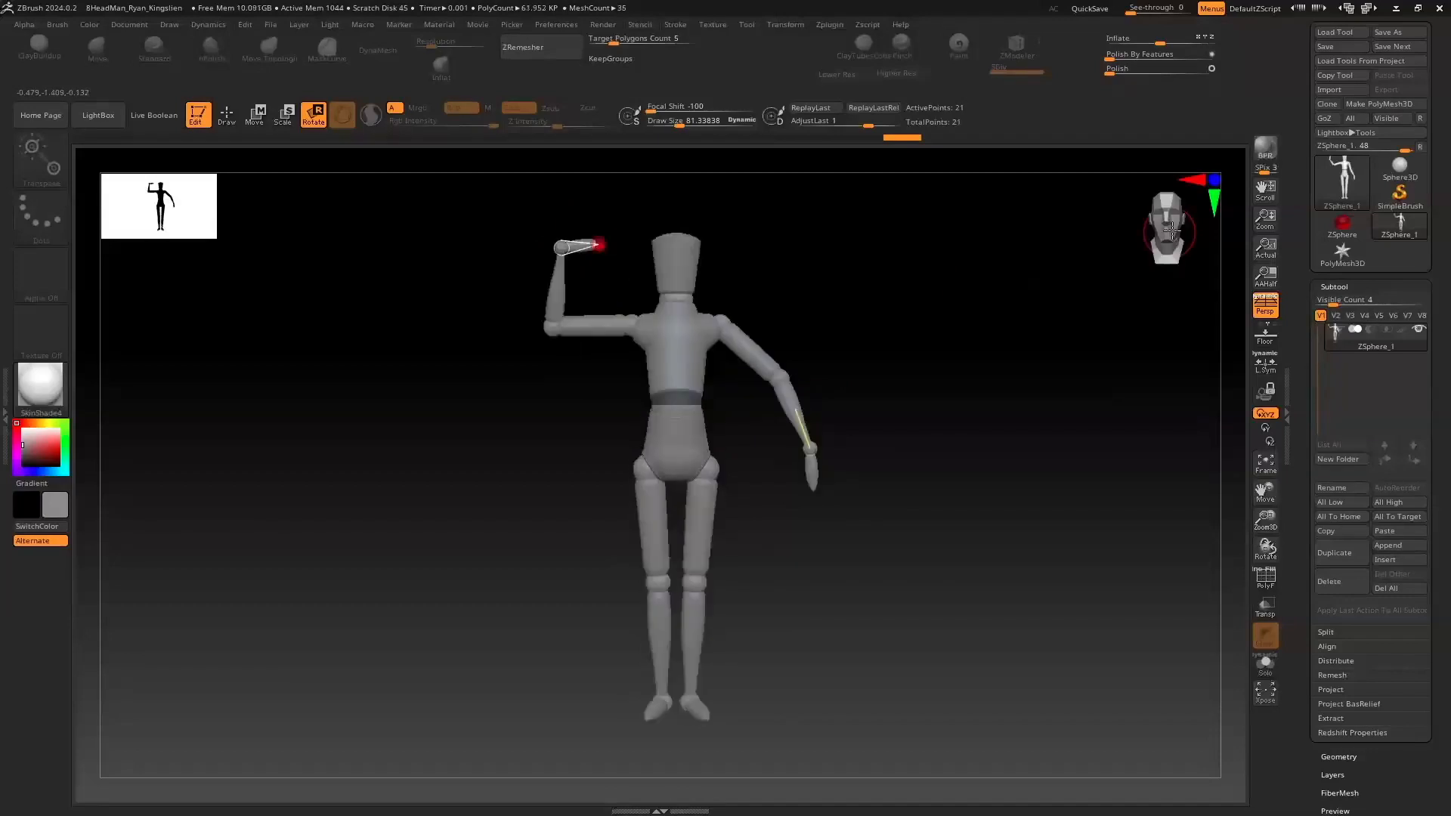
# Rotate both legs outward into a spread stance, bringing the right leg back in with its foot angled outward
pyautogui.moveTo(703, 579); pyautogui.dragTo(727, 661)
pyautogui.moveTo(657, 568); pyautogui.dragTo(585, 568)
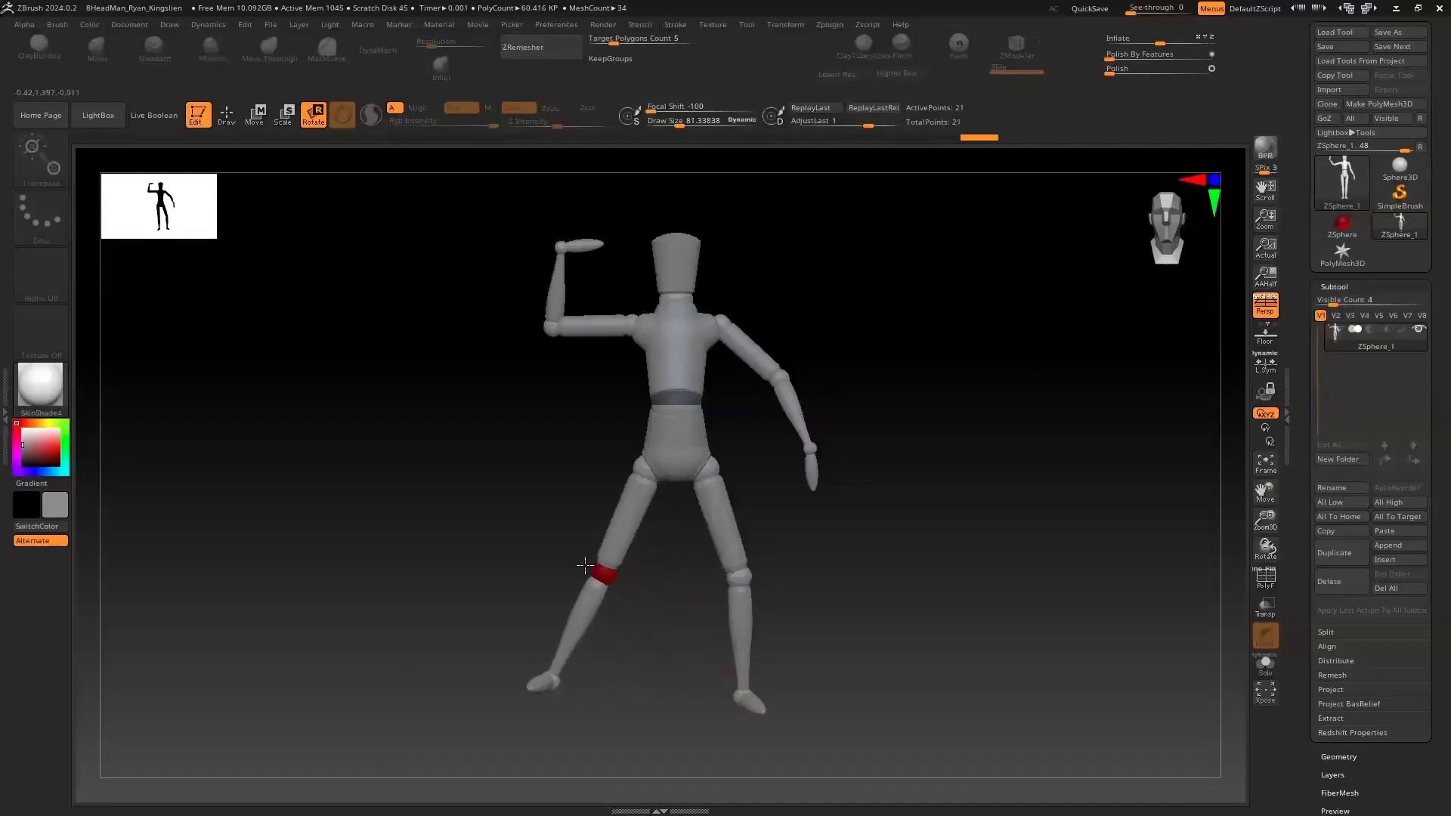
pyautogui.moveTo(566, 658); pyautogui.dragTo(602, 703)
pyautogui.moveTo(600, 570); pyautogui.dragTo(640, 580)
pyautogui.moveTo(653, 656); pyautogui.dragTo(620, 639)
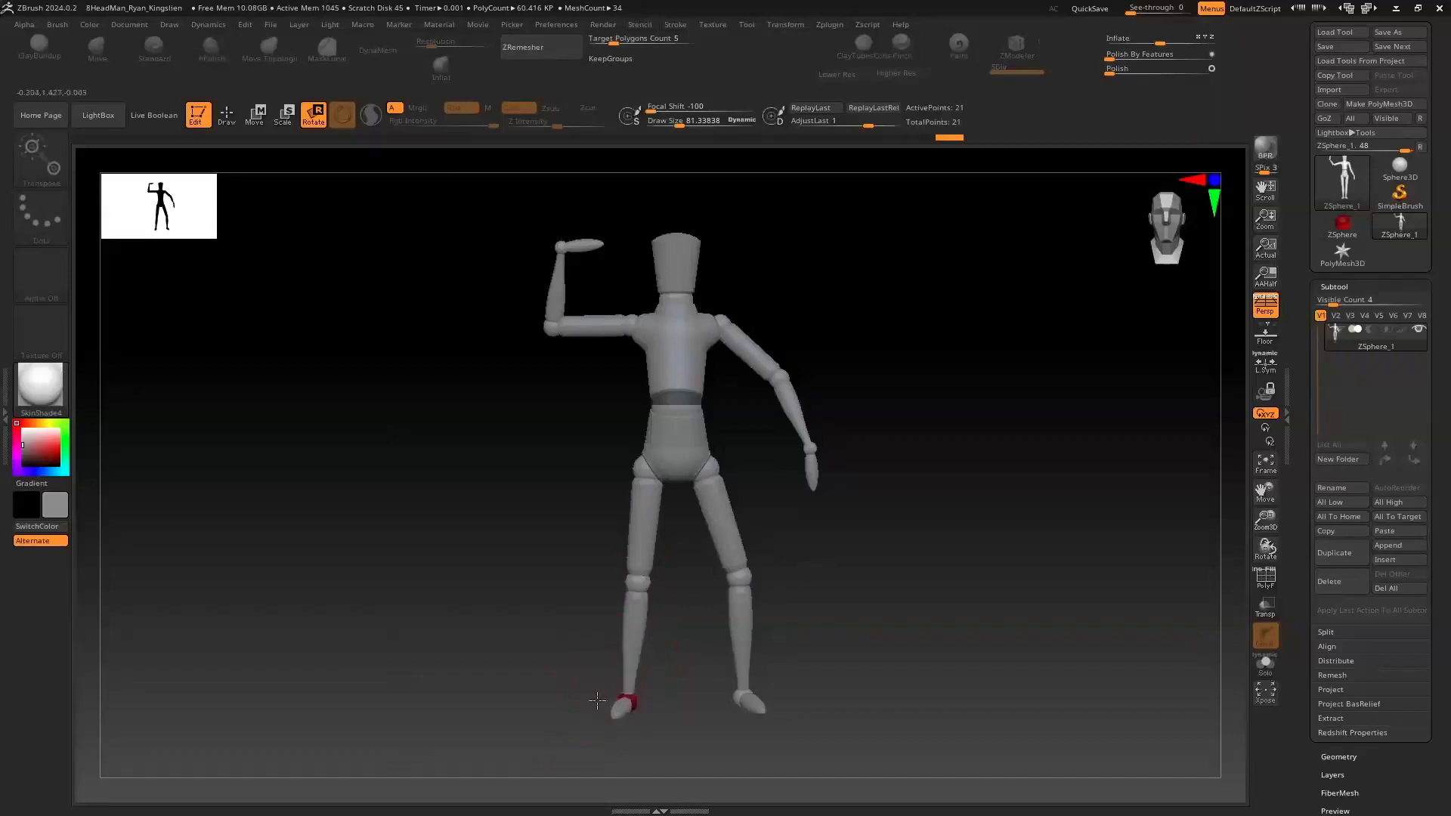
# Move the left wrist outward to lengthen the forearm, and undo the trial scaling of that arm
pyautogui.click(254, 118)
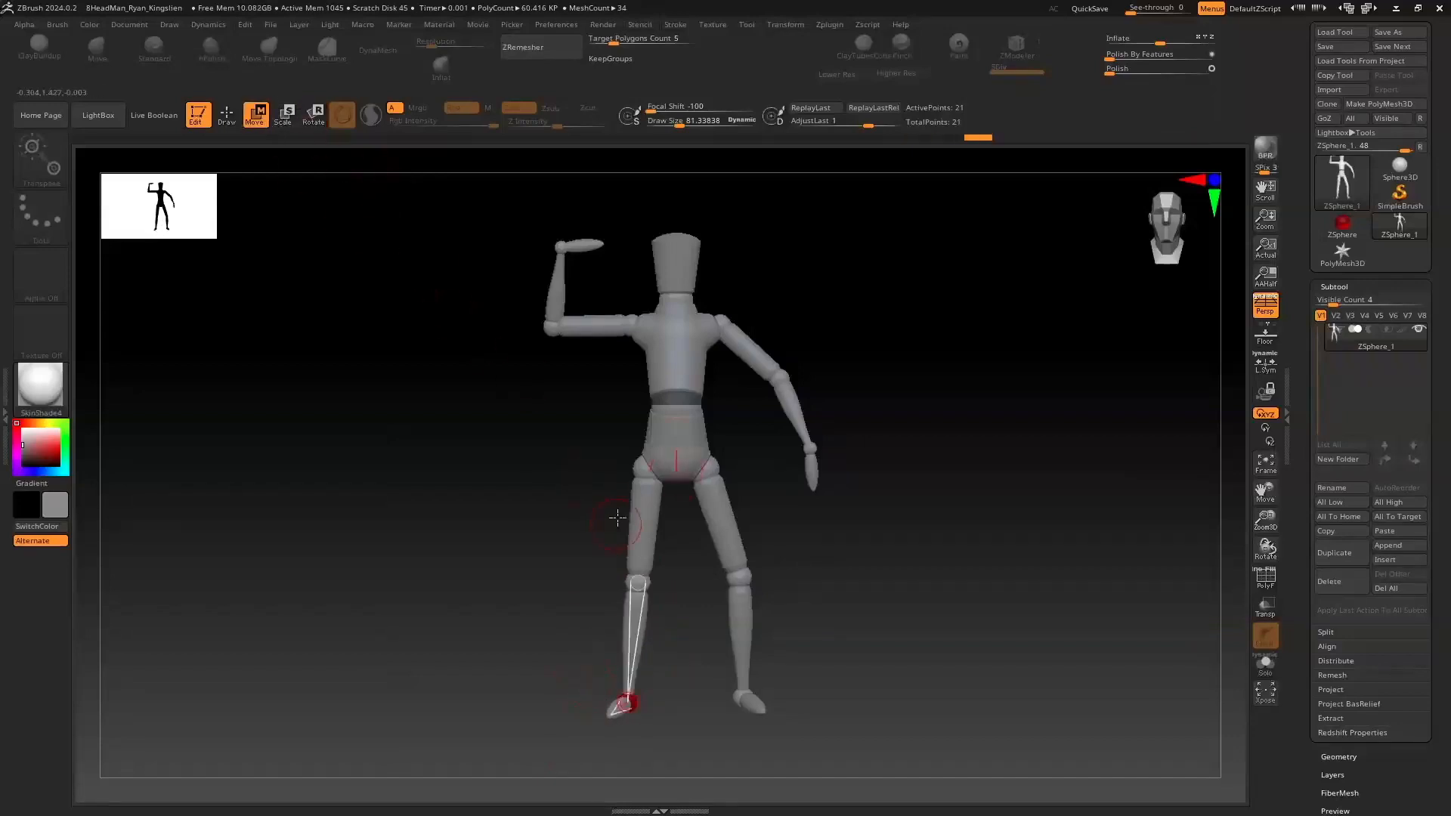
pyautogui.moveTo(810, 448); pyautogui.dragTo(838, 412)
pyautogui.click(812, 489)
pyautogui.click(285, 116)
pyautogui.moveTo(806, 400); pyautogui.dragTo(938, 578)
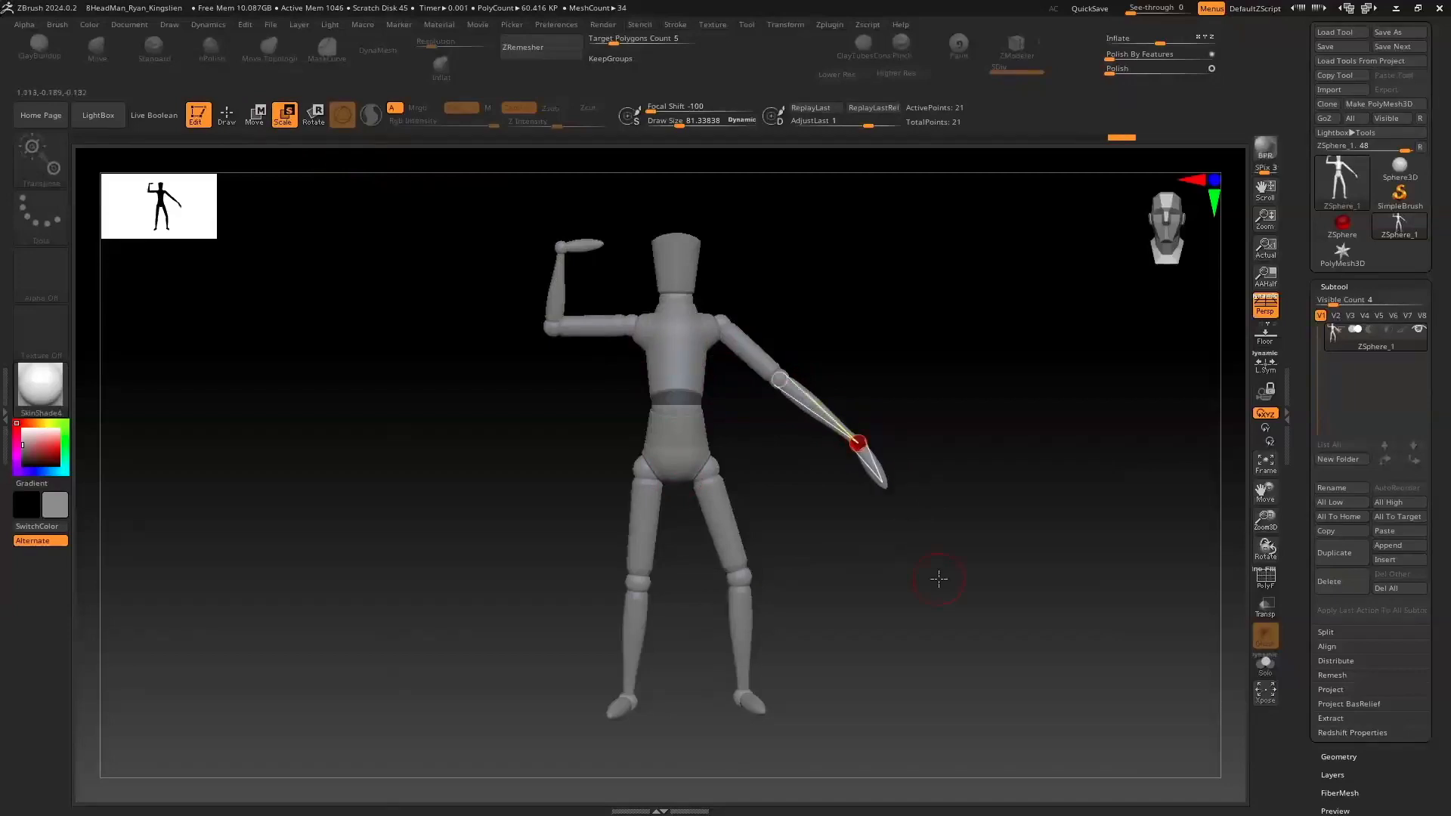
pyautogui.hotkey('ctrl', 'z')
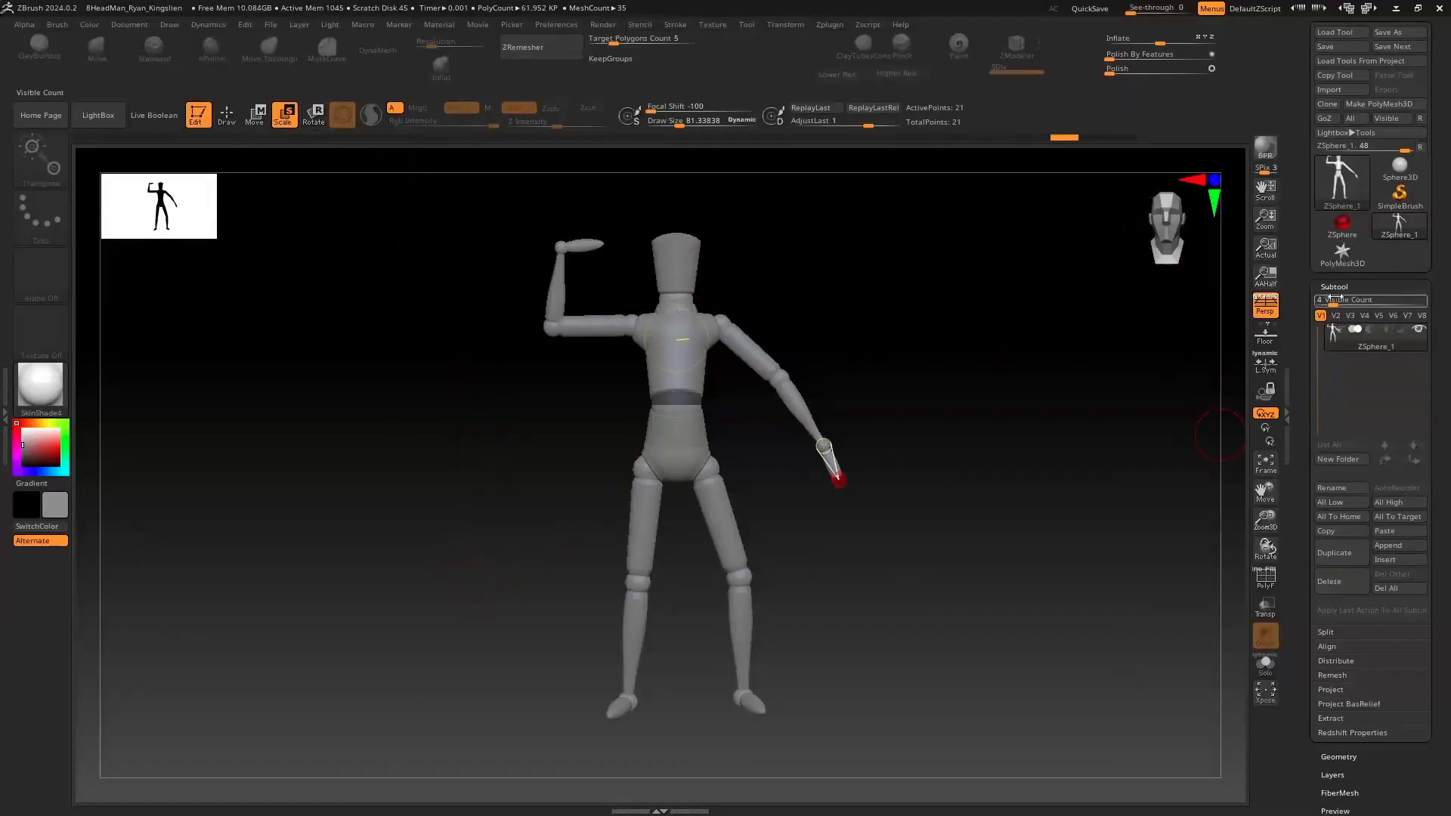
# Set the Adaptive Skin DynaMesh resolution to 0 and preview the mannequin's skin
pyautogui.click(1332, 285)
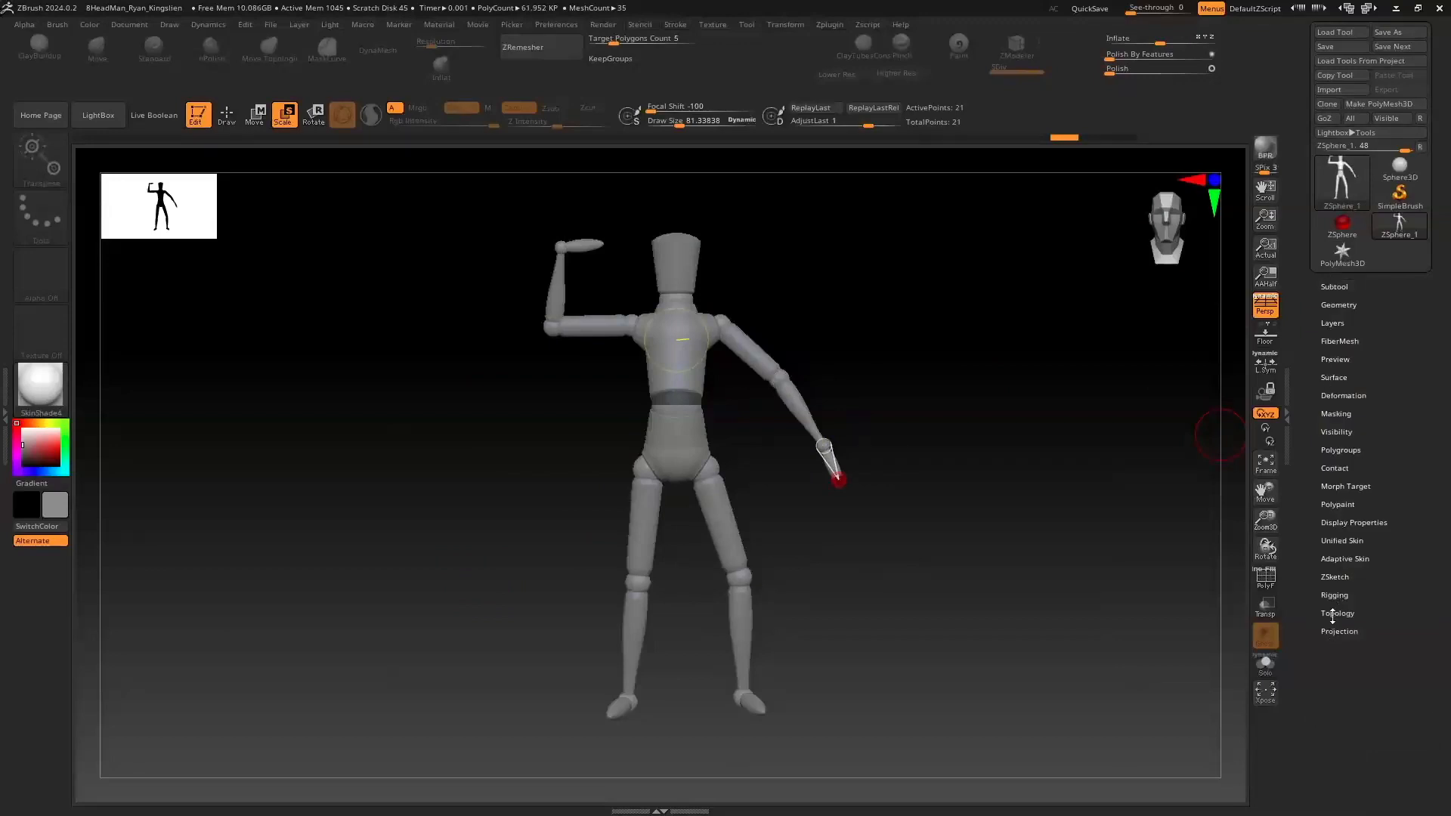
pyautogui.click(1337, 558)
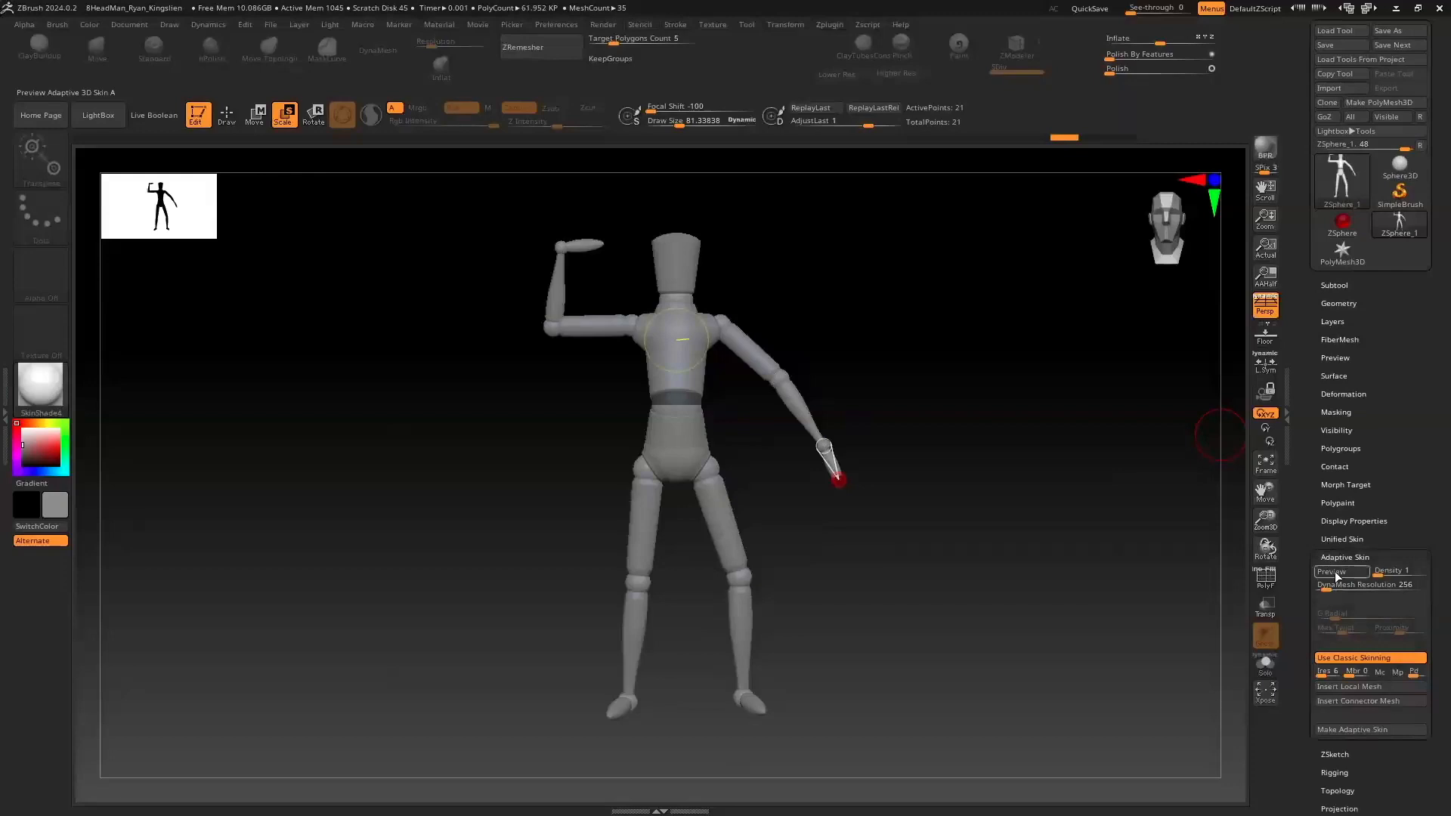
pyautogui.moveTo(1326, 587); pyautogui.dragTo(1285, 583)
pyautogui.click(1328, 572)
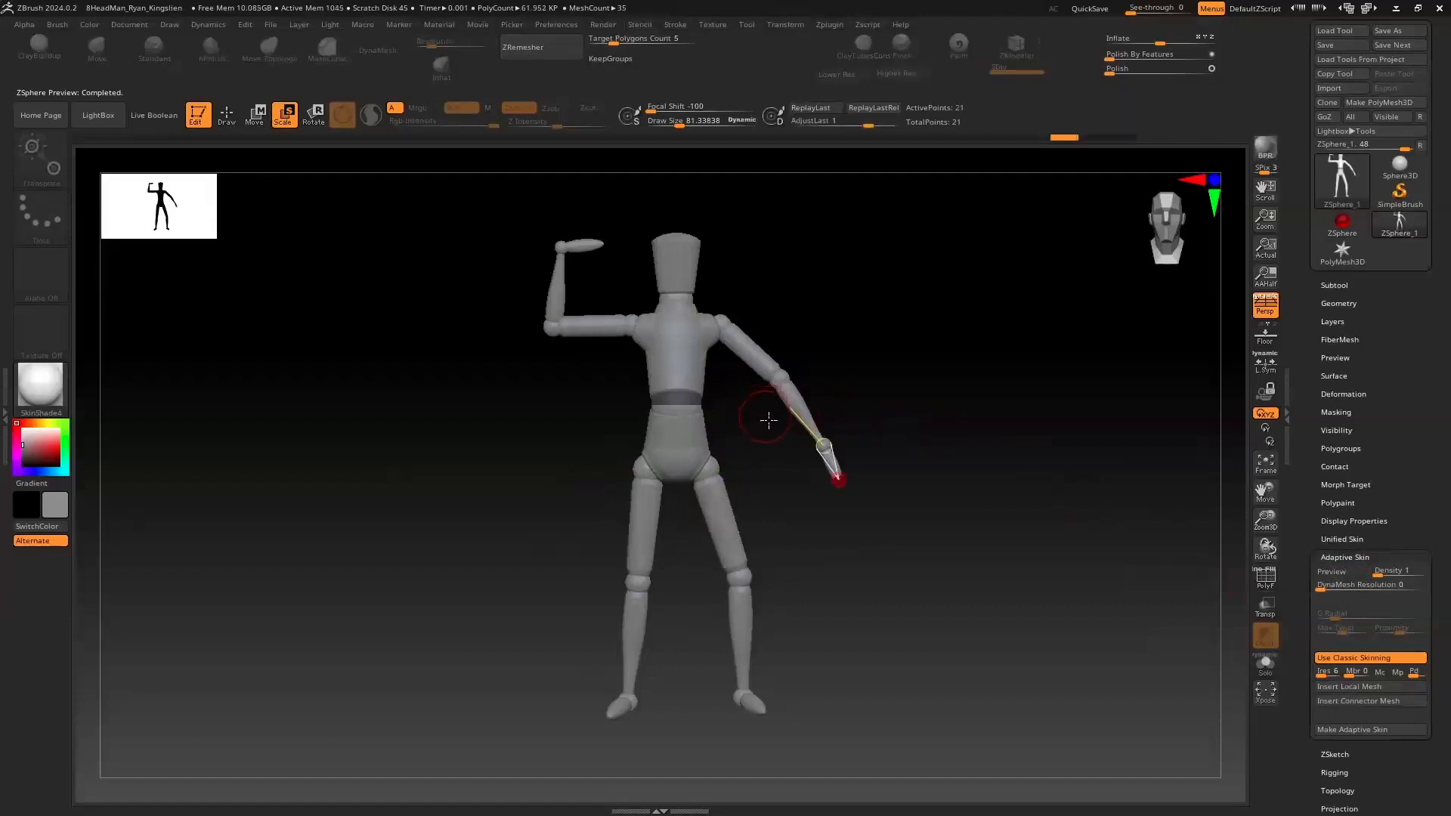
# Make an adaptive skin from the posed ZSphere mannequin and switch to the resulting mesh
pyautogui.click(1358, 729)
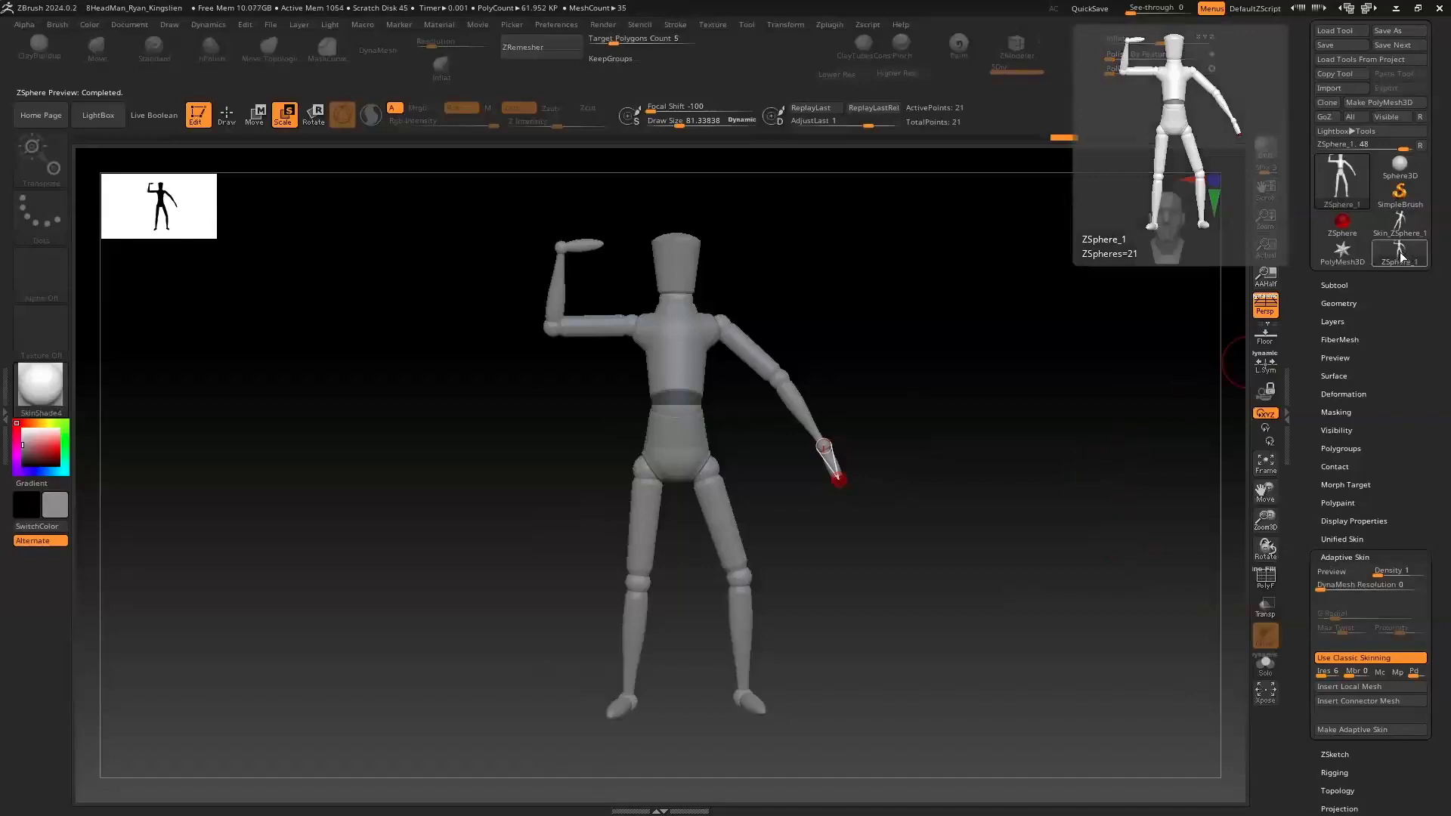
pyautogui.click(1393, 260)
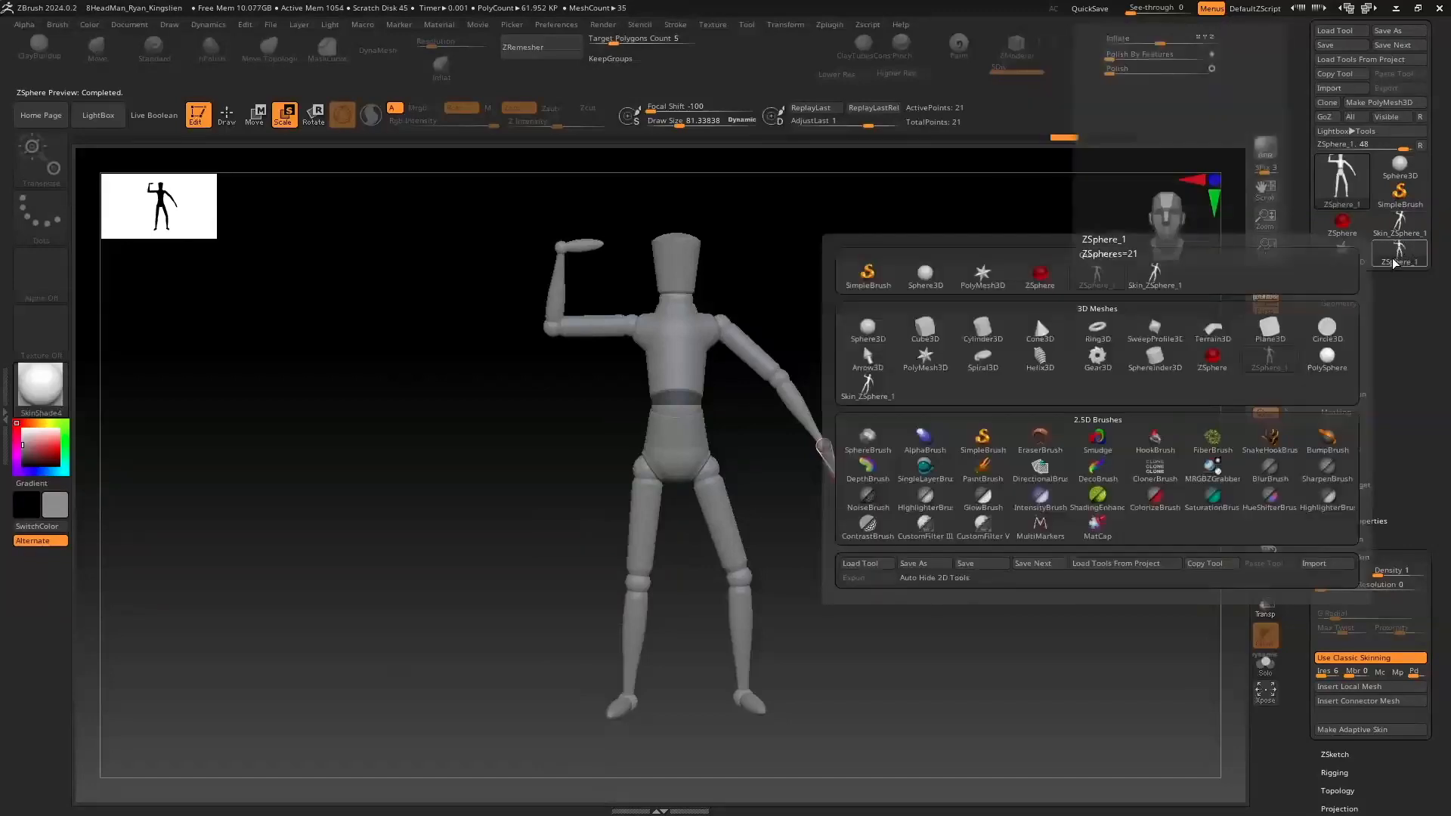
pyautogui.click(1395, 229)
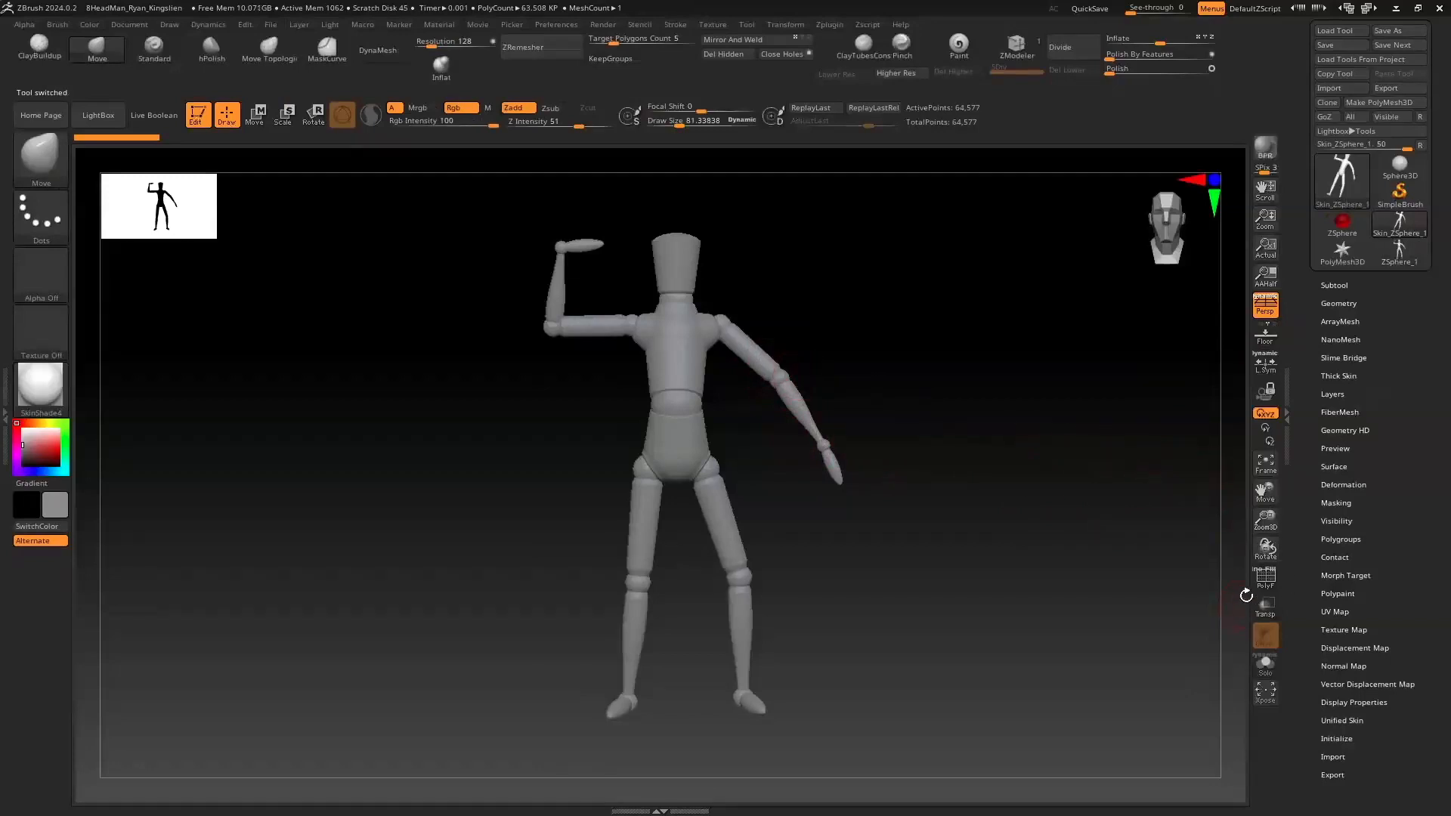
# Thicken the mesh's left arm, hip and left leg with the Inflat brush
pyautogui.click(34, 55)
pyautogui.moveTo(707, 343)
pyautogui.mouseDown()
pyautogui.moveTo(667, 378)
pyautogui.moveTo(673, 389)
pyautogui.mouseUp()
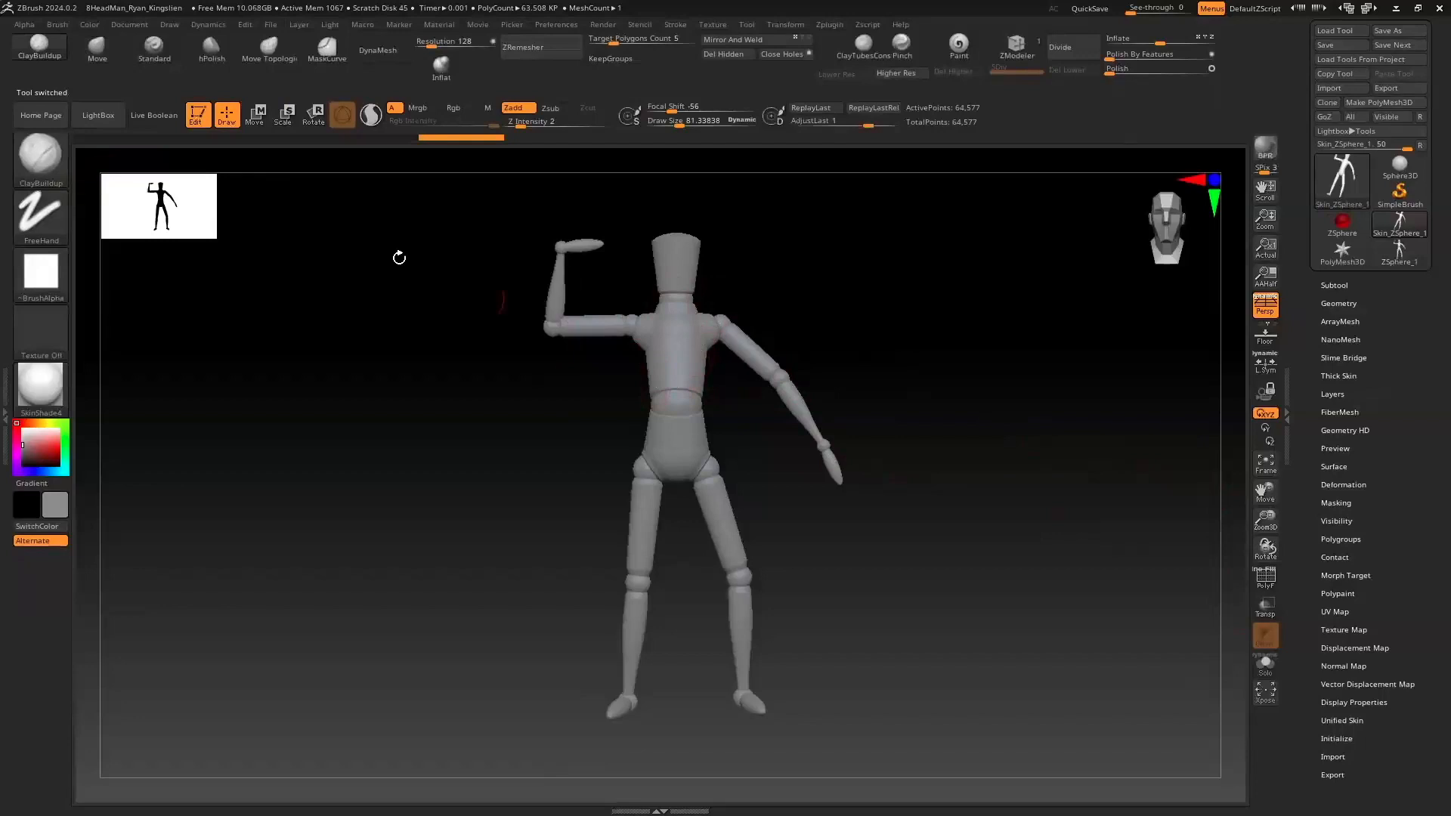
pyautogui.click(91, 58)
pyautogui.click(441, 65)
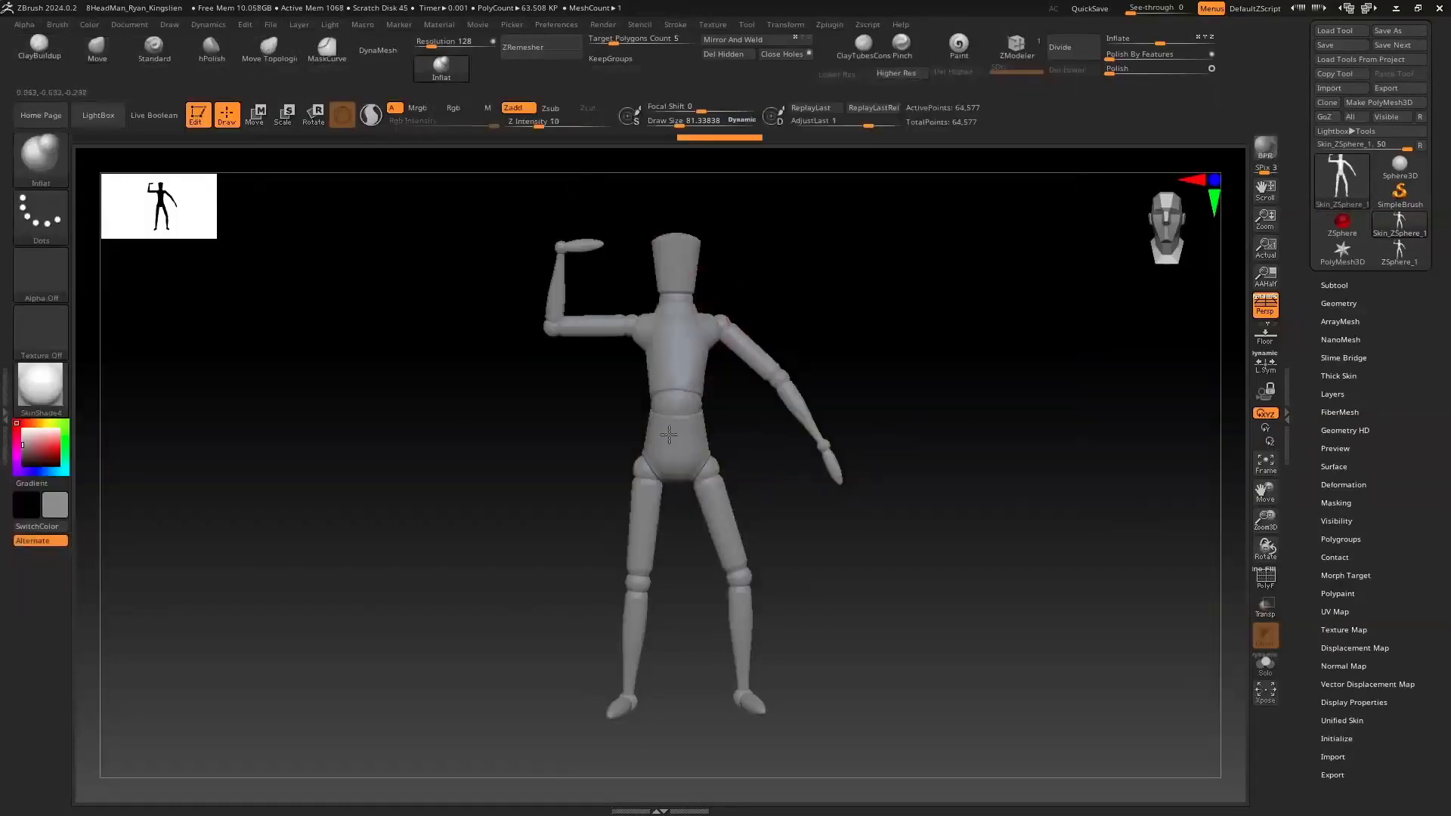
pyautogui.moveTo(768, 341); pyautogui.dragTo(770, 358)
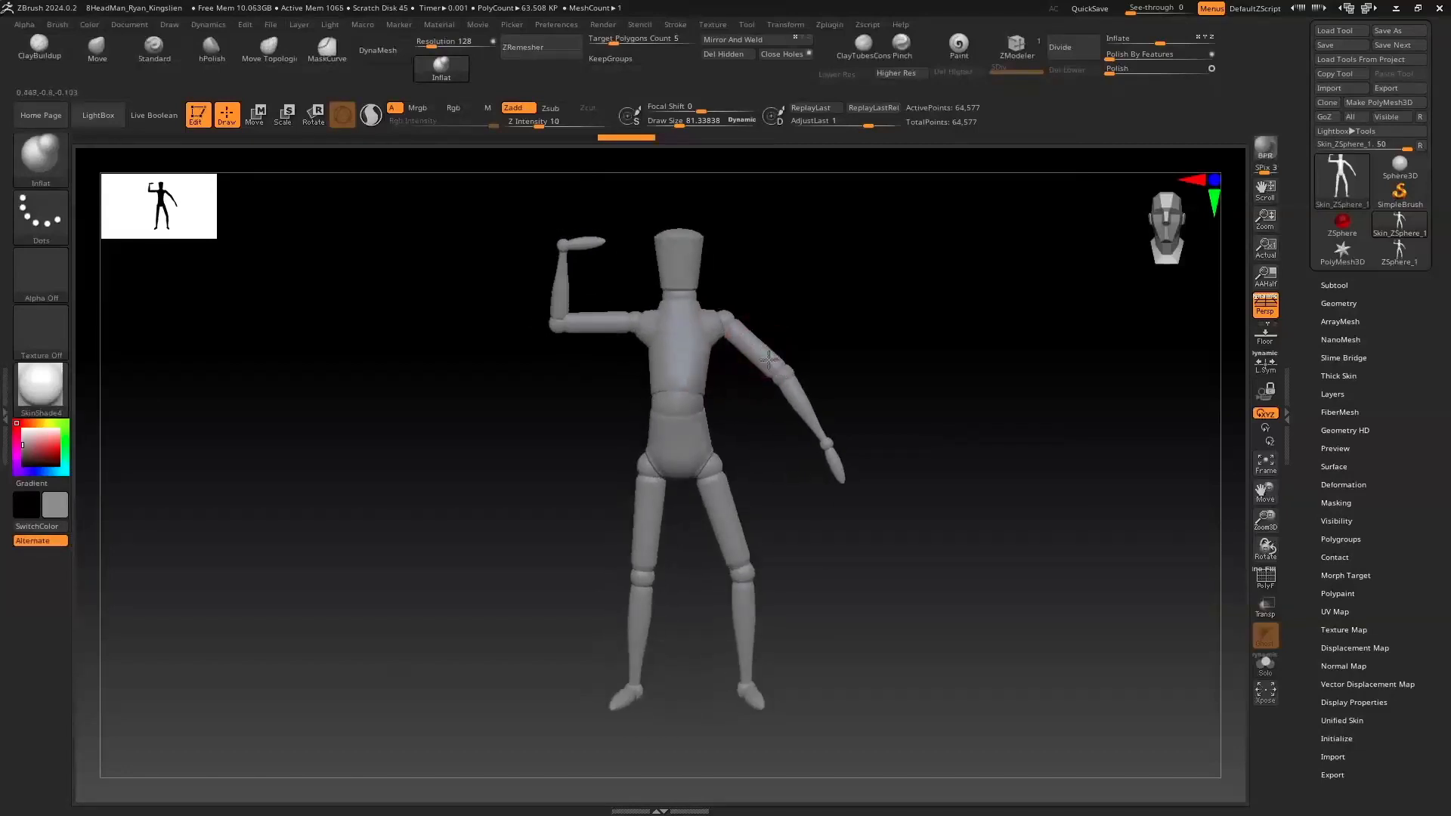
pyautogui.moveTo(819, 430); pyautogui.dragTo(825, 440)
pyautogui.moveTo(718, 443); pyautogui.dragTo(700, 449)
pyautogui.moveTo(723, 534); pyautogui.dragTo(762, 576)
pyautogui.moveTo(1136, 238); pyautogui.dragTo(1114, 293)
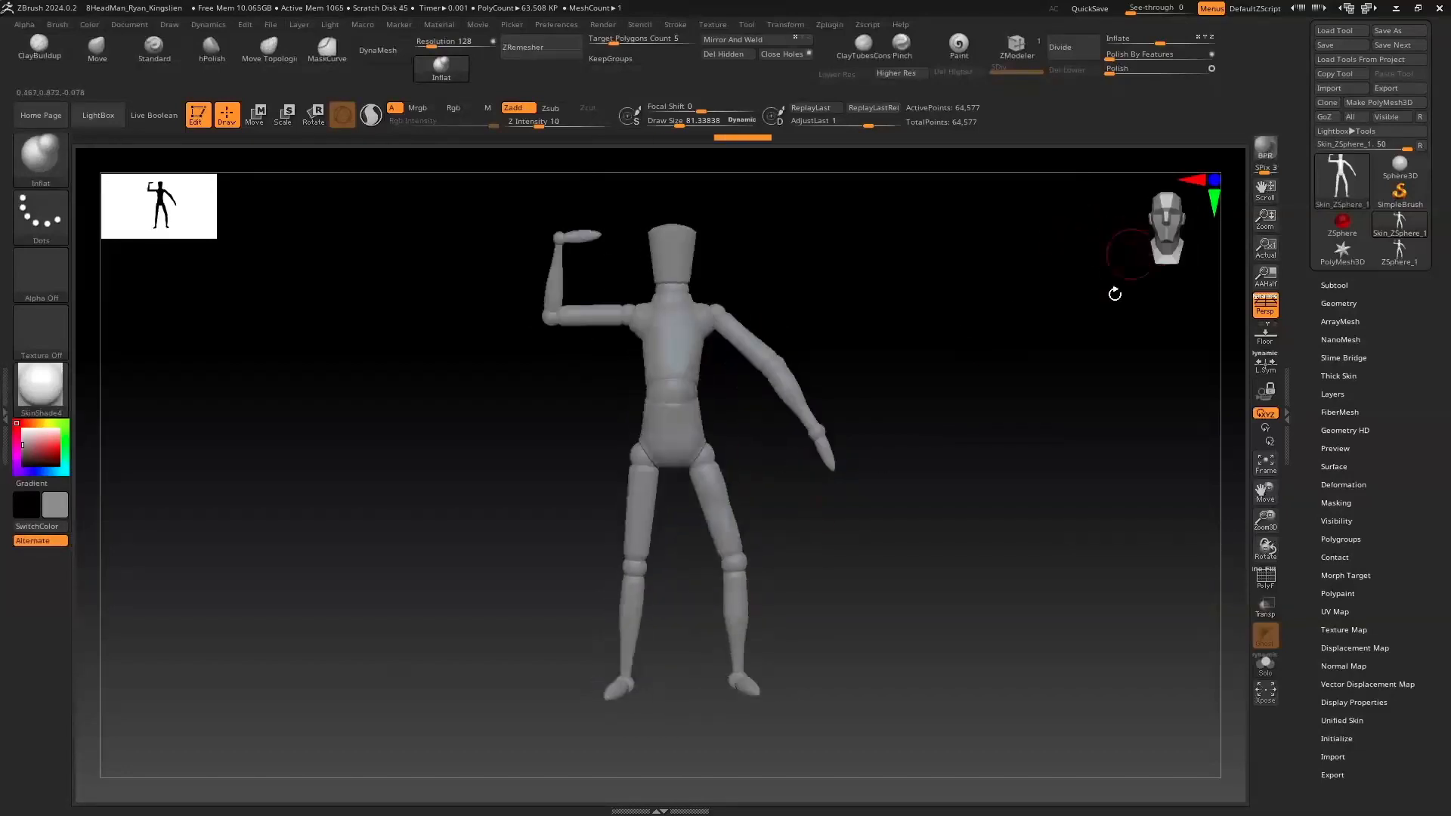
# Remesh the figure with DynaMesh at resolution 128 and smooth the seams around its waist, hips and shoulders
pyautogui.click(378, 50)
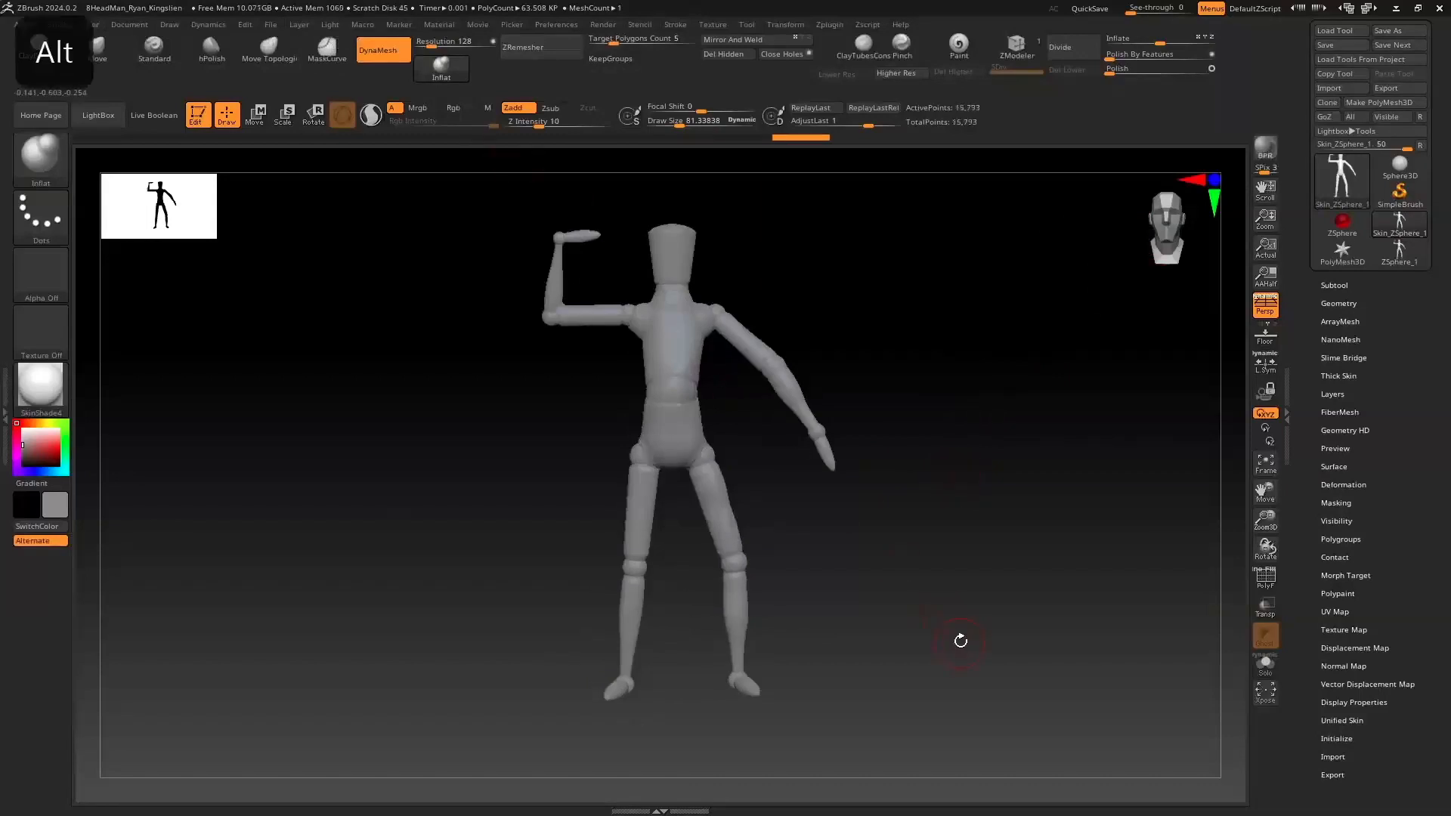
pyautogui.keyDown('alt'); pyautogui.moveTo(959, 634); pyautogui.dragTo(938, 531); pyautogui.keyUp('alt')
pyautogui.moveTo(1255, 529); pyautogui.dragTo(1229, 595)
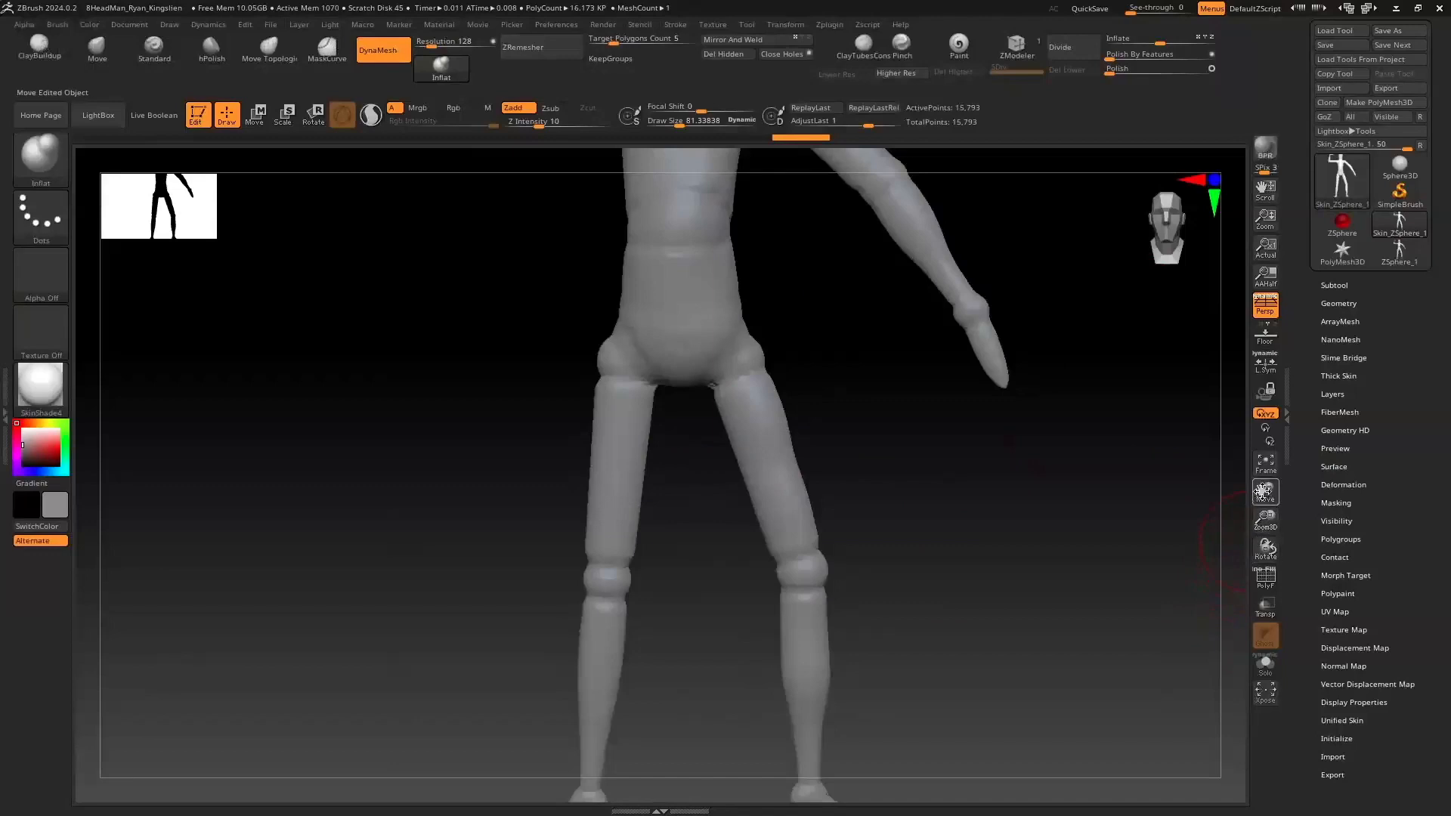
pyautogui.moveTo(1263, 491); pyautogui.dragTo(1207, 634)
pyautogui.press('shift')
pyautogui.moveTo(637, 454)
pyautogui.keyDown('shift'); pyautogui.mouseDown()
pyautogui.moveTo(648, 198)
pyautogui.moveTo(466, 239)
pyautogui.moveTo(385, 189)
pyautogui.mouseUp(); pyautogui.keyUp('shift')
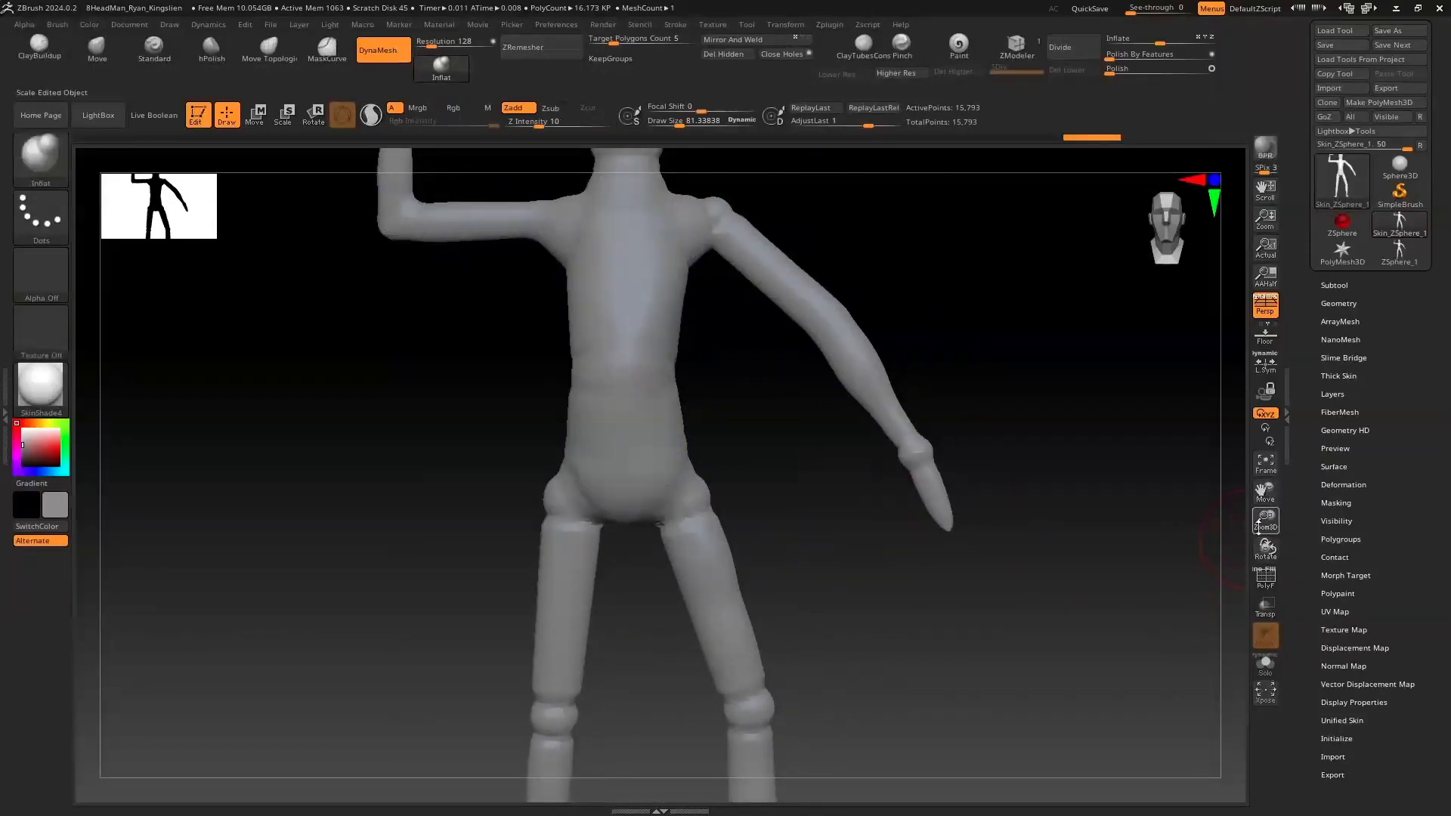
pyautogui.moveTo(1257, 521); pyautogui.dragTo(1260, 484)
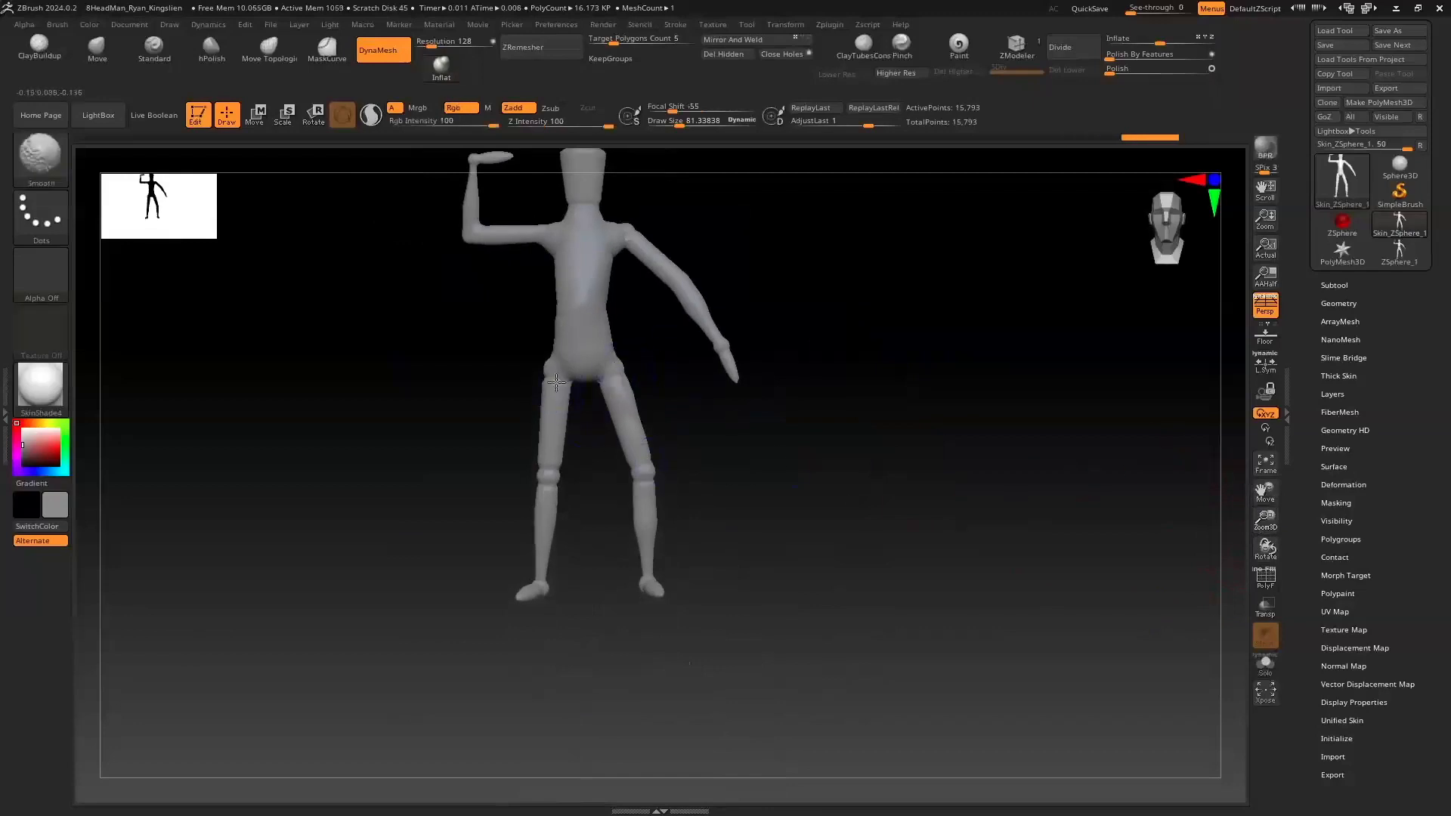
pyautogui.moveTo(1260, 492); pyautogui.dragTo(1296, 627)
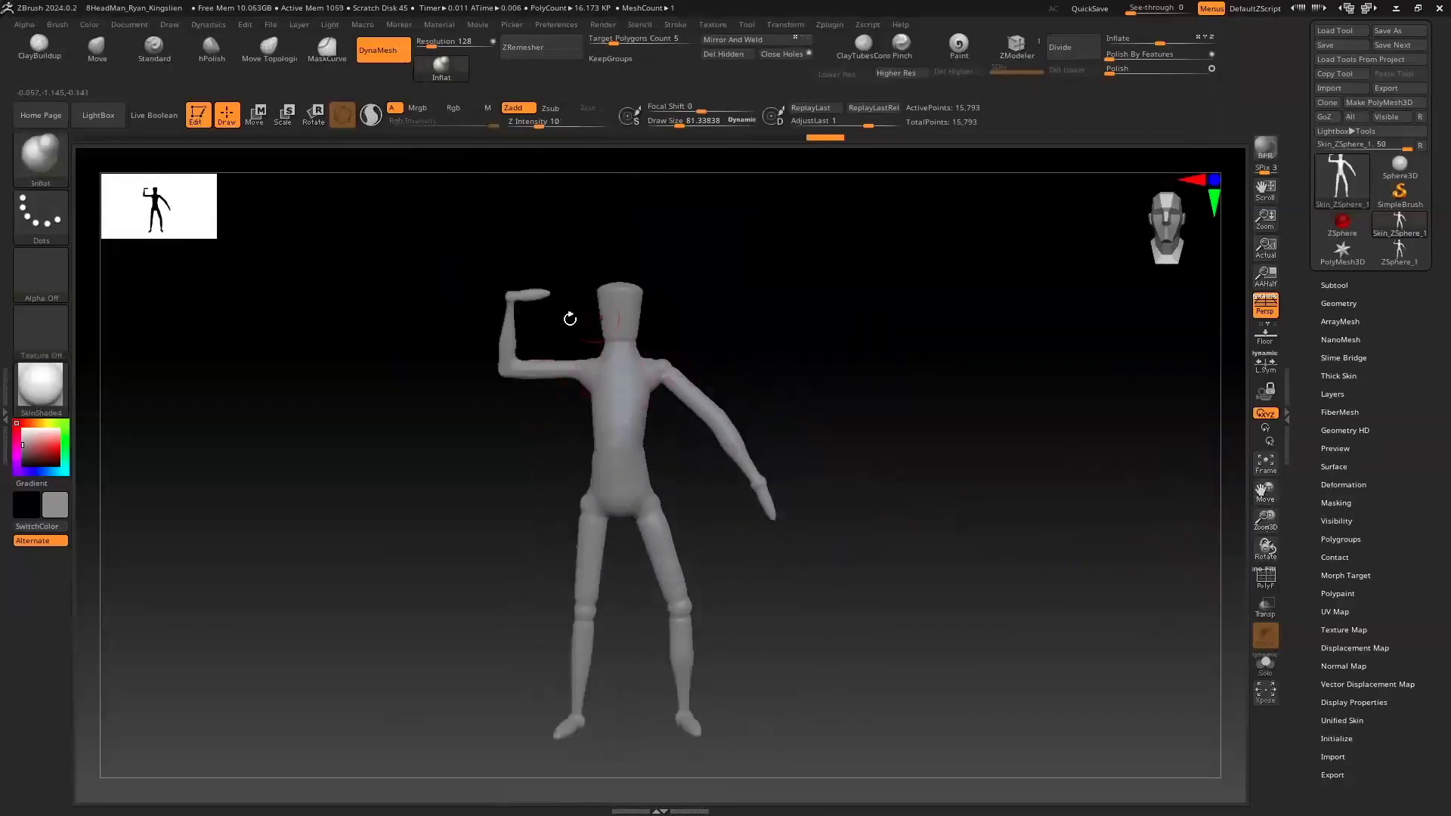
pyautogui.press('shift')
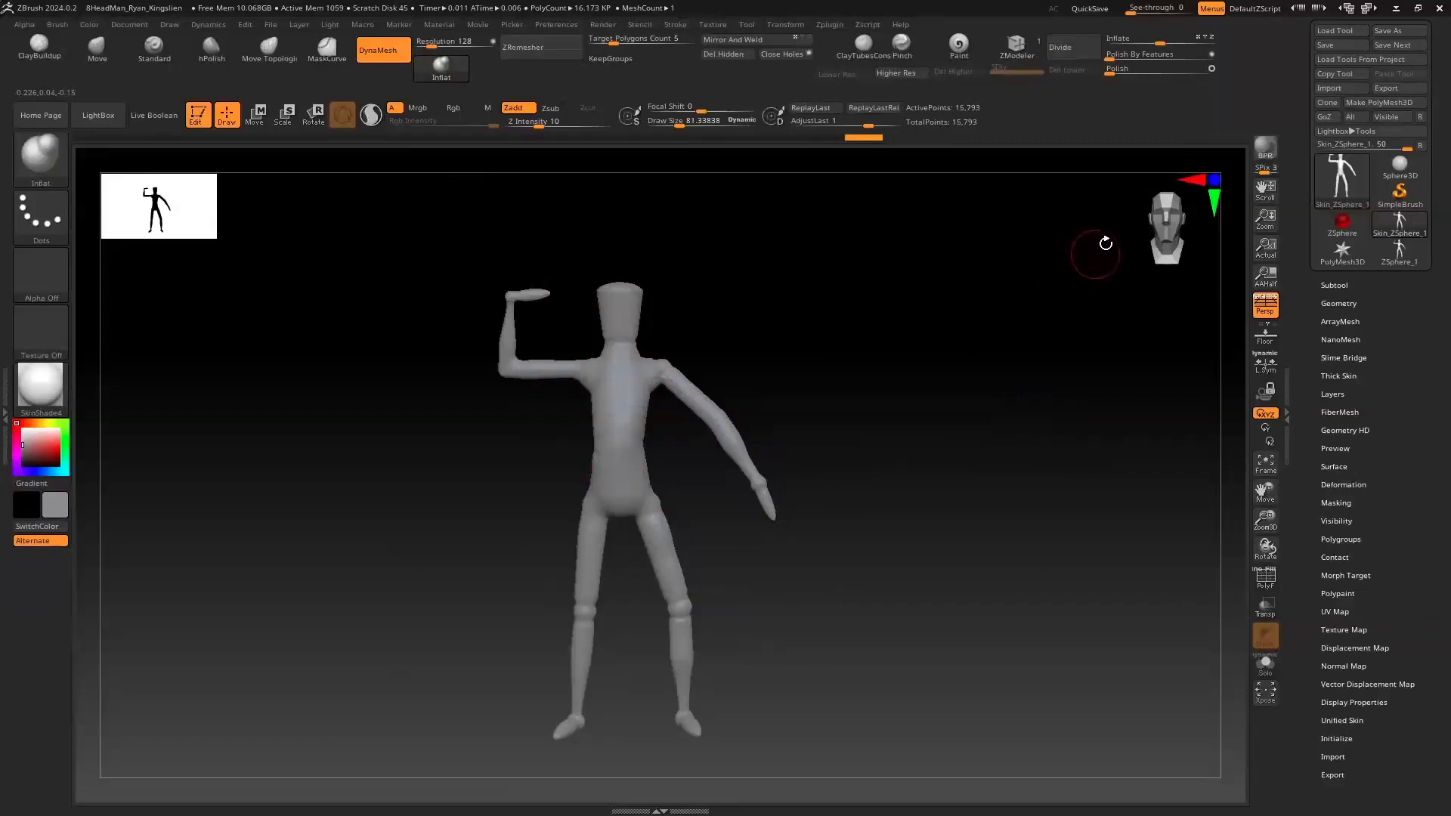
pyautogui.click(1396, 9)
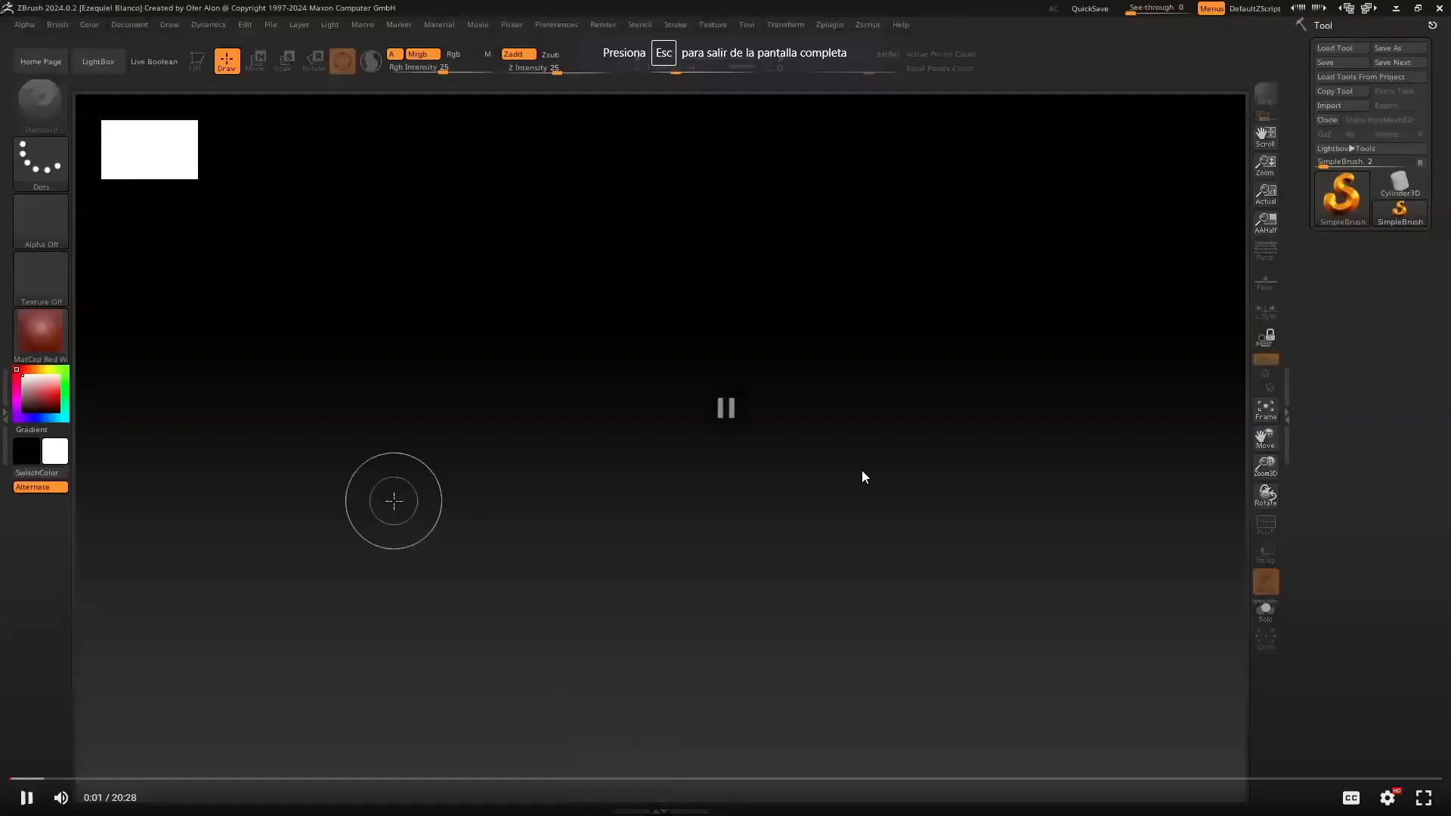
pyautogui.click(862, 470)
pyautogui.click(94, 785)
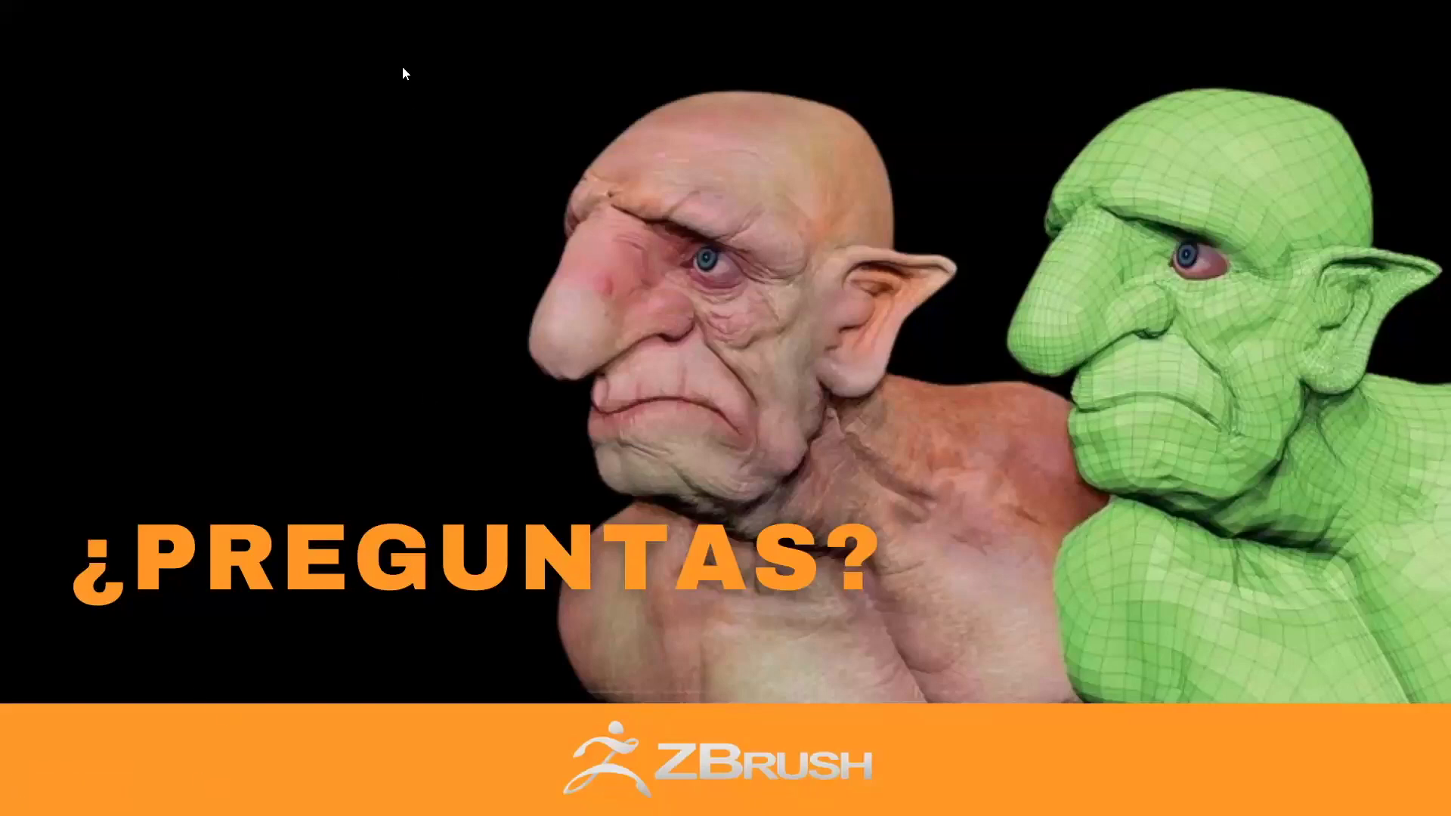
pyautogui.press('Escape')
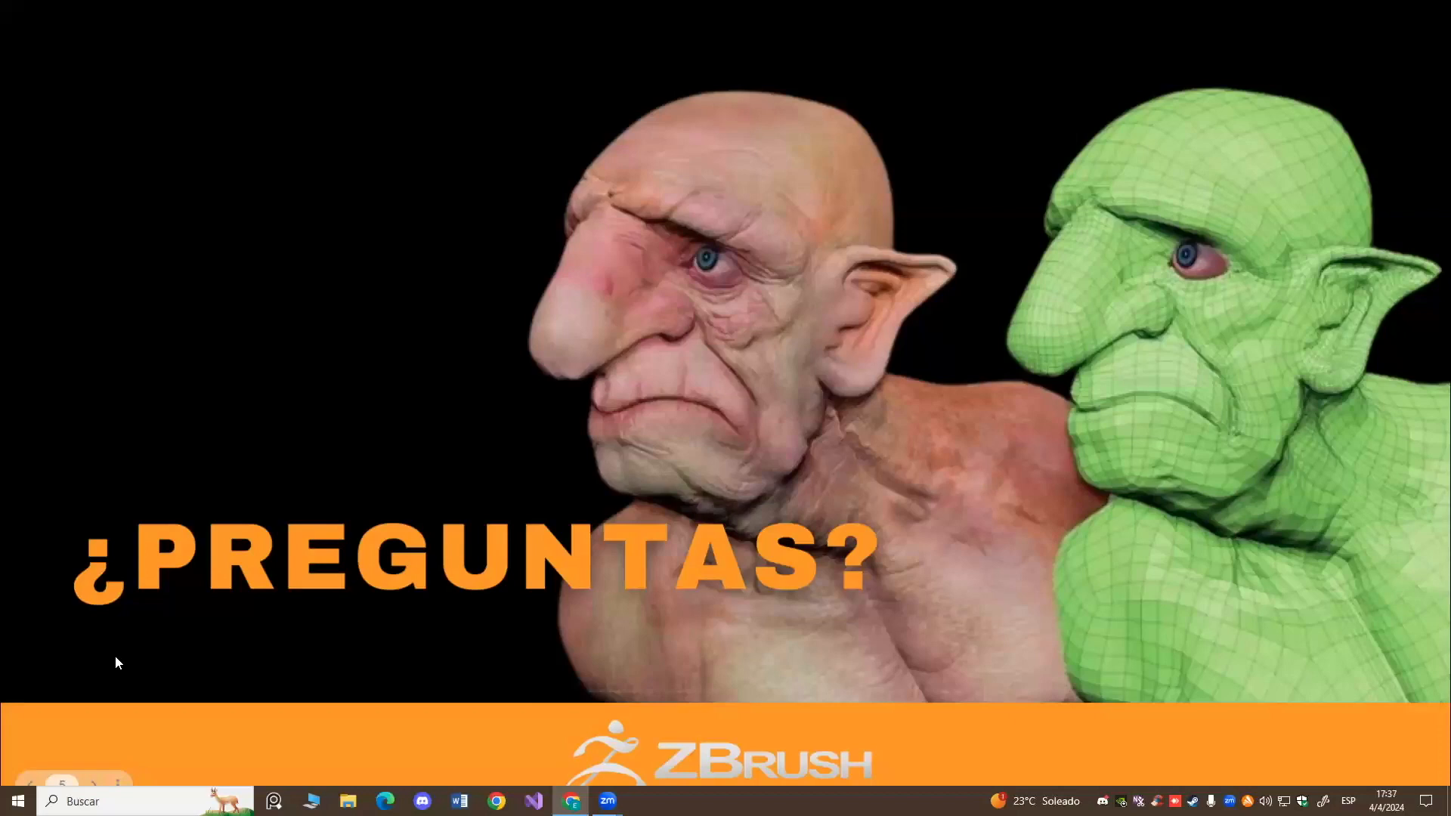
pyautogui.click(90, 779)
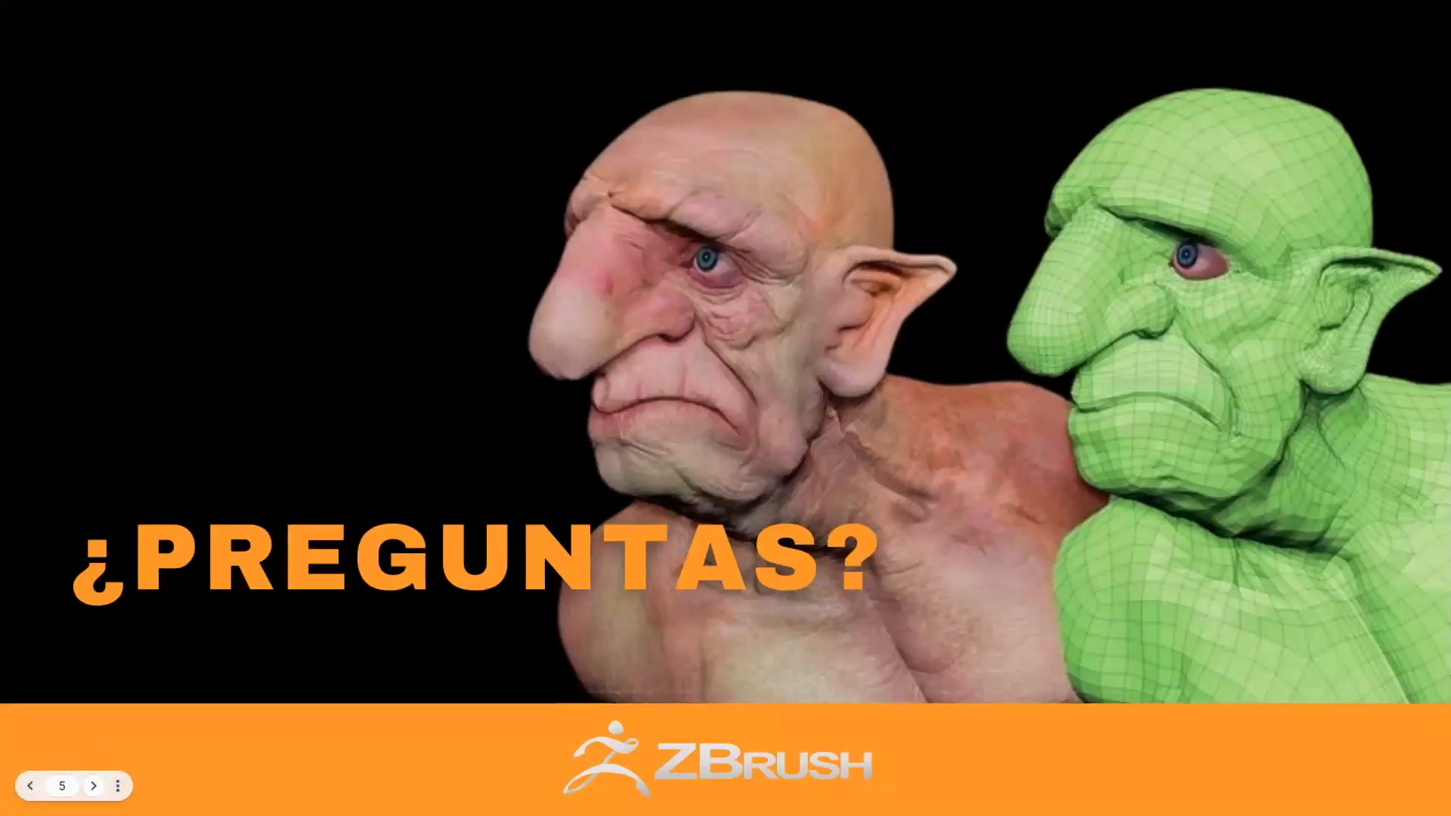
pyautogui.click(92, 786)
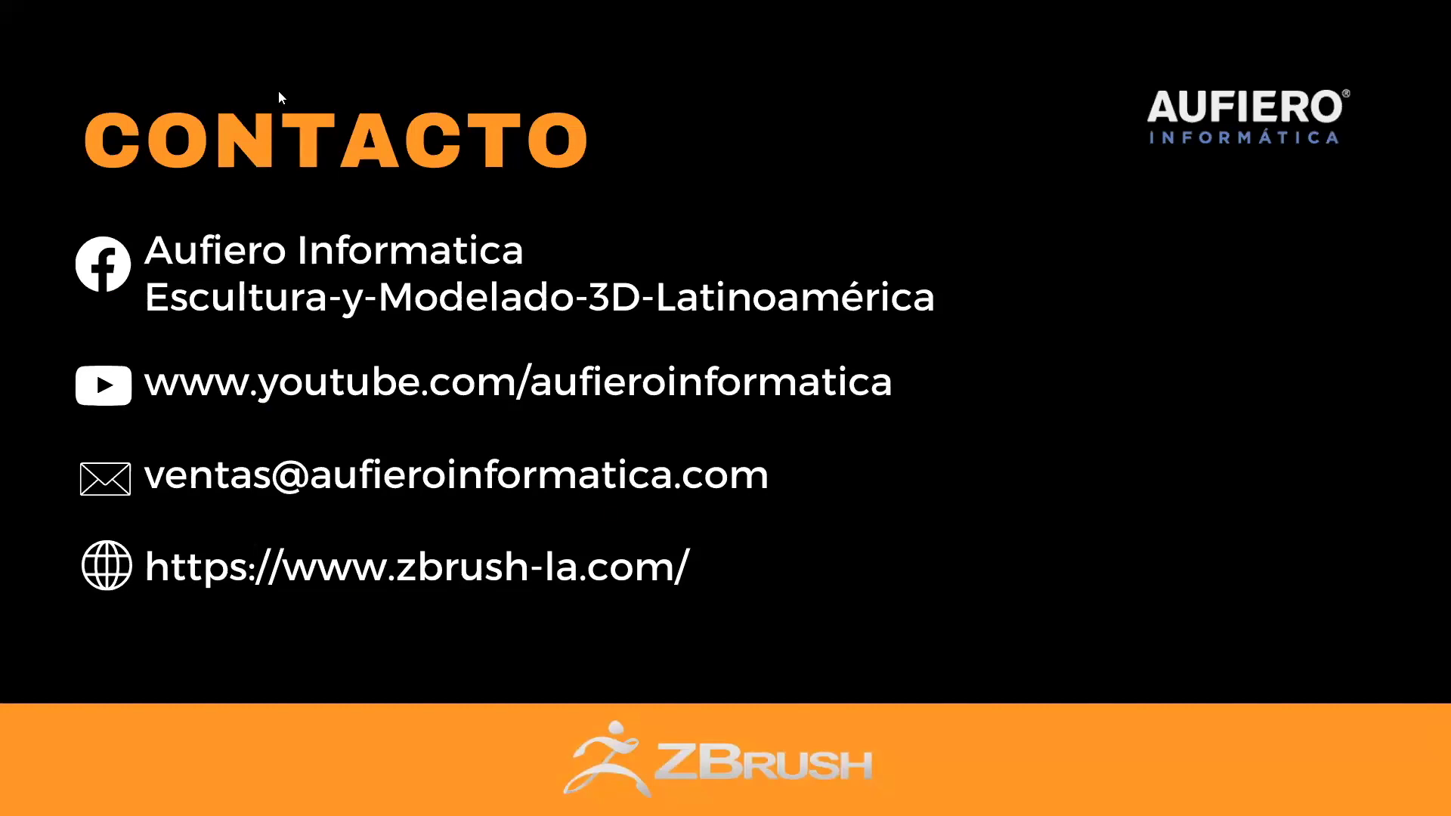
pyautogui.press('Escape')
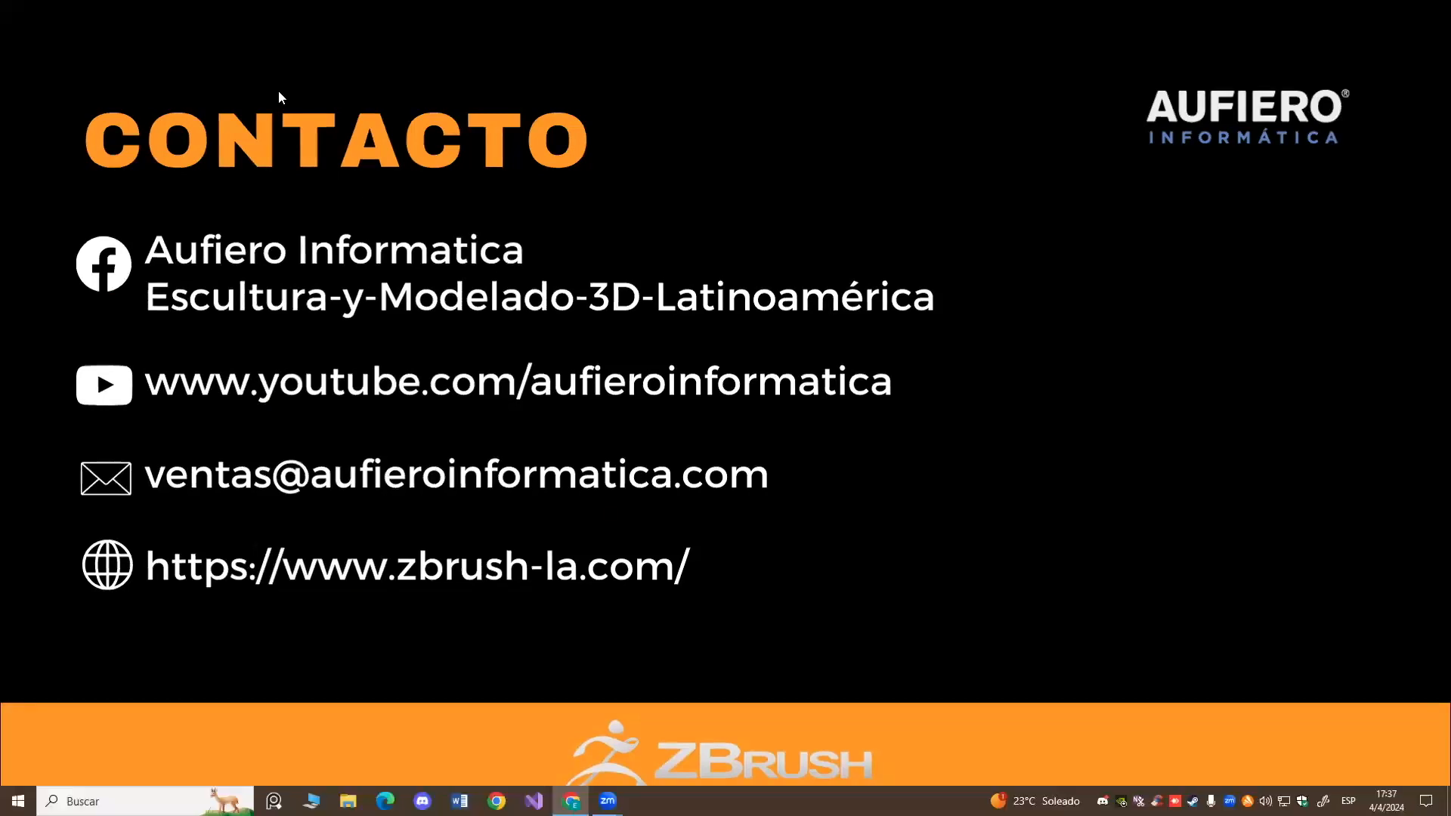